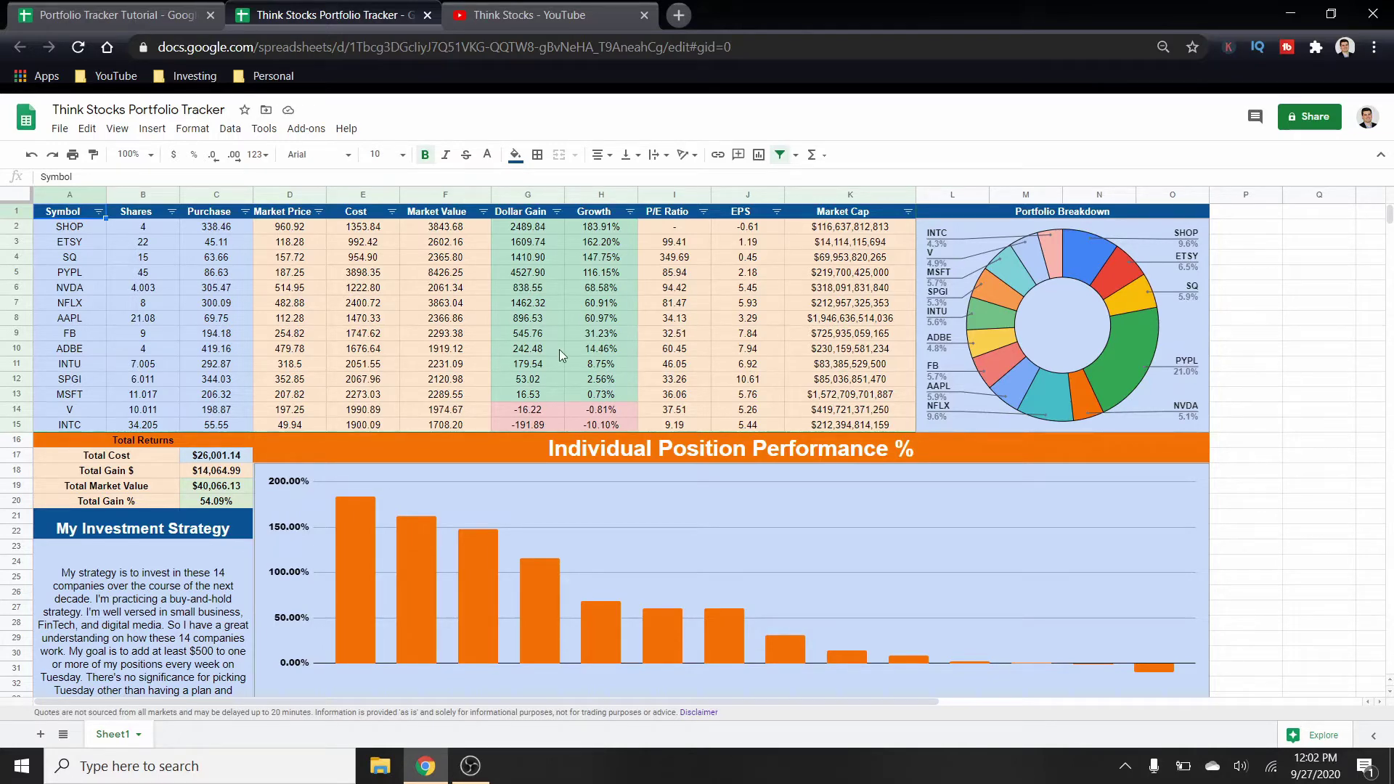
Switch to the Portfolio Tracker Tutorial and review the D2–K2 formulas, from Market Price to Market Cap.
{"action": "left_click", "coordinate": [161, 9]}
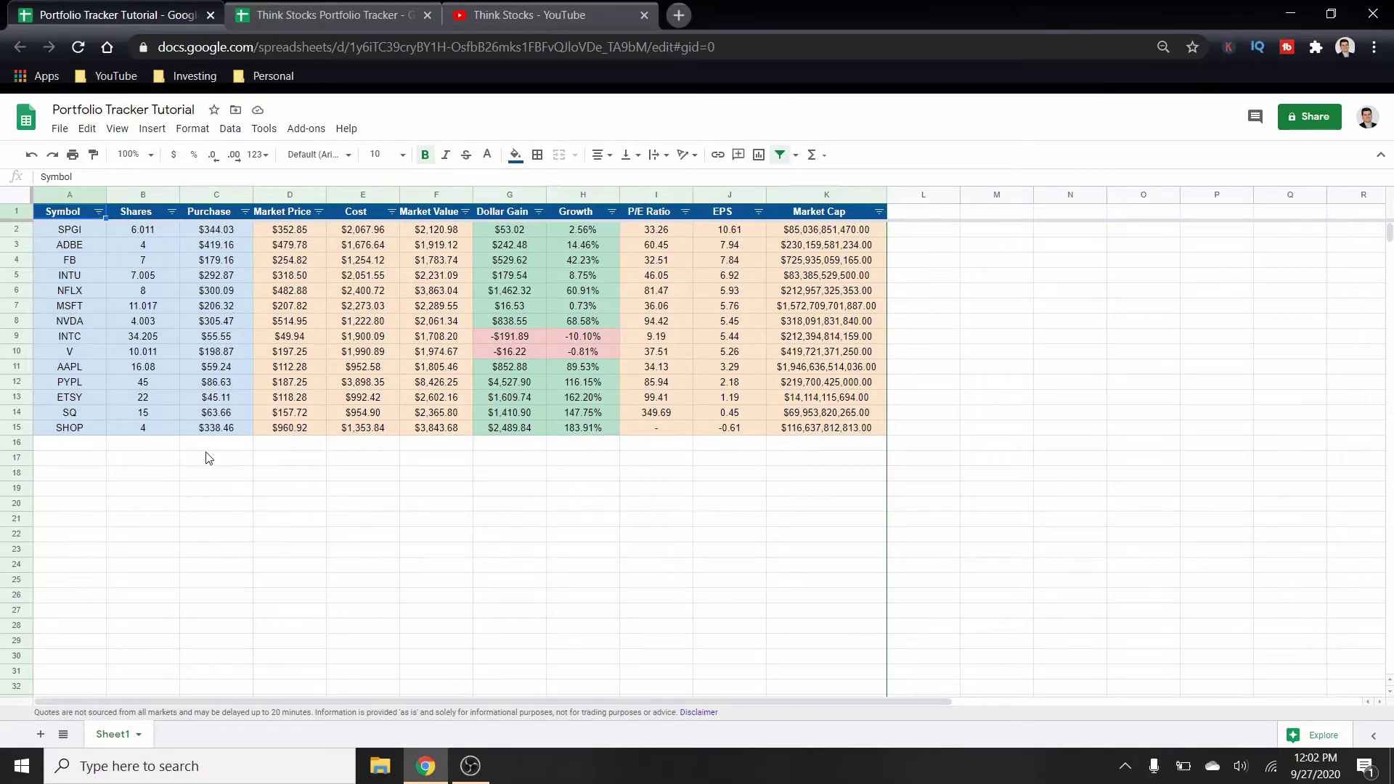
{"action": "left_click", "coordinate": [291, 230]}
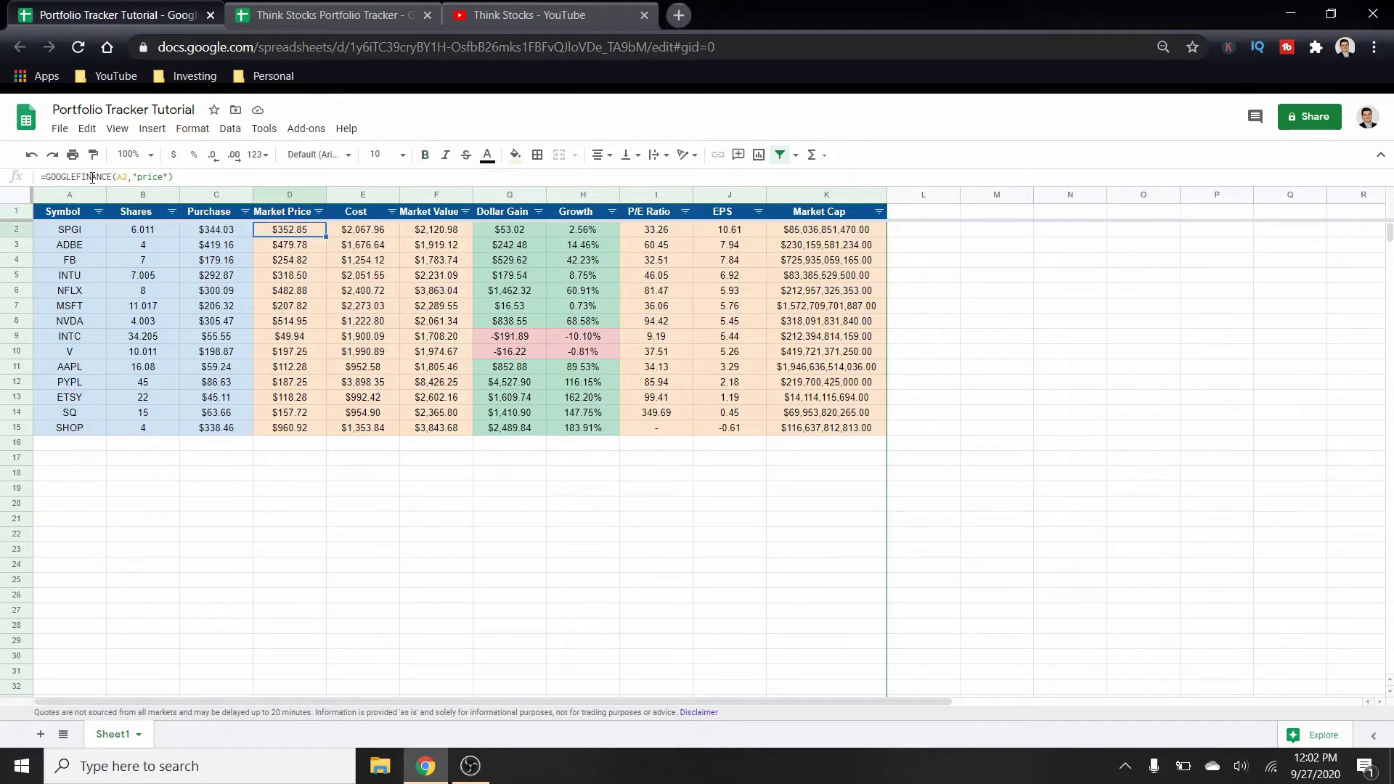
{"action": "left_click", "coordinate": [360, 234]}
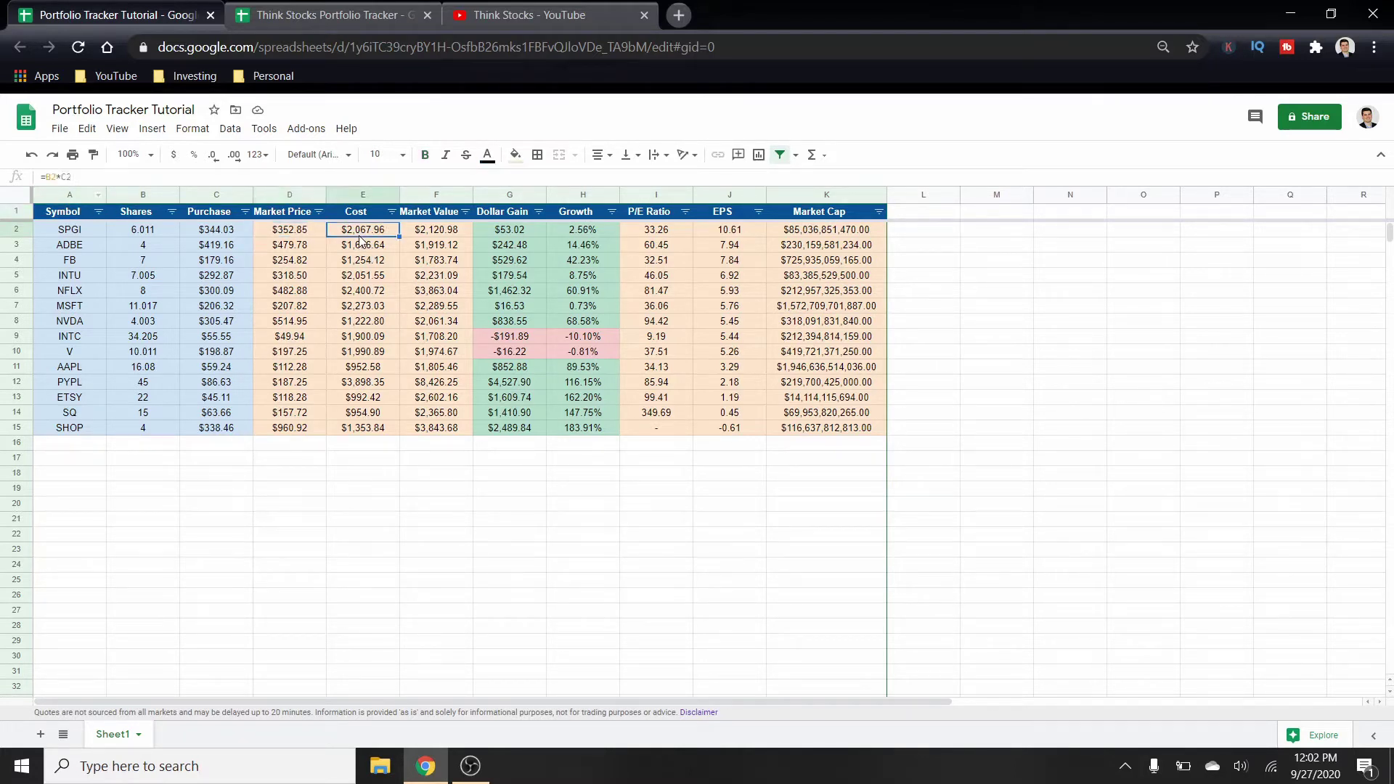
{"action": "left_click", "coordinate": [414, 232]}
{"action": "left_click", "coordinate": [504, 231]}
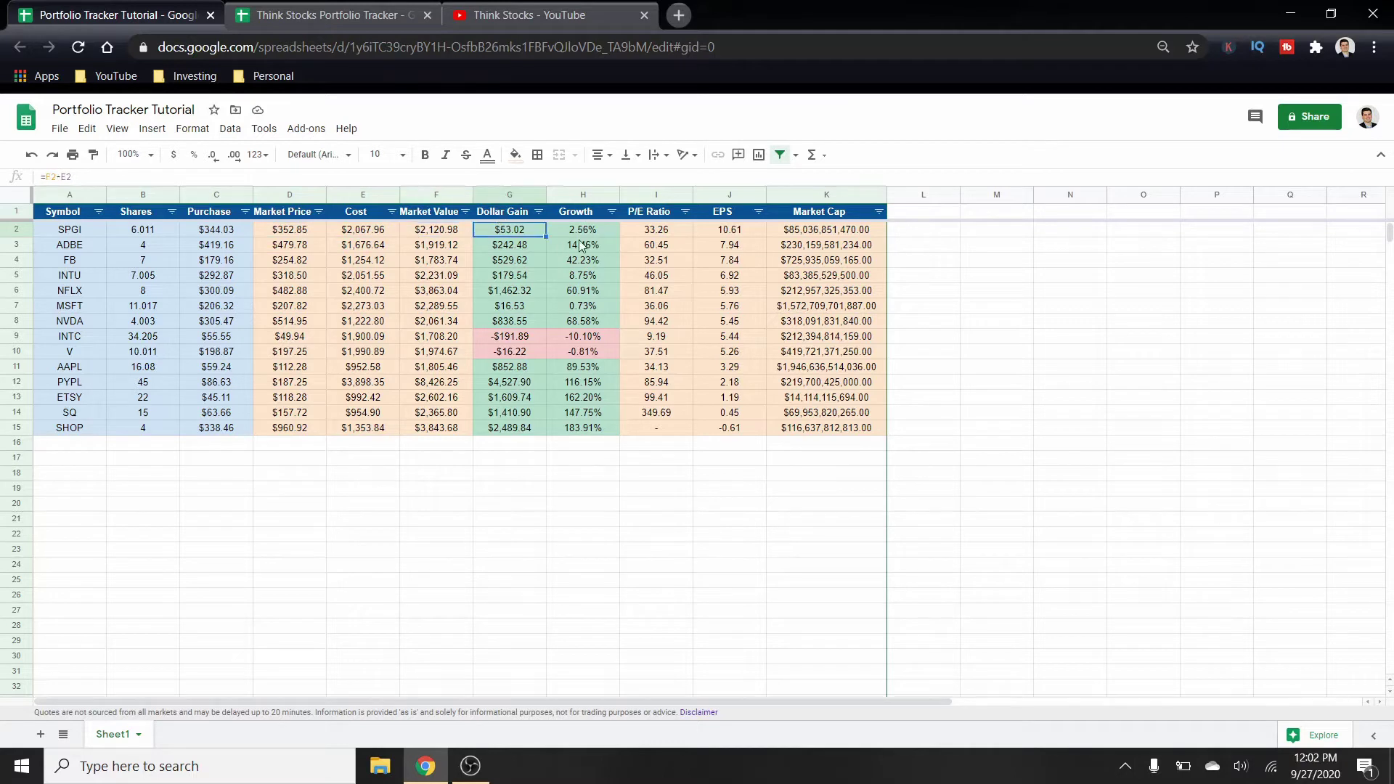
{"action": "left_click", "coordinate": [585, 233]}
{"action": "left_click", "coordinate": [639, 232]}
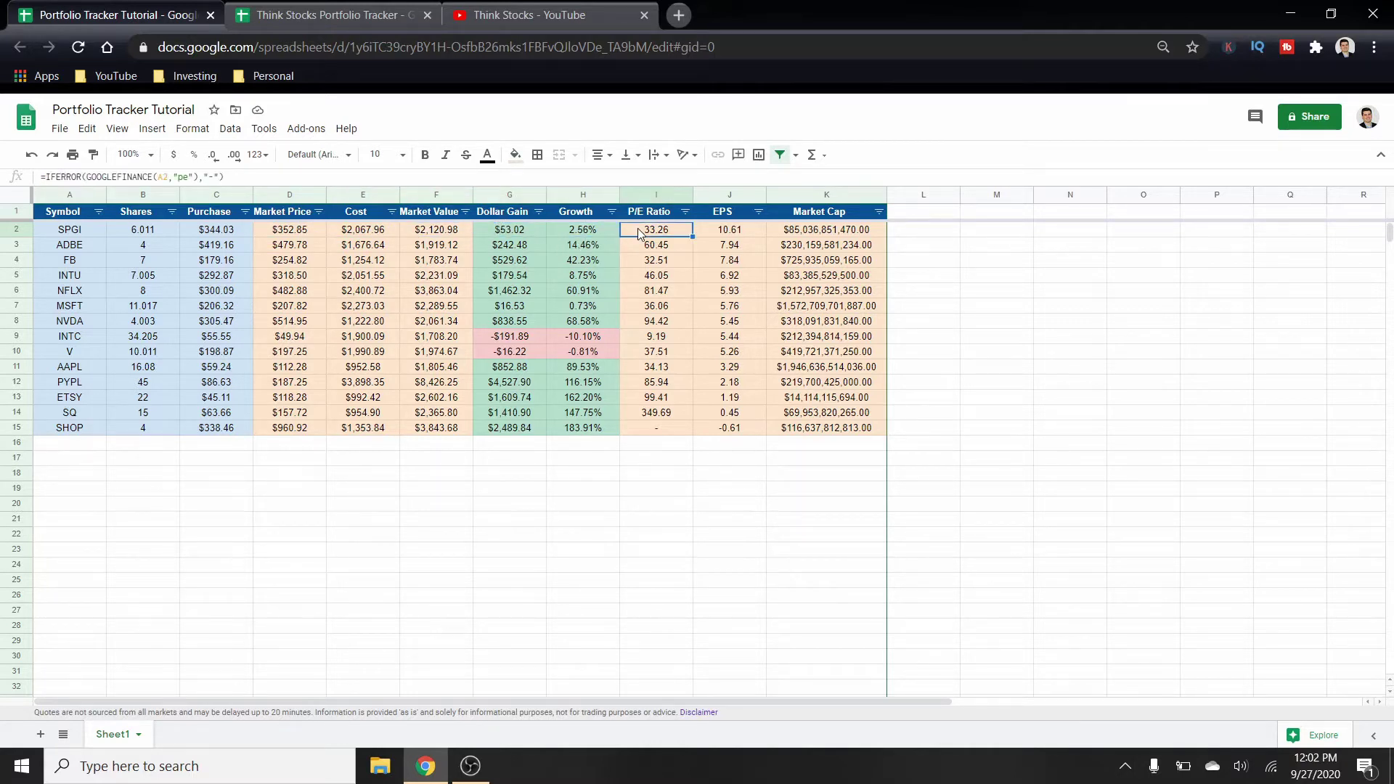
{"action": "left_click", "coordinate": [732, 232]}
{"action": "left_click", "coordinate": [842, 236]}
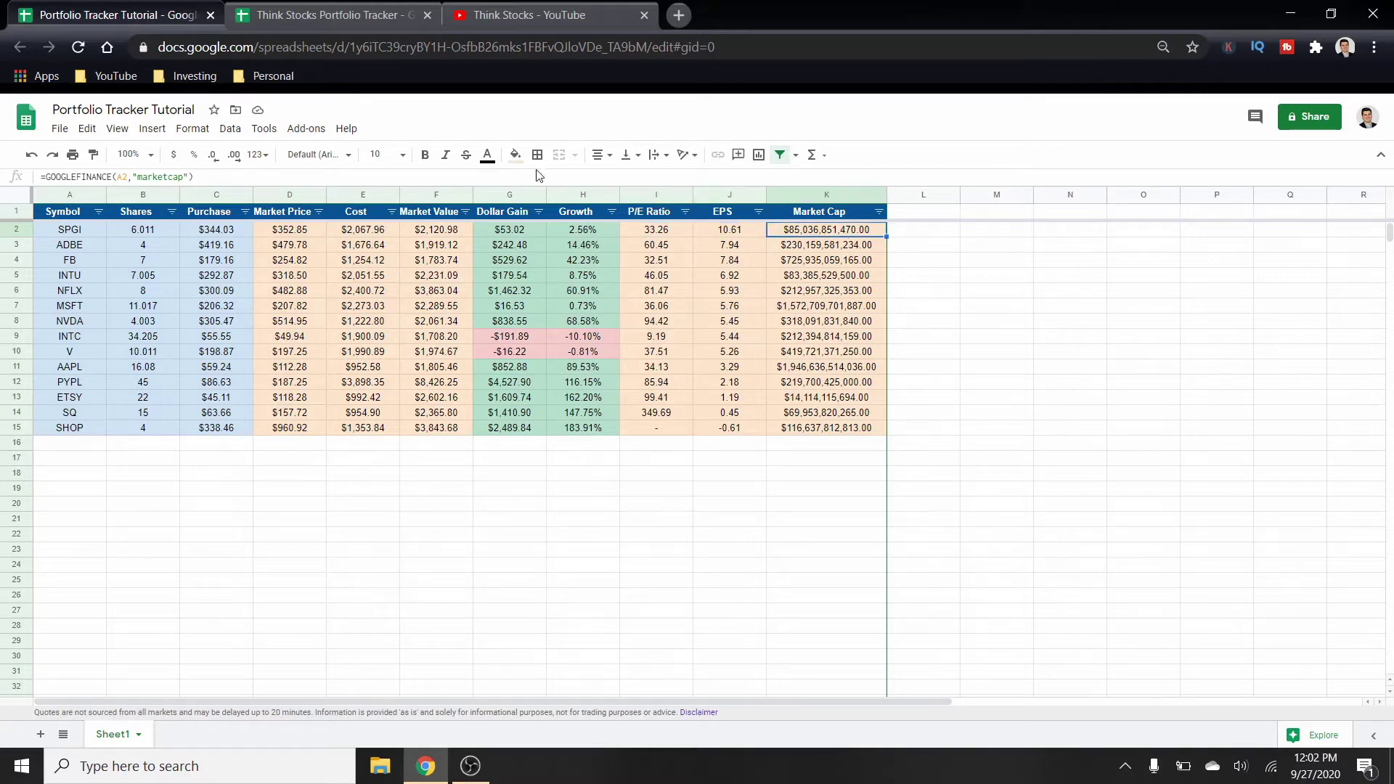
Browse the Think Stocks YouTube channel, then return to the Think Stocks Portfolio Tracker spreadsheet.
{"action": "left_click", "coordinate": [512, 10]}
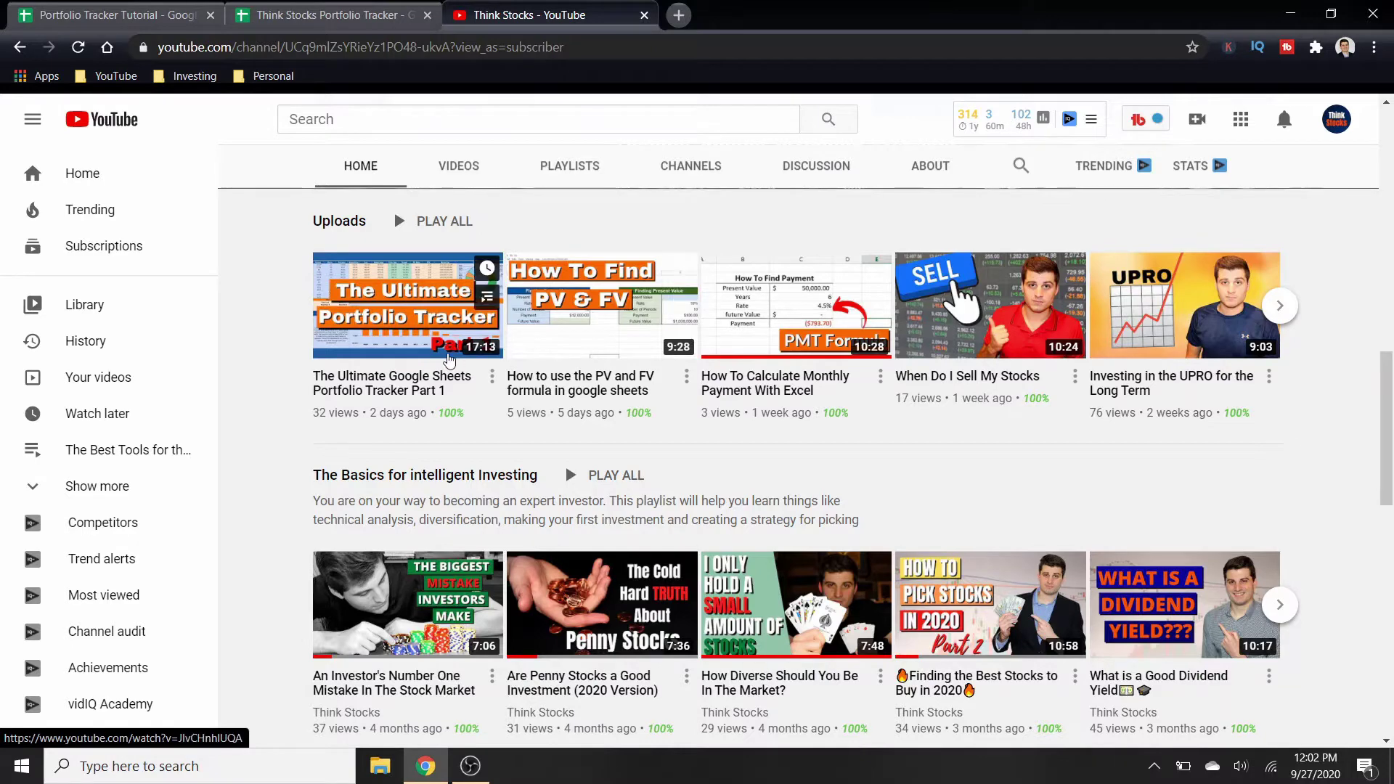
{"action": "scroll", "coordinate": [443, 392], "scroll_direction": "up", "scroll_amount": 4}
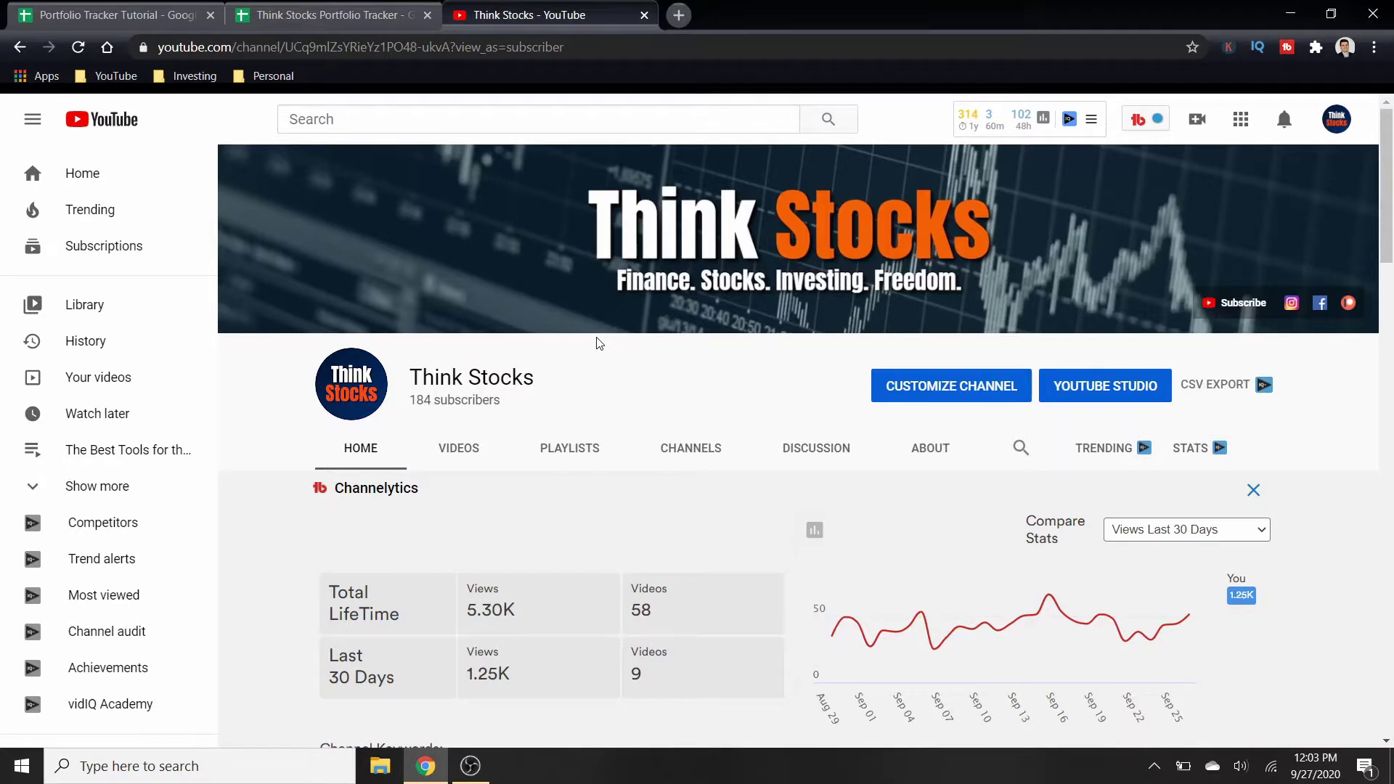
{"action": "left_click", "coordinate": [276, 16]}
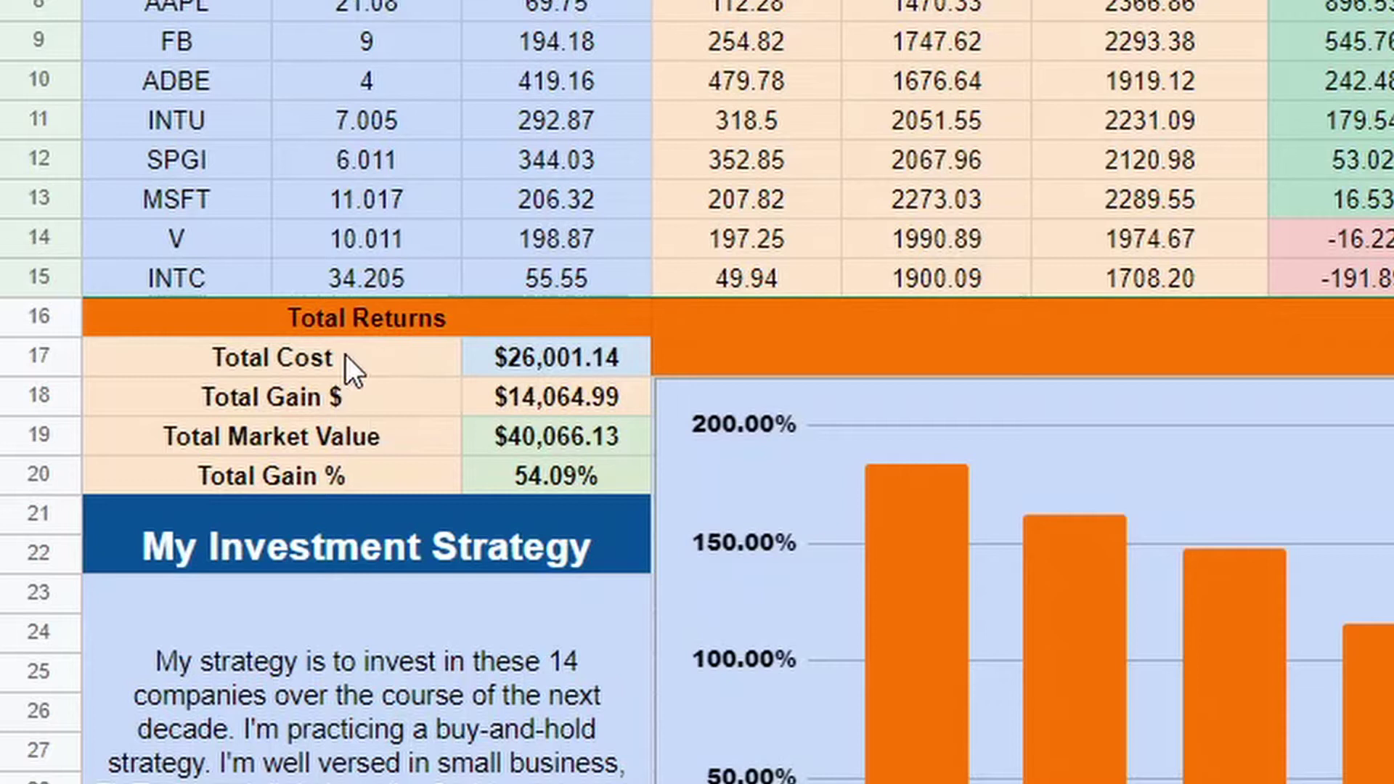
Review the Total Returns figures: Total Cost $26,001.14, Total Gain $, Total Market Value and Total Gain %.
{"action": "left_click", "coordinate": [321, 352]}
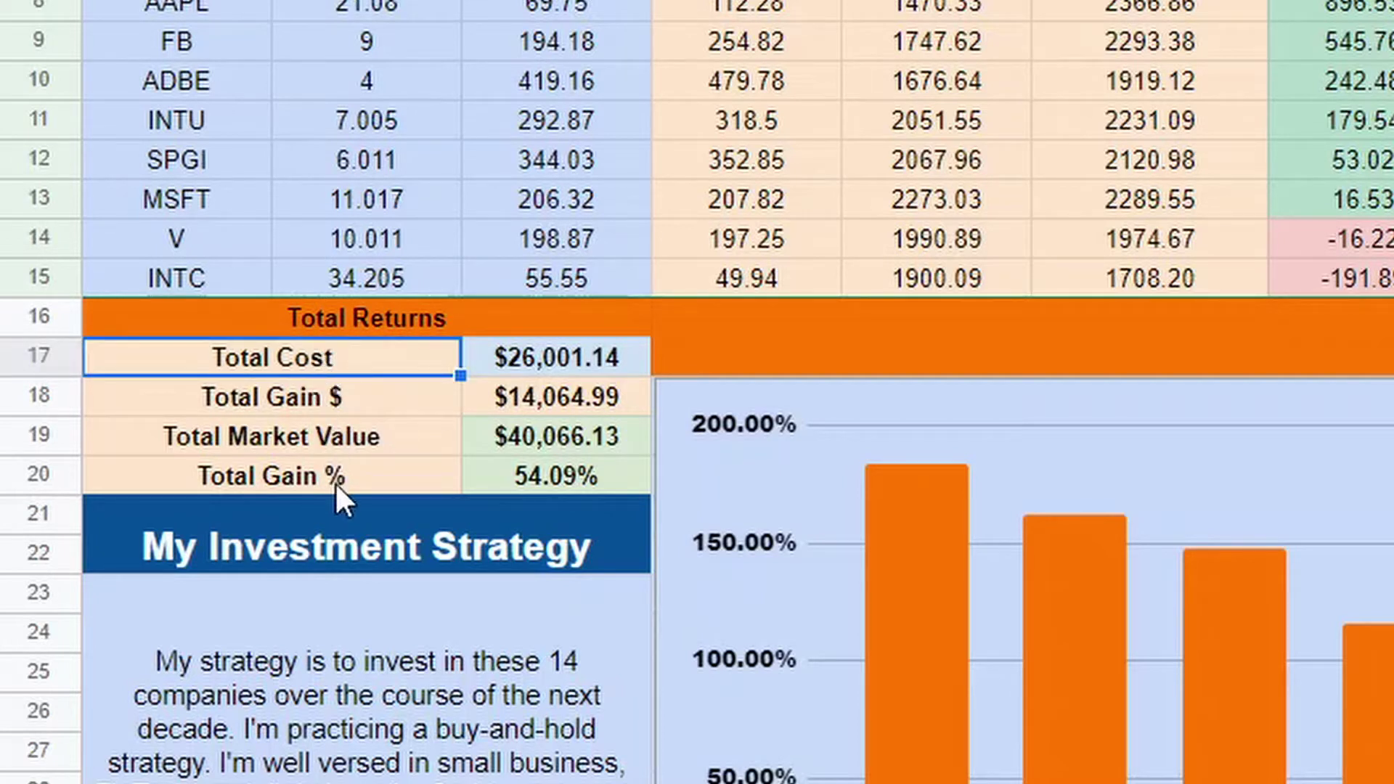
{"action": "left_click", "coordinate": [530, 473]}
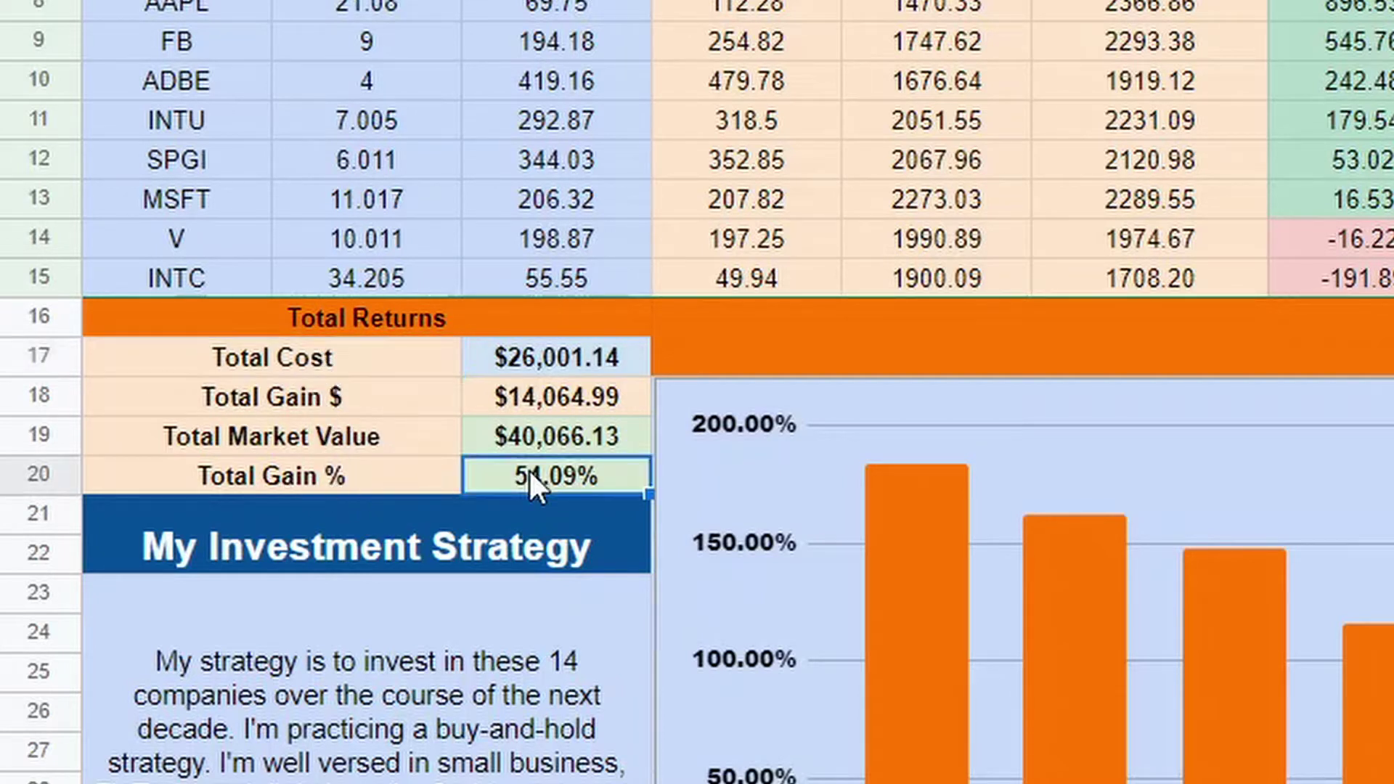
{"action": "left_click", "coordinate": [522, 351]}
{"action": "left_click", "coordinate": [539, 398]}
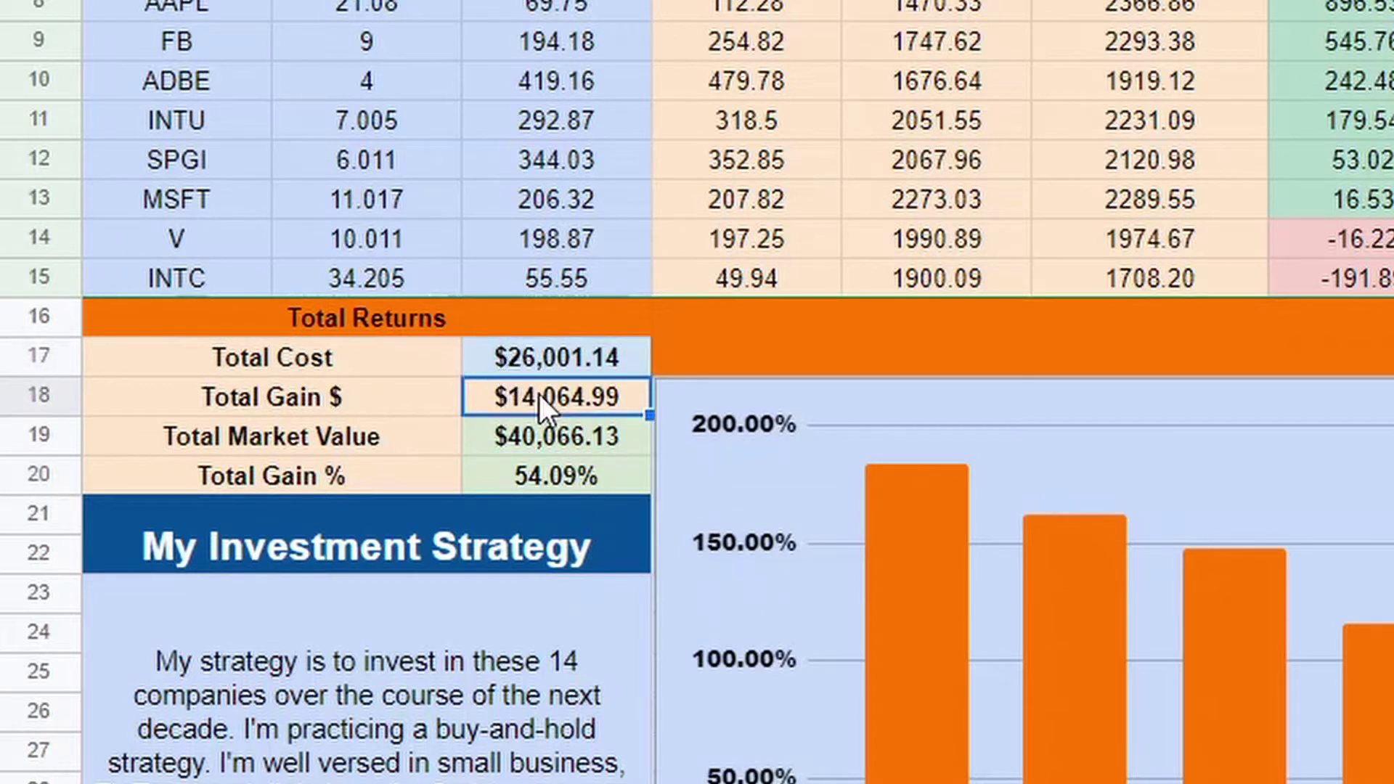
{"action": "left_click", "coordinate": [532, 444]}
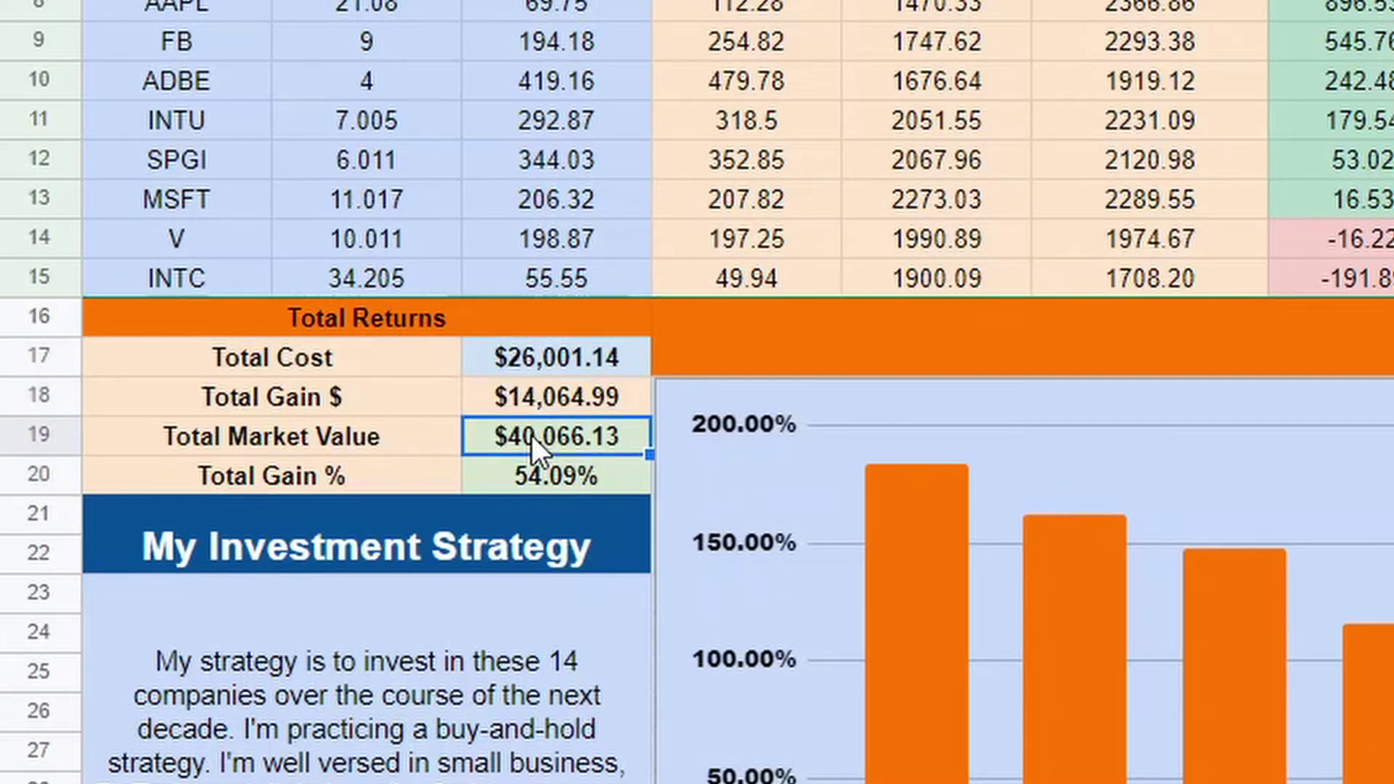
{"action": "left_click", "coordinate": [529, 472]}
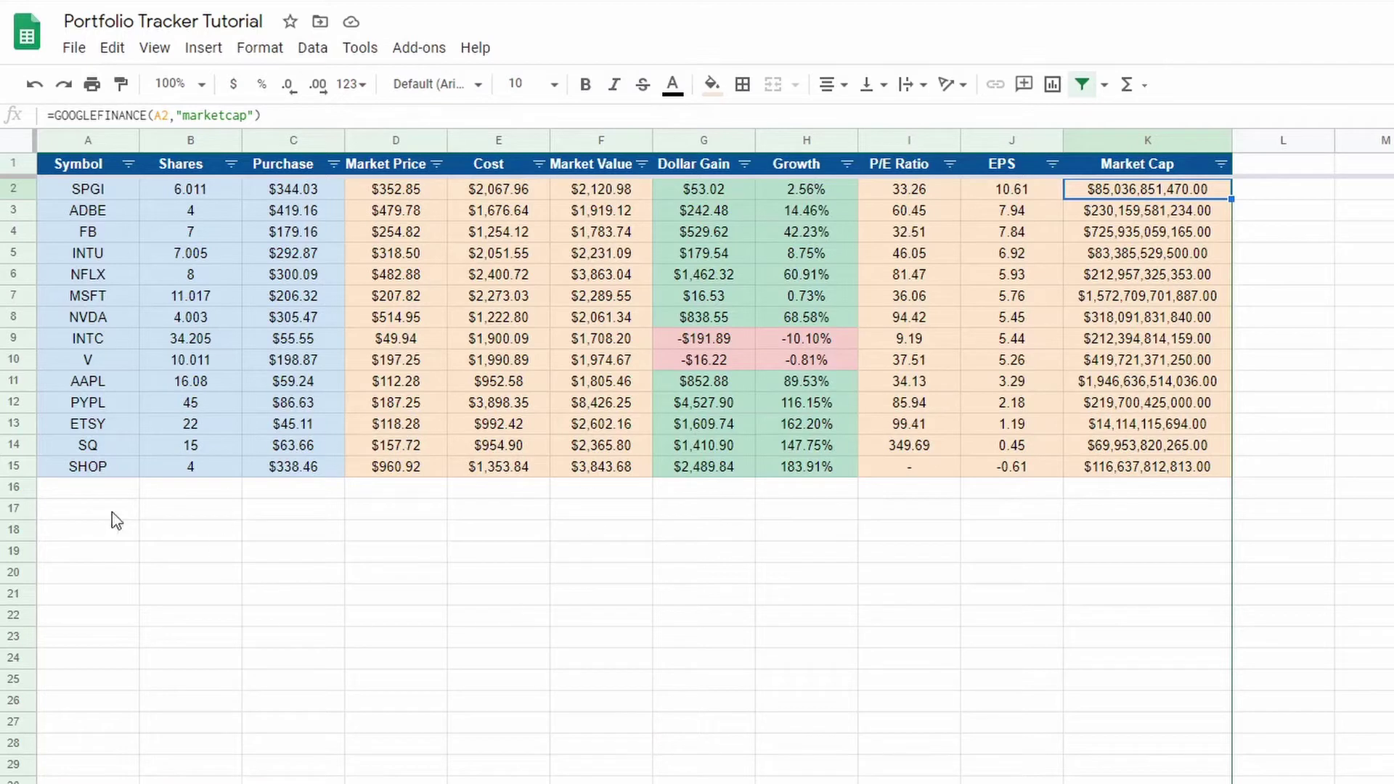
Mark out A16:C19 in the tutorial as the totals block area, then scroll the stock table.
{"action": "left_click_drag", "start_coordinate": [70, 485], "coordinate": [296, 558]}
{"action": "left_click", "coordinate": [438, 686]}
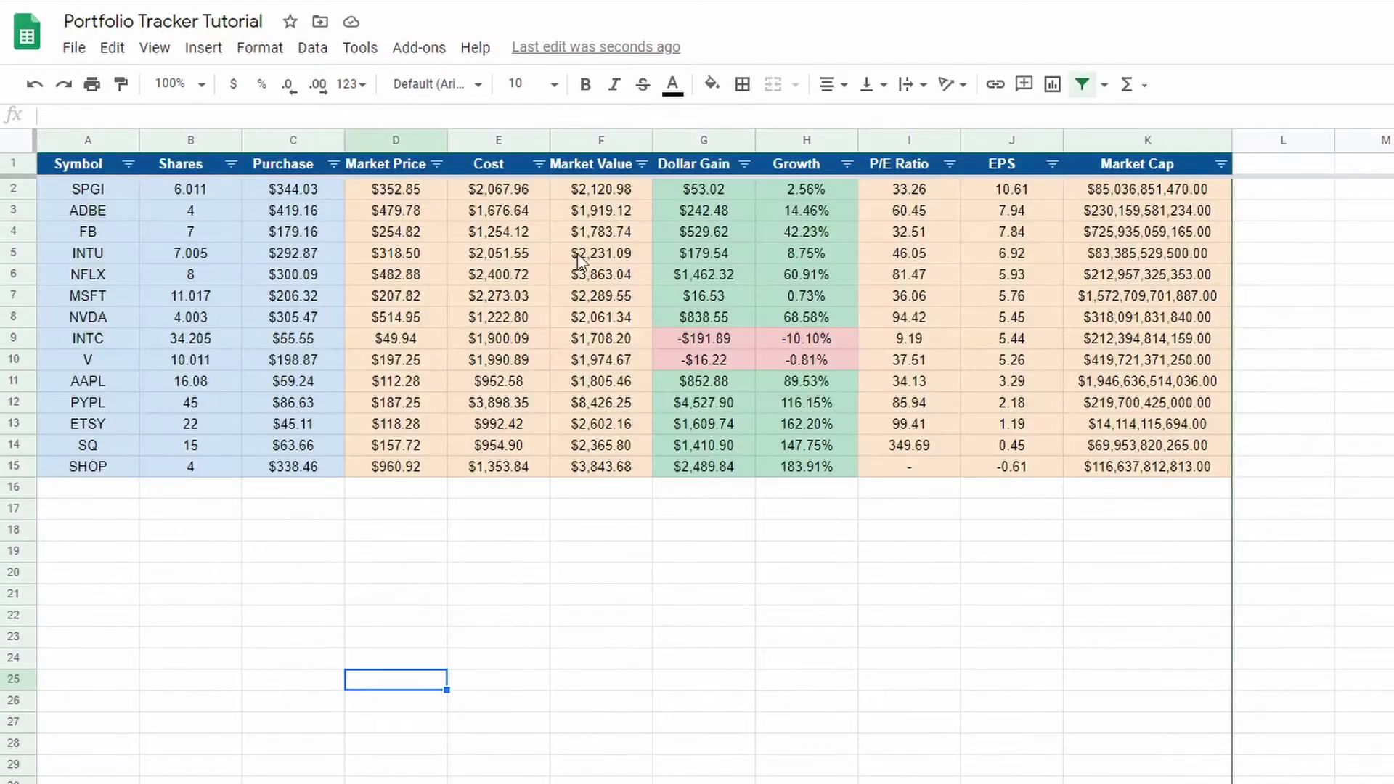
{"action": "scroll", "coordinate": [263, 546], "scroll_direction": "down", "scroll_amount": 5}
{"action": "scroll", "coordinate": [263, 546], "scroll_direction": "down", "scroll_amount": 6}
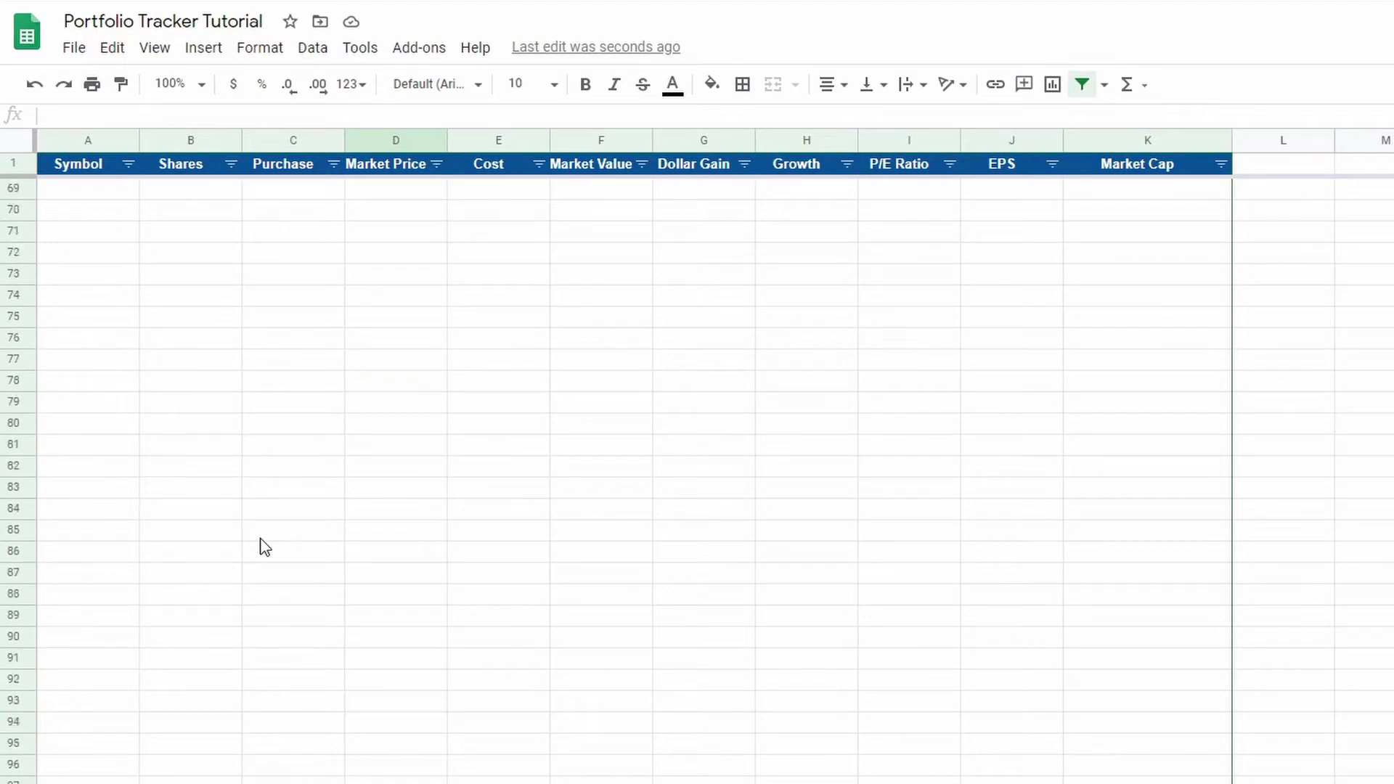
{"action": "scroll", "coordinate": [263, 546], "scroll_direction": "up", "scroll_amount": 10}
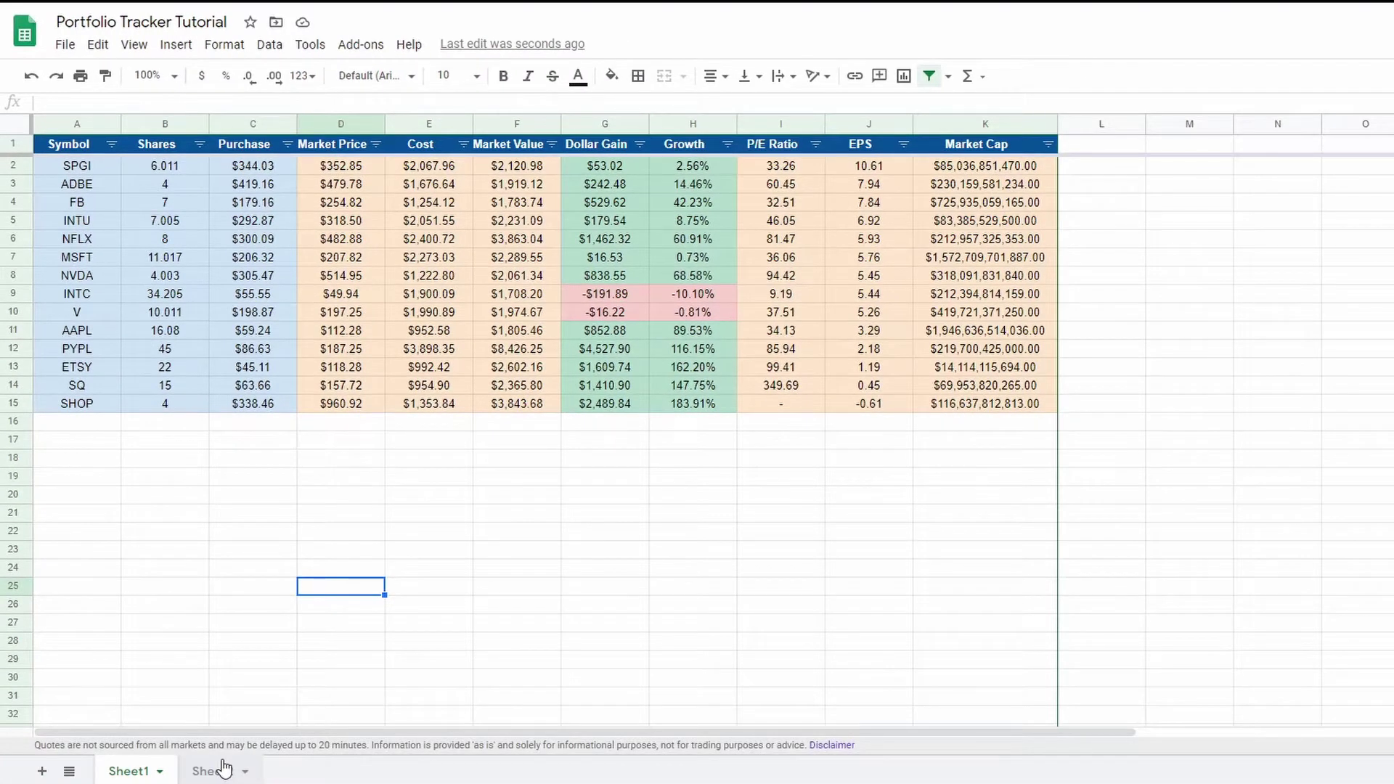
{"action": "left_click", "coordinate": [224, 769]}
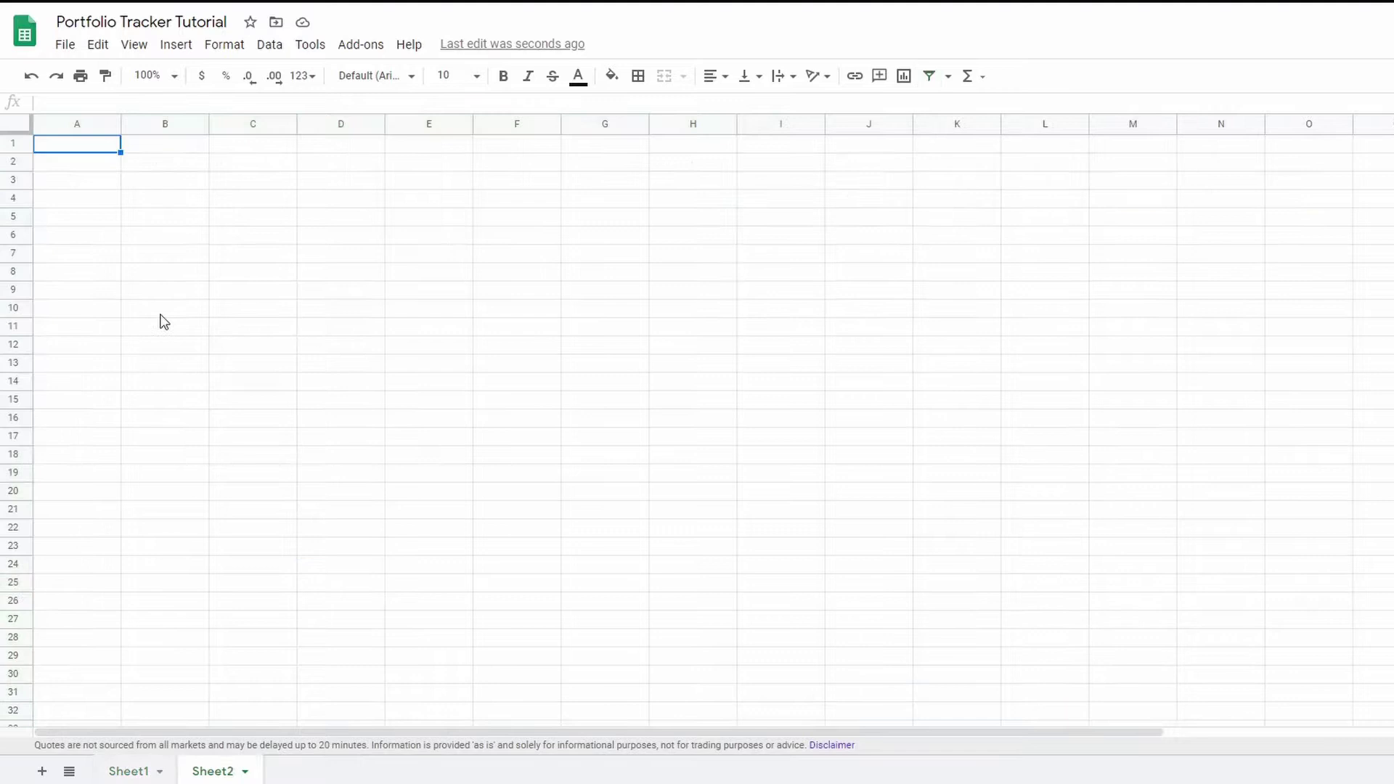
{"action": "left_click", "coordinate": [151, 238]}
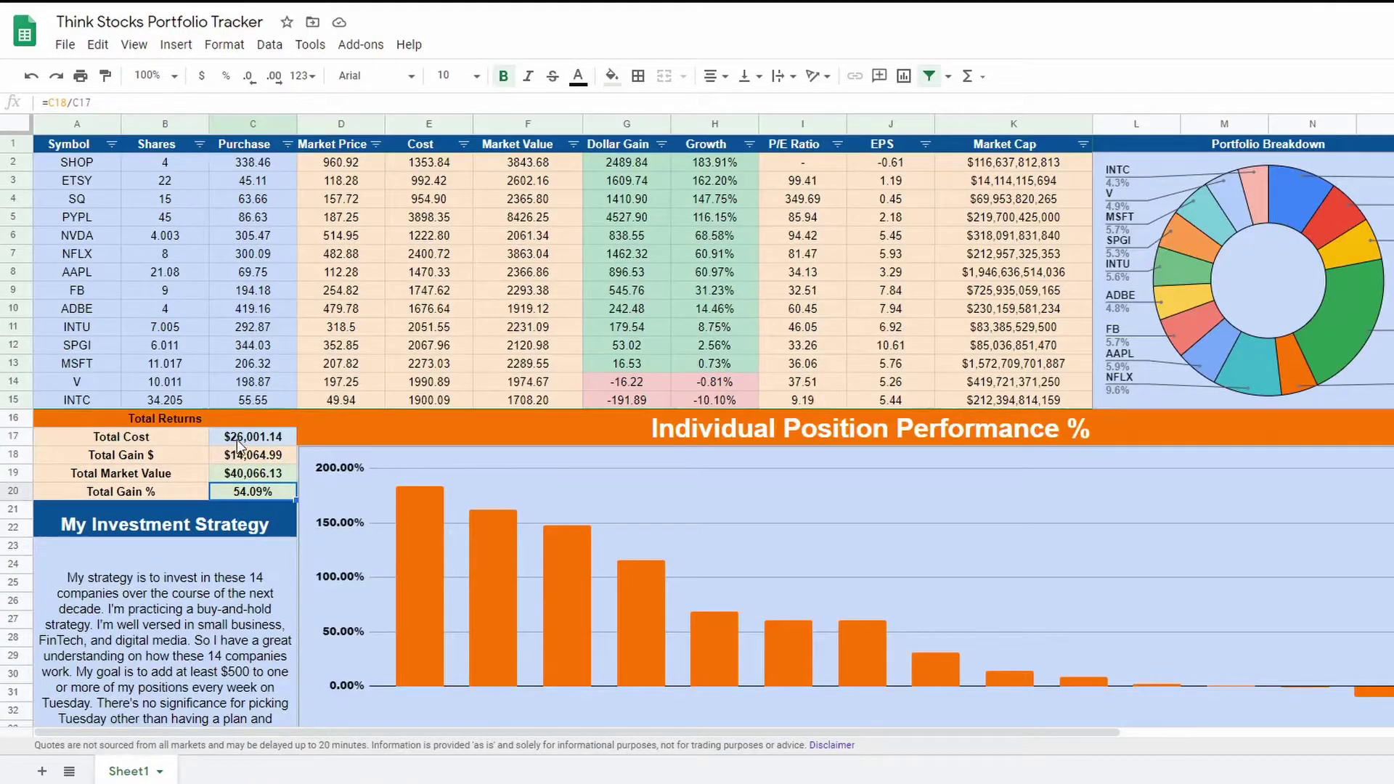
{"action": "left_click", "coordinate": [227, 440]}
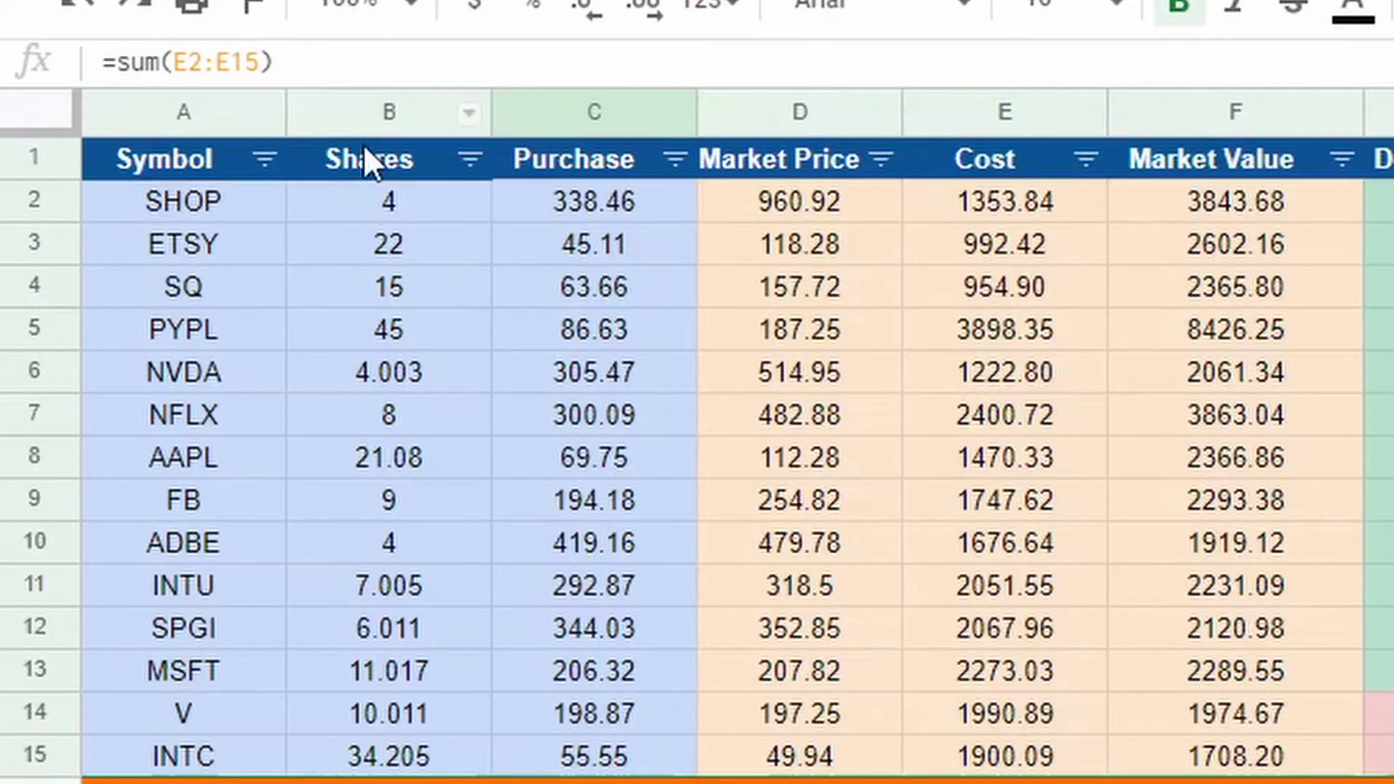
{"action": "left_click", "coordinate": [363, 68]}
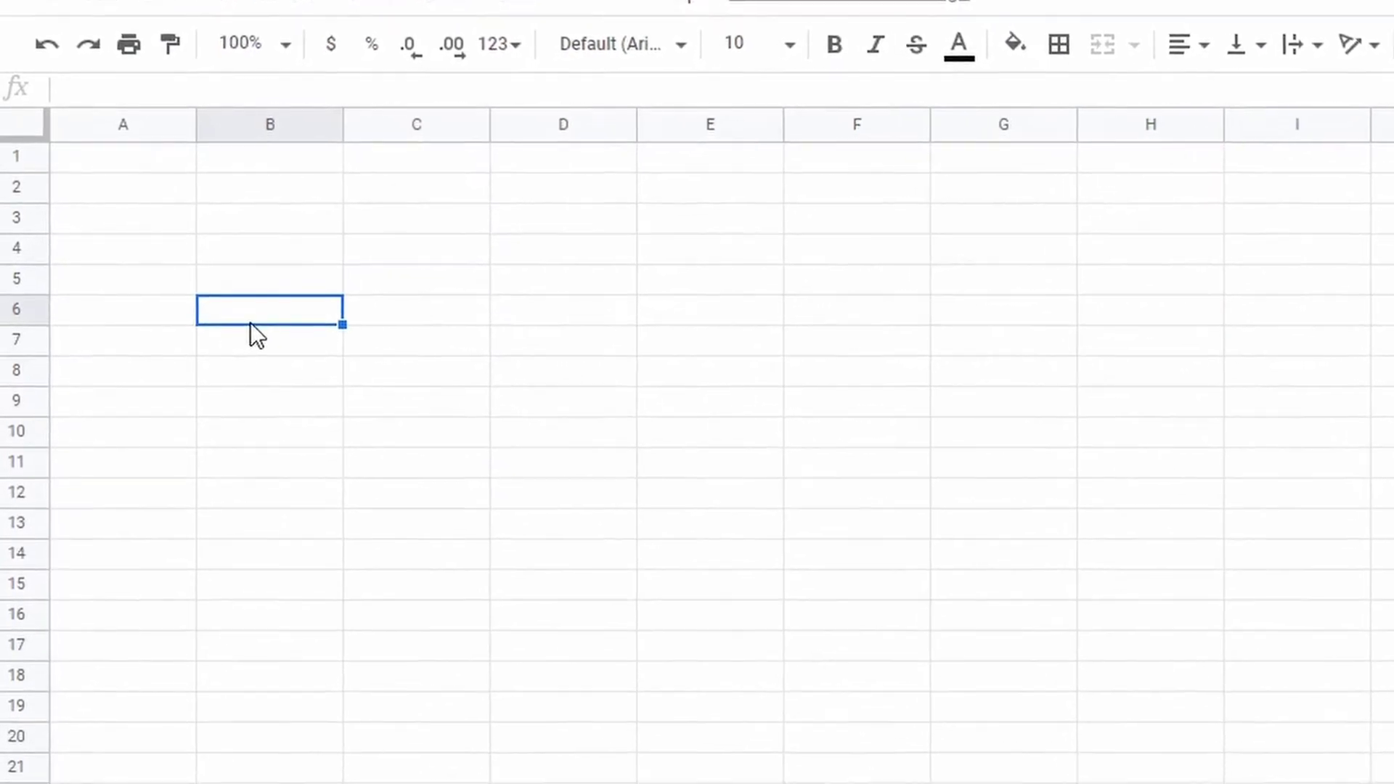
In B6 of the summary sheet, total Sheet1's Cost column with =sum(Sheet1!E2:E226), showing $24,989.89.
{"action": "type", "text": "="}
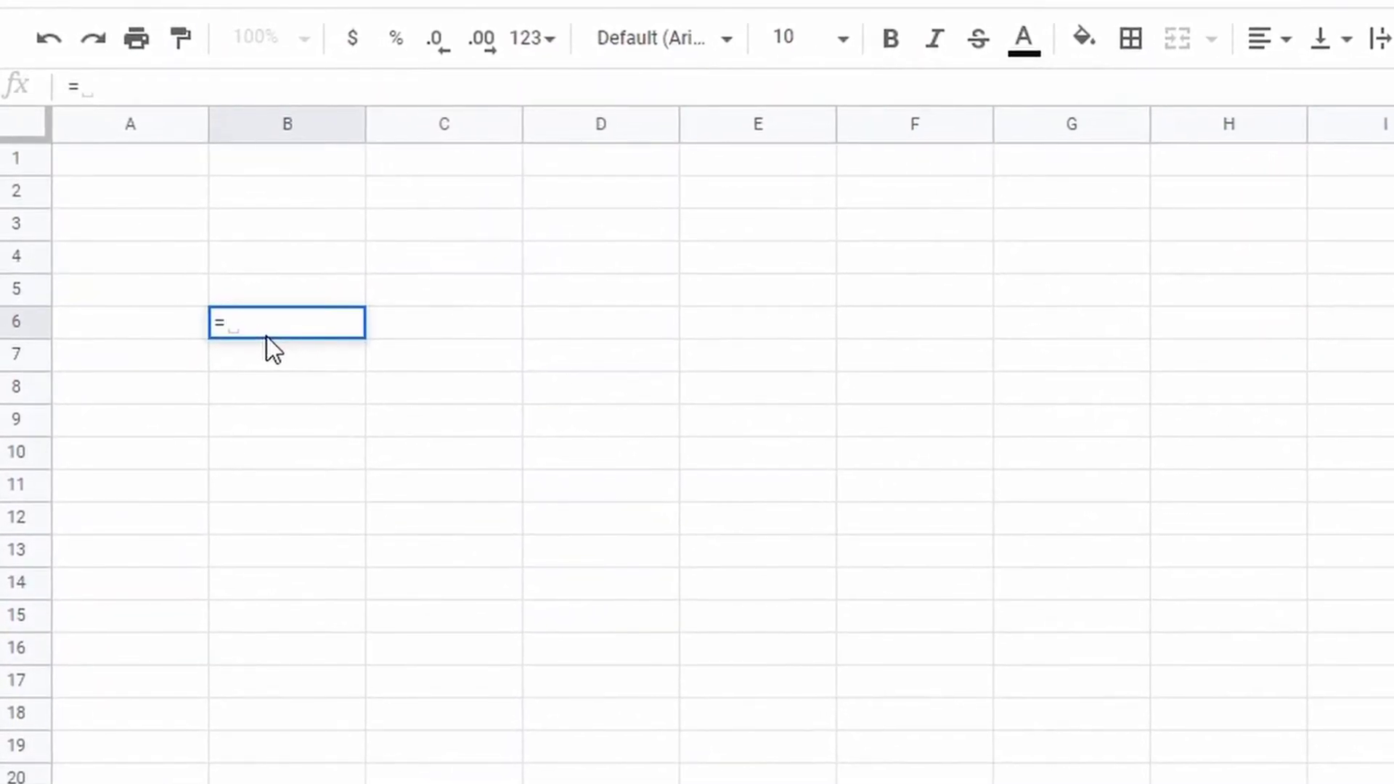
{"action": "type", "text": "sum"}
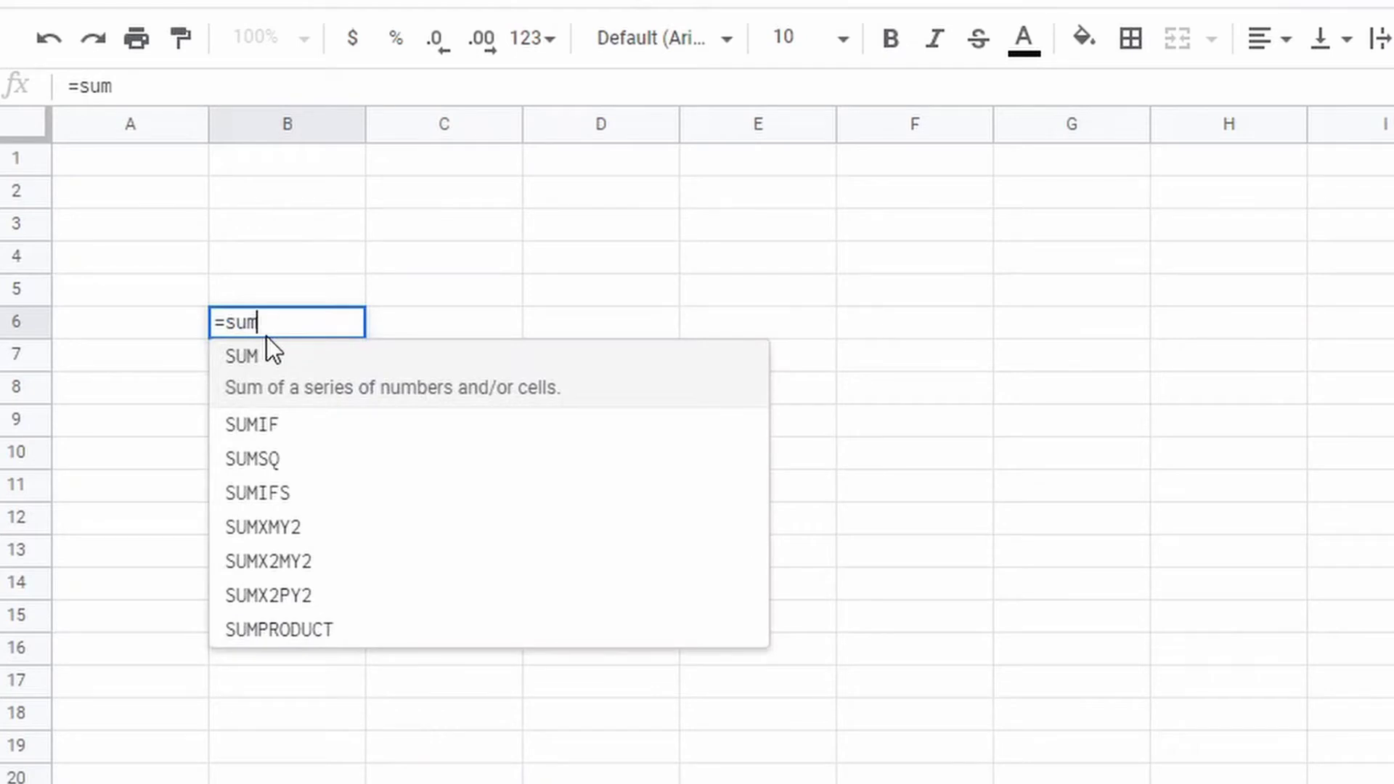
{"action": "type", "text": "("}
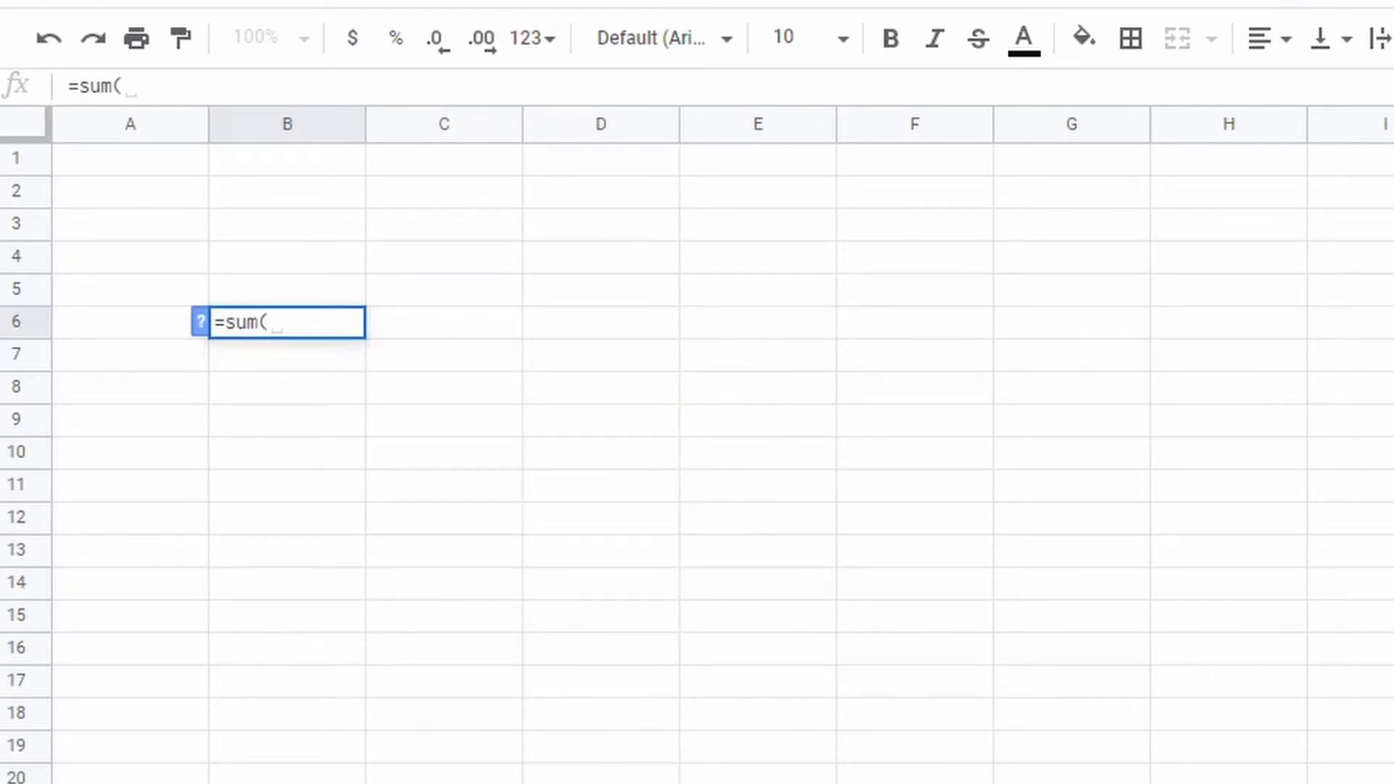
{"action": "key", "text": "ctrl+shift+Page_Up"}
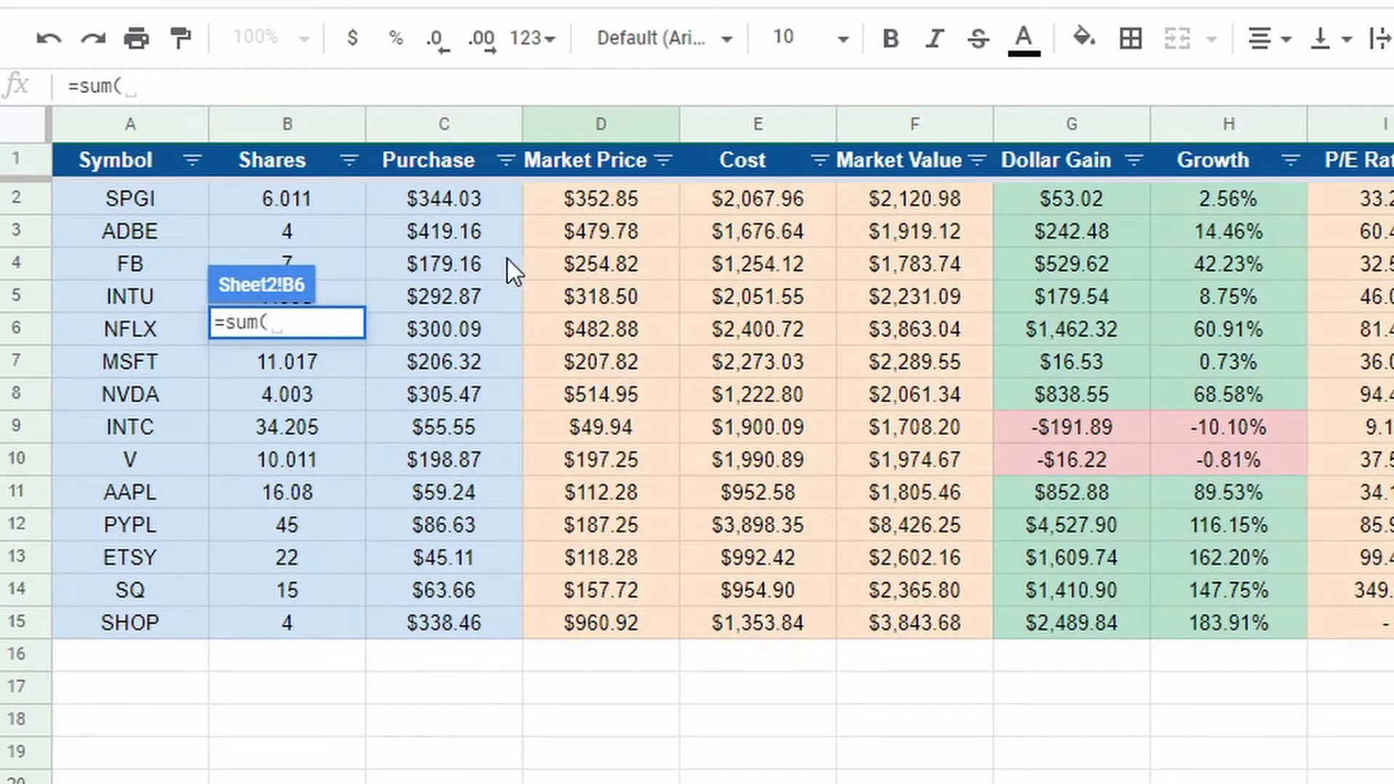
{"action": "left_click", "coordinate": [765, 204]}
{"action": "left_click_drag", "start_coordinate": [765, 204], "coordinate": [862, 610]}
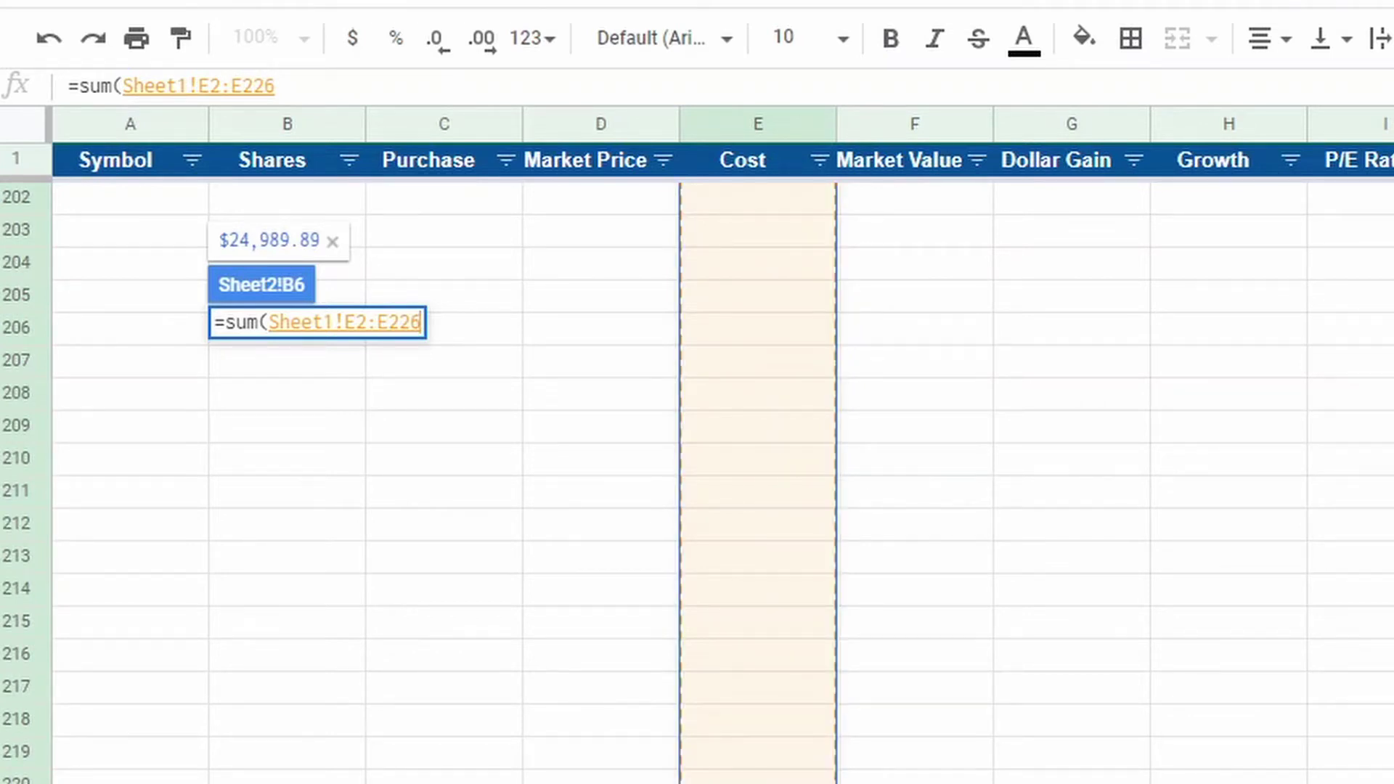
{"action": "type", "text": ")"}
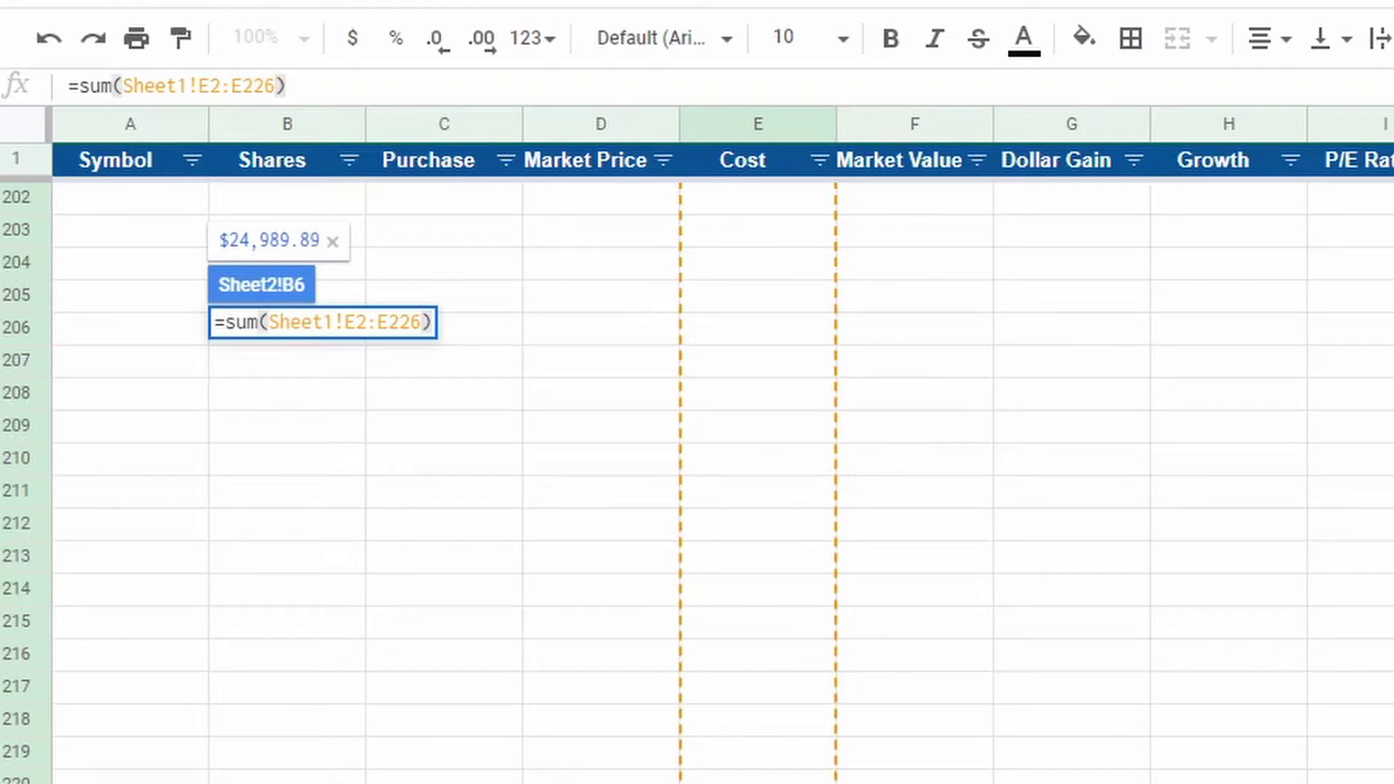
{"action": "key", "text": "Return"}
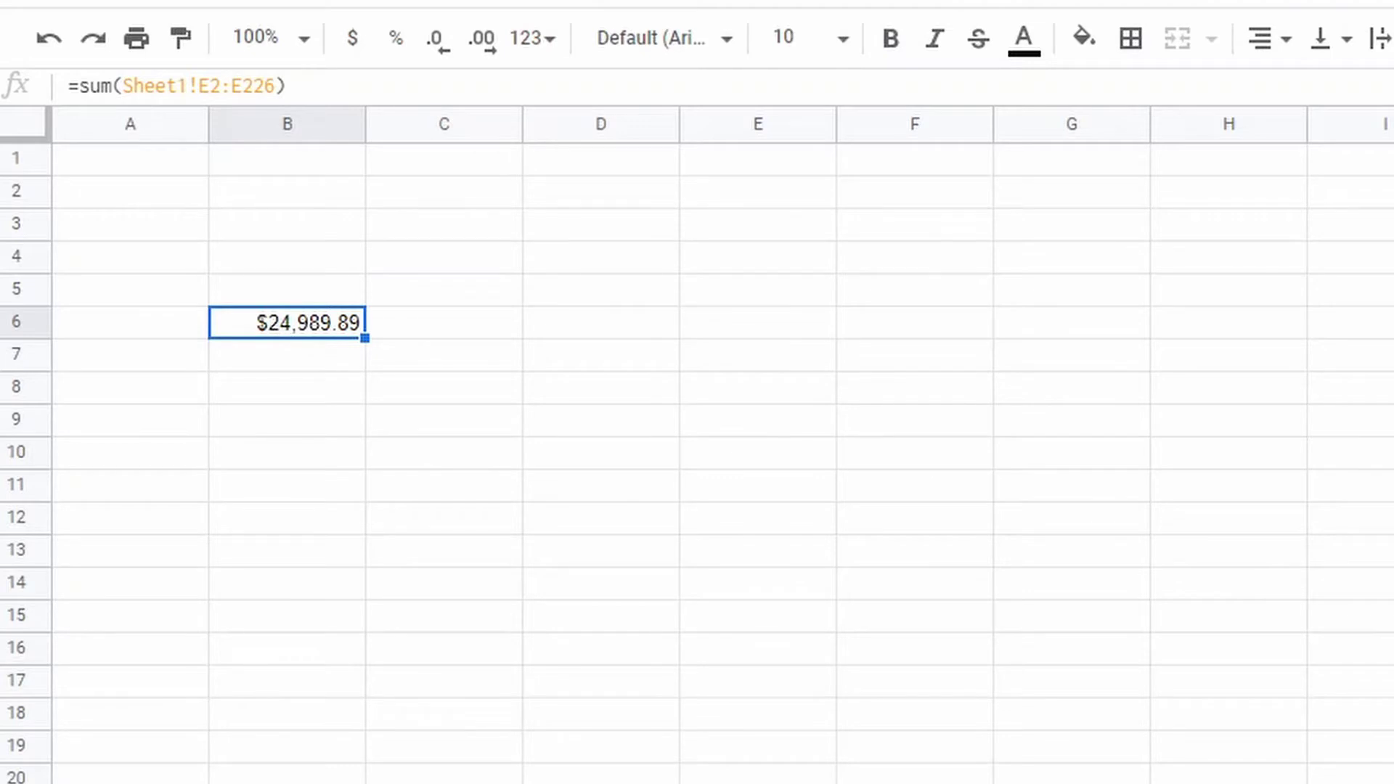
Enter a 5000 test value in Sheet1's E16 and check the summary total picks it up.
{"action": "key", "text": "ctrl+shift+Page_Up"}
{"action": "scroll", "coordinate": [657, 735], "scroll_direction": "up", "scroll_amount": 20}
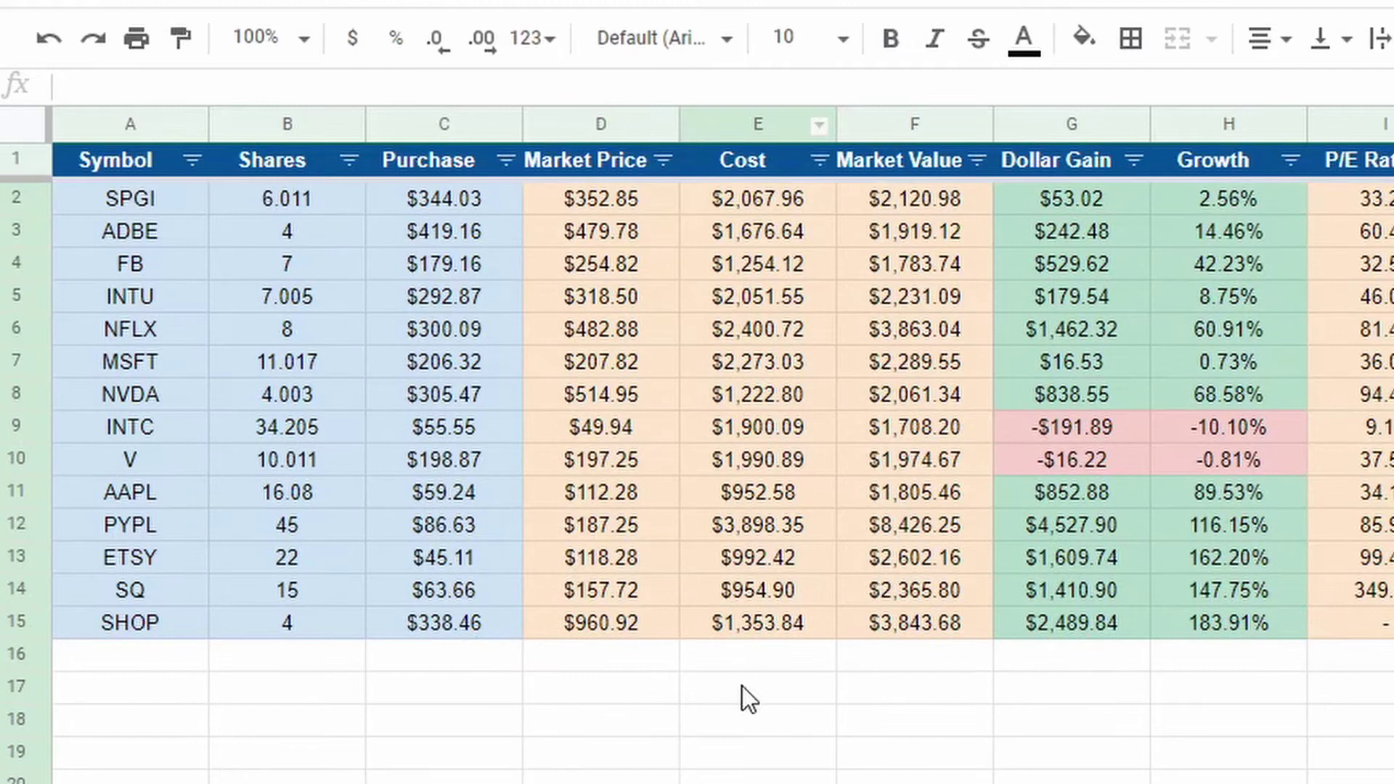
{"action": "left_click", "coordinate": [764, 665]}
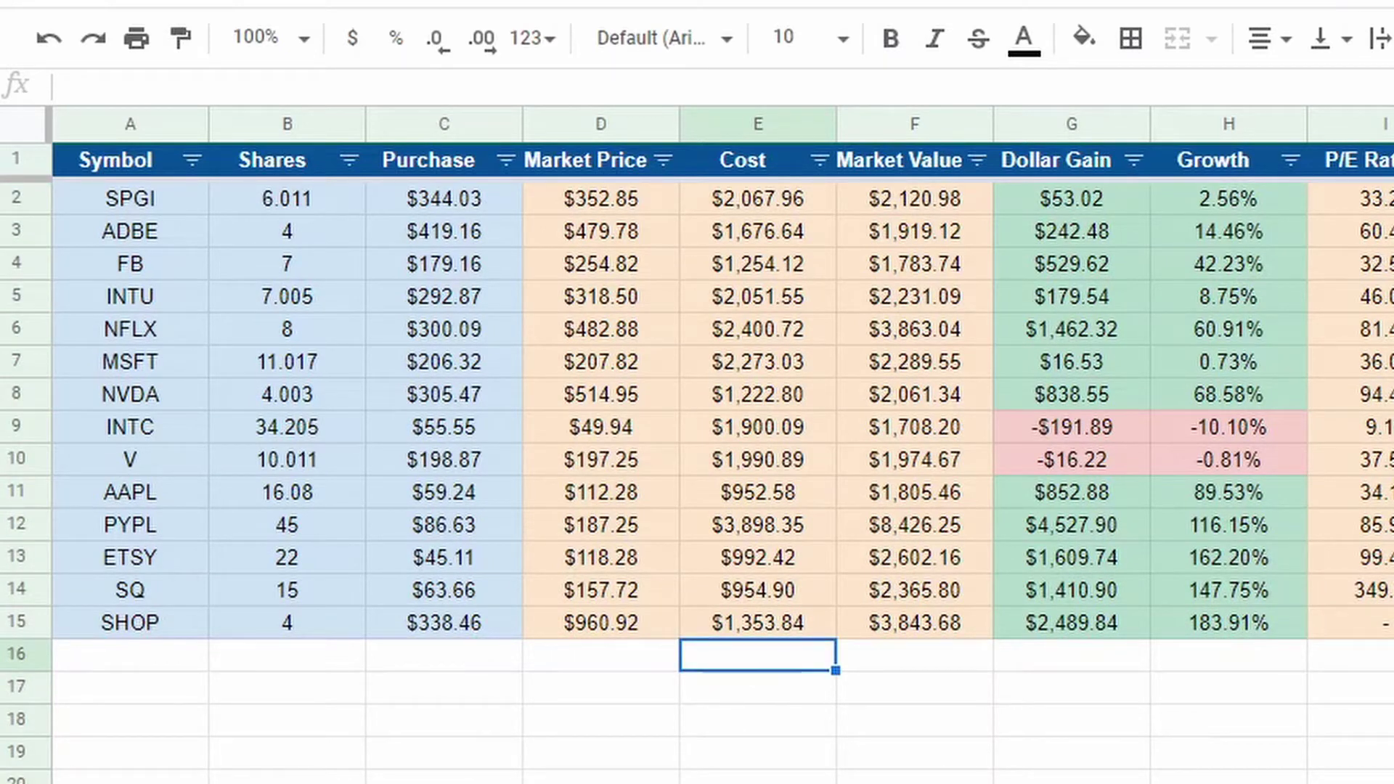
{"action": "key", "text": "ctrl+shift+Page_Down"}
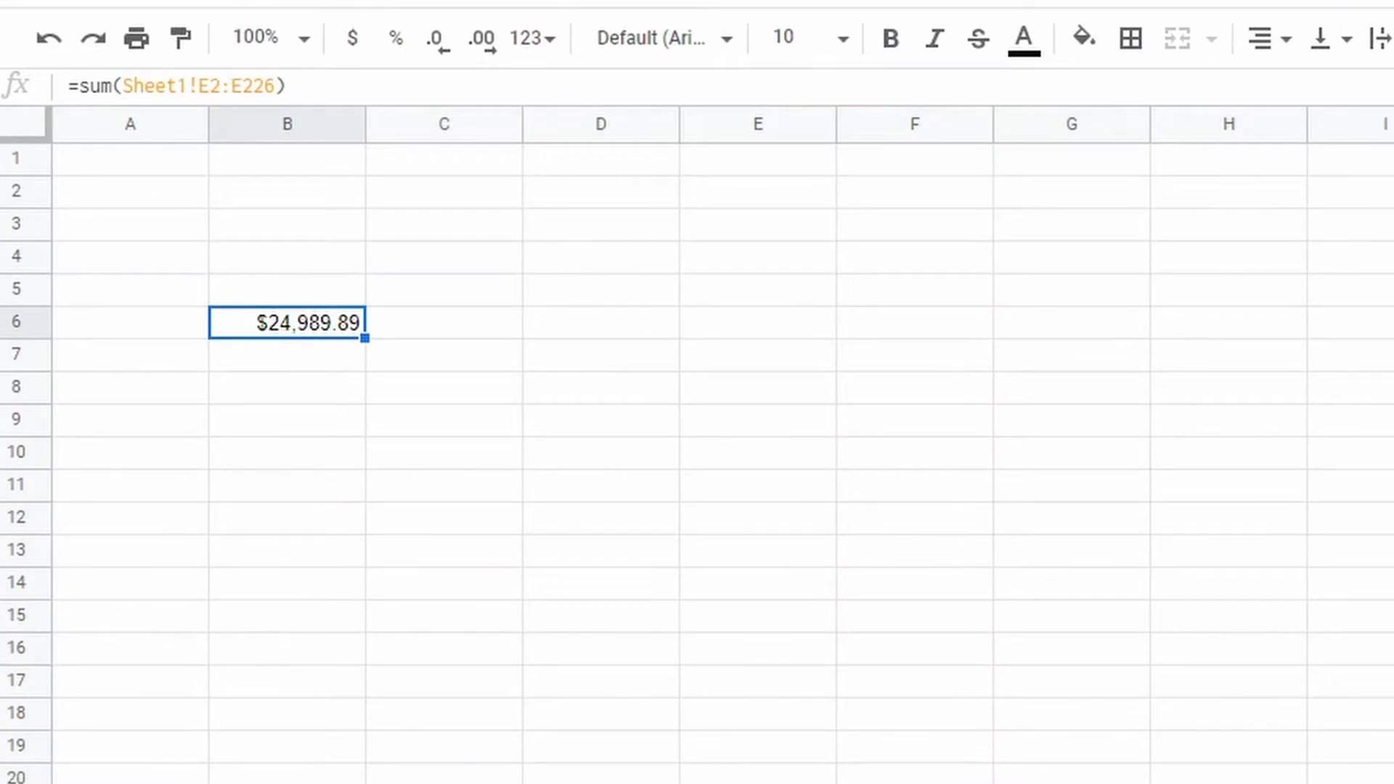
{"action": "key", "text": "ctrl+shift+Page_Up"}
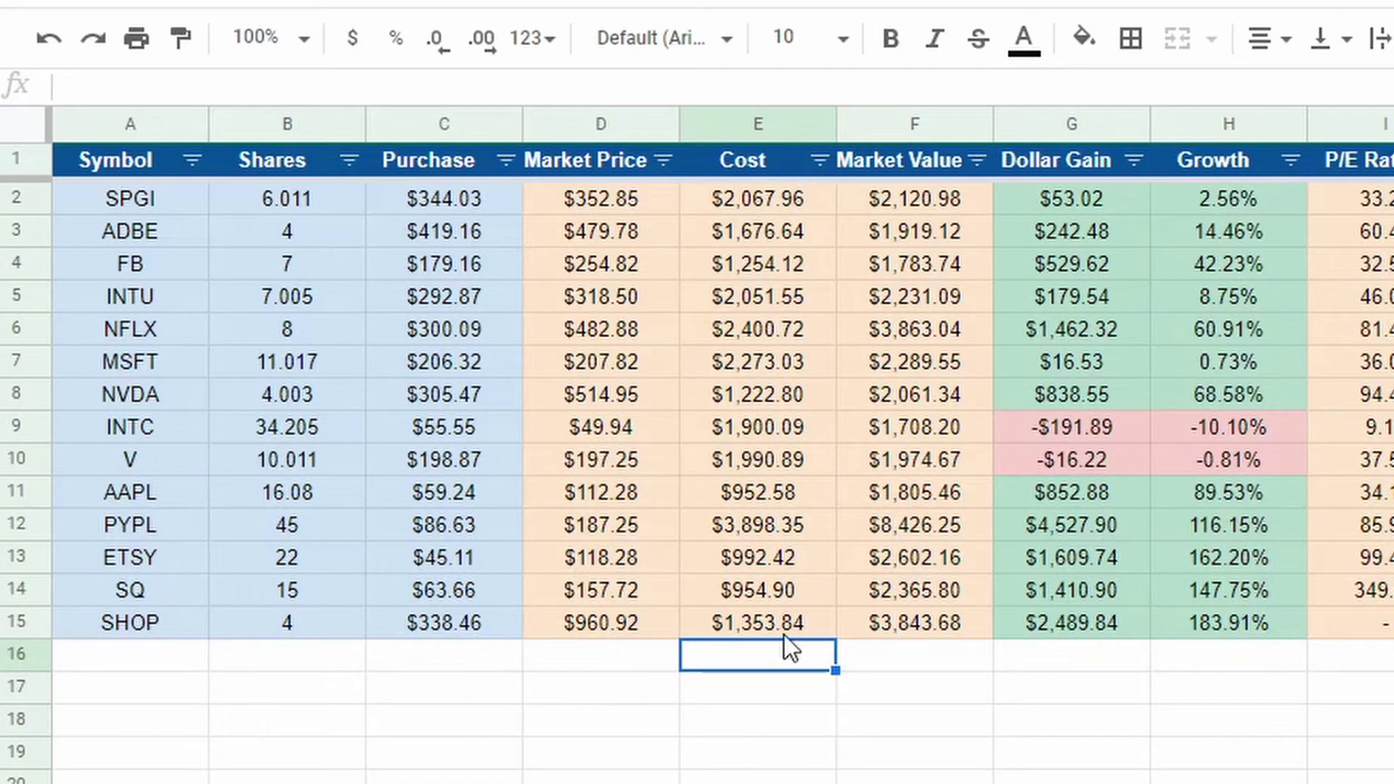
{"action": "type", "text": "5000"}
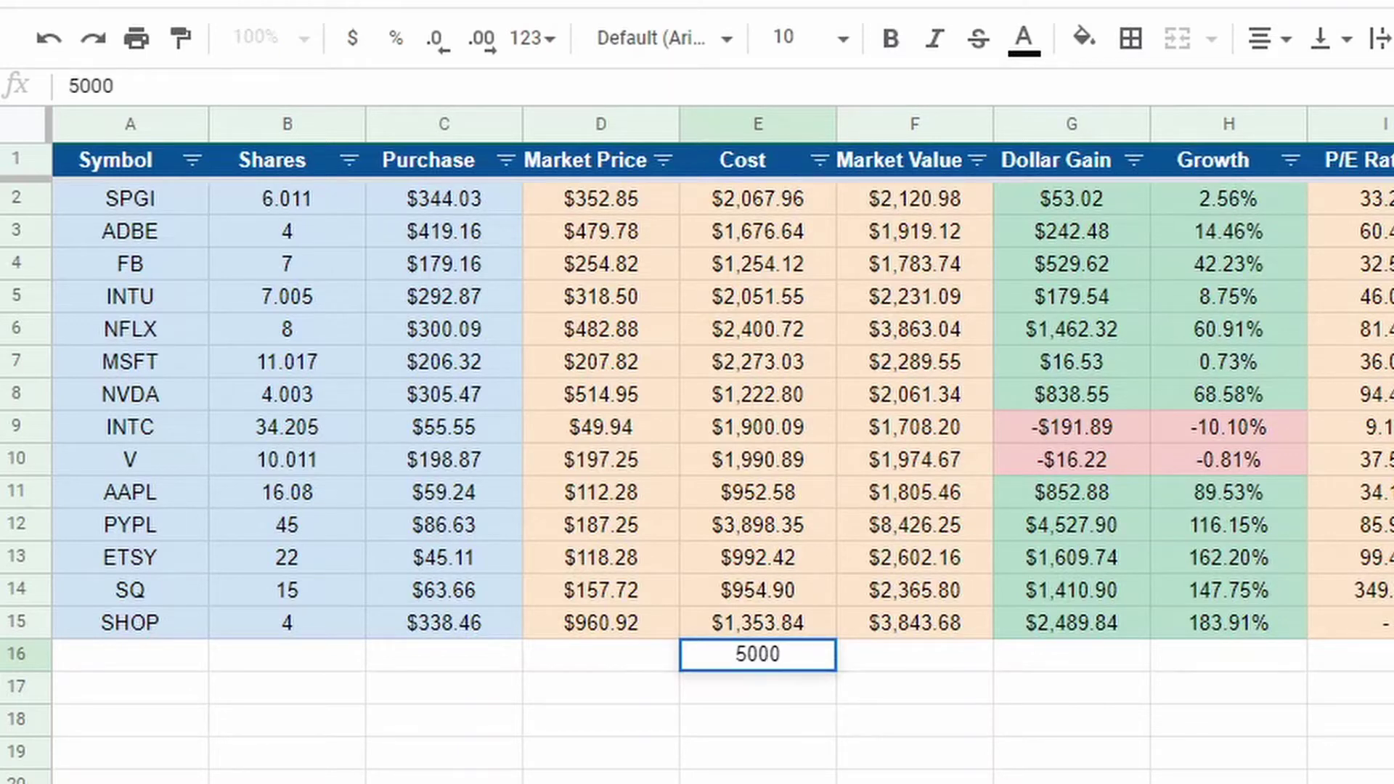
{"action": "key", "text": "Return"}
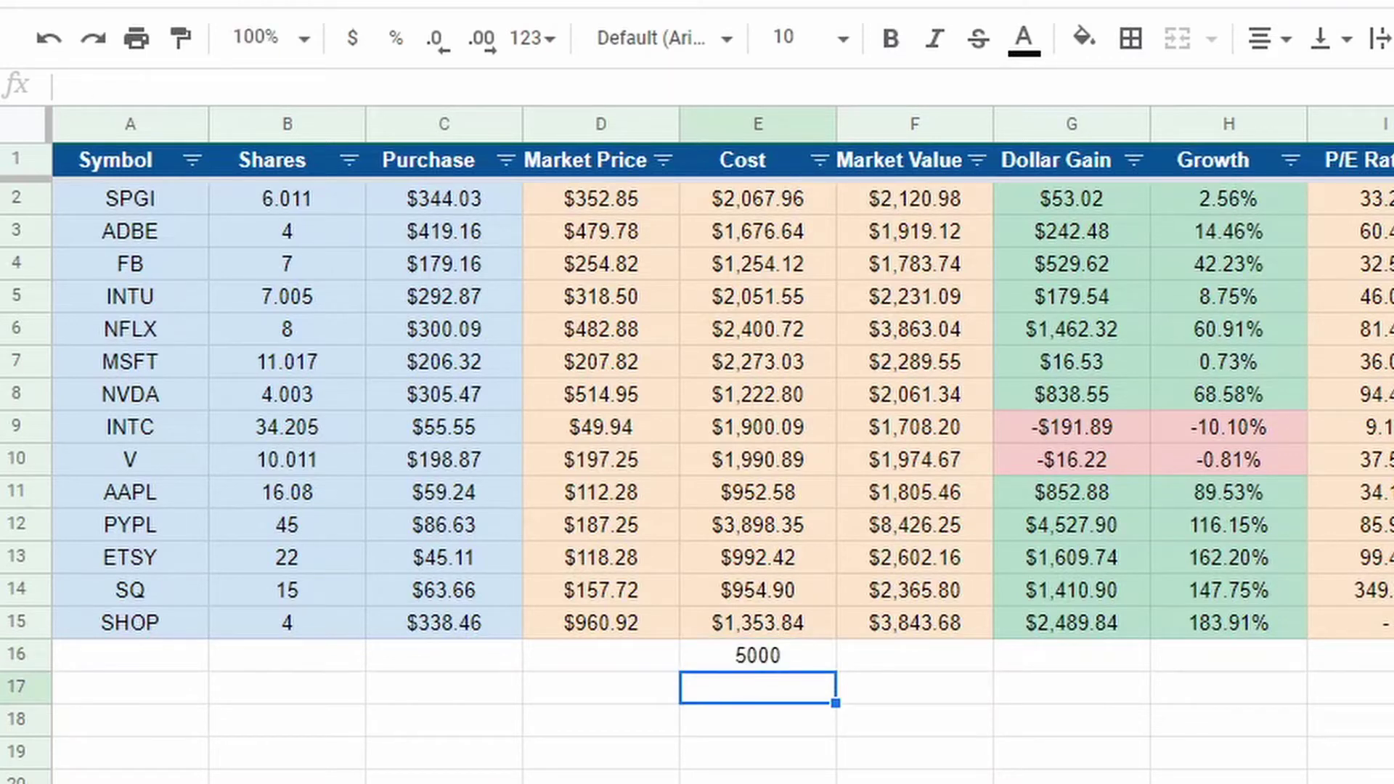
{"action": "key", "text": "ctrl+shift+Page_Down"}
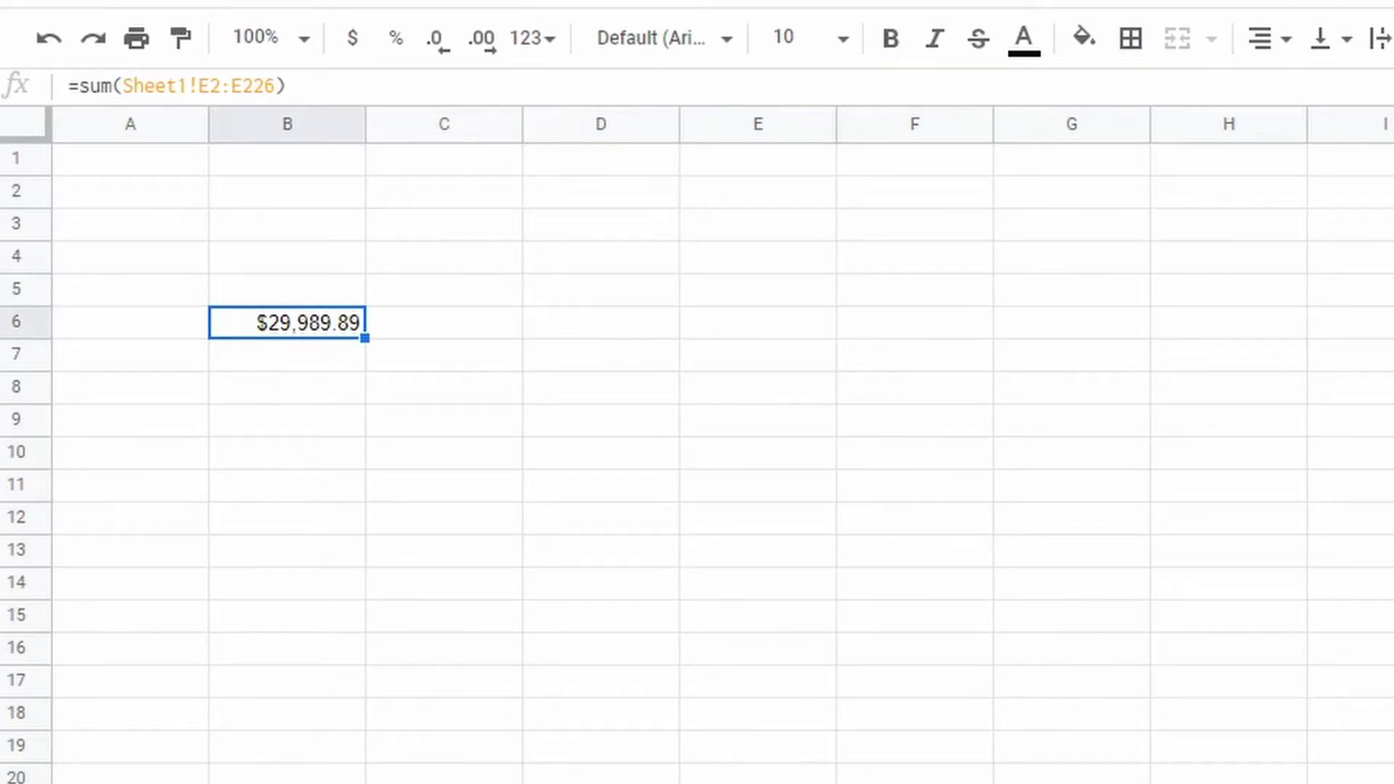
{"action": "key", "text": "ctrl+shift+Page_Up"}
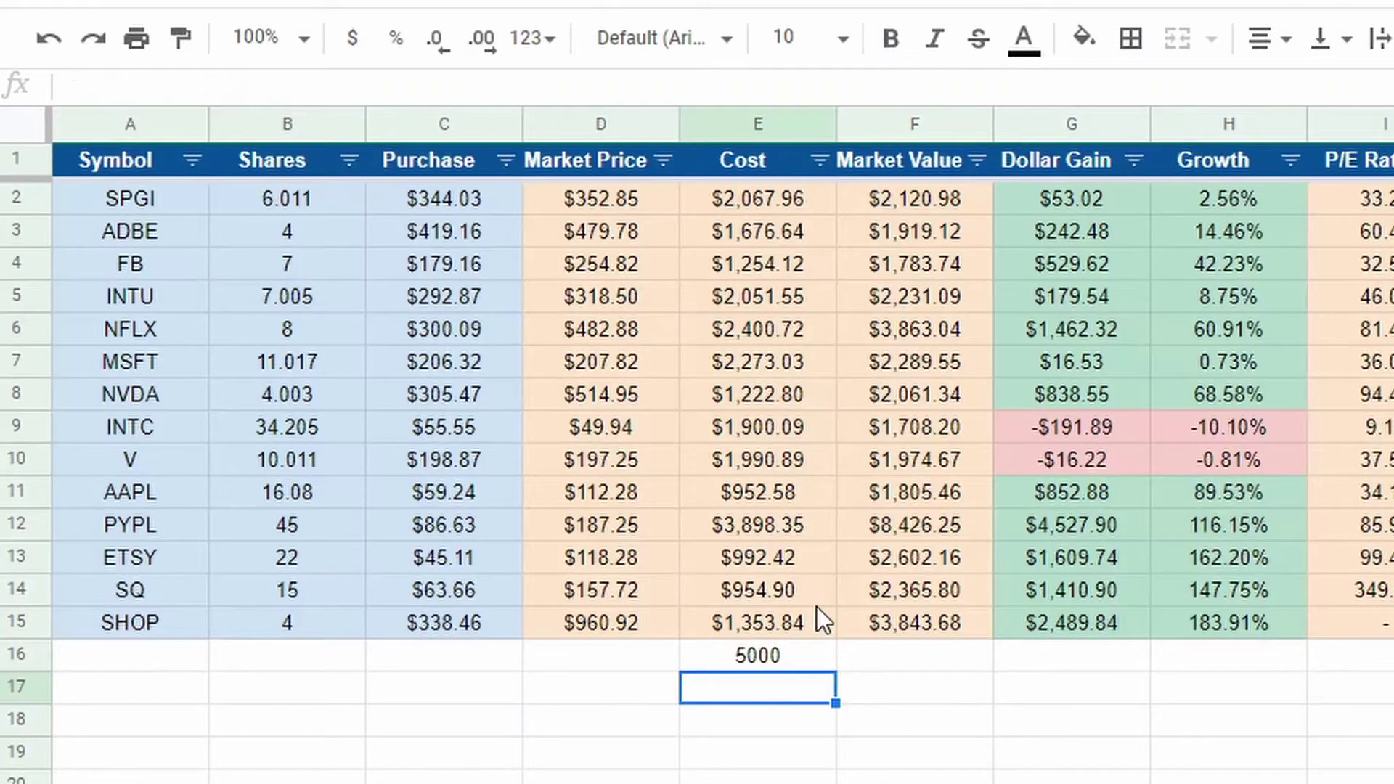
Delete the 5000 test entry from E16 and confirm the summary total returns to $24,989.89.
{"action": "left_click", "coordinate": [757, 661]}
{"action": "key", "text": "Delete"}
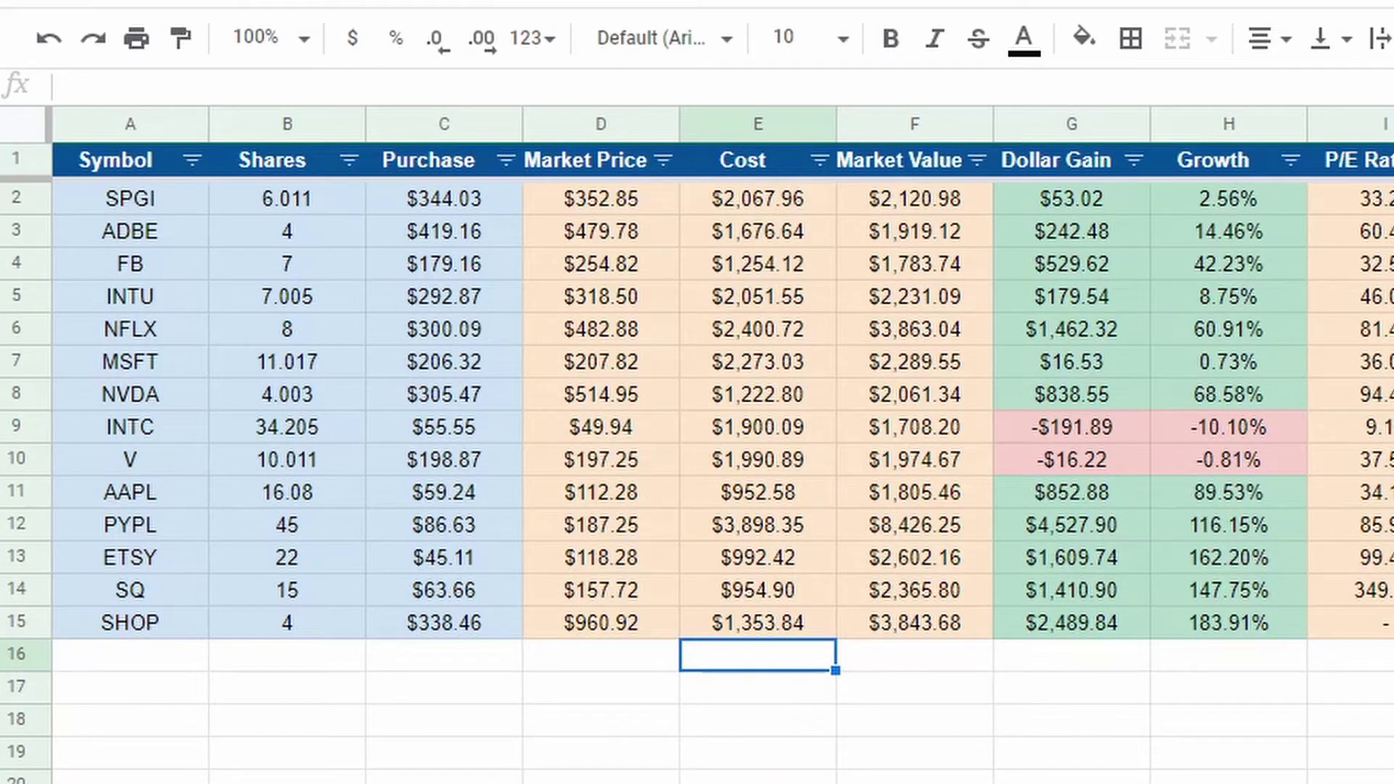
{"action": "left_click", "coordinate": [444, 781]}
{"action": "key", "text": "ctrl+shift+Page_Down"}
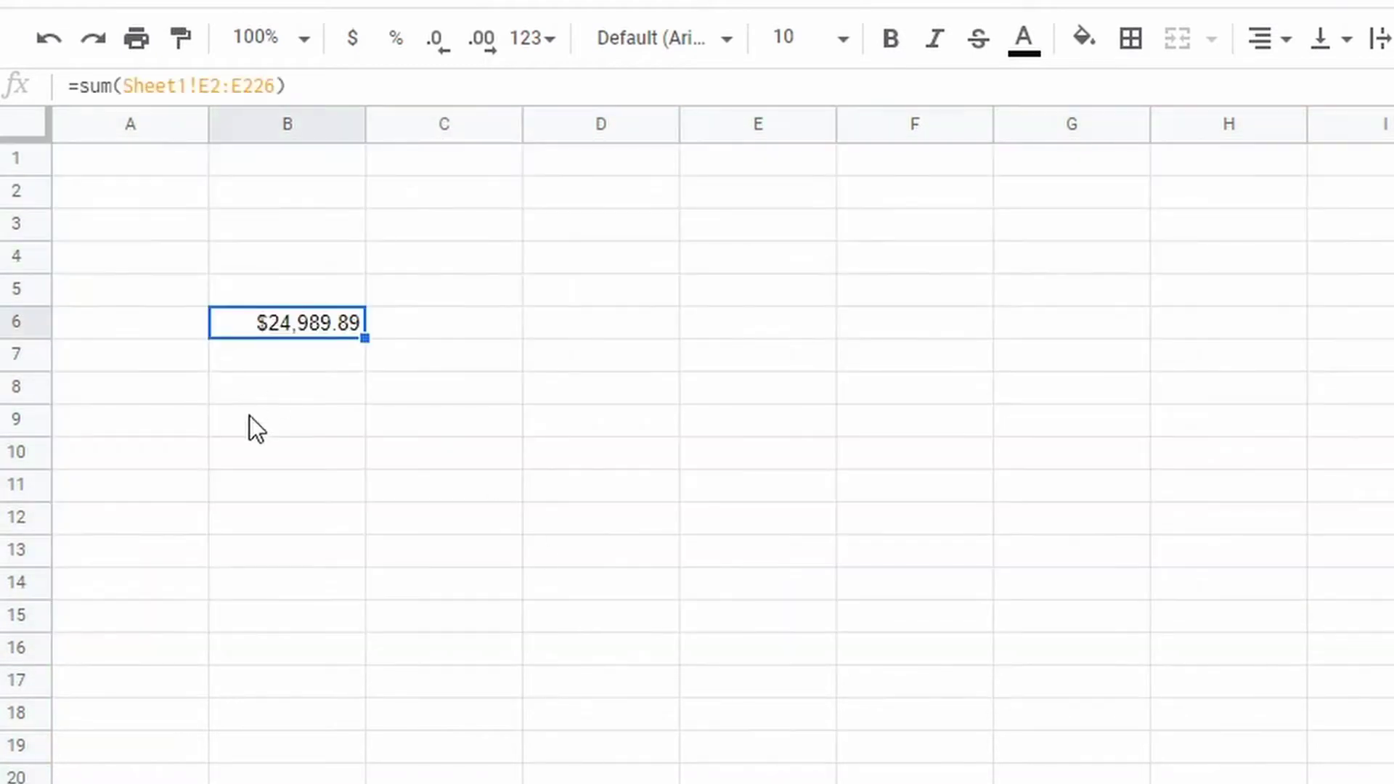
Delete the test total from B6 on the summary sheet.
{"action": "left_click", "coordinate": [336, 593]}
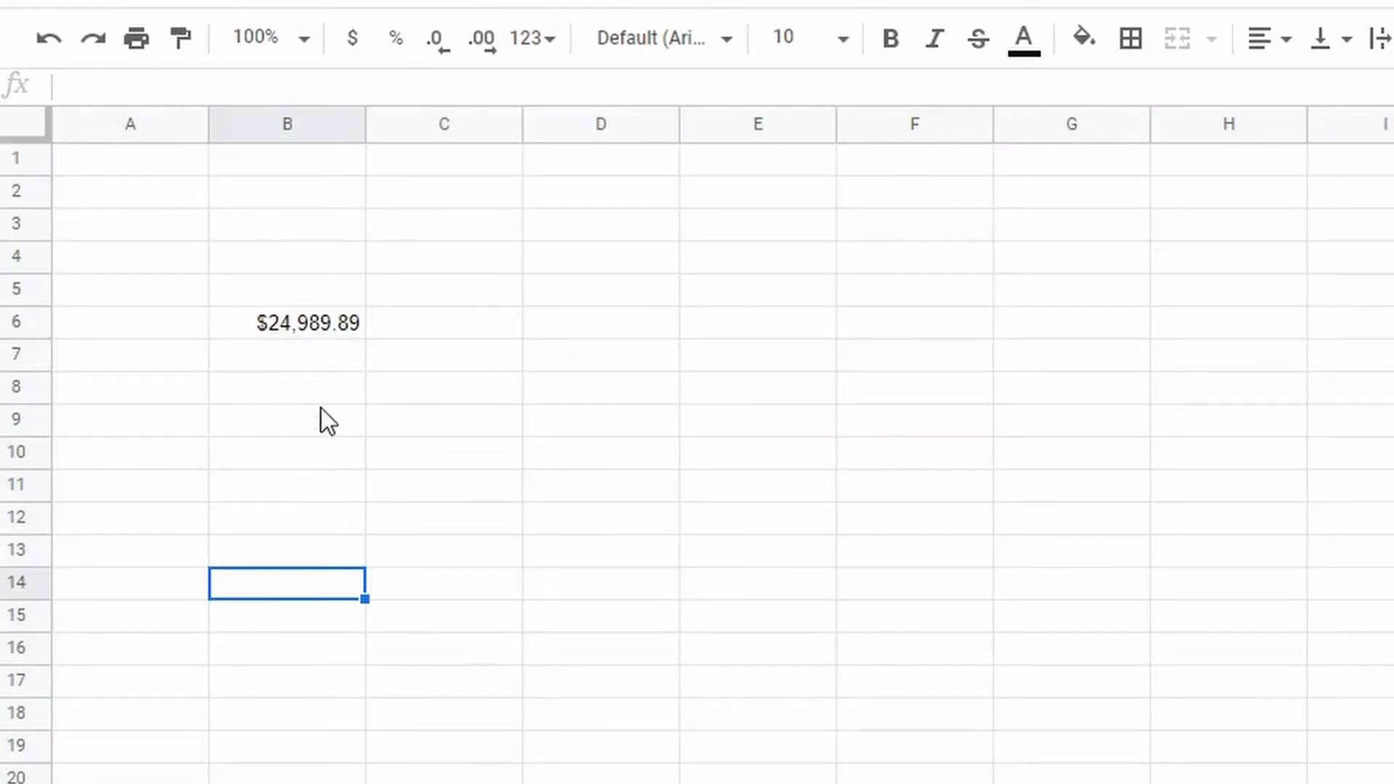
{"action": "left_click", "coordinate": [312, 333]}
{"action": "key", "text": "Delete"}
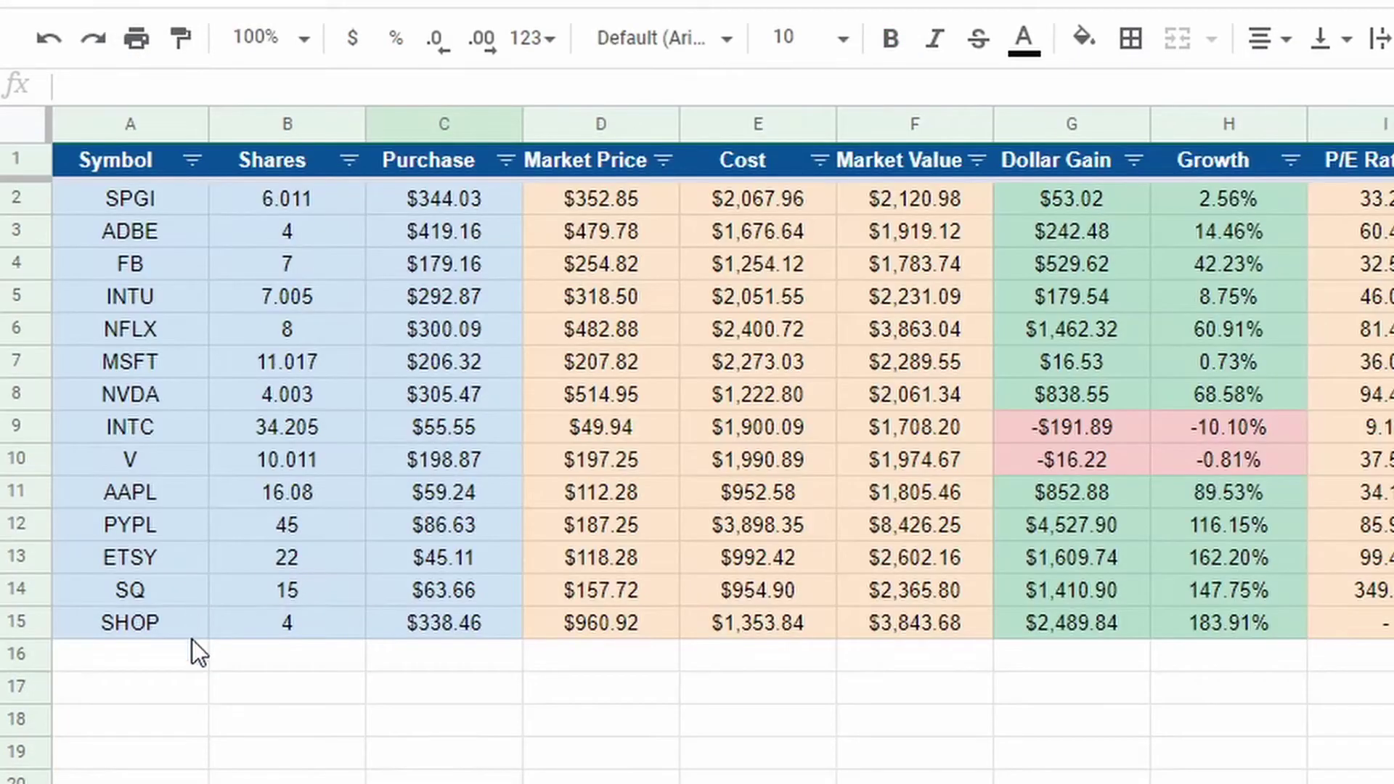
Merge A16:C16 on Sheet1 and enter the 'Total Returns' heading.
{"action": "left_click_drag", "start_coordinate": [192, 643], "coordinate": [390, 655]}
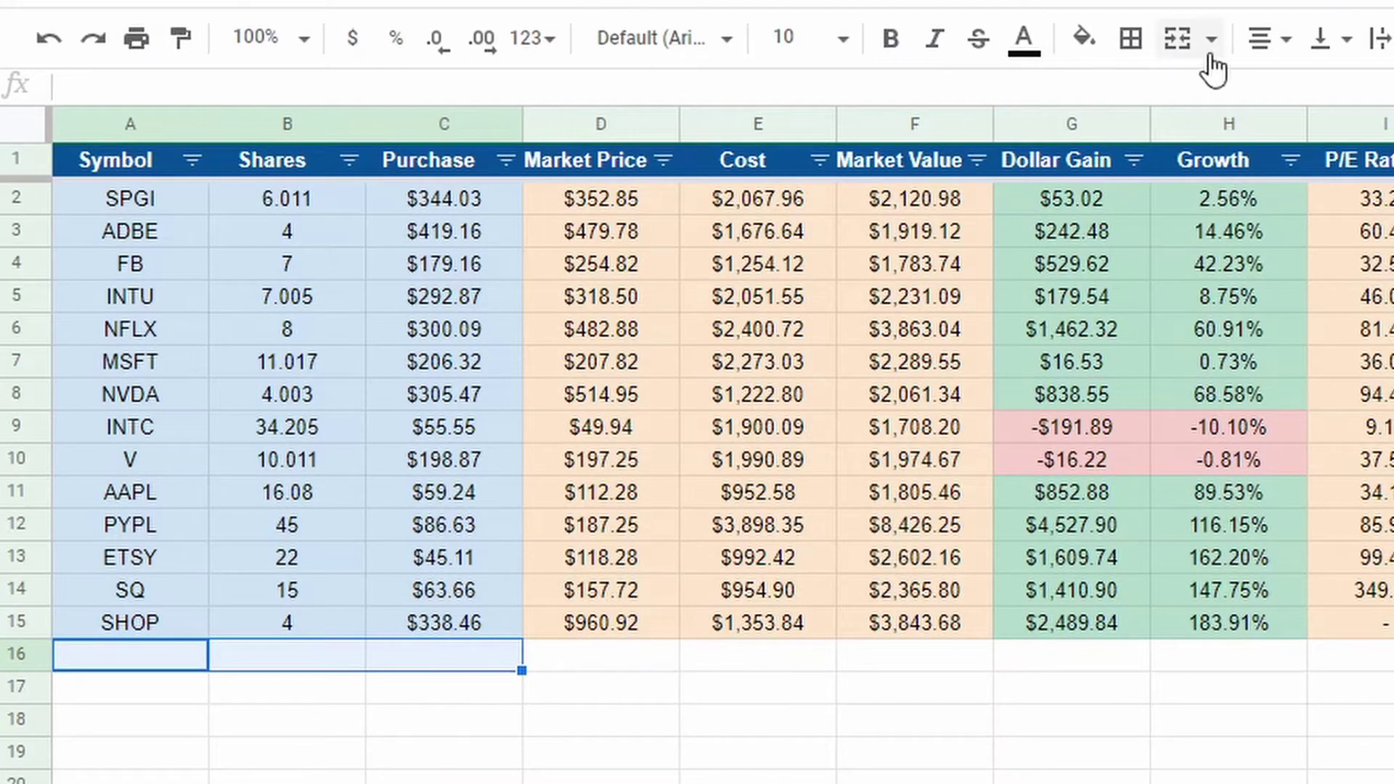
{"action": "left_click", "coordinate": [1183, 51]}
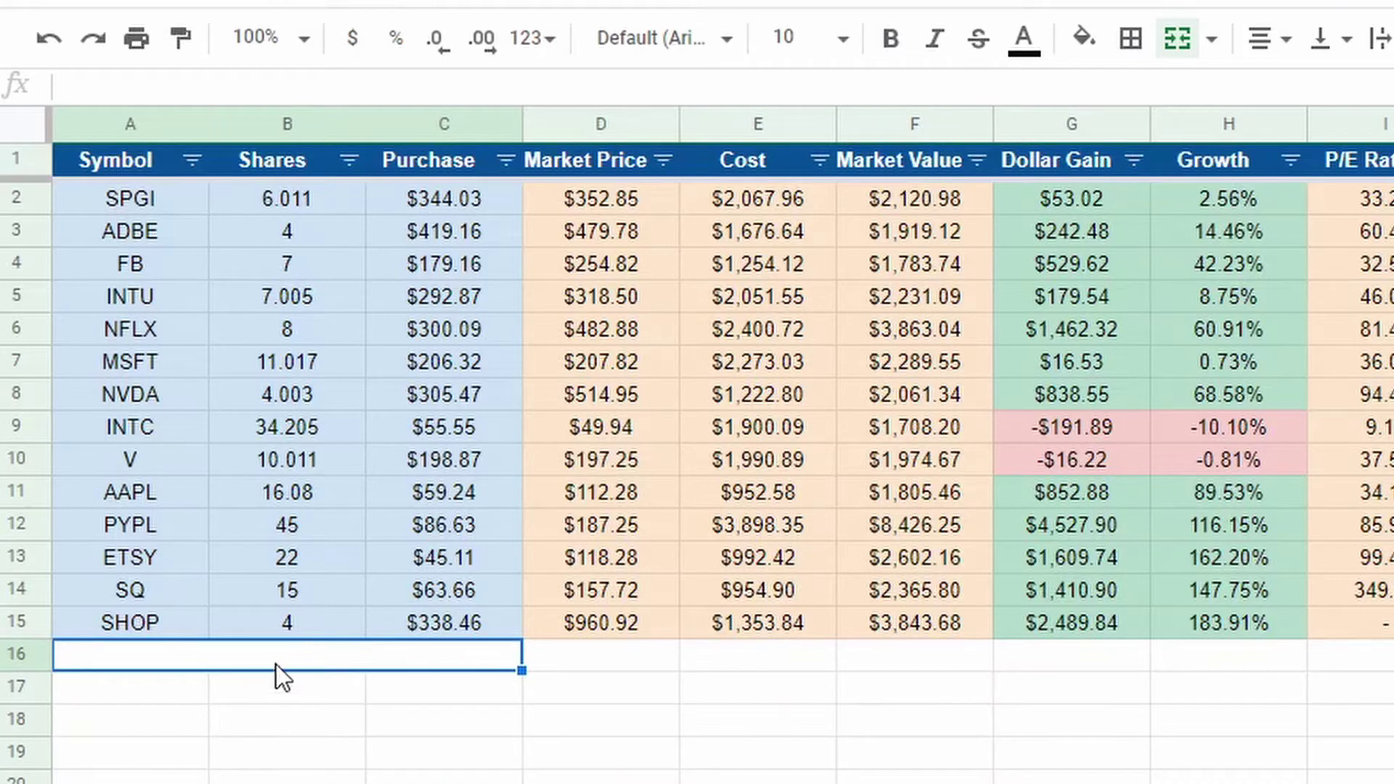
{"action": "type", "text": "Tot"}
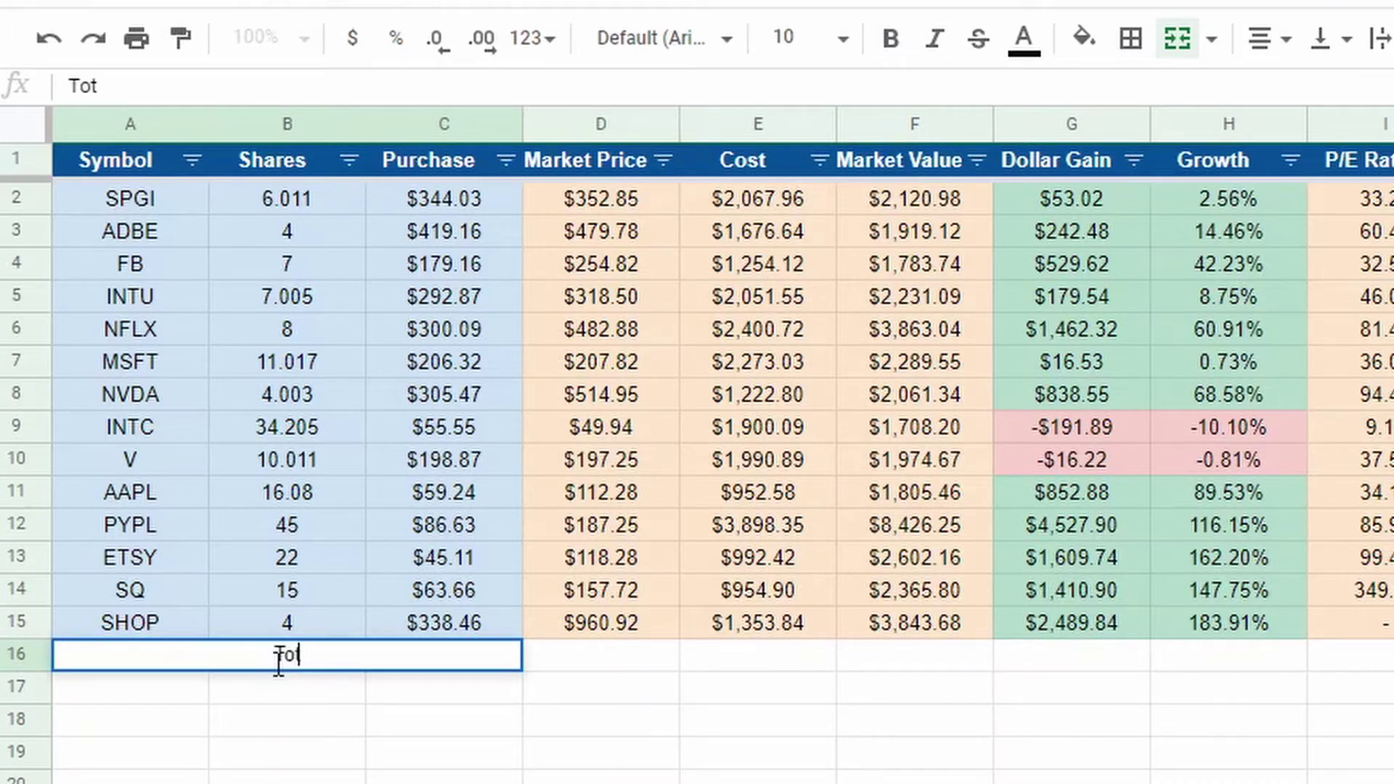
{"action": "type", "text": "al Returns"}
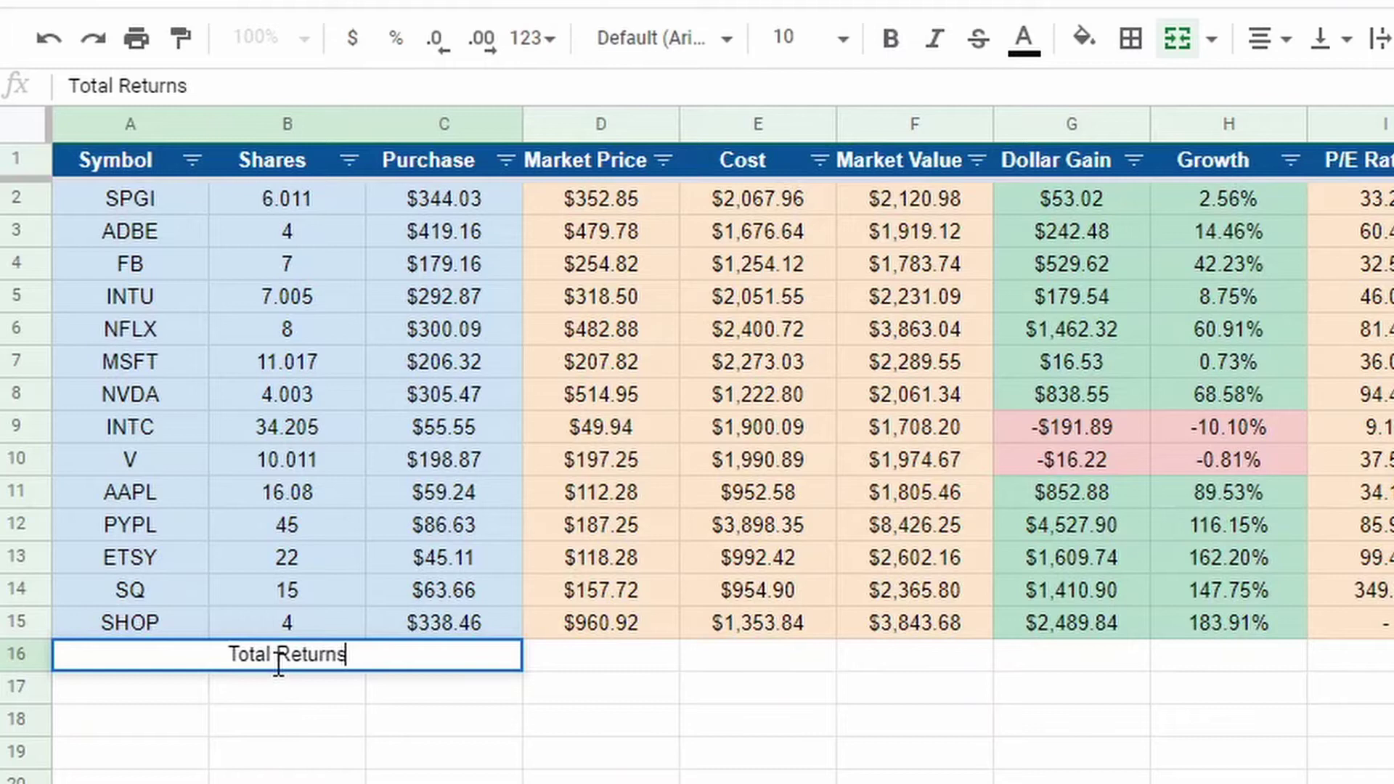
{"action": "left_click", "coordinate": [351, 730]}
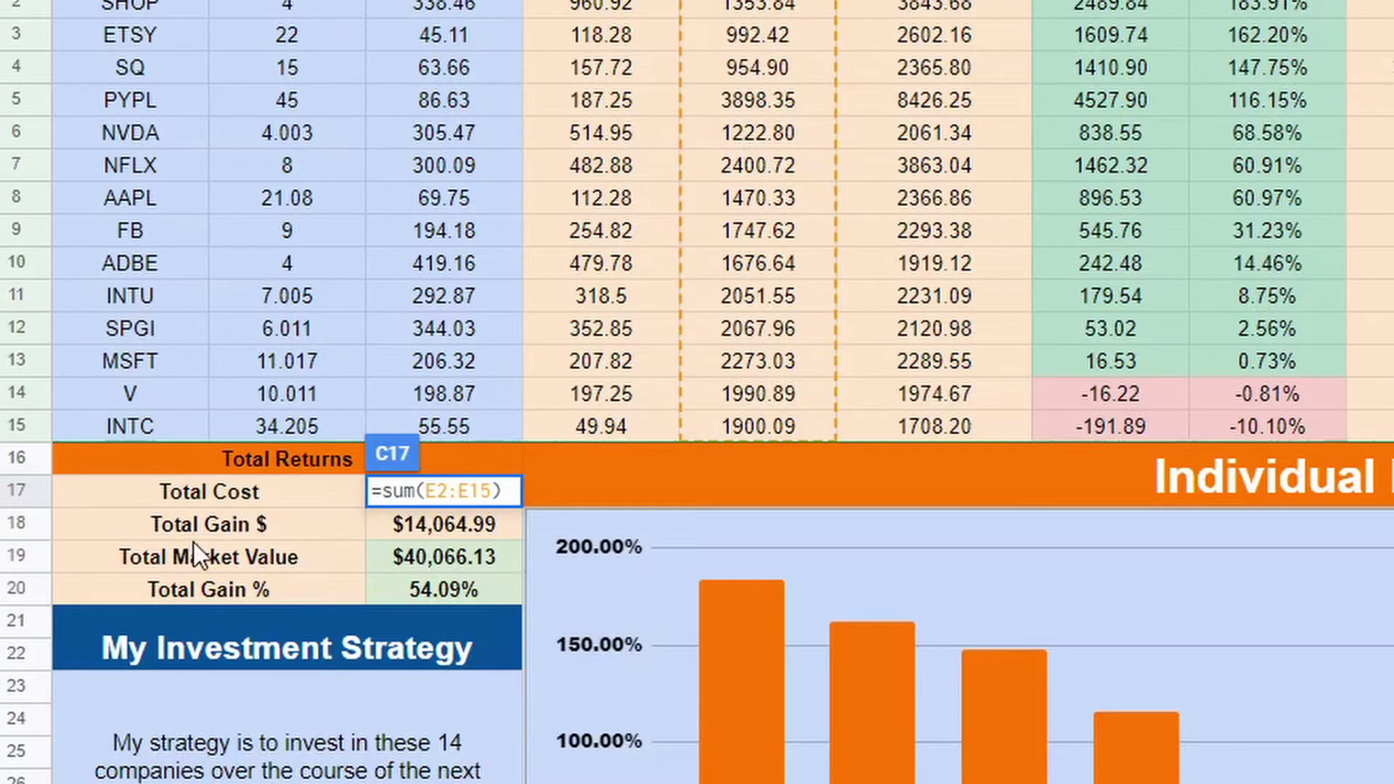
{"action": "left_click_drag", "start_coordinate": [239, 498], "coordinate": [237, 581]}
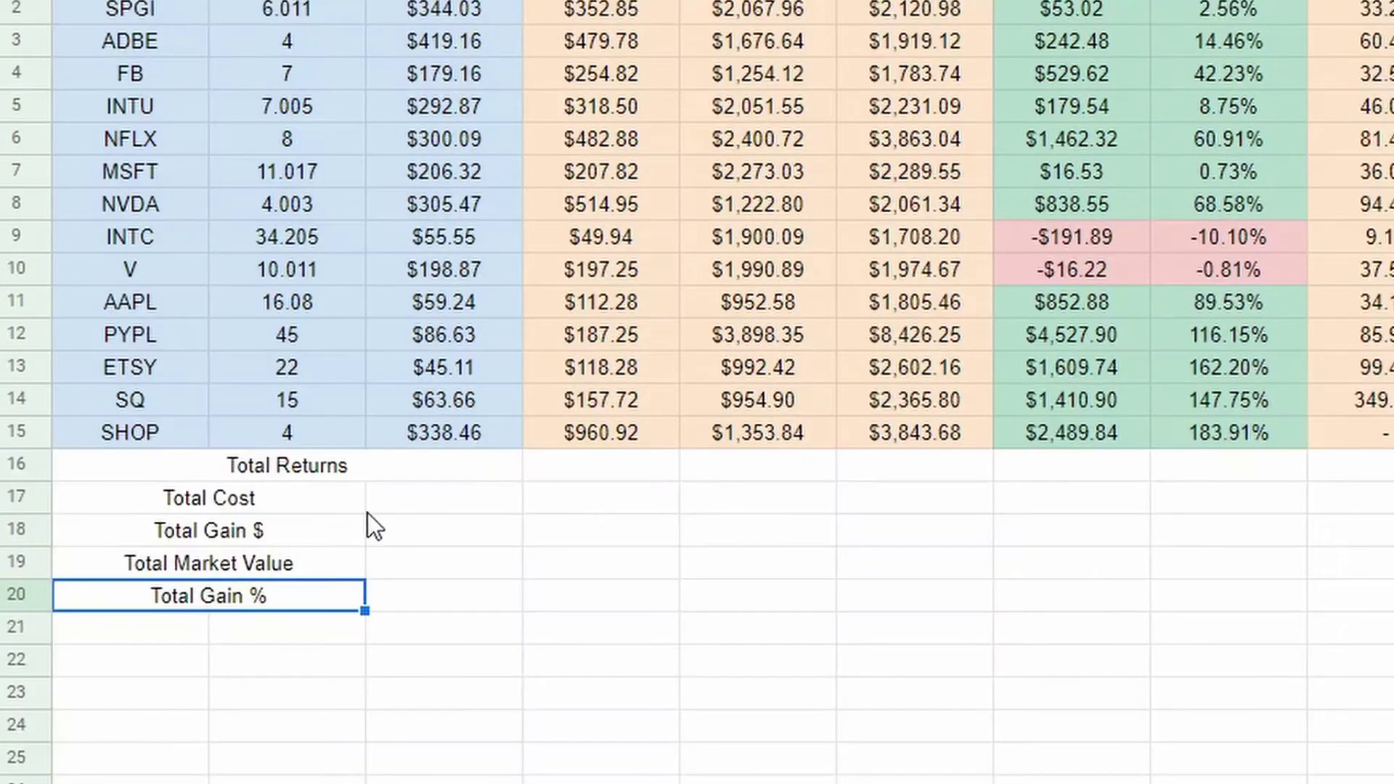
Enter =sum(E2:E15) for Total Cost ($24,989.89) and =sum(F2:F15) for Total Market Value ($38,995.09).
{"action": "left_click", "coordinate": [399, 510]}
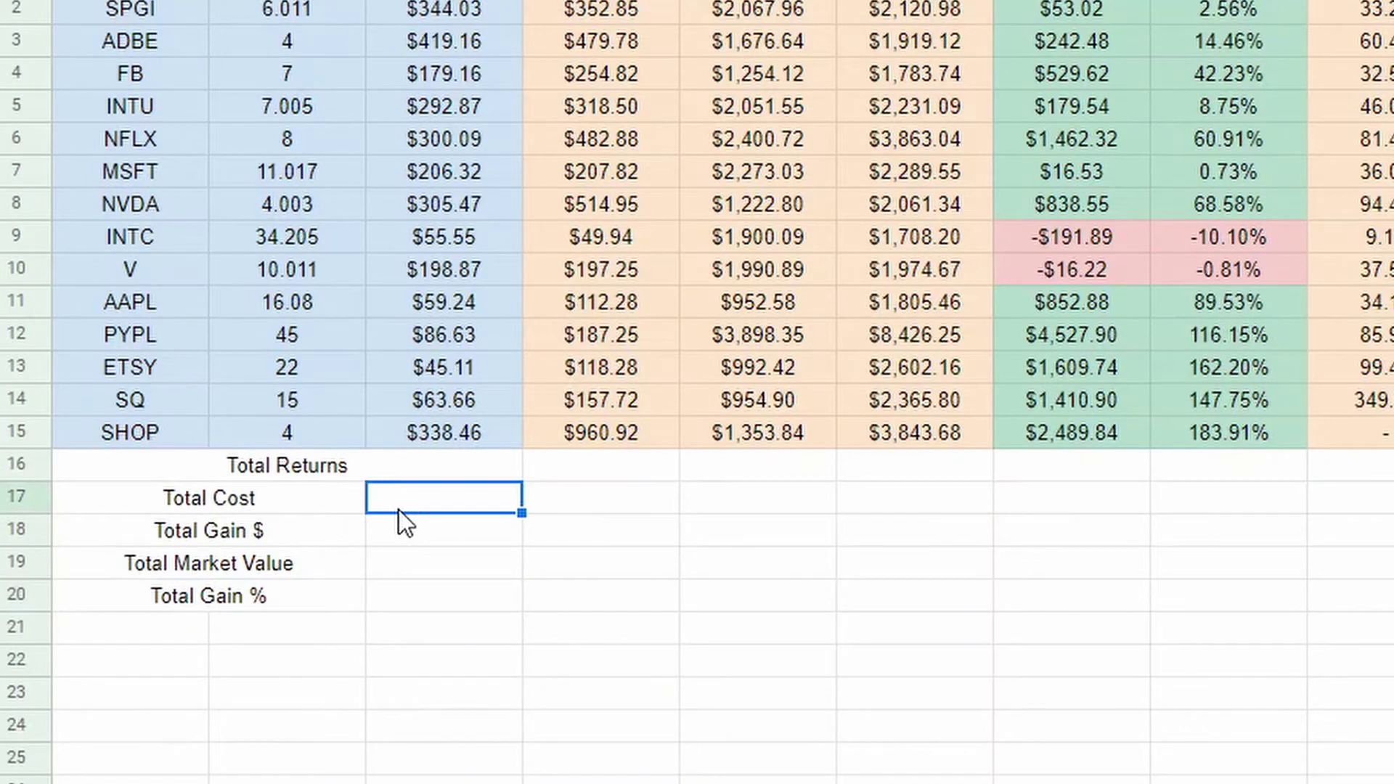
{"action": "type", "text": "=sum"}
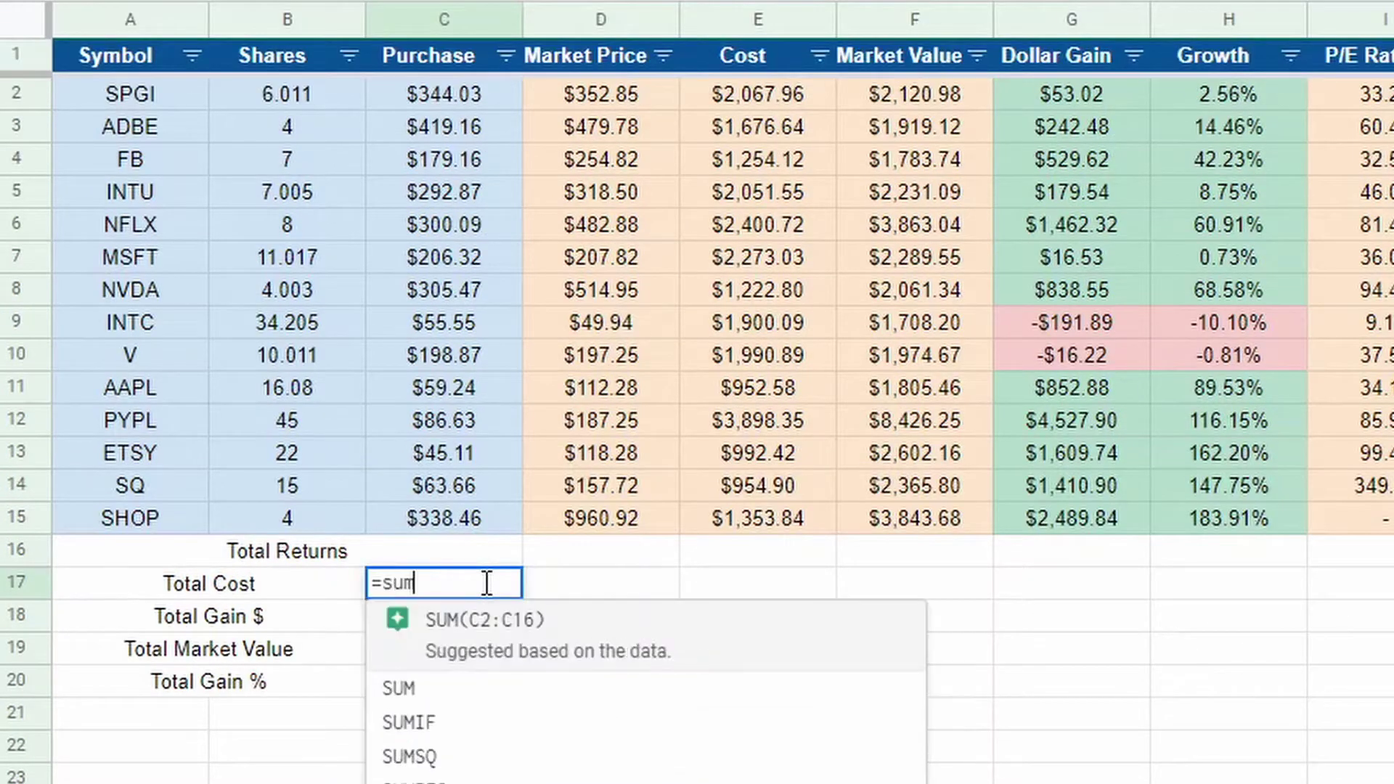
{"action": "type", "text": "("}
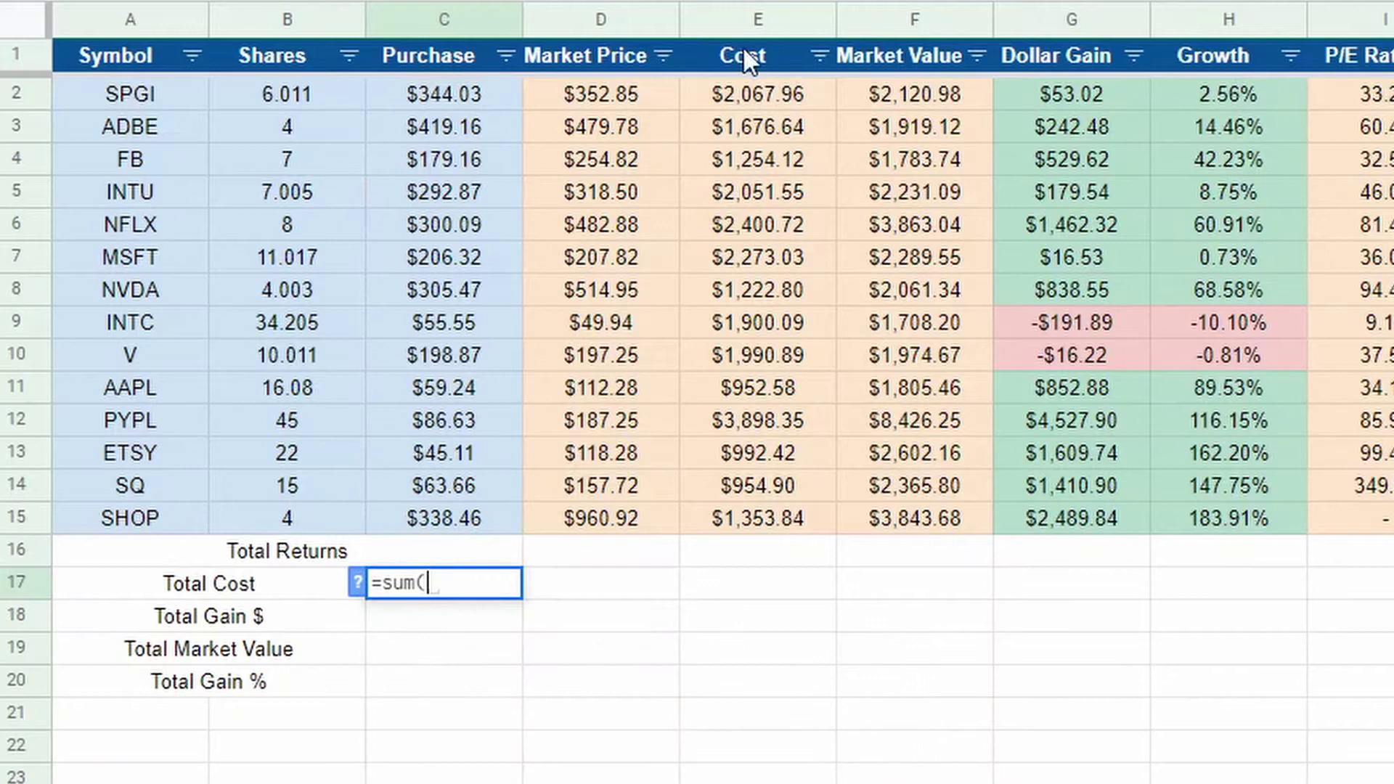
{"action": "left_click_drag", "start_coordinate": [787, 97], "coordinate": [793, 516]}
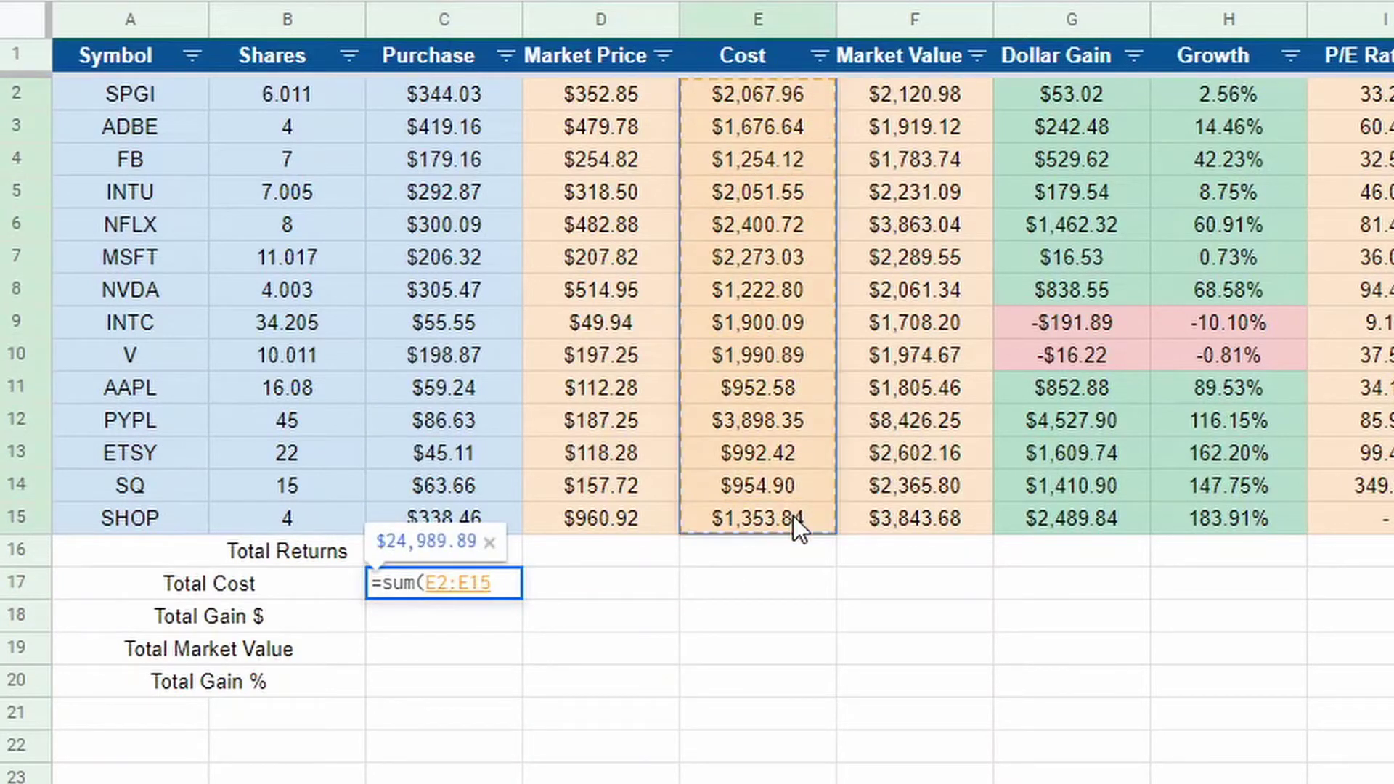
{"action": "type", "text": ")"}
{"action": "key", "text": "Return"}
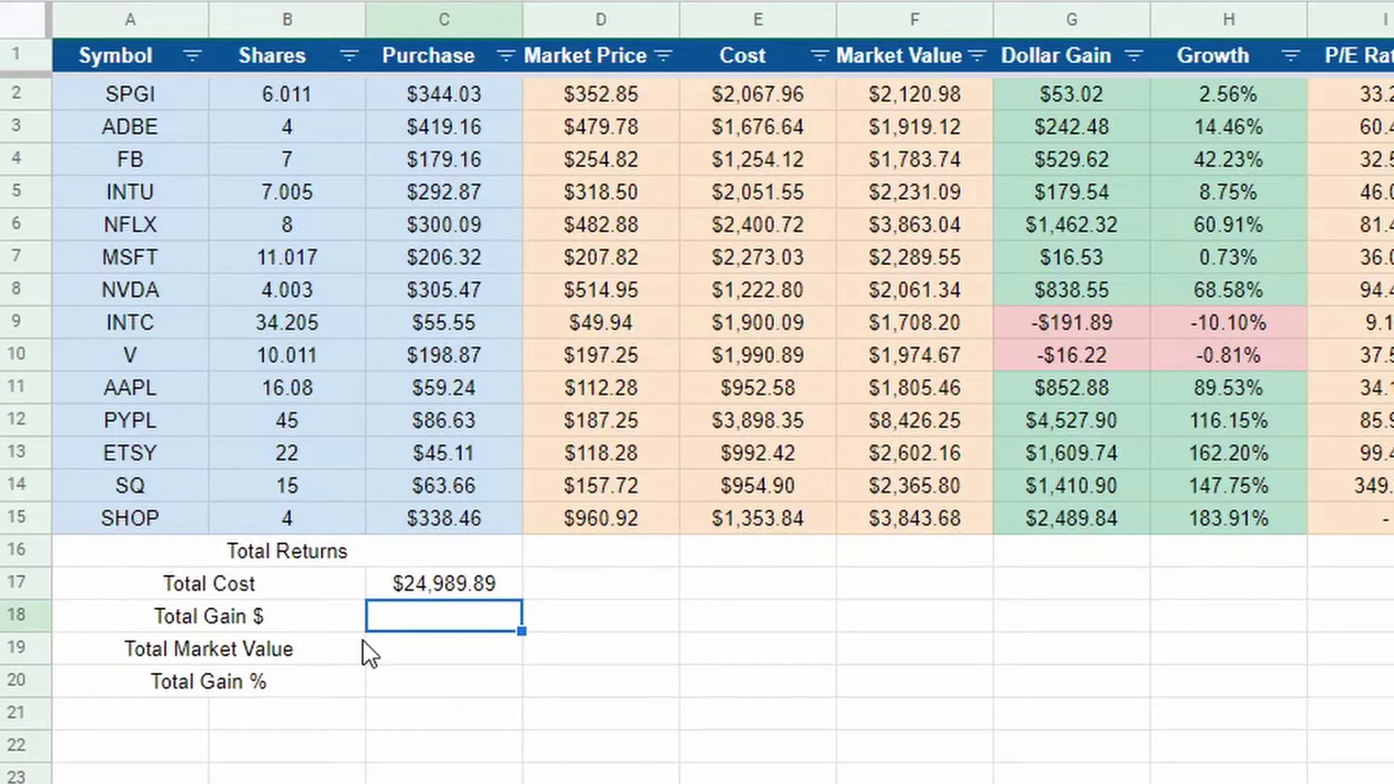
{"action": "key", "text": "Down"}
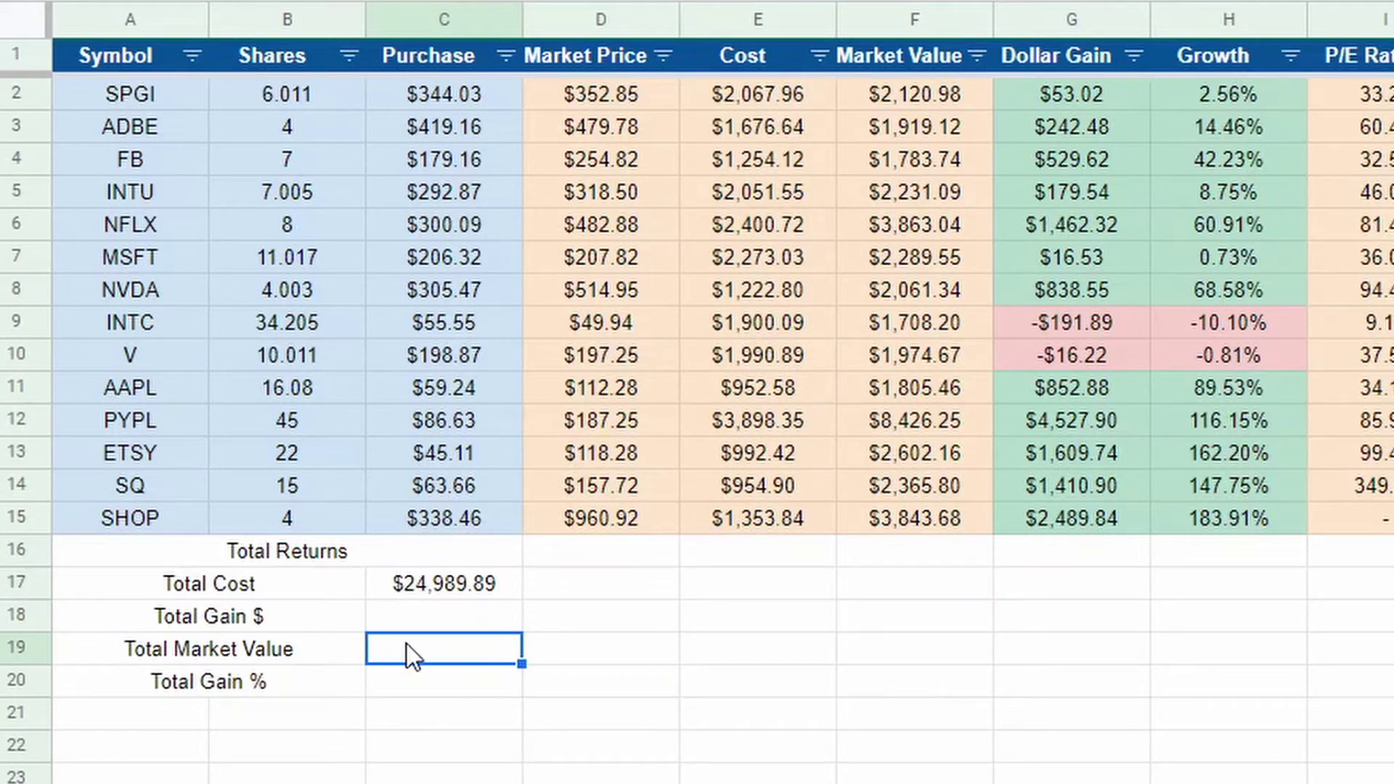
{"action": "type", "text": "="}
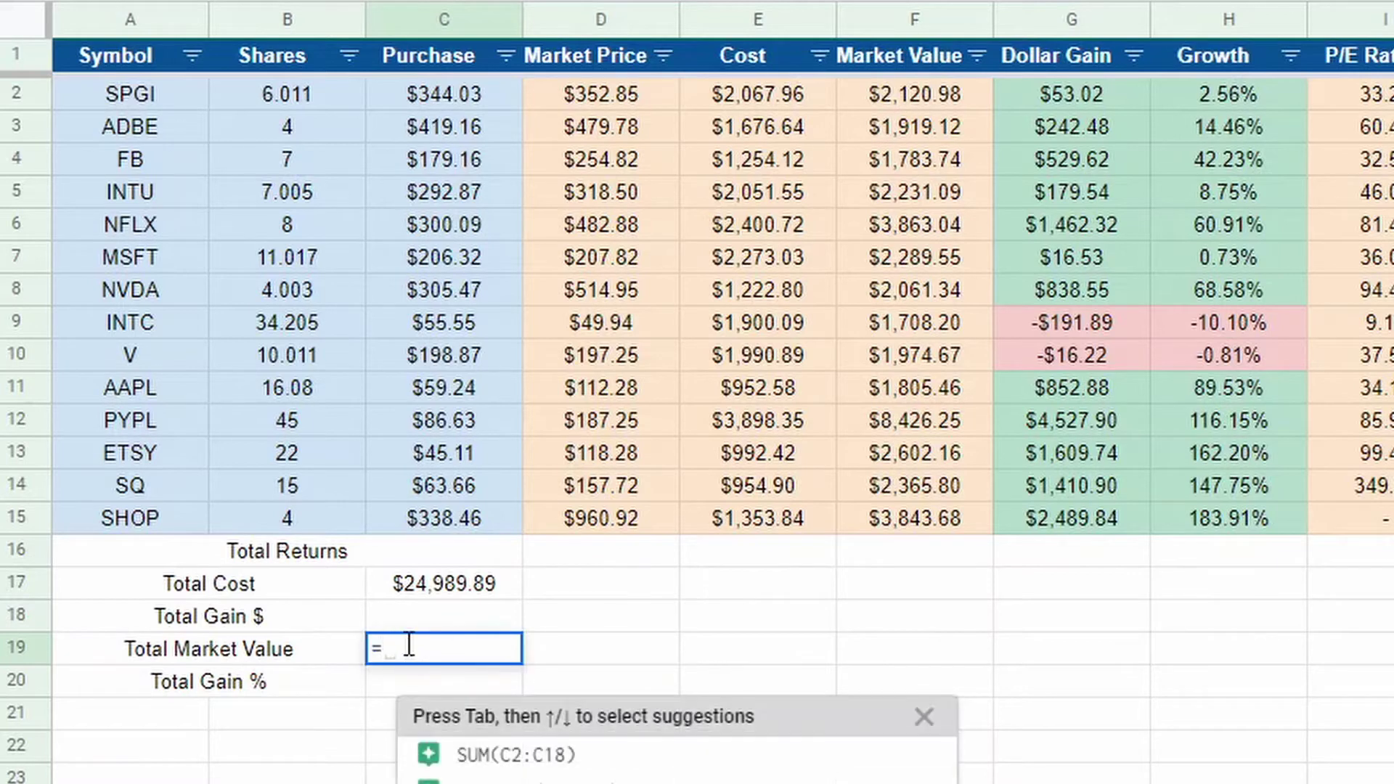
{"action": "type", "text": "sum("}
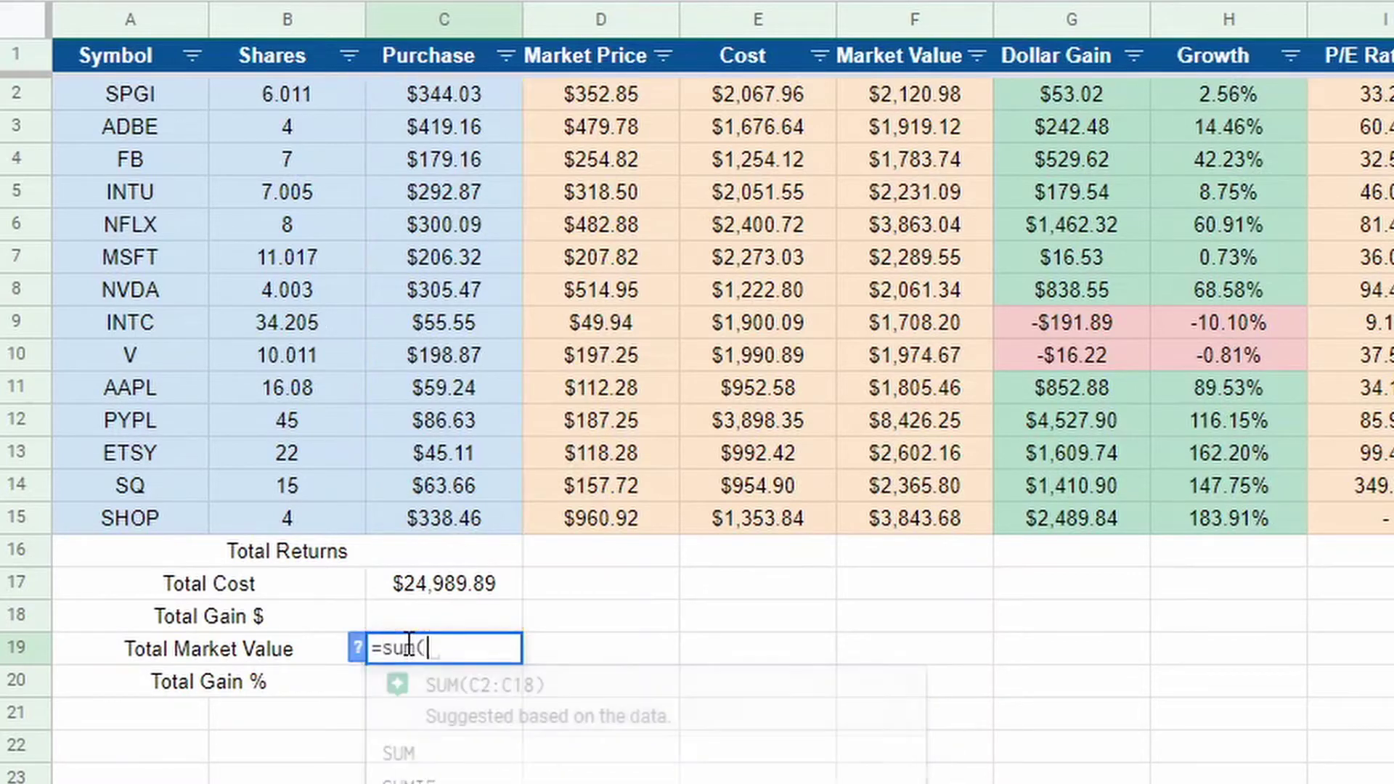
{"action": "left_click_drag", "start_coordinate": [955, 106], "coordinate": [949, 511]}
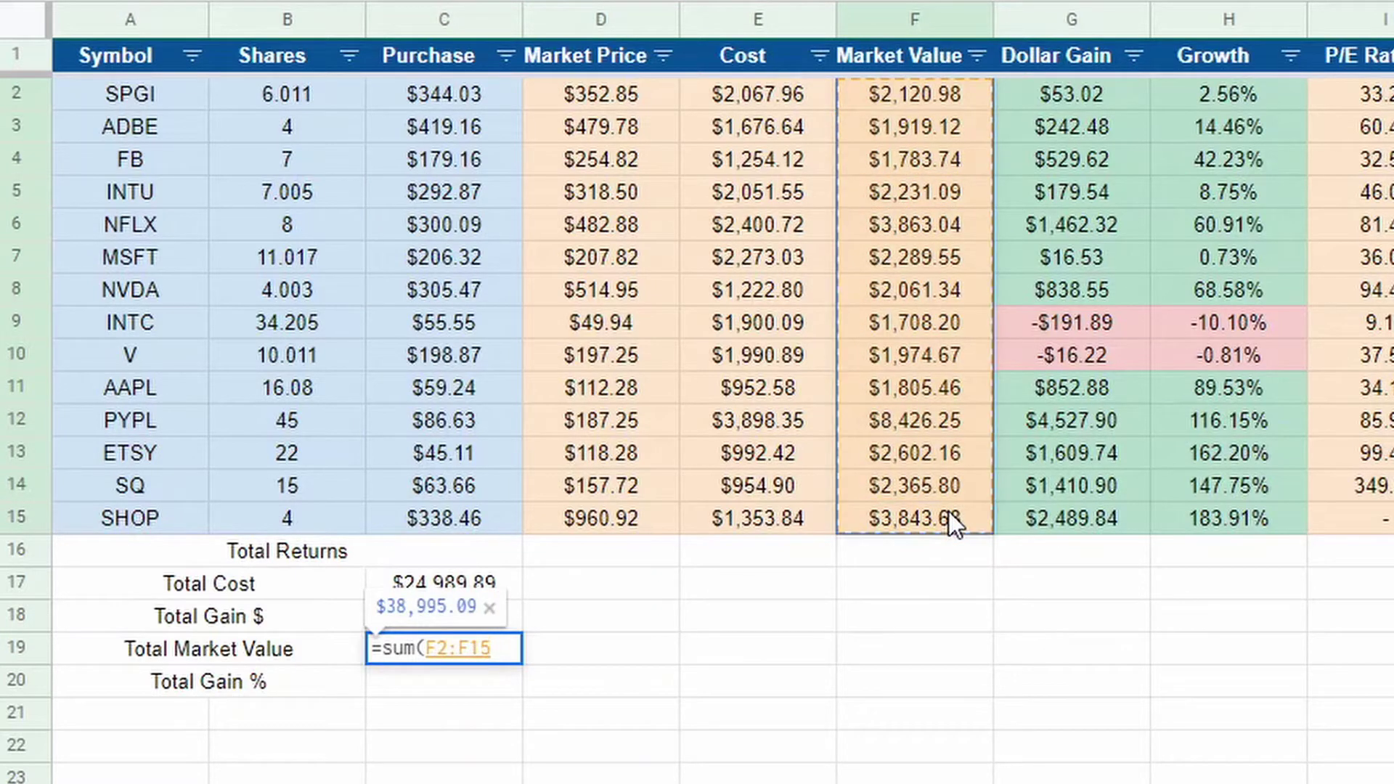
{"action": "key", "text": "Return"}
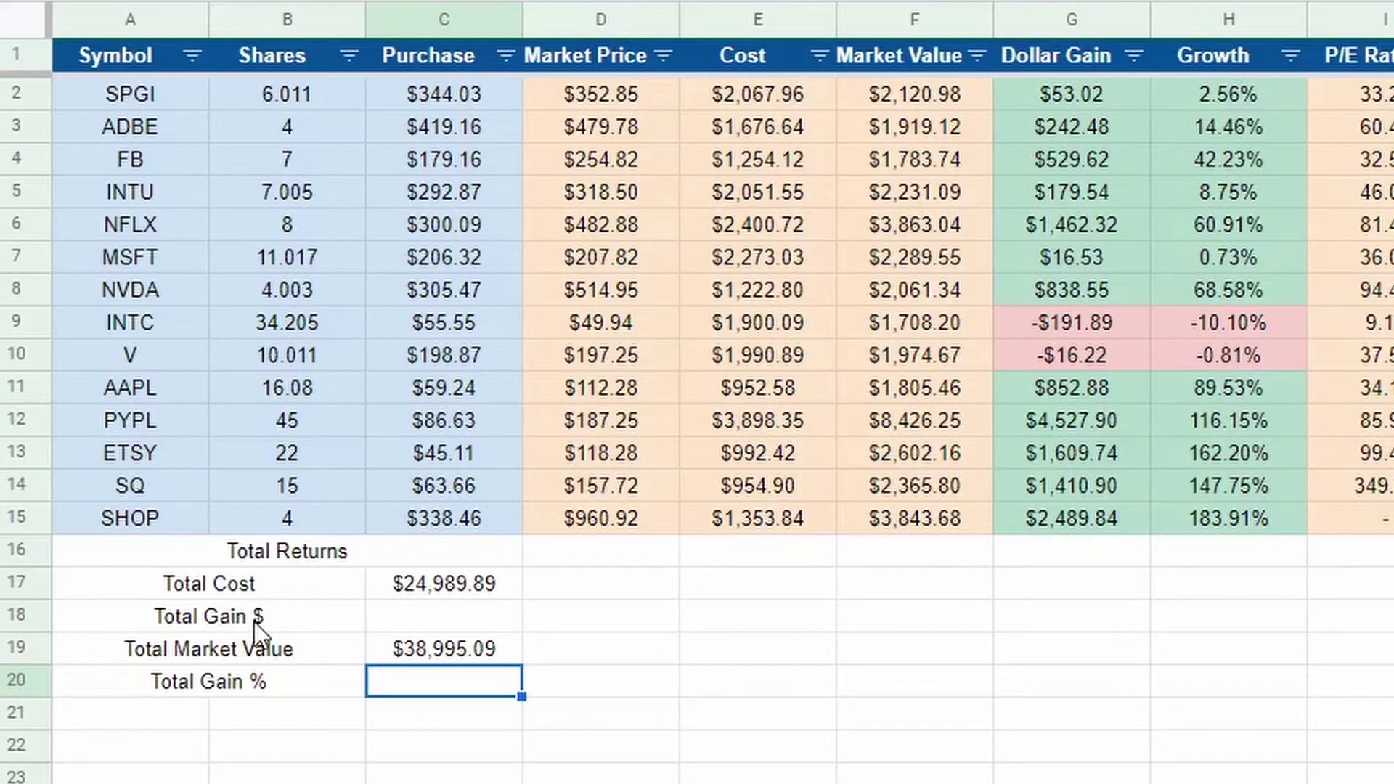
Review the Total Cost, Total Market Value and Total Gain $ cells in the summary block.
{"action": "left_click", "coordinate": [427, 598]}
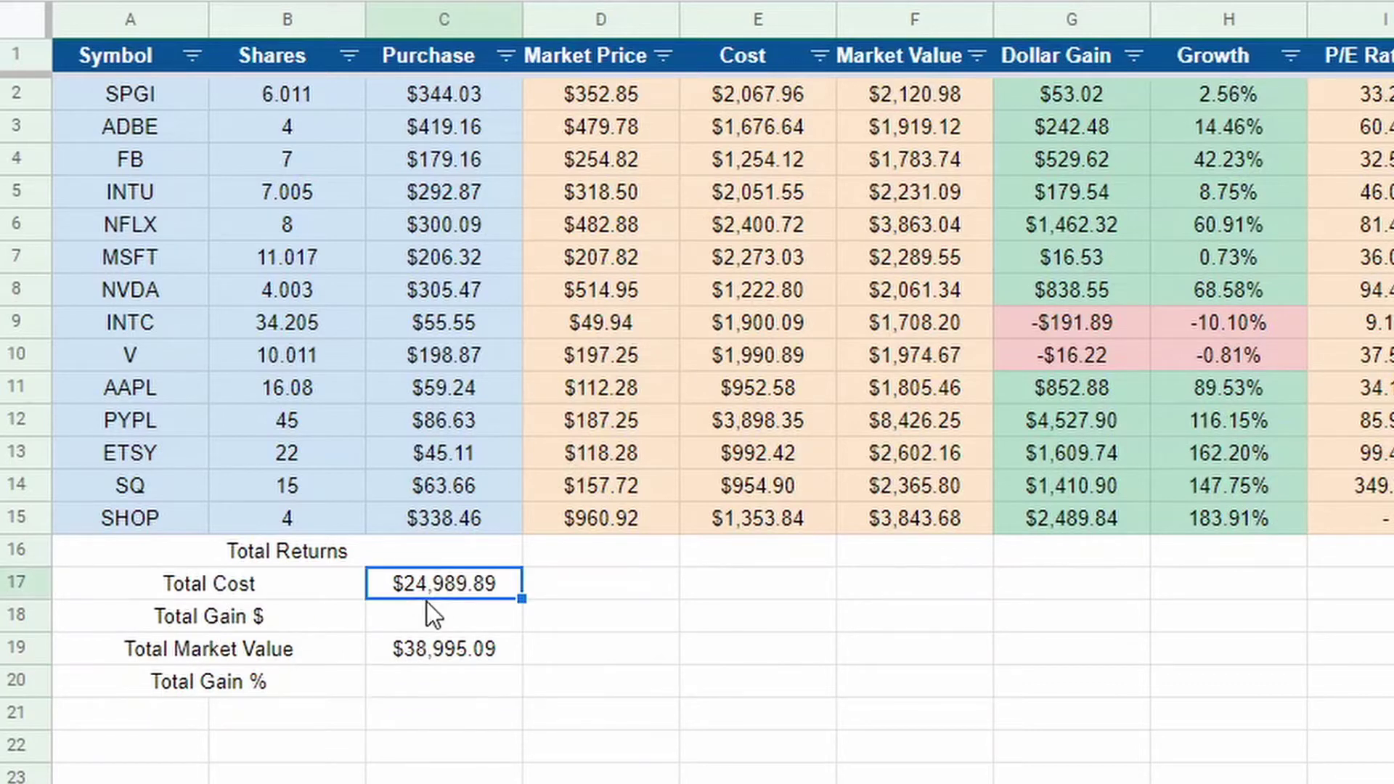
{"action": "left_click", "coordinate": [282, 656]}
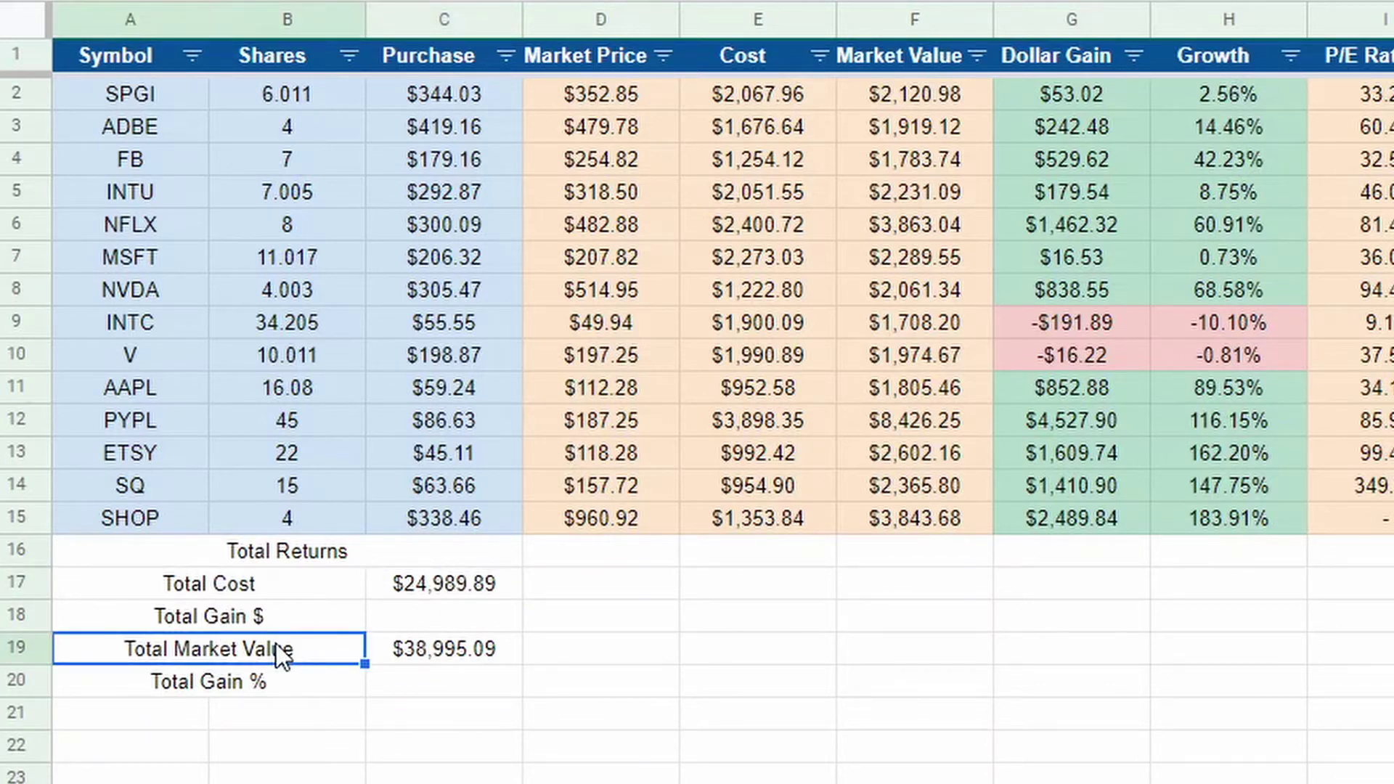
{"action": "left_click", "coordinate": [415, 655]}
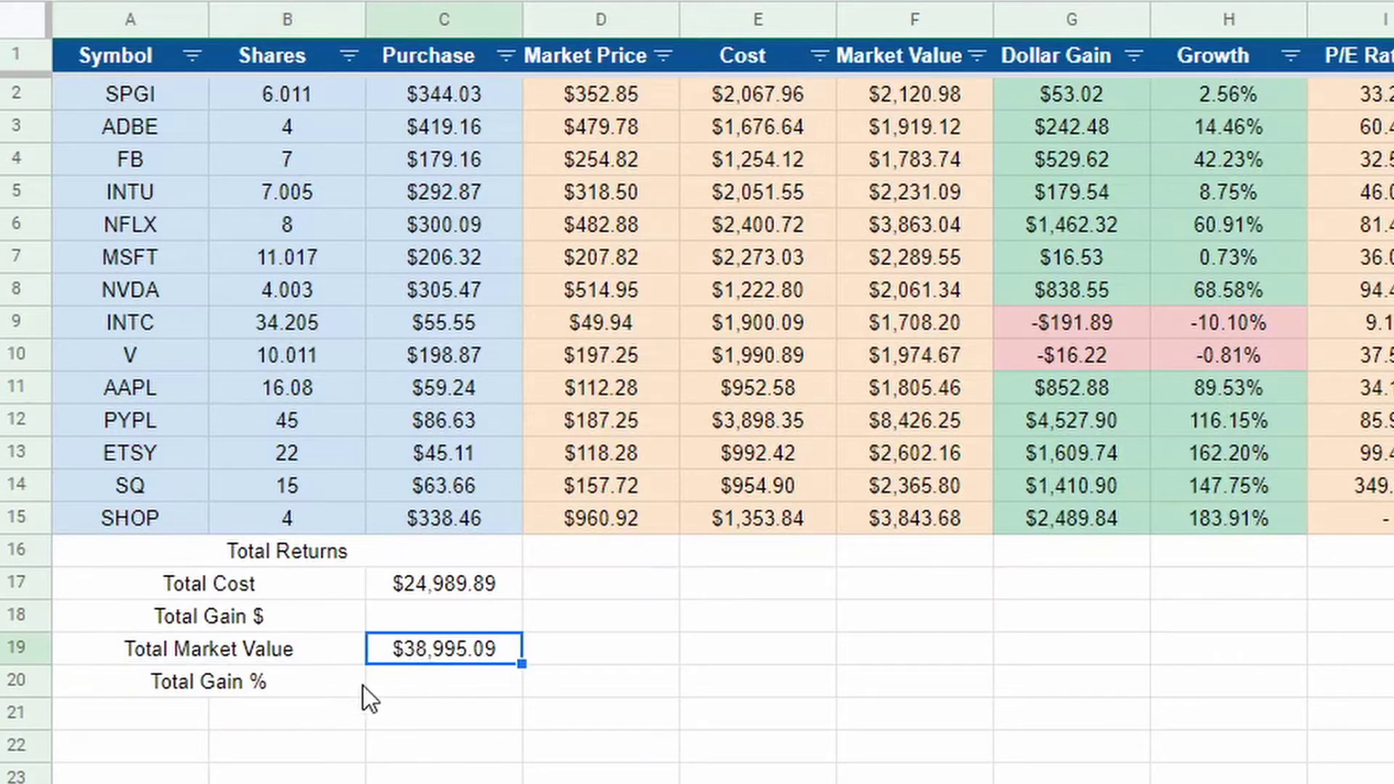
{"action": "left_click", "coordinate": [226, 614]}
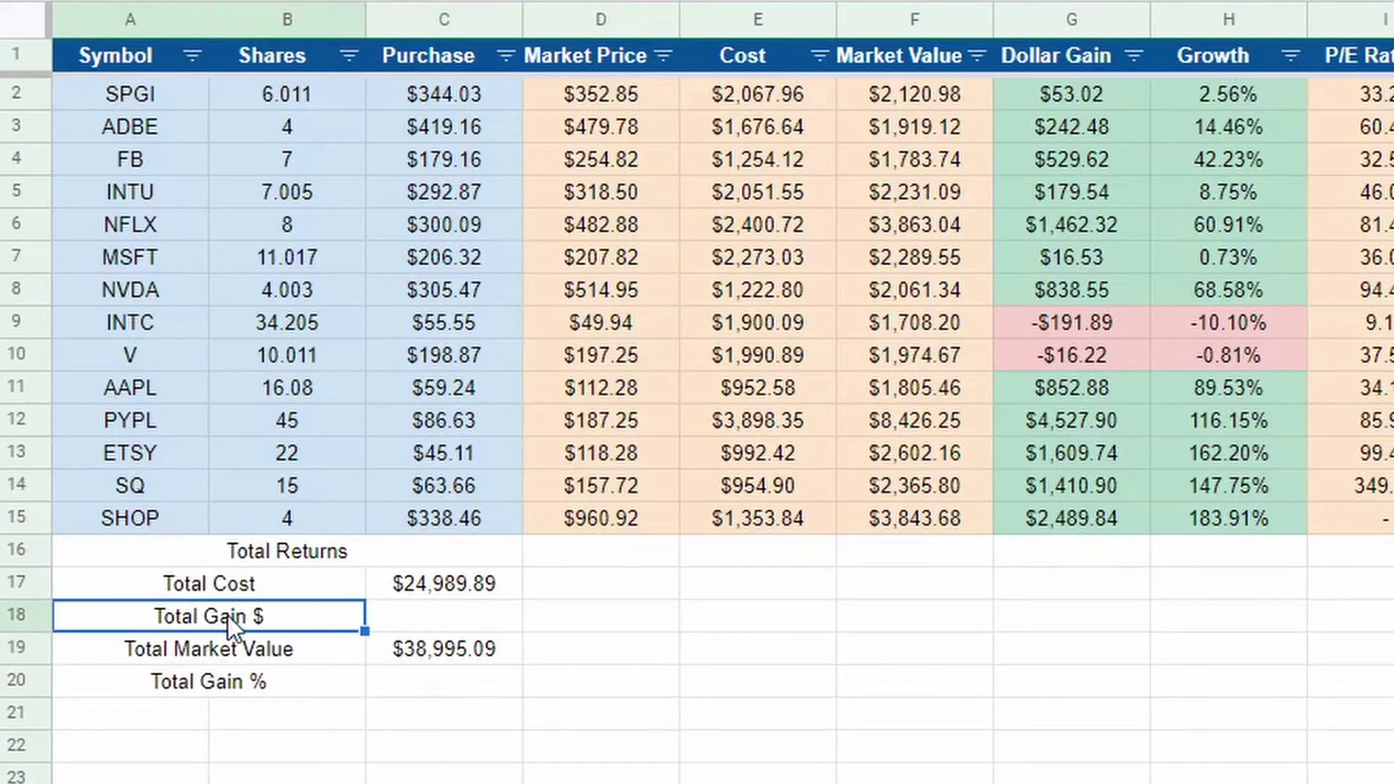
Enter =C19-C17 beside Total Gain $ so it shows $14,005.20.
{"action": "left_click", "coordinate": [475, 622]}
{"action": "type", "text": "="}
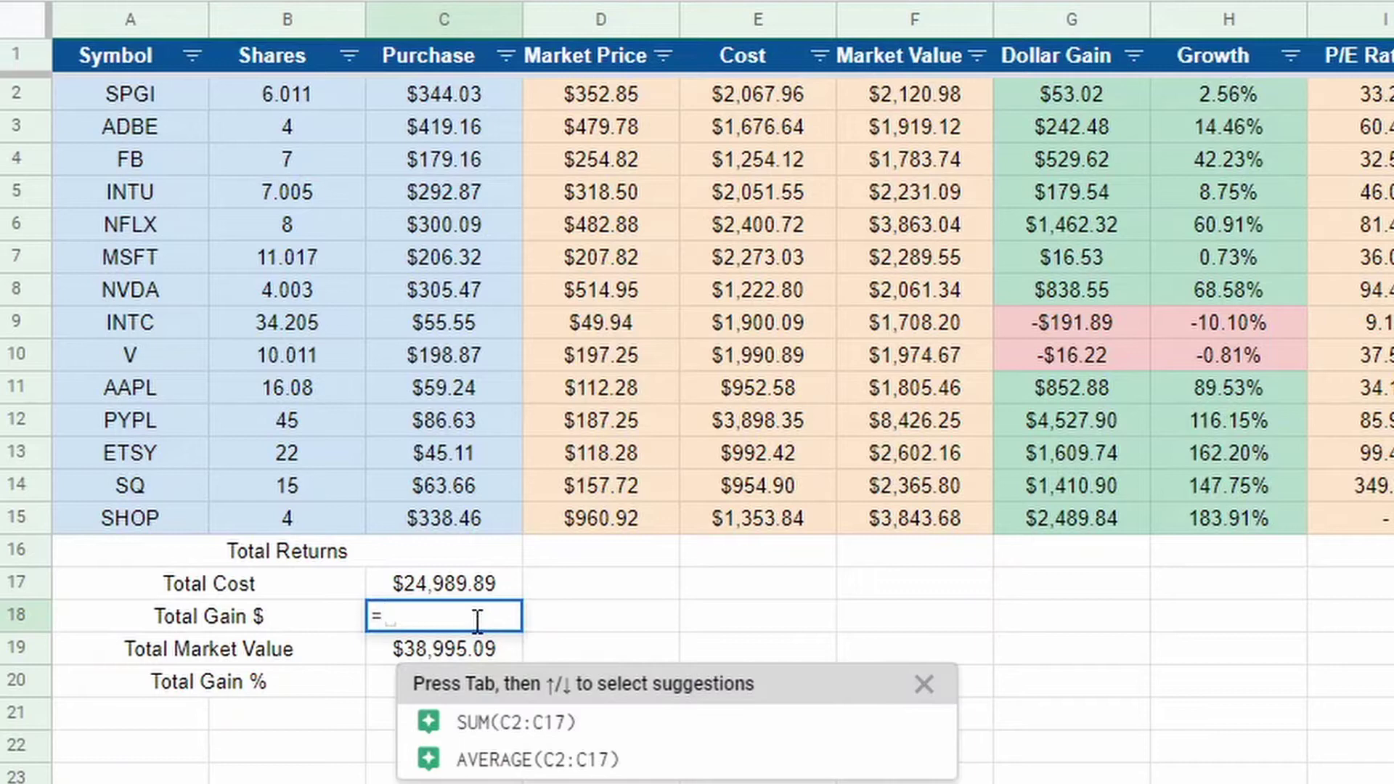
{"action": "left_click", "coordinate": [427, 644]}
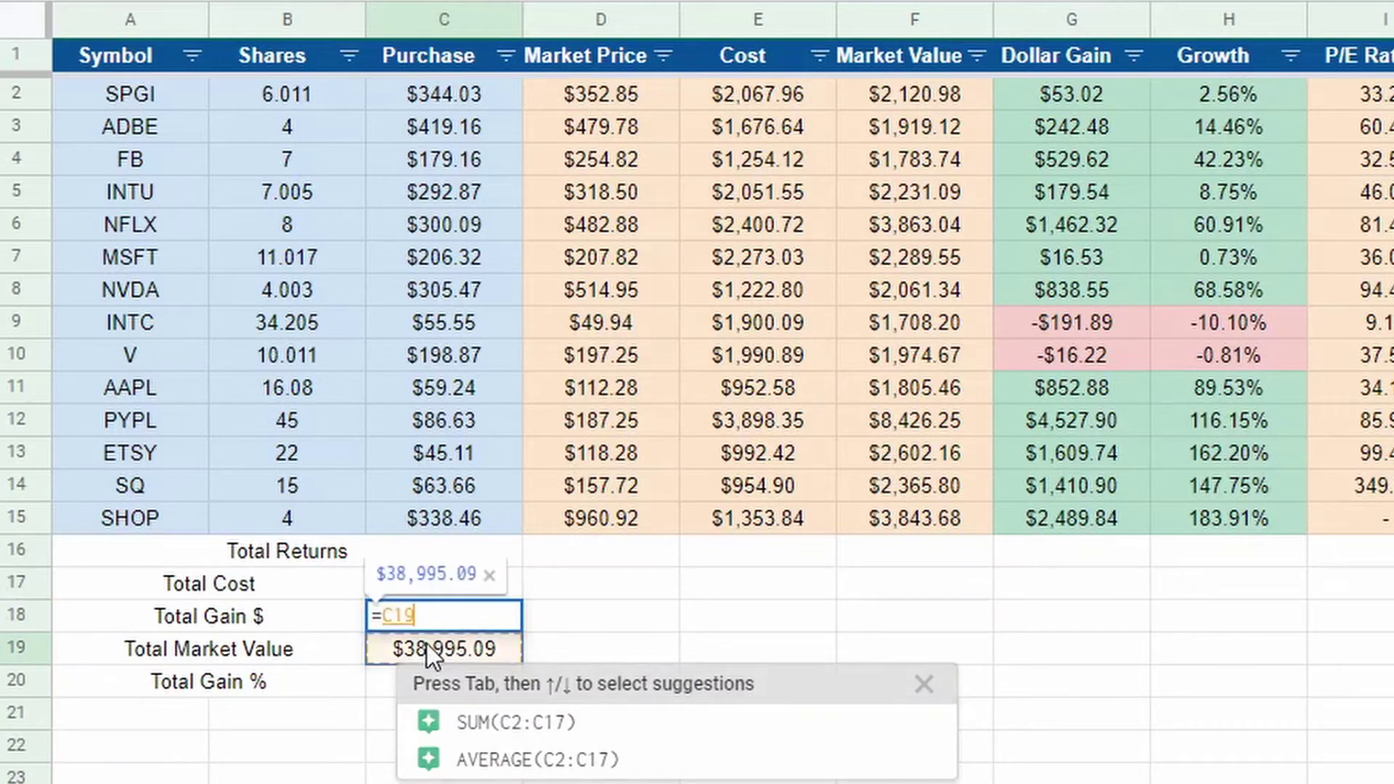
{"action": "type", "text": "-"}
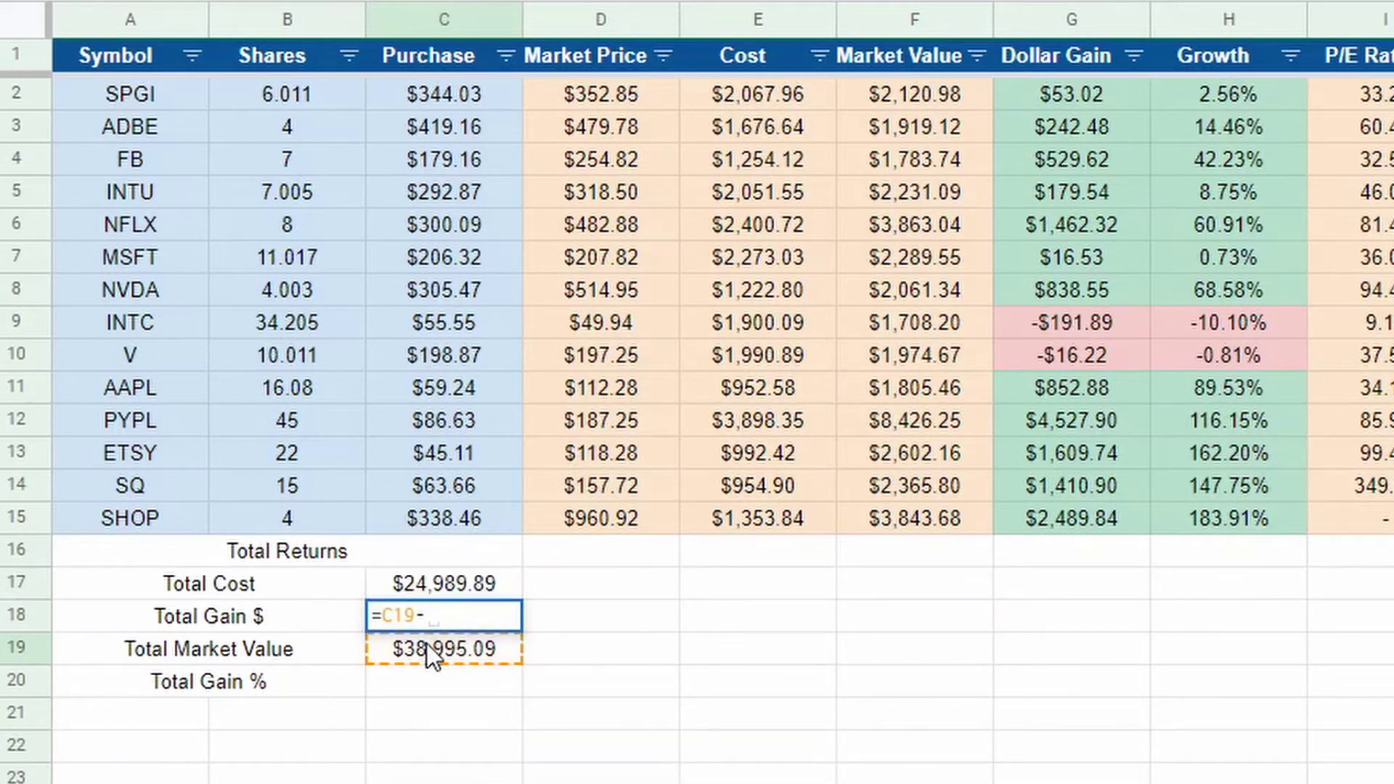
{"action": "left_click", "coordinate": [422, 562]}
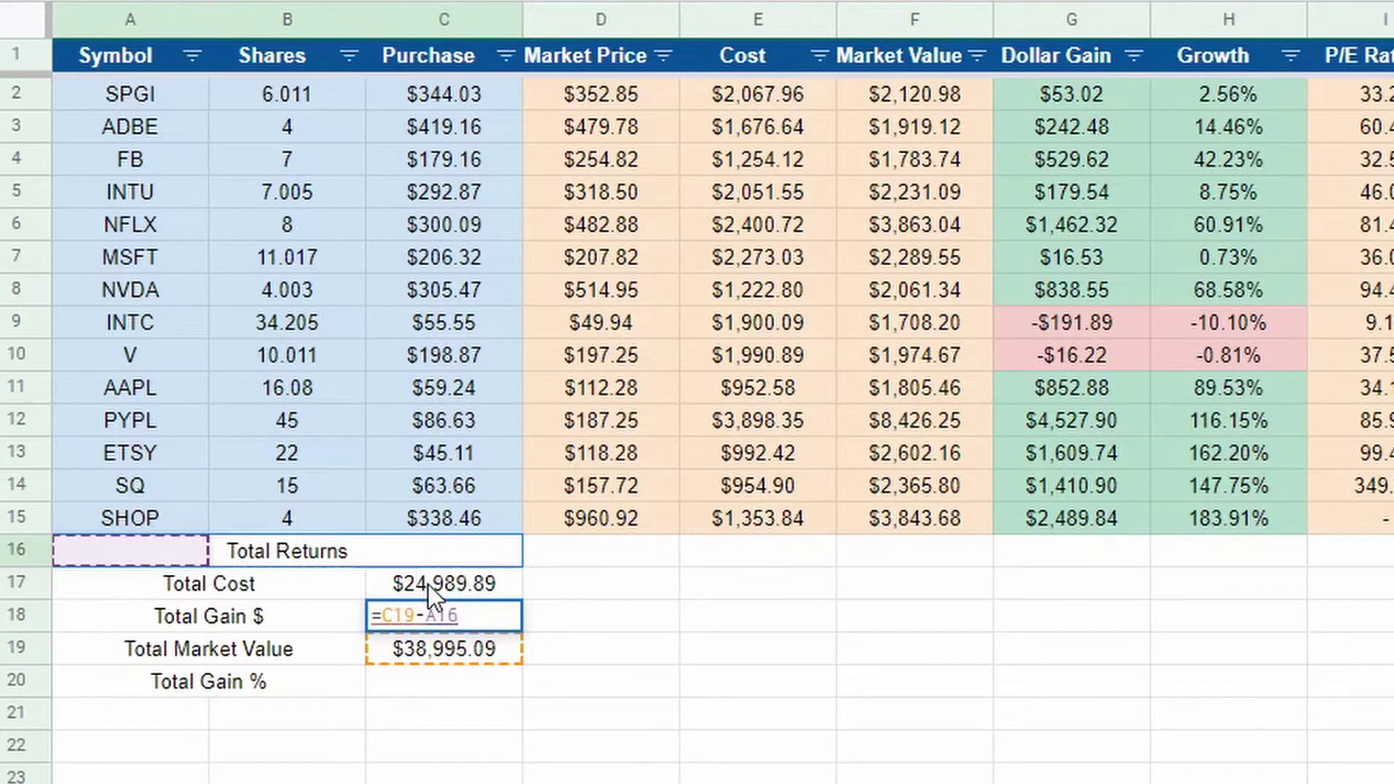
{"action": "left_click", "coordinate": [428, 585]}
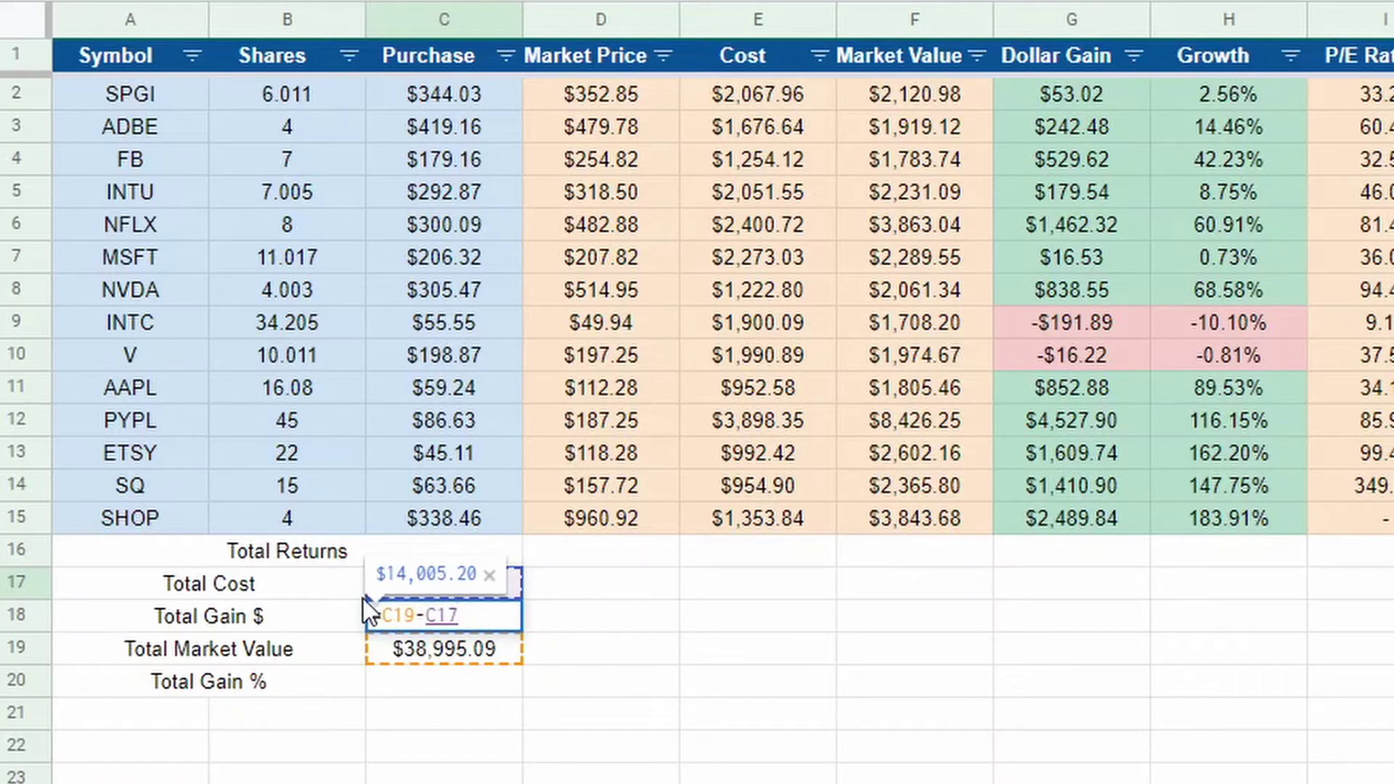
{"action": "key", "text": "Return"}
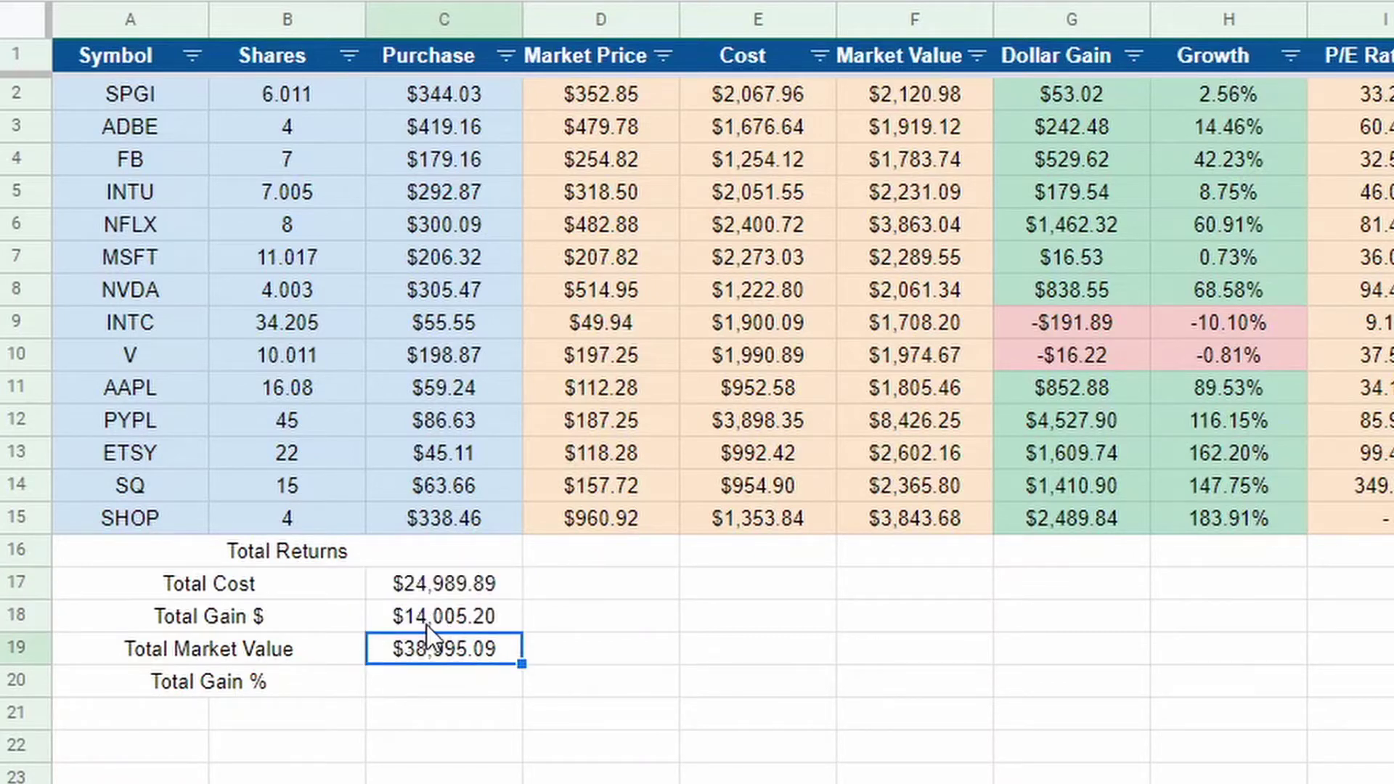
{"action": "left_click", "coordinate": [446, 618]}
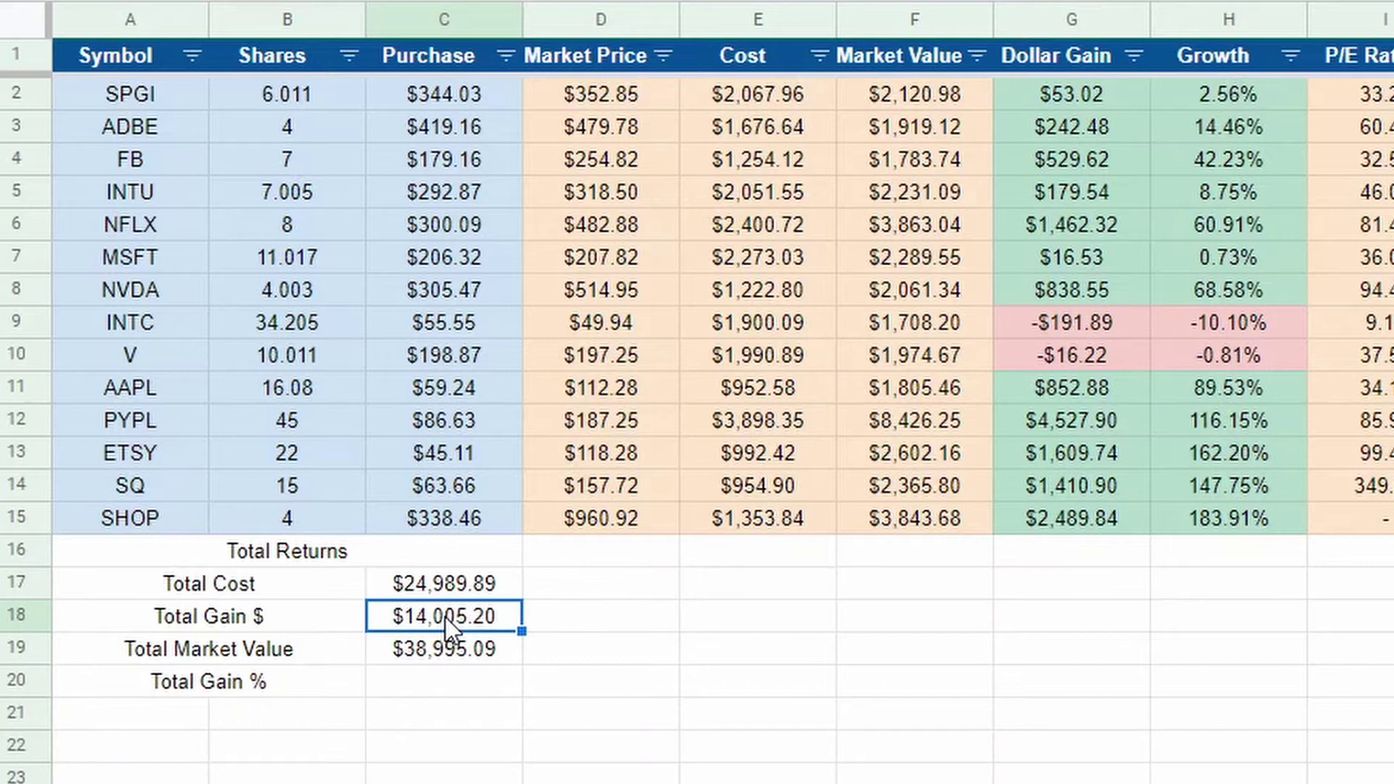
{"action": "left_click", "coordinate": [439, 677]}
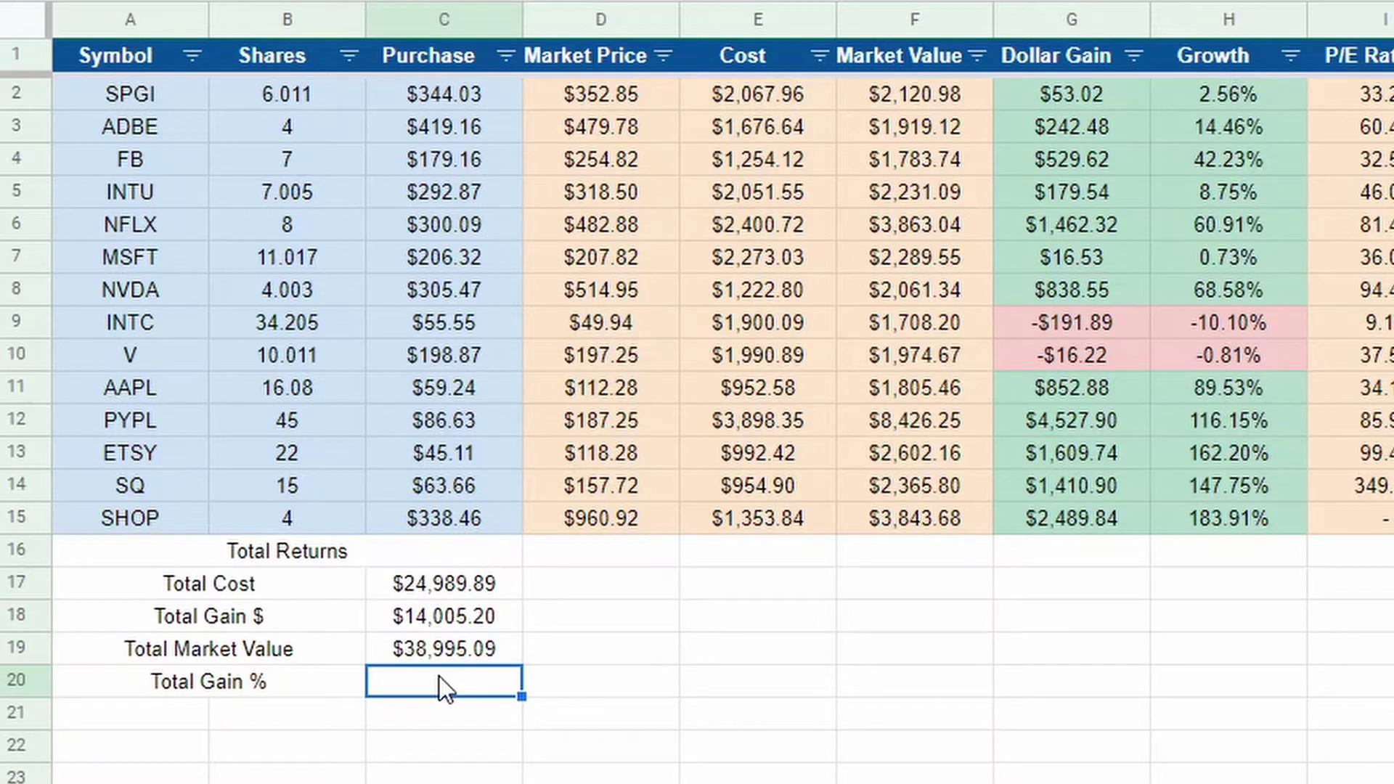
Enter =(C19-C17)/C17 in the Total Gain % cell C20.
{"action": "type", "text": "=("}
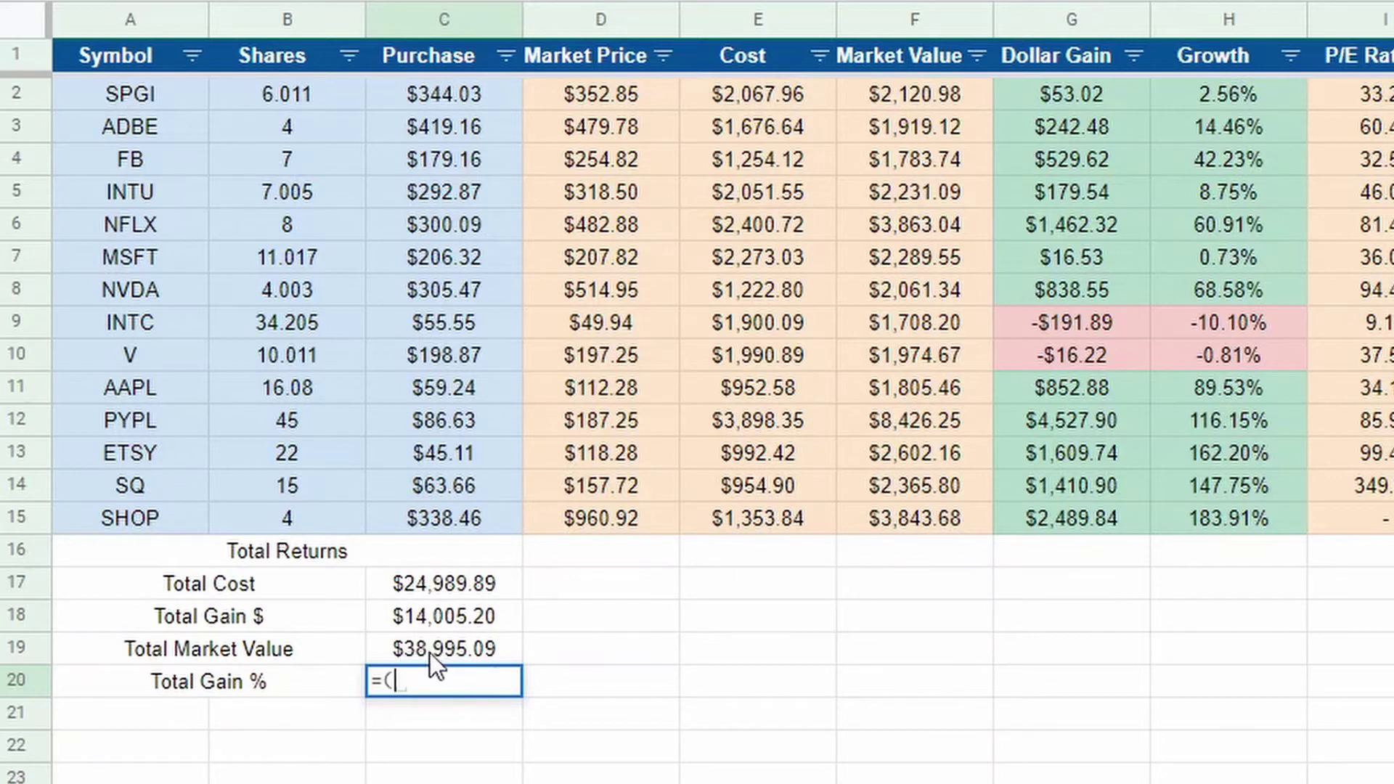
{"action": "left_click", "coordinate": [442, 652]}
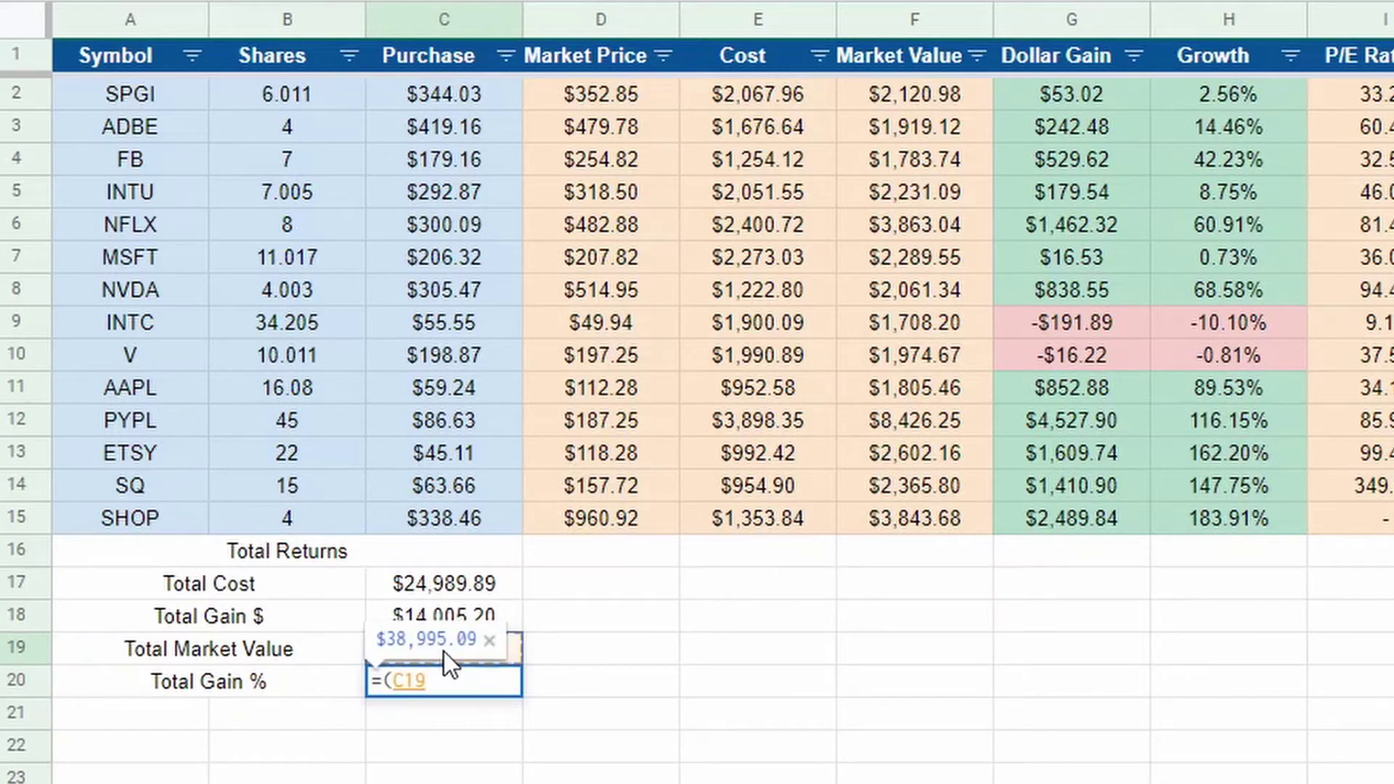
{"action": "type", "text": "-"}
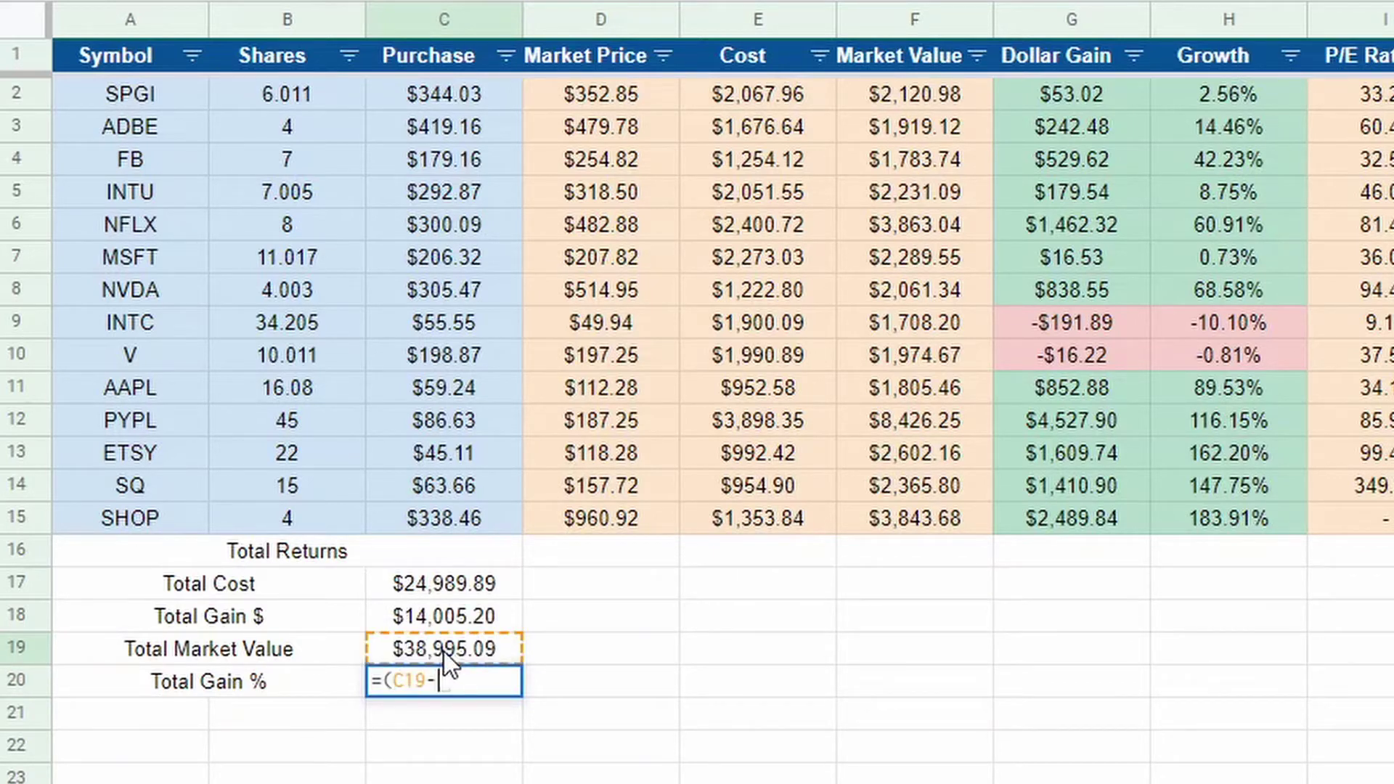
{"action": "left_click", "coordinate": [421, 574]}
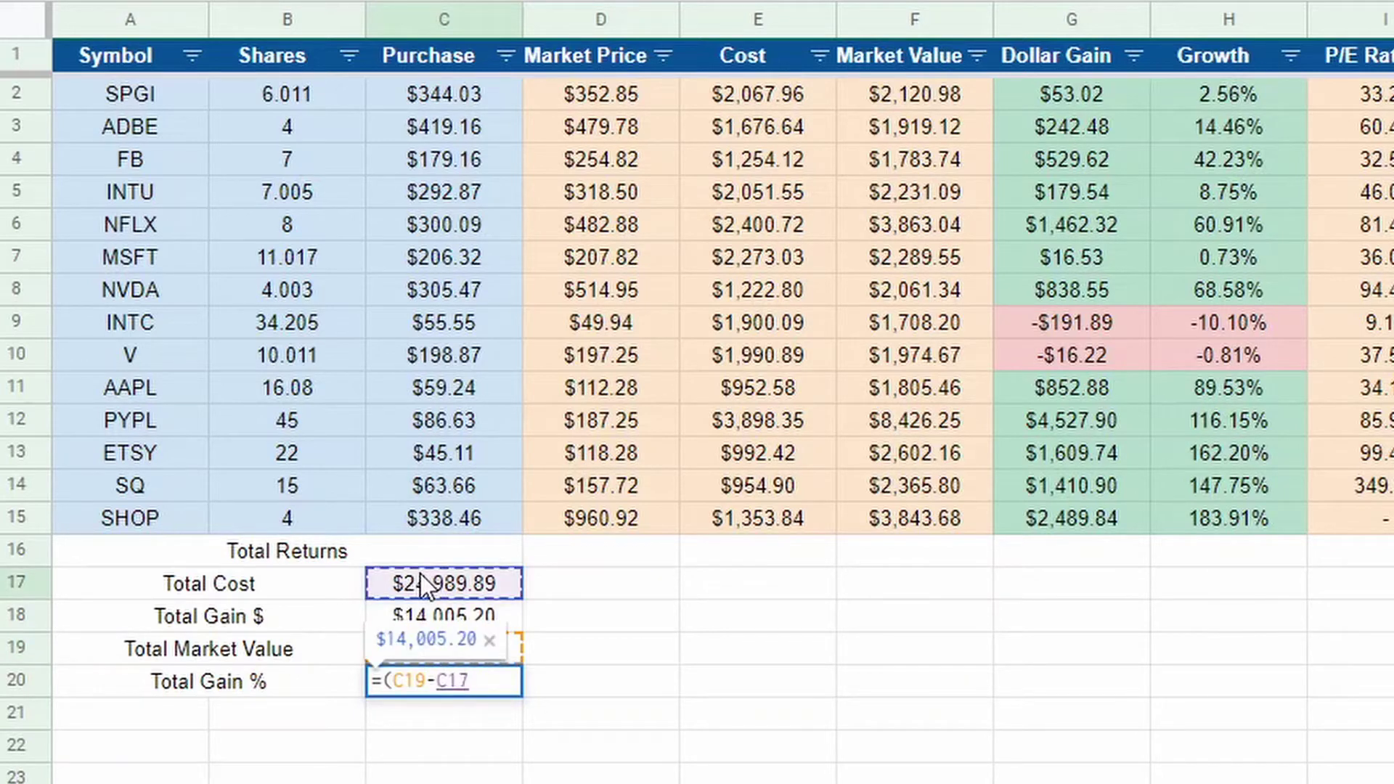
{"action": "type", "text": ")"}
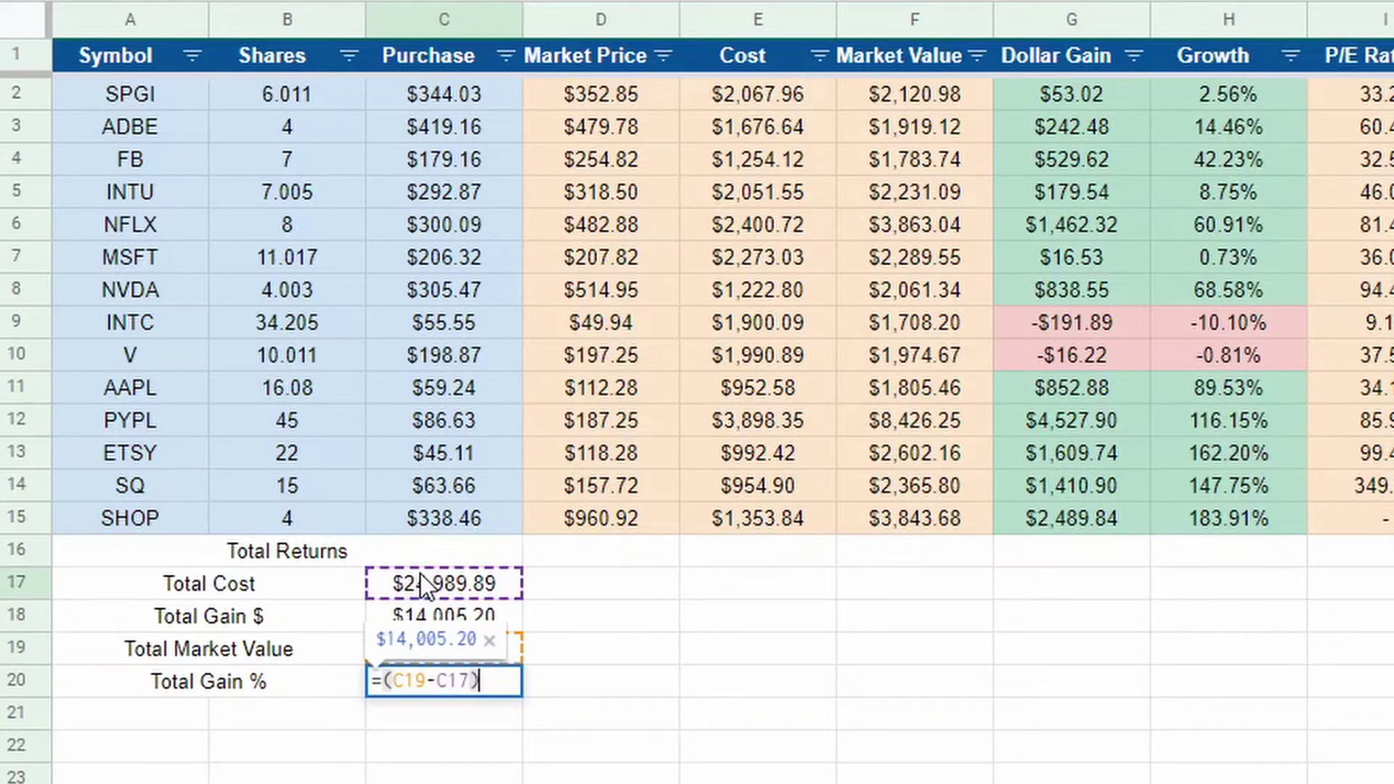
{"action": "type", "text": "/"}
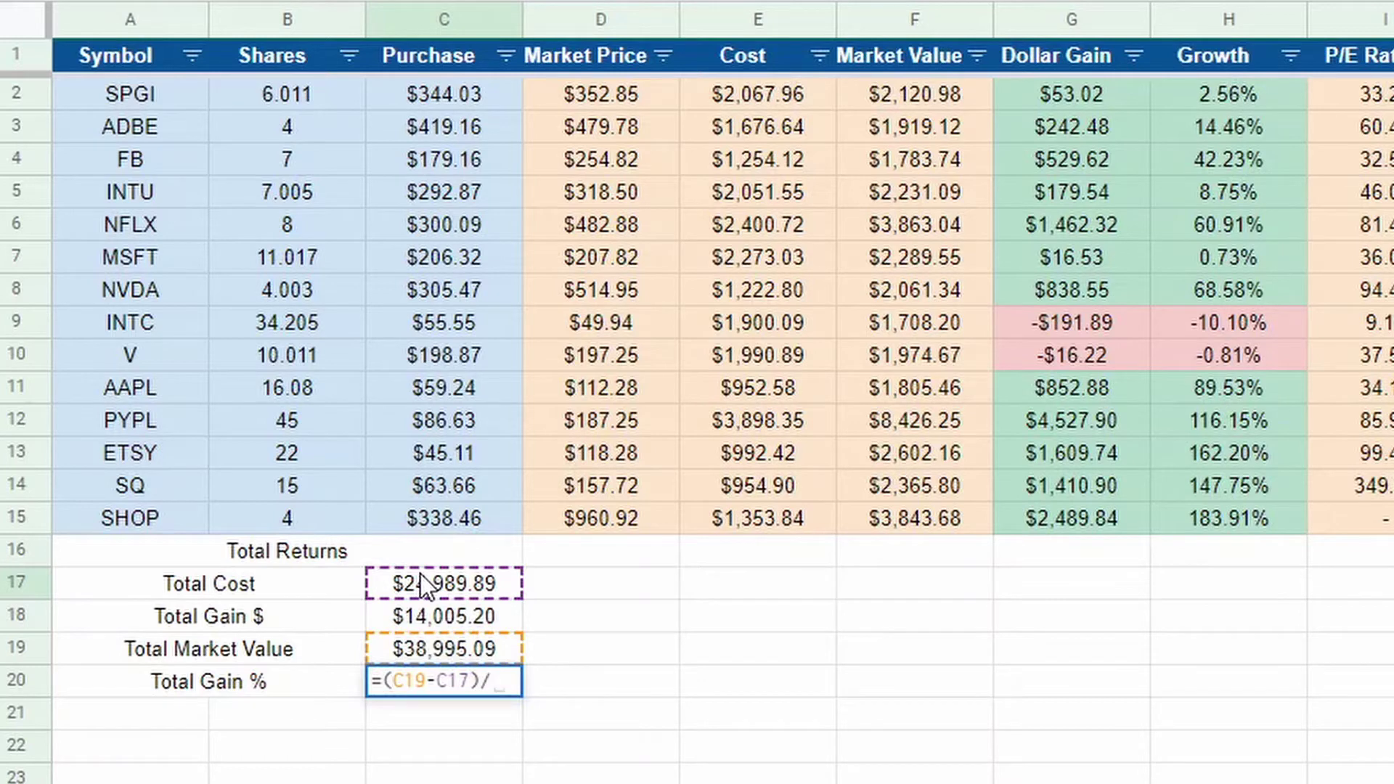
{"action": "left_click", "coordinate": [403, 590]}
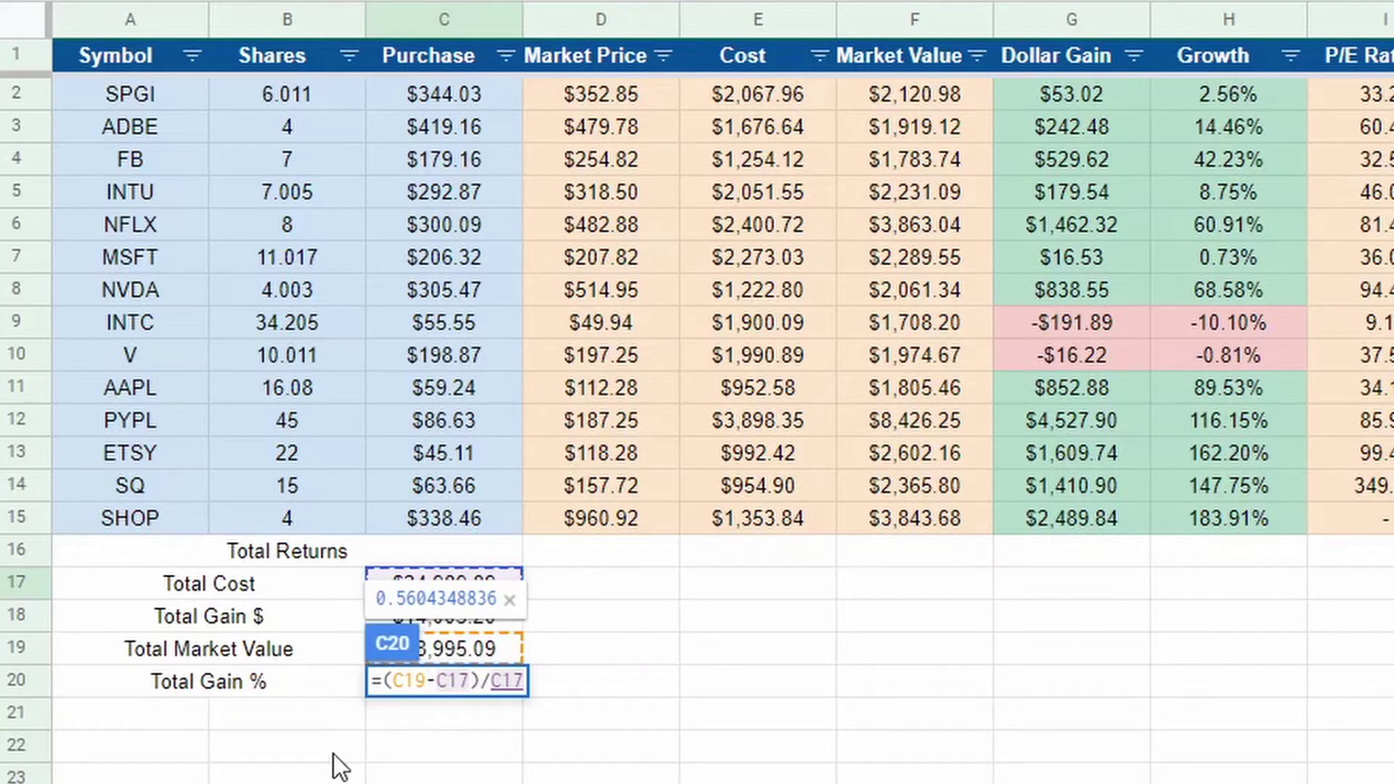
{"action": "key", "text": "Return"}
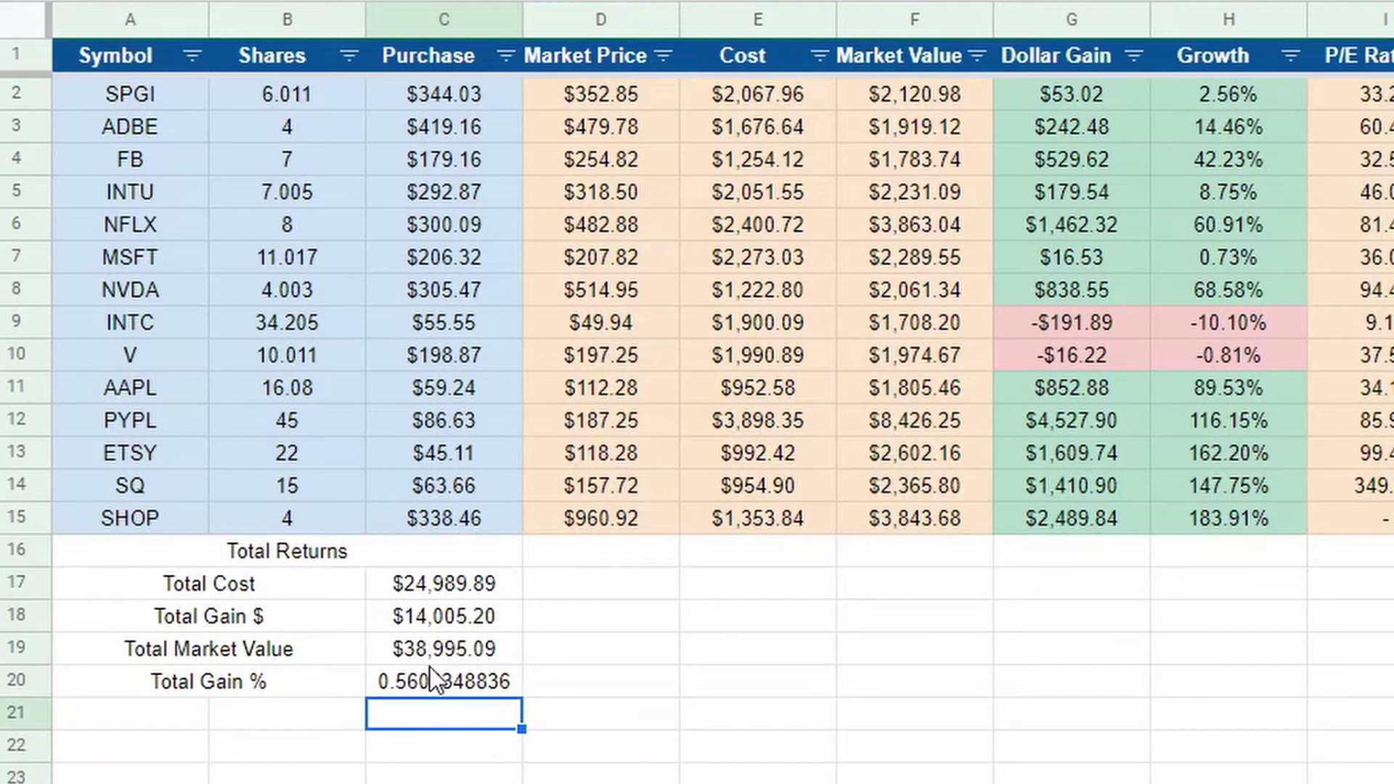
Format the Total Gain % result as a percentage, showing 56.04%.
{"action": "left_click", "coordinate": [434, 646]}
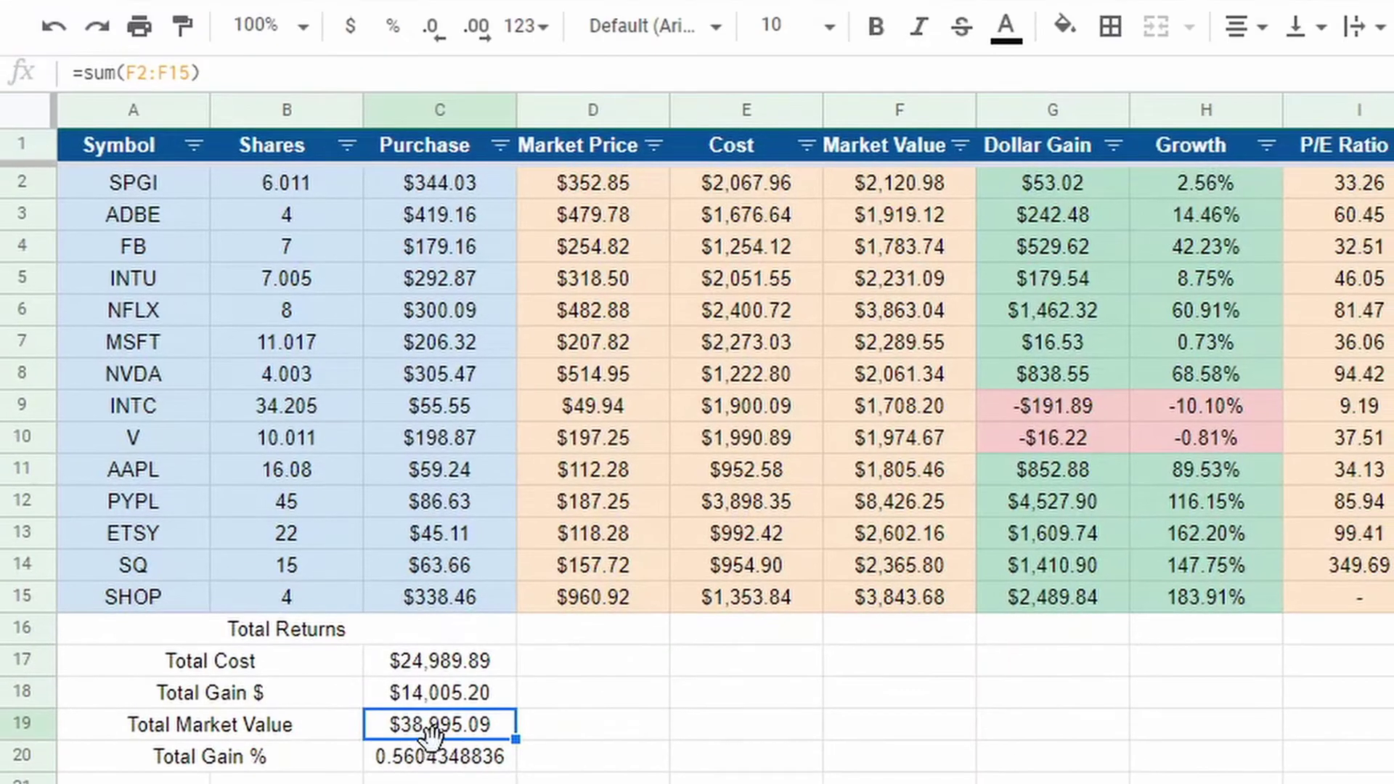
{"action": "left_click", "coordinate": [447, 764]}
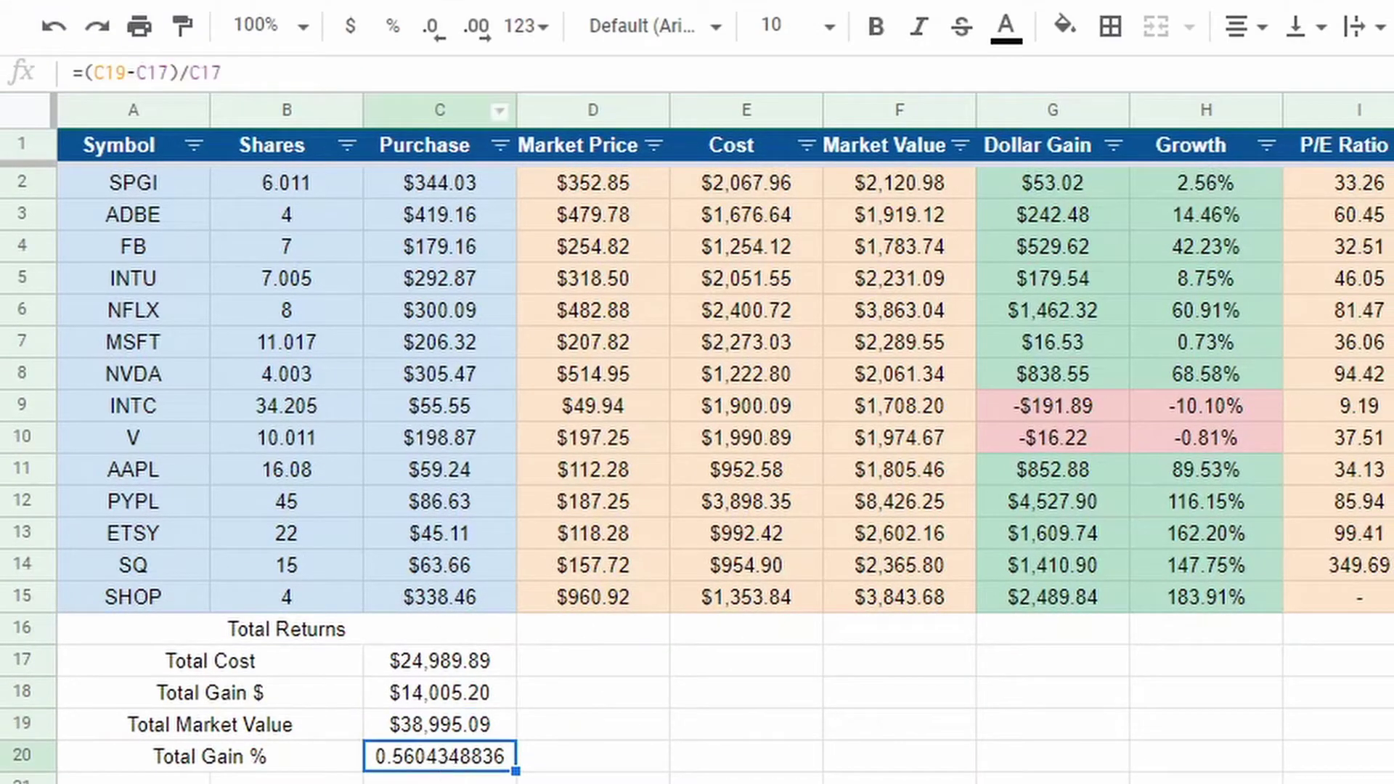
{"action": "left_click", "coordinate": [393, 29]}
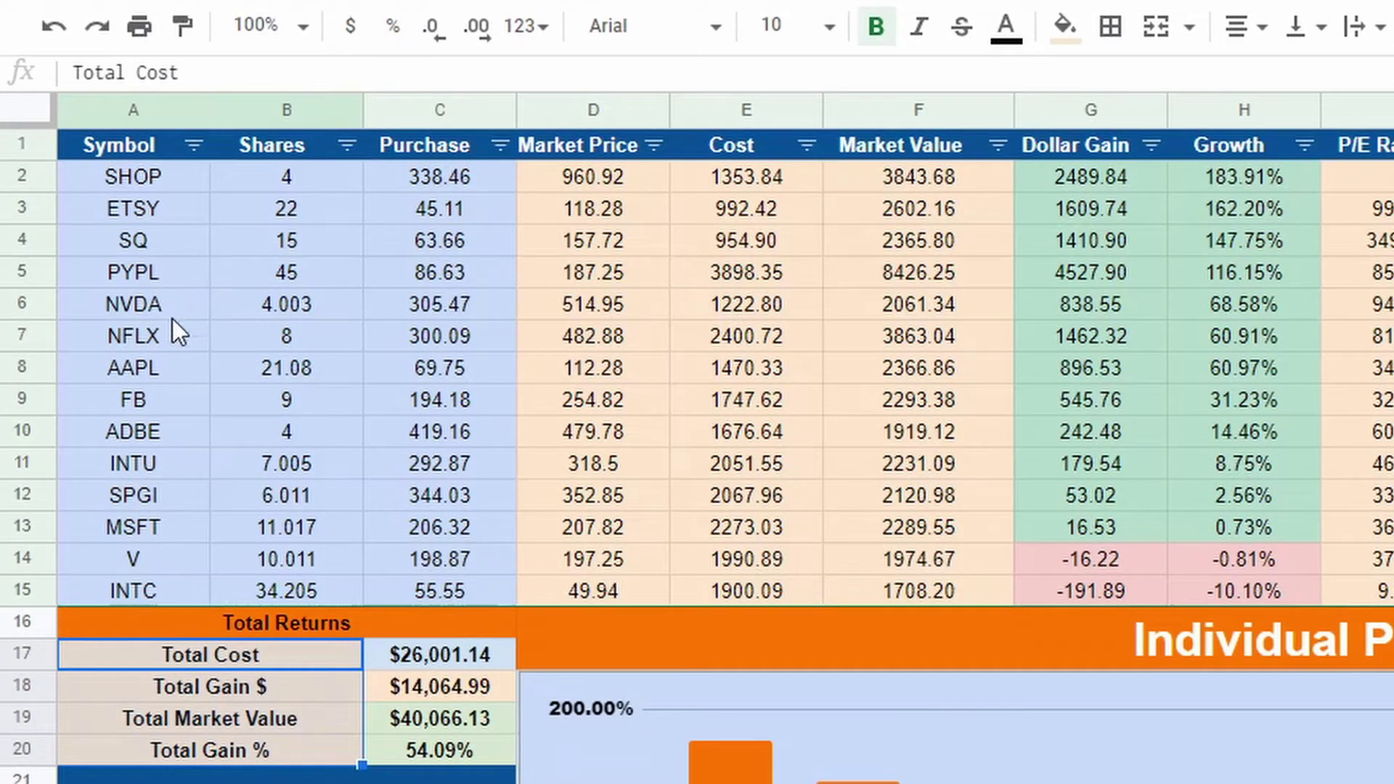
Change FB's holding to 9 shares at a purchase price of 194.18.
{"action": "left_click", "coordinate": [310, 383]}
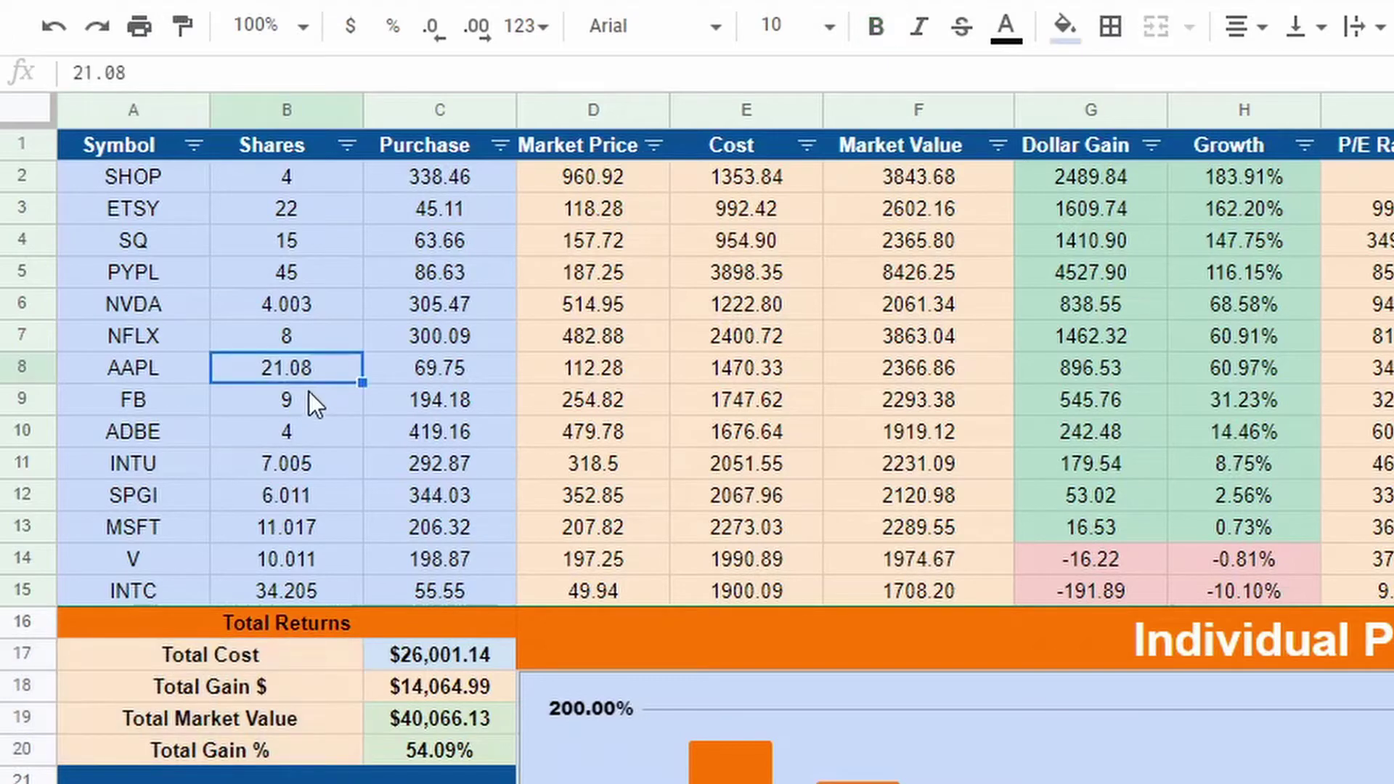
{"action": "left_click", "coordinate": [303, 400]}
{"action": "left_click", "coordinate": [411, 399]}
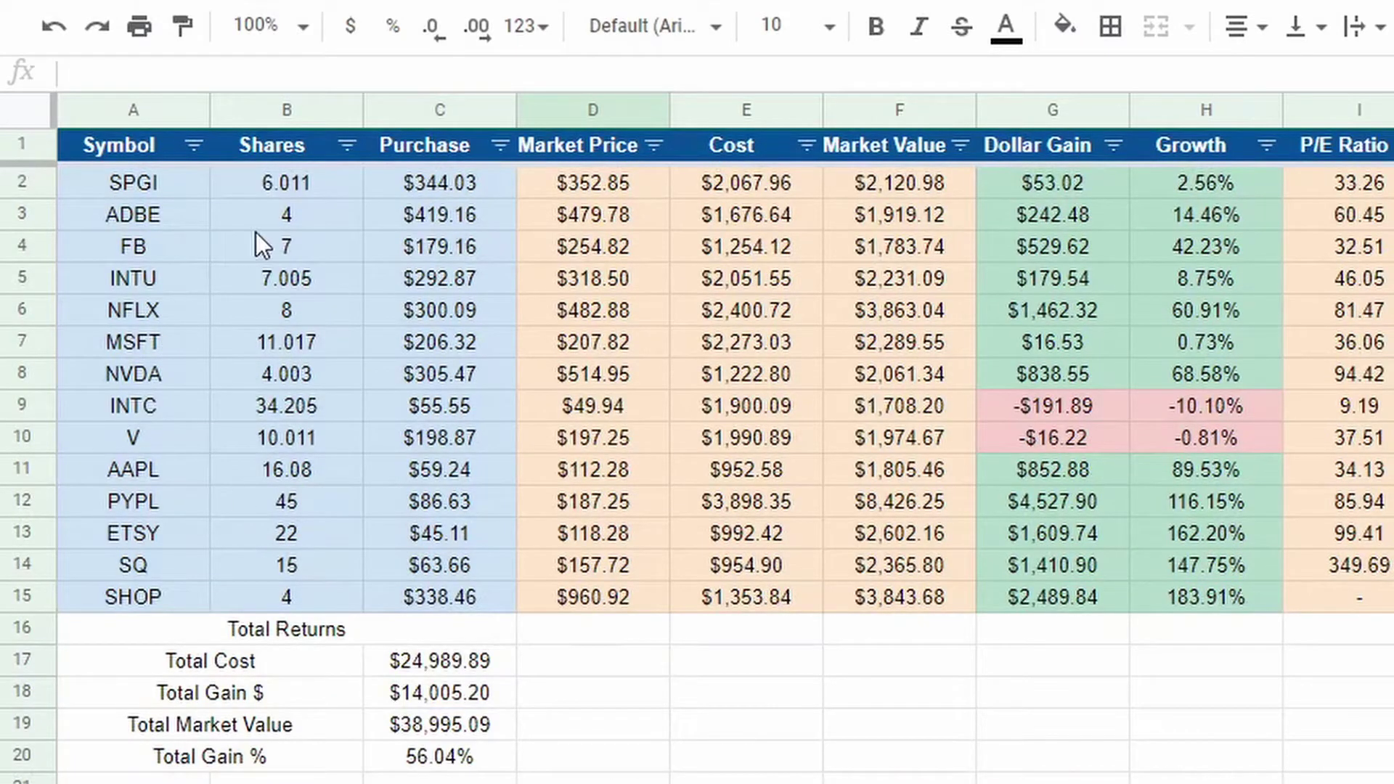
{"action": "left_click", "coordinate": [273, 250]}
{"action": "type", "text": "9"}
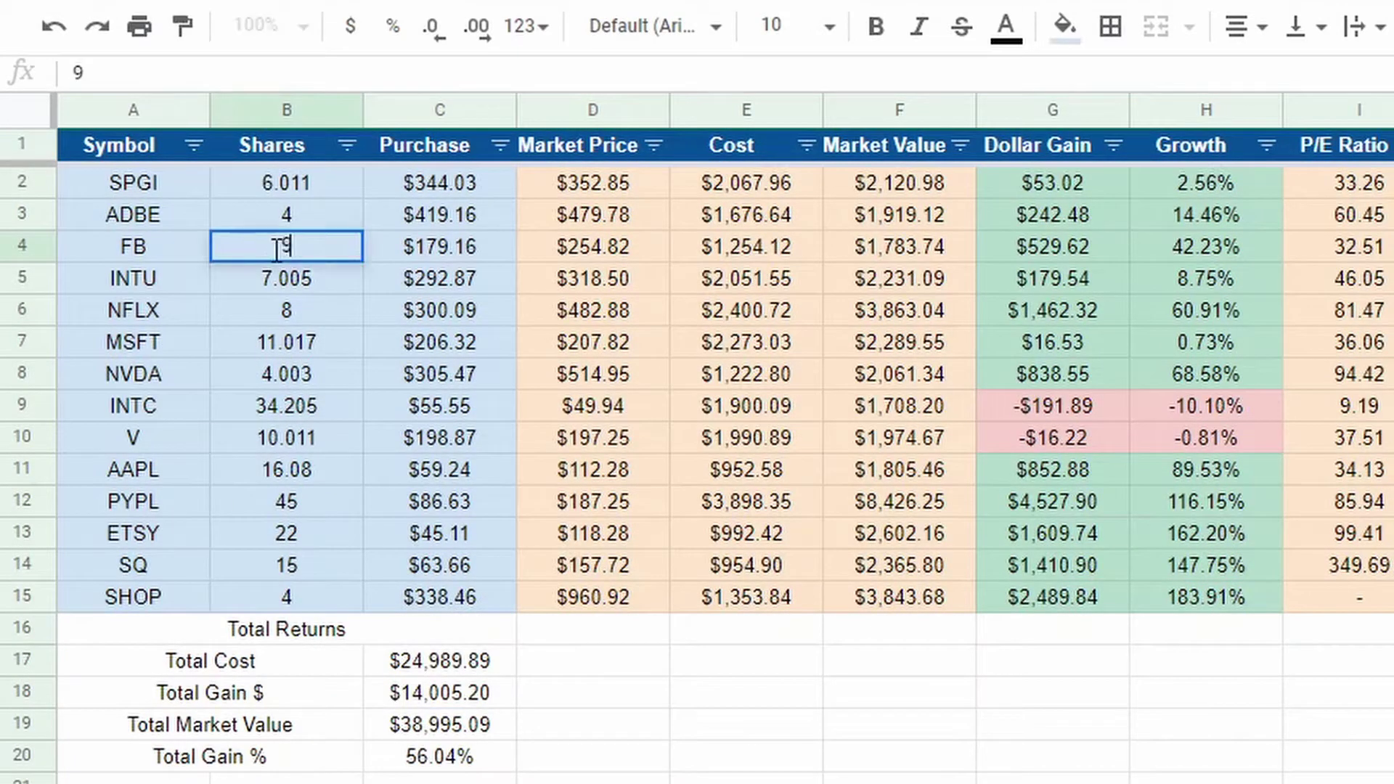
{"action": "key", "text": "Tab"}
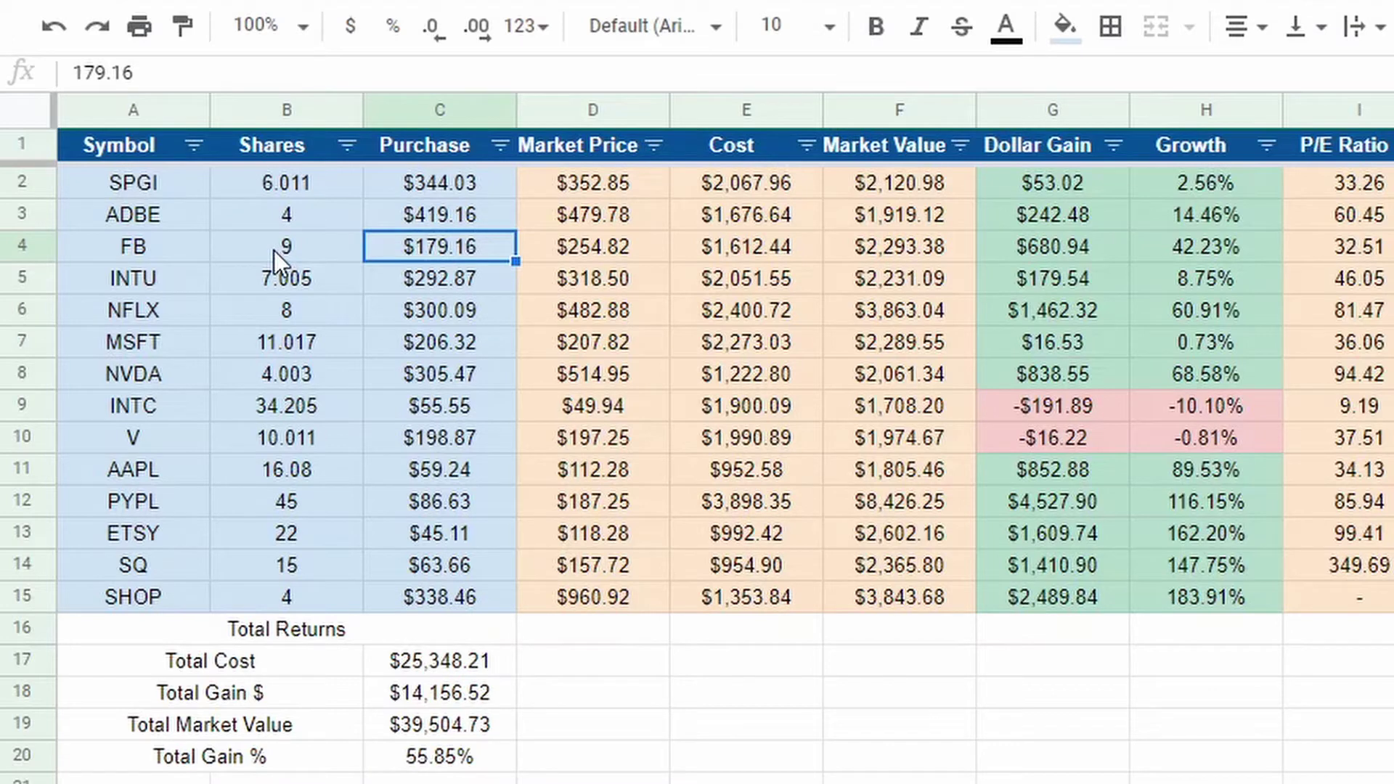
{"action": "type", "text": "194.18"}
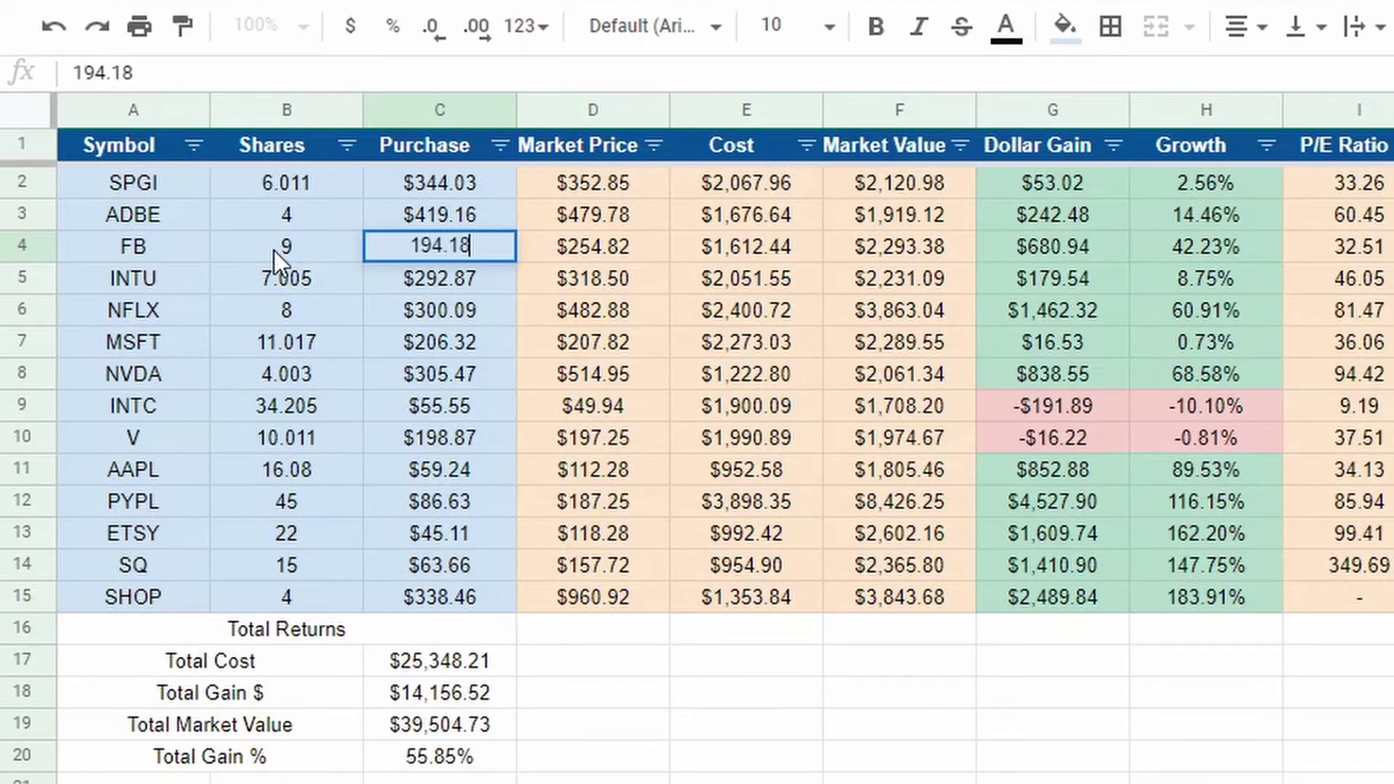
{"action": "key", "text": "Return"}
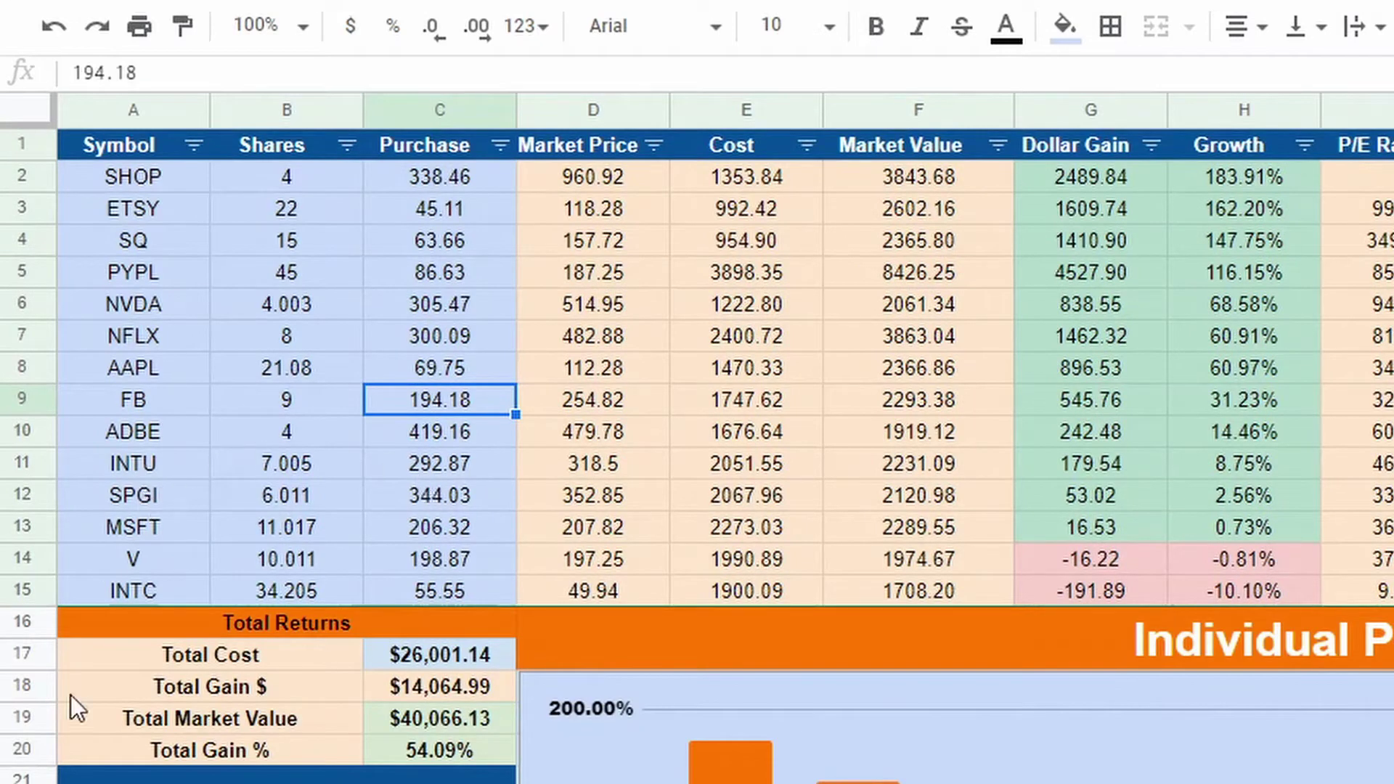
Set AAPL to 21.08 shares at $69.75, bringing Total Cost to $26,001.14 and Total Gain % to 54.09%.
{"action": "left_click", "coordinate": [183, 356]}
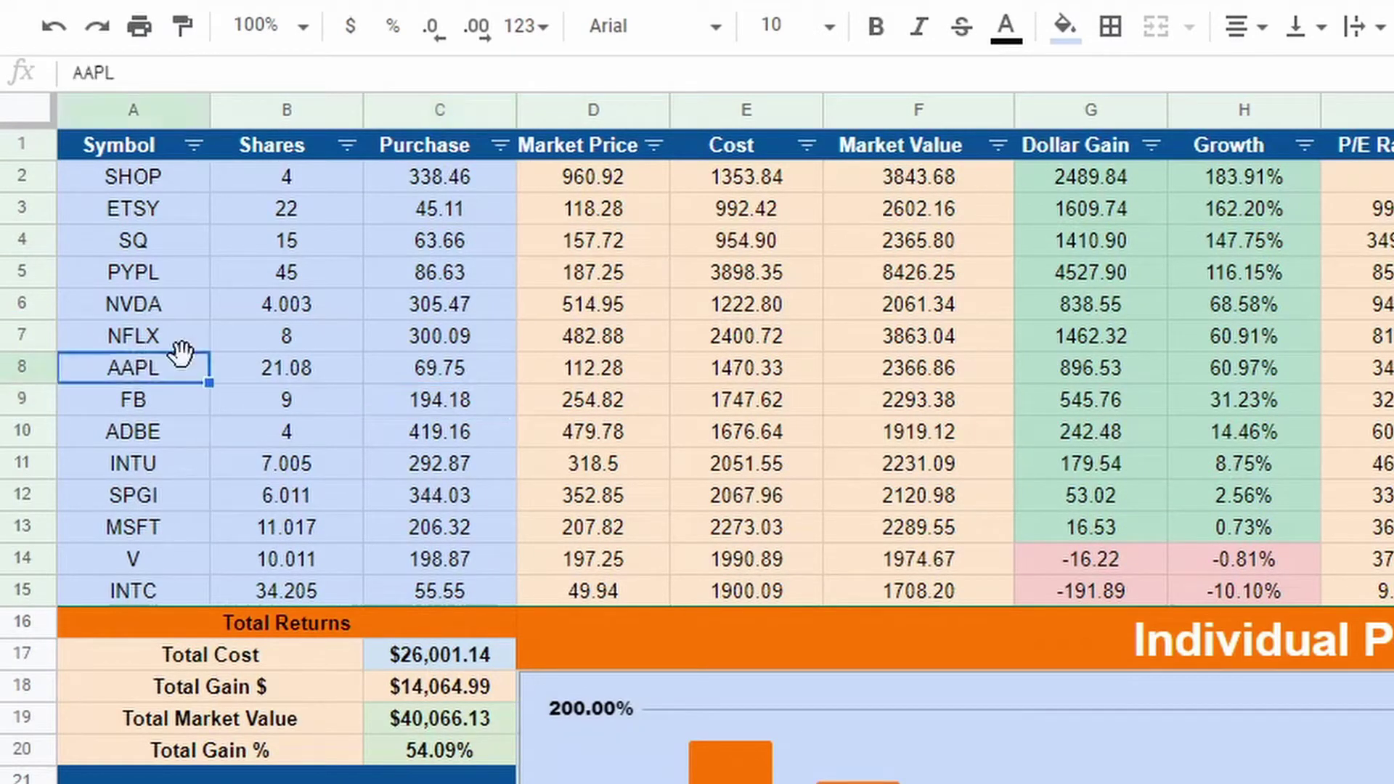
{"action": "left_click", "coordinate": [272, 363]}
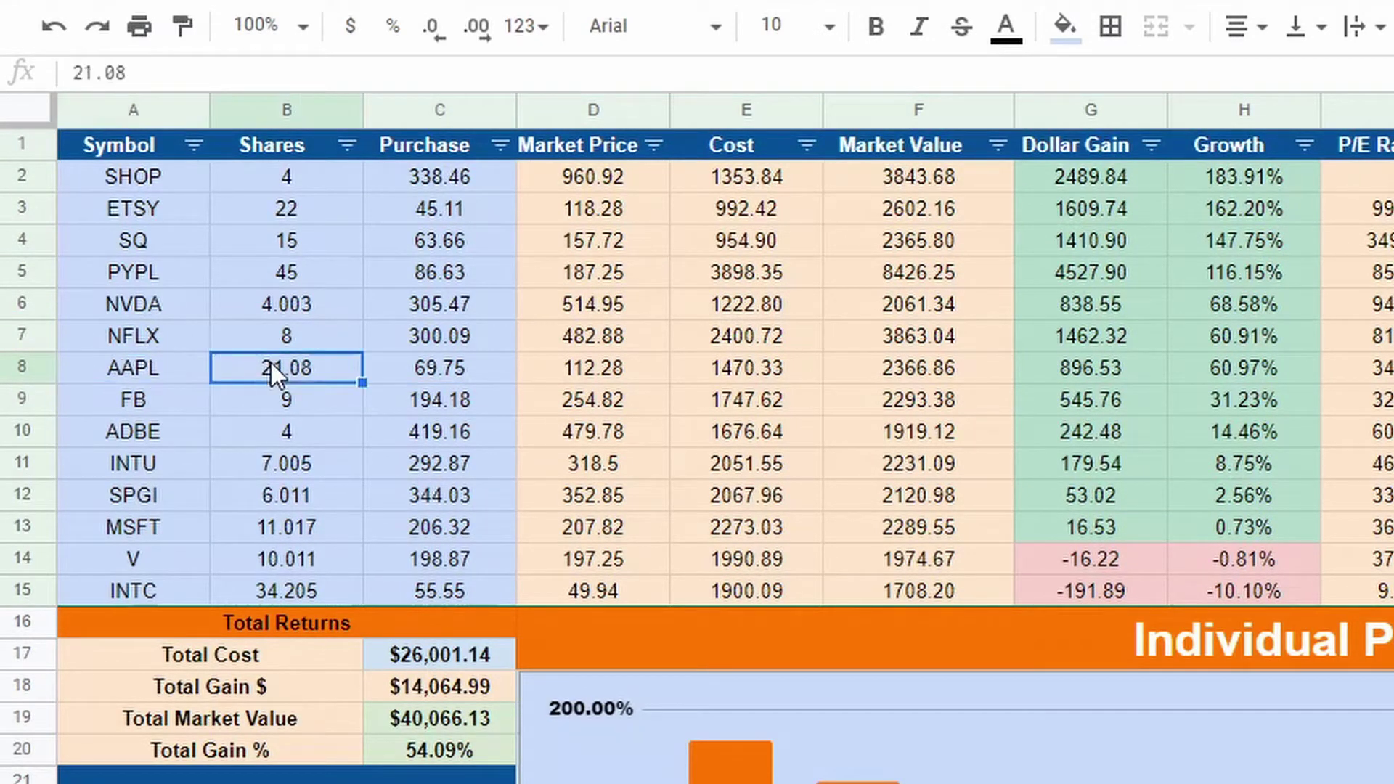
{"action": "left_click", "coordinate": [464, 372]}
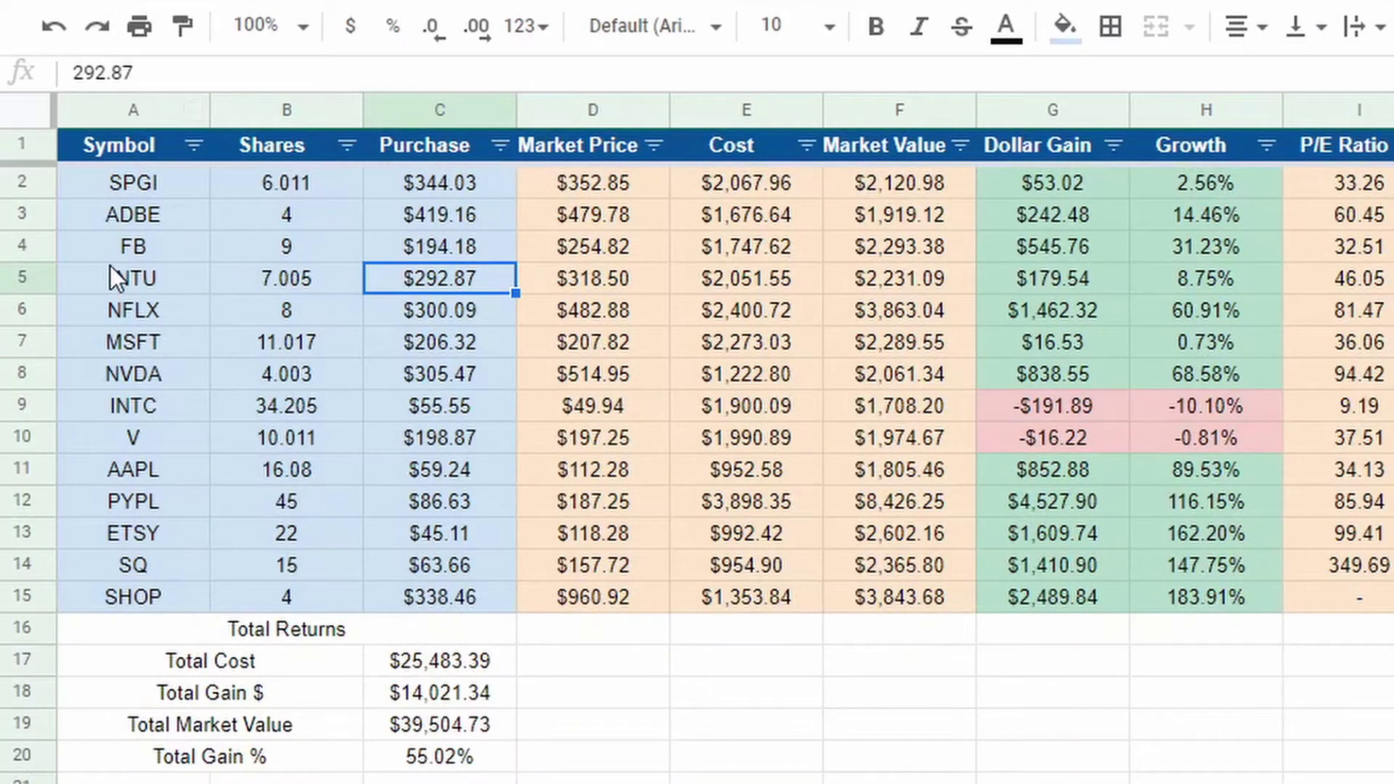
{"action": "left_click", "coordinate": [272, 460]}
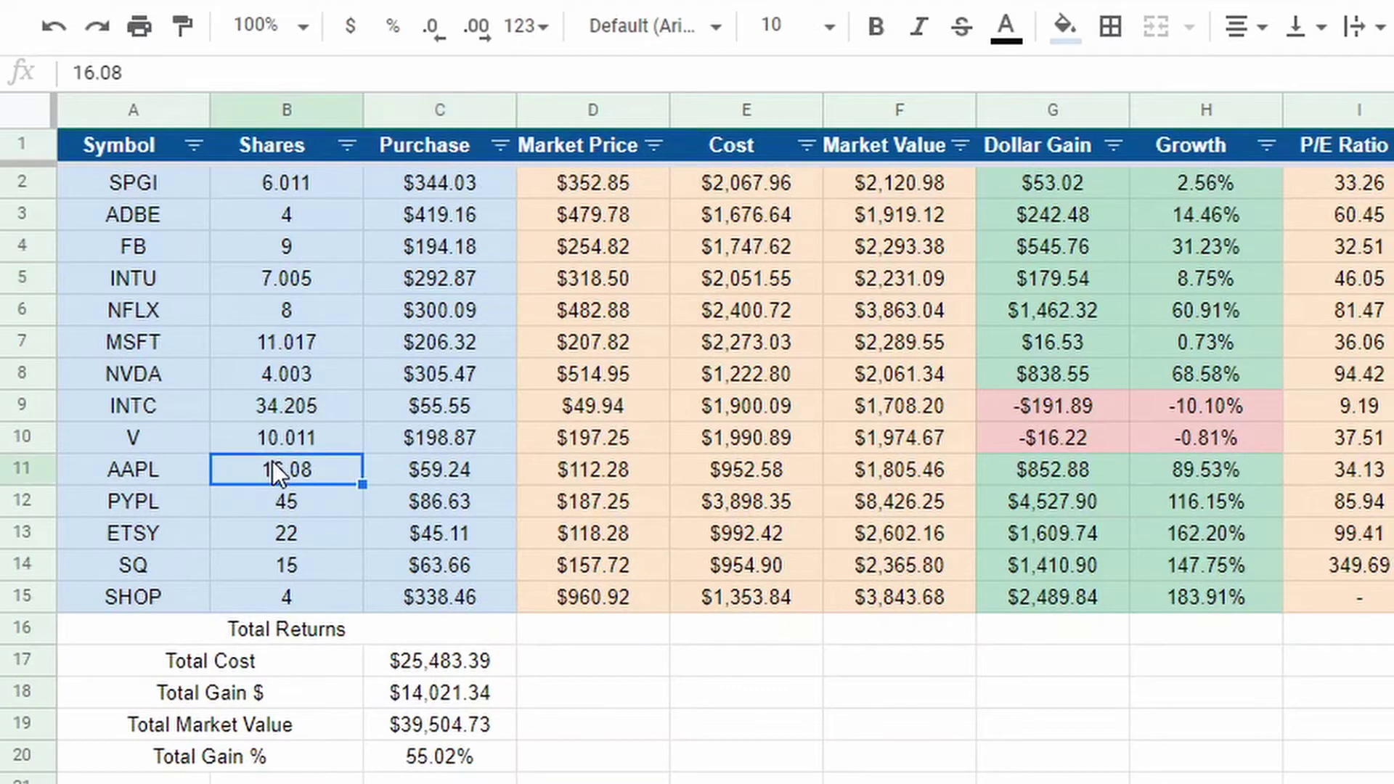
{"action": "type", "text": "21.08"}
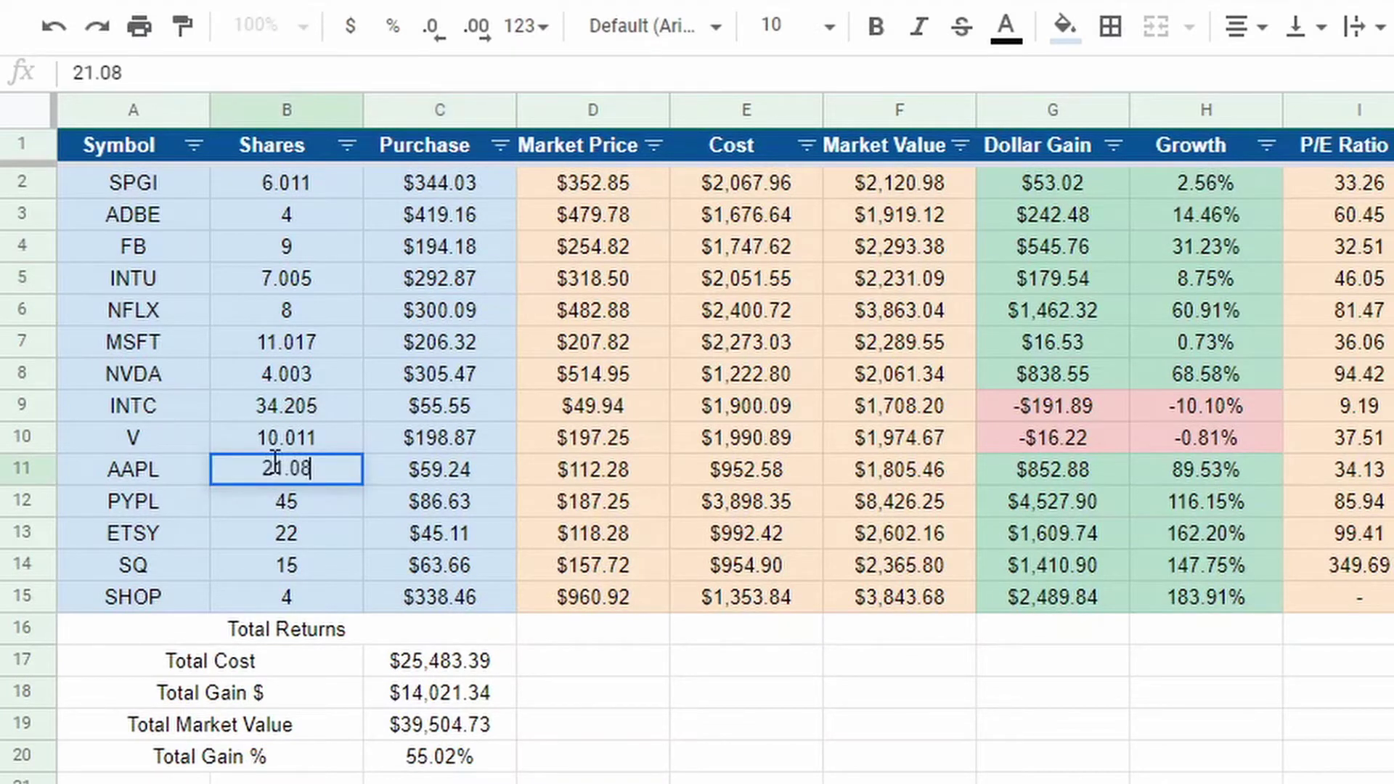
{"action": "left_click", "coordinate": [392, 480]}
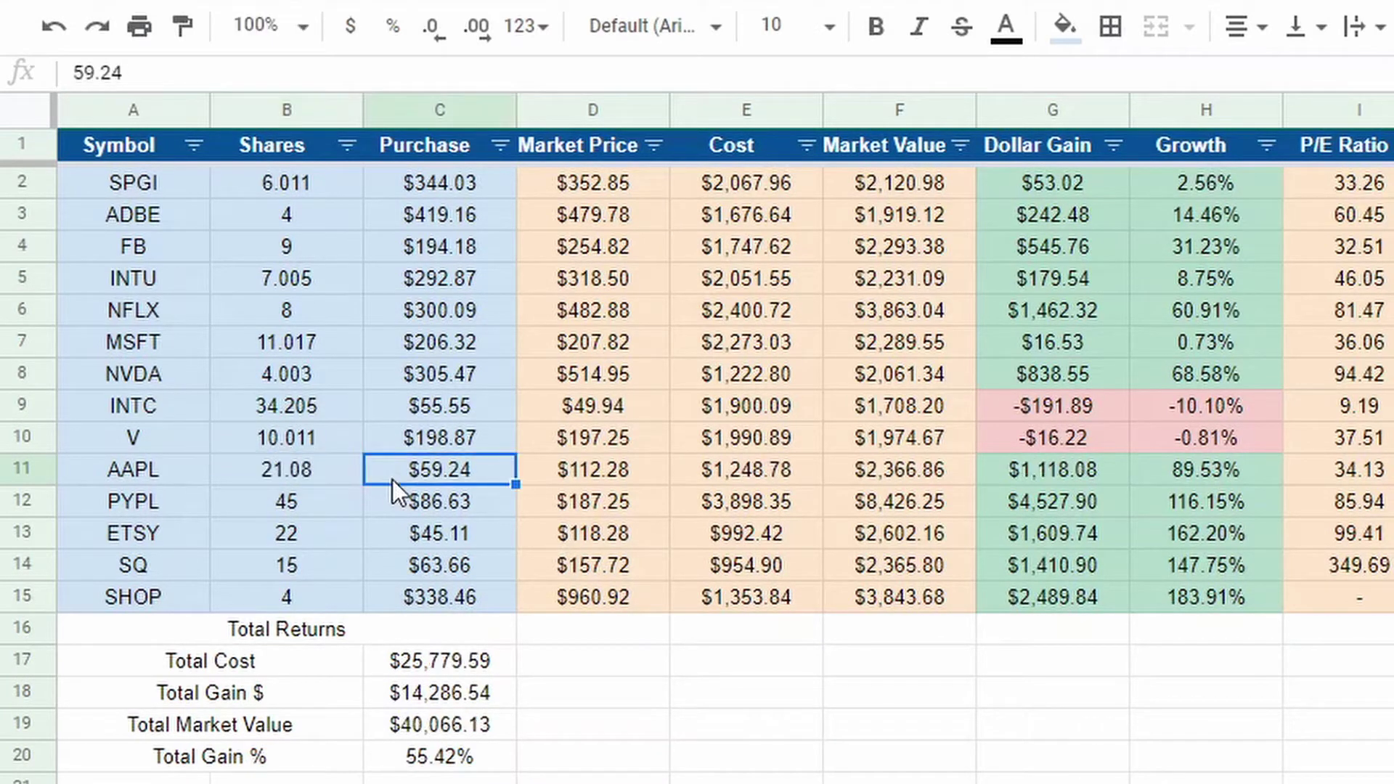
{"action": "type", "text": "69.75"}
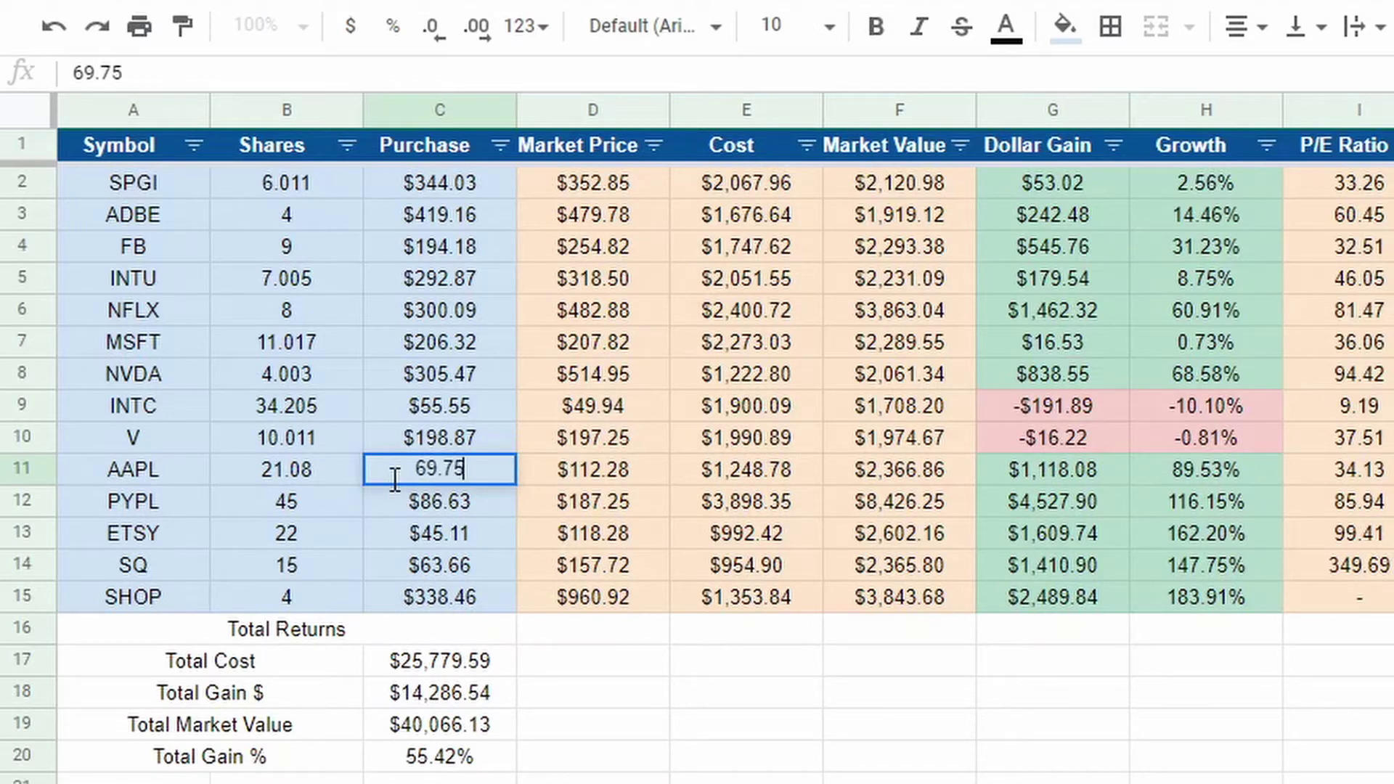
{"action": "key", "text": "Return"}
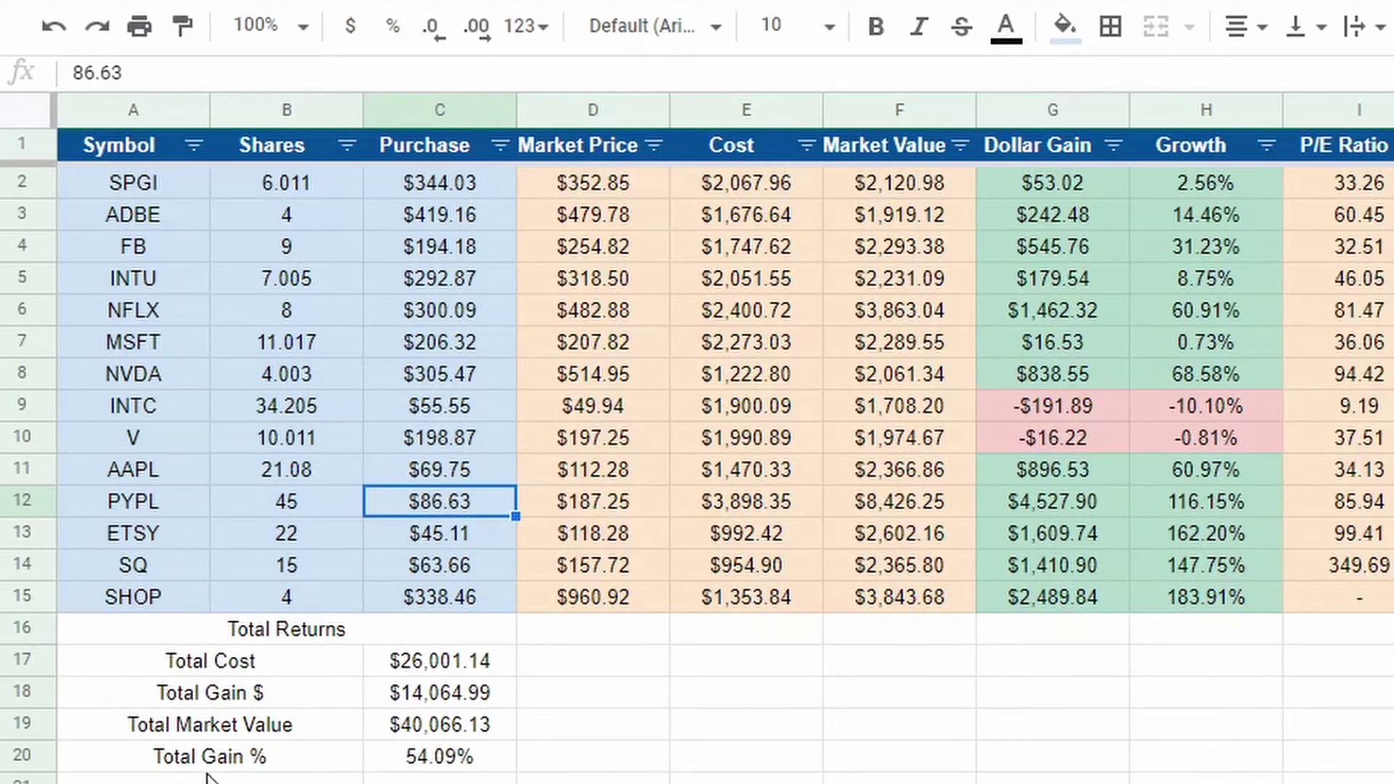
{"action": "left_click", "coordinate": [379, 756]}
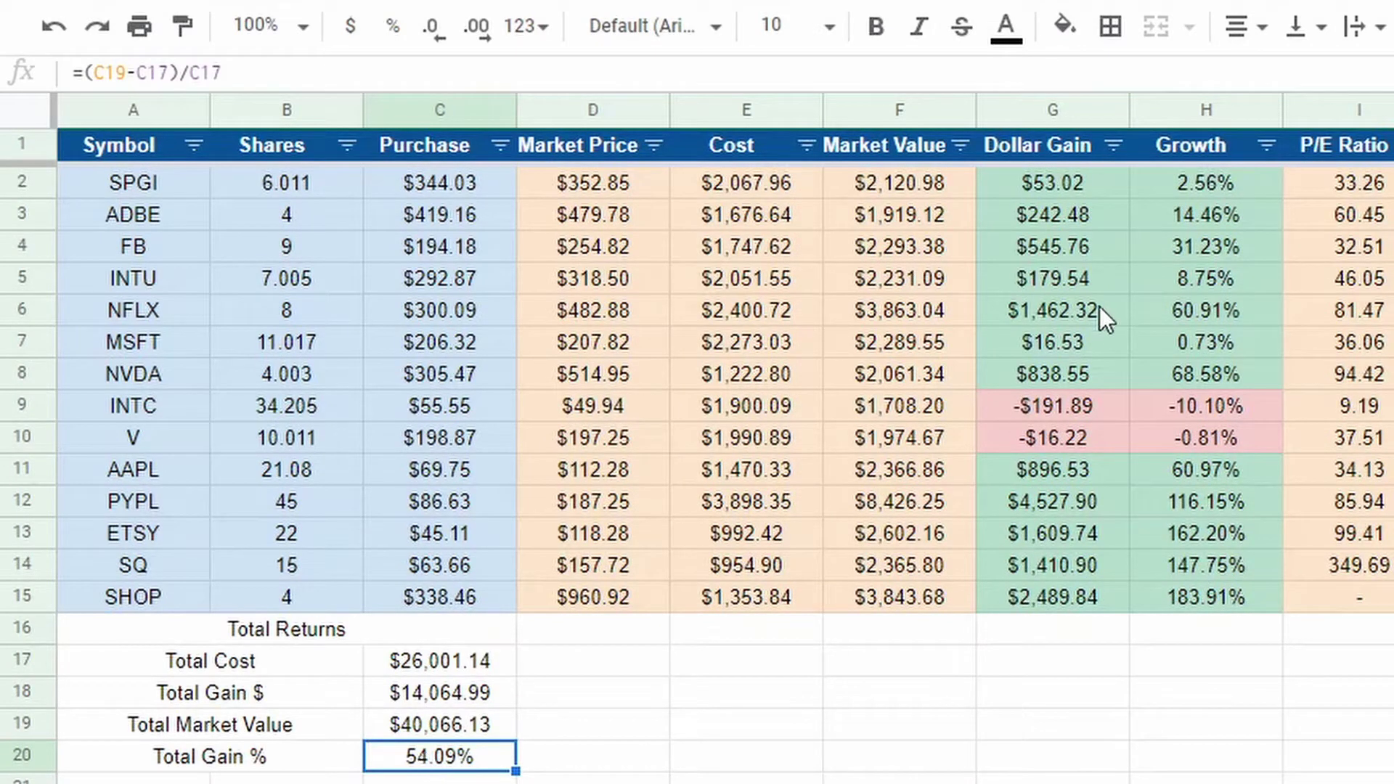
{"action": "left_click_drag", "start_coordinate": [1100, 306], "coordinate": [1097, 406]}
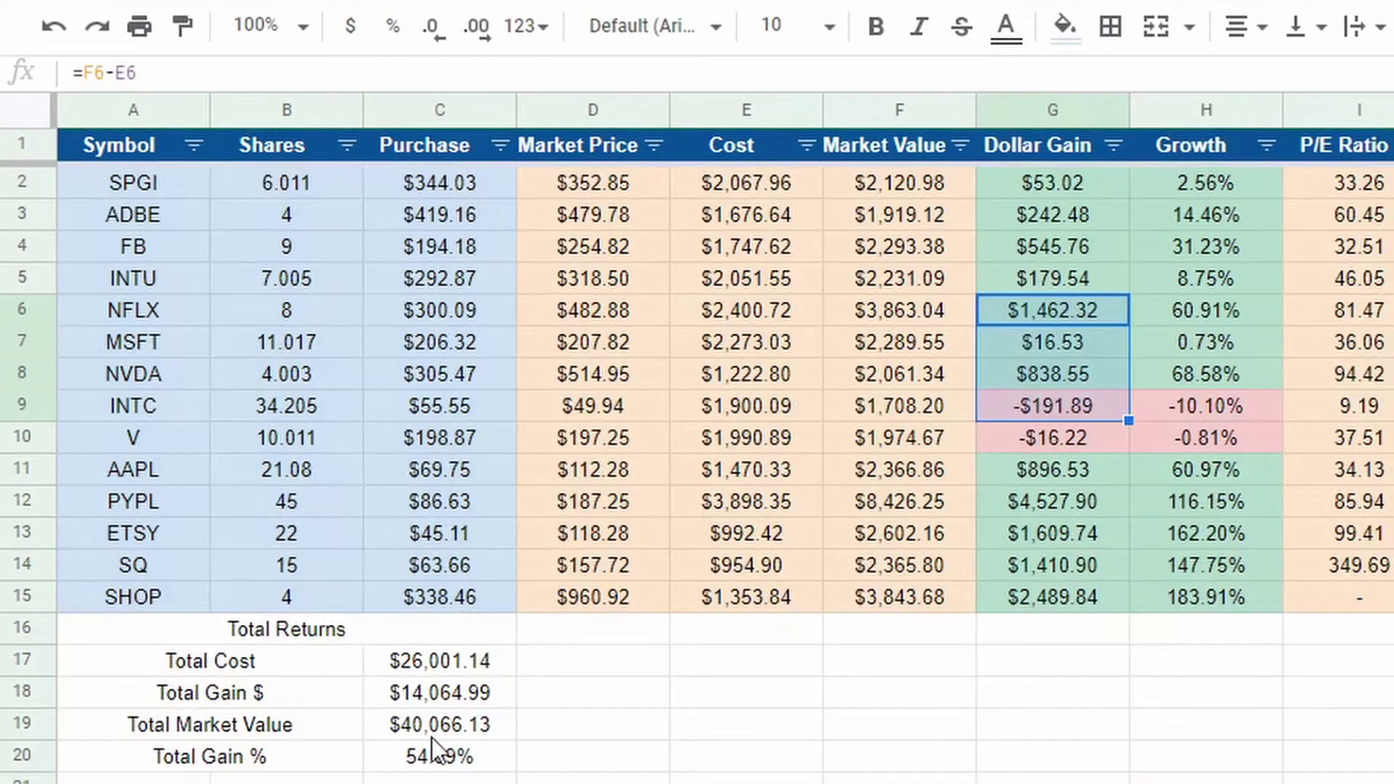
Give Total Gain % cell C20 a 'Greater than 0' conditional formatting rule with green formatting.
{"action": "left_click", "coordinate": [431, 725]}
{"action": "left_click_drag", "start_coordinate": [439, 759], "coordinate": [480, 734]}
{"action": "left_click", "coordinate": [451, 759]}
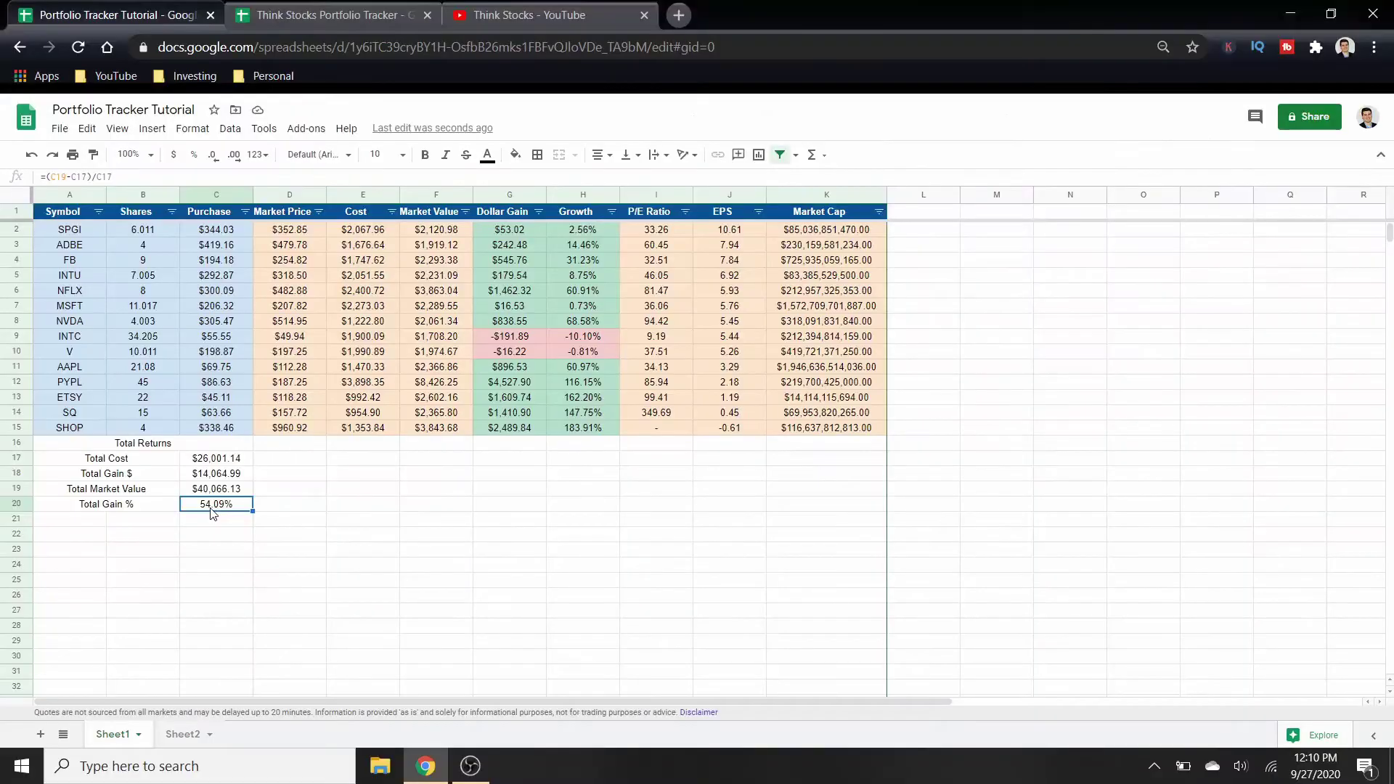
{"action": "right_click", "coordinate": [213, 514]}
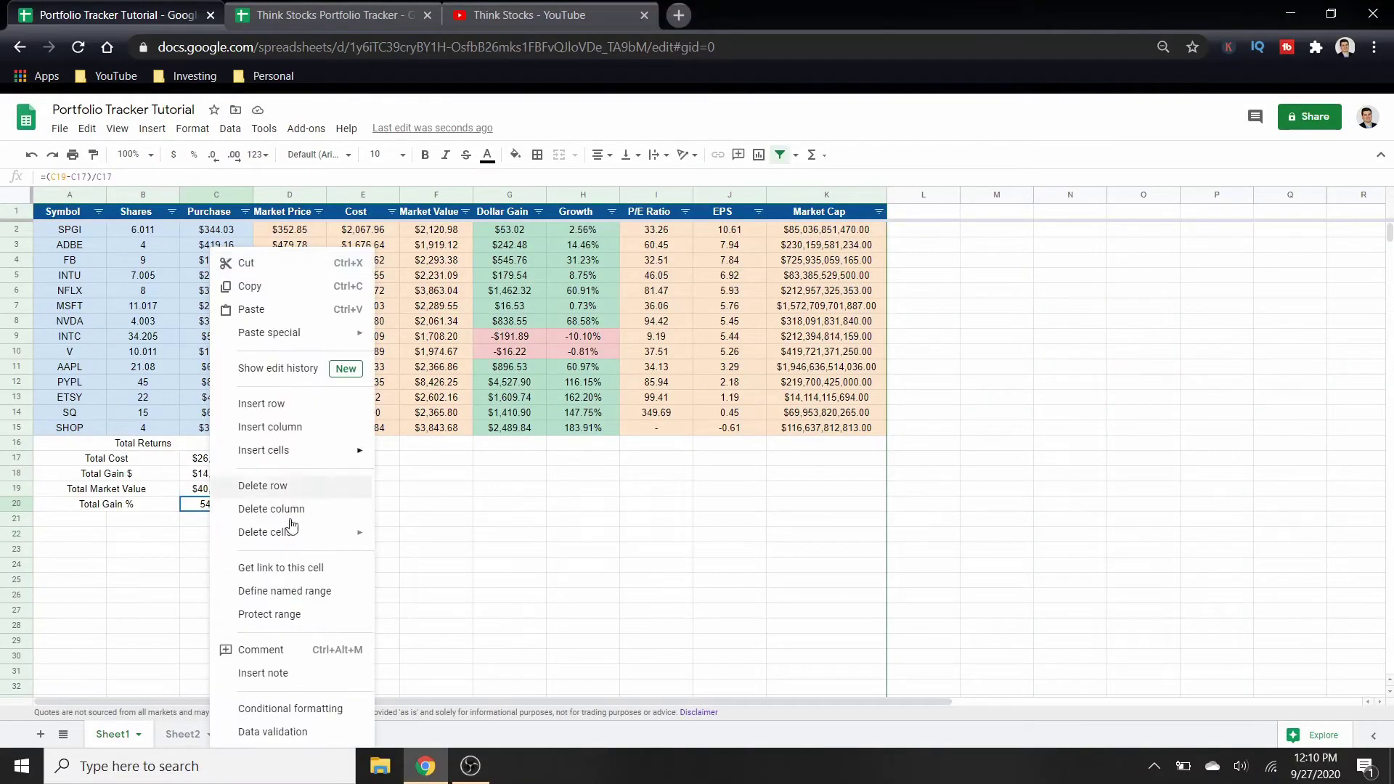
{"action": "left_click", "coordinate": [300, 711]}
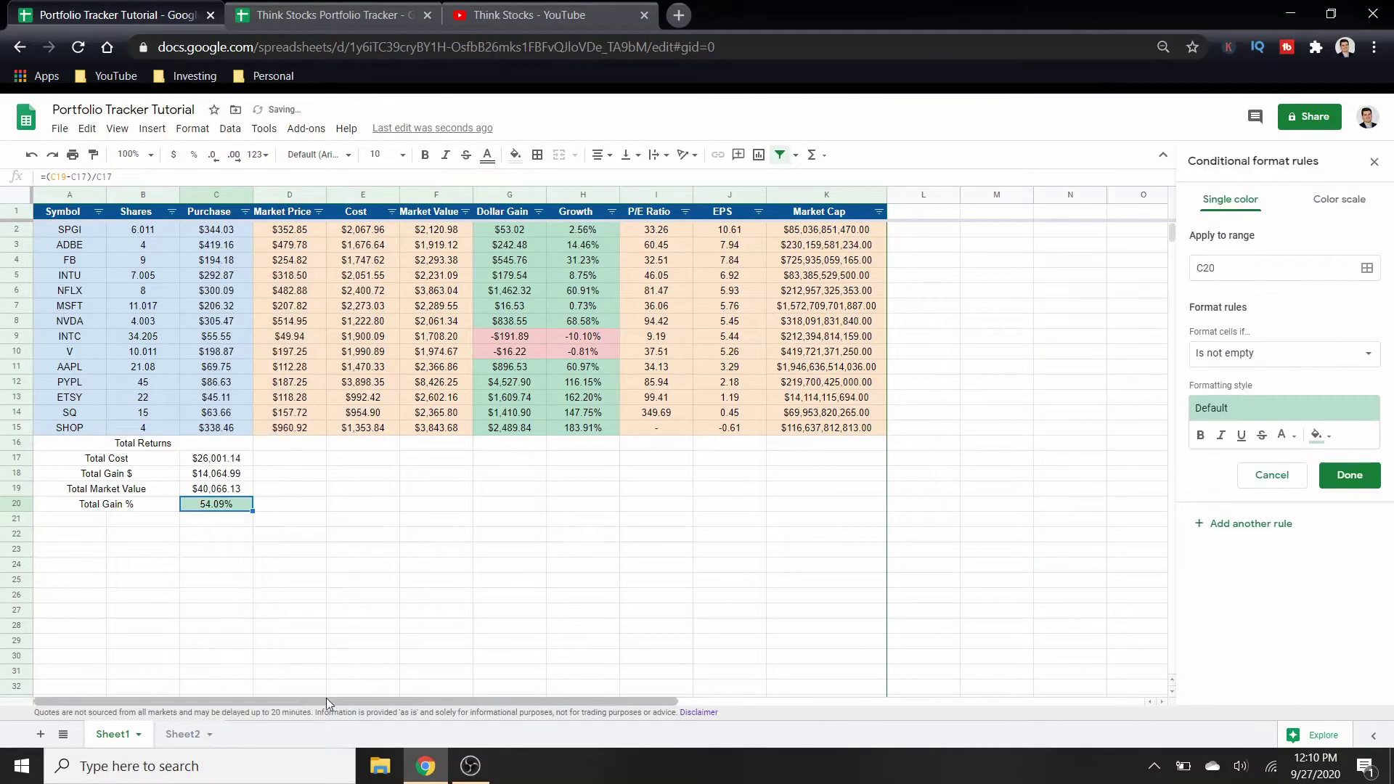
{"action": "left_click", "coordinate": [1295, 354]}
{"action": "scroll", "coordinate": [1255, 645], "scroll_direction": "down", "scroll_amount": 1}
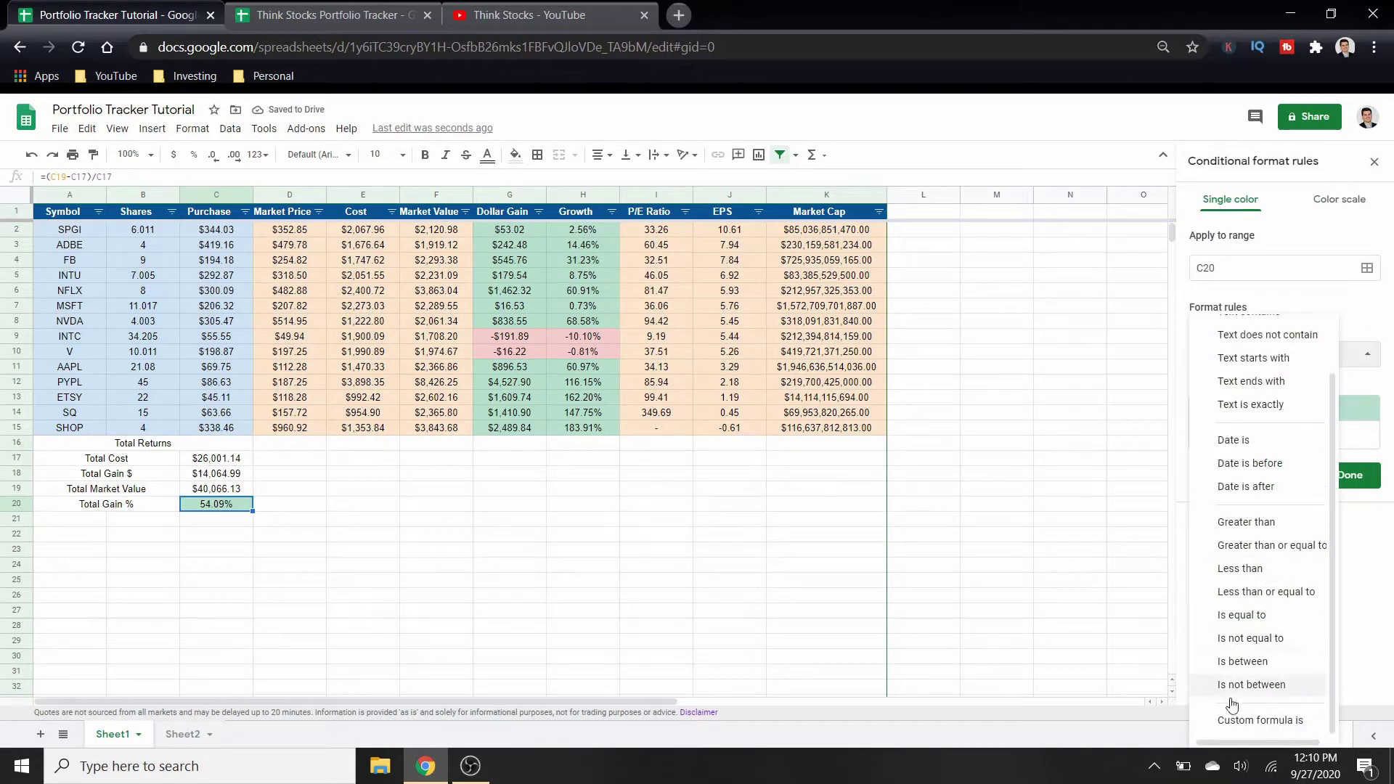
{"action": "left_click", "coordinate": [1246, 528]}
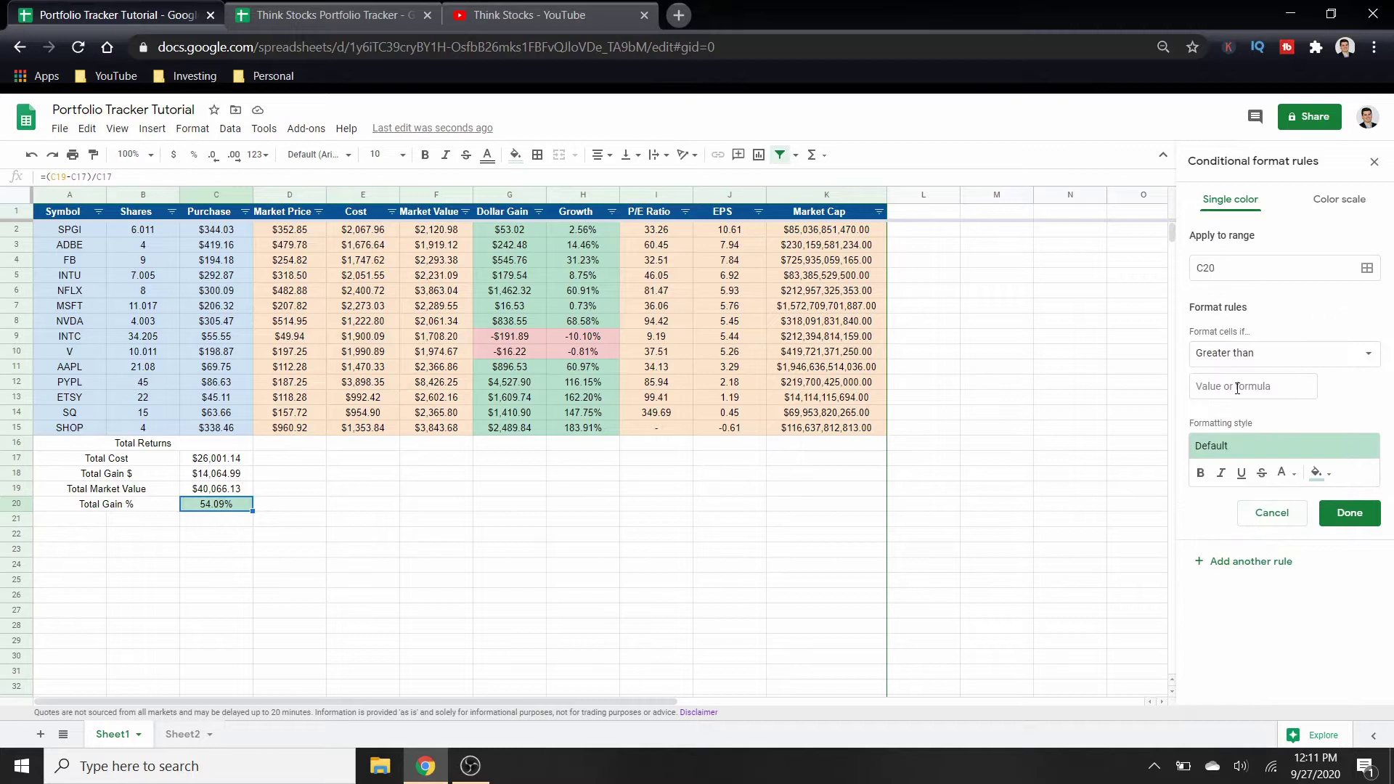
{"action": "left_click", "coordinate": [1238, 388]}
{"action": "type", "text": "0"}
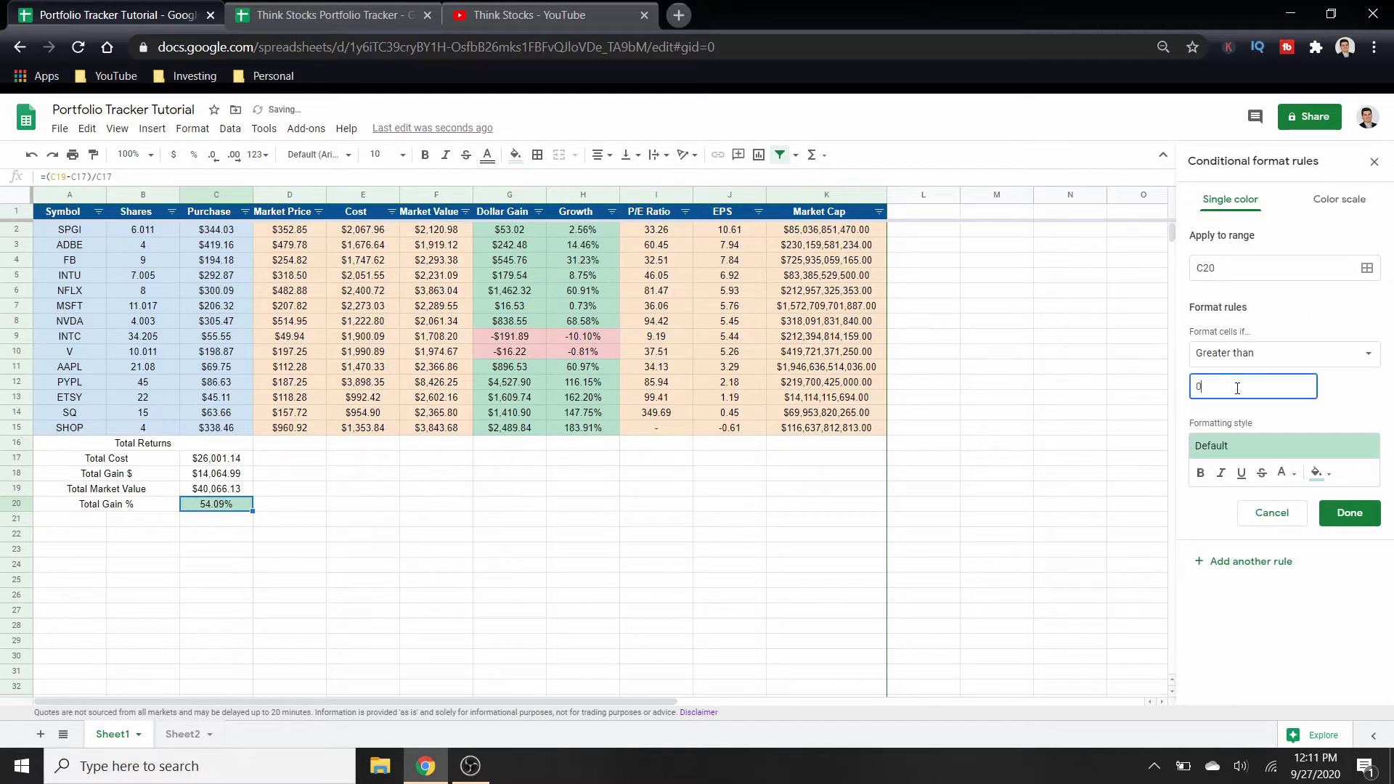
{"action": "left_click", "coordinate": [1345, 513]}
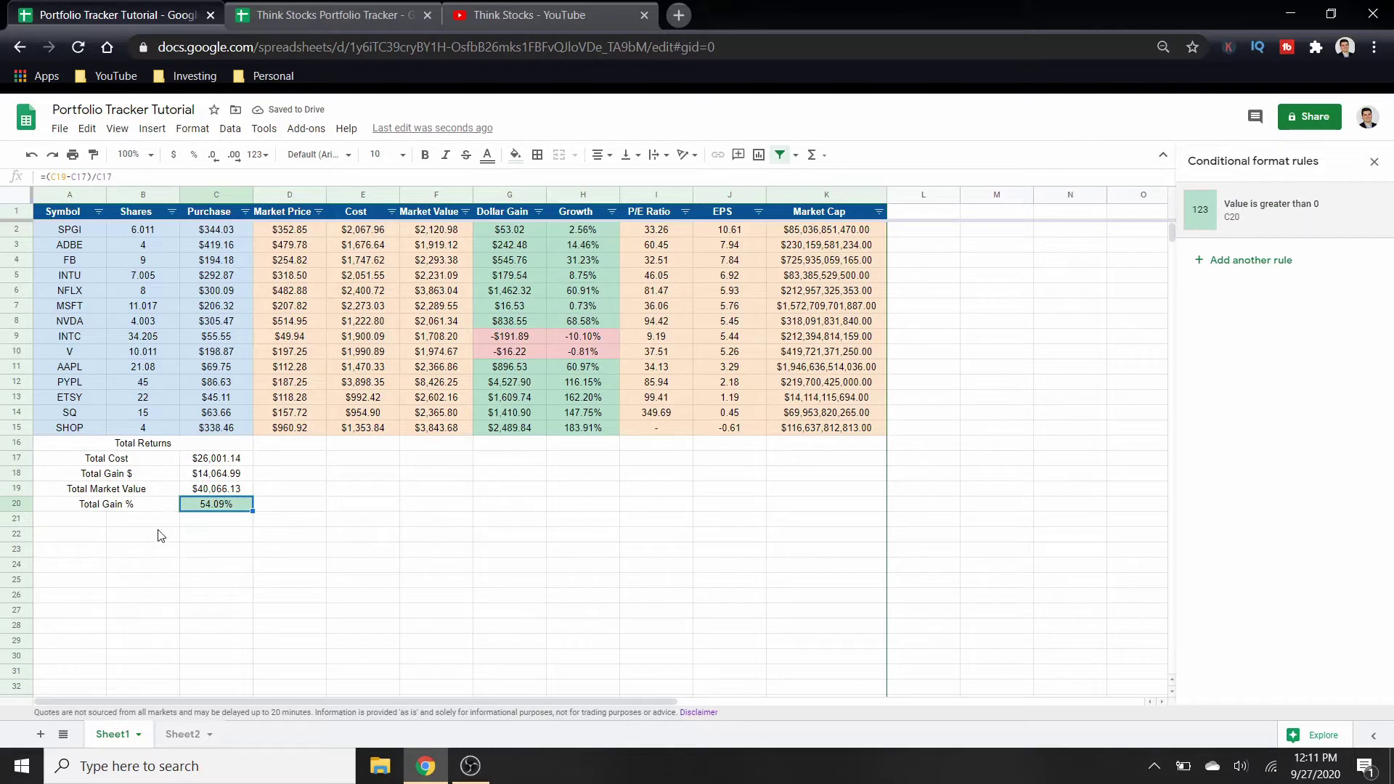
{"action": "left_click", "coordinate": [219, 491]}
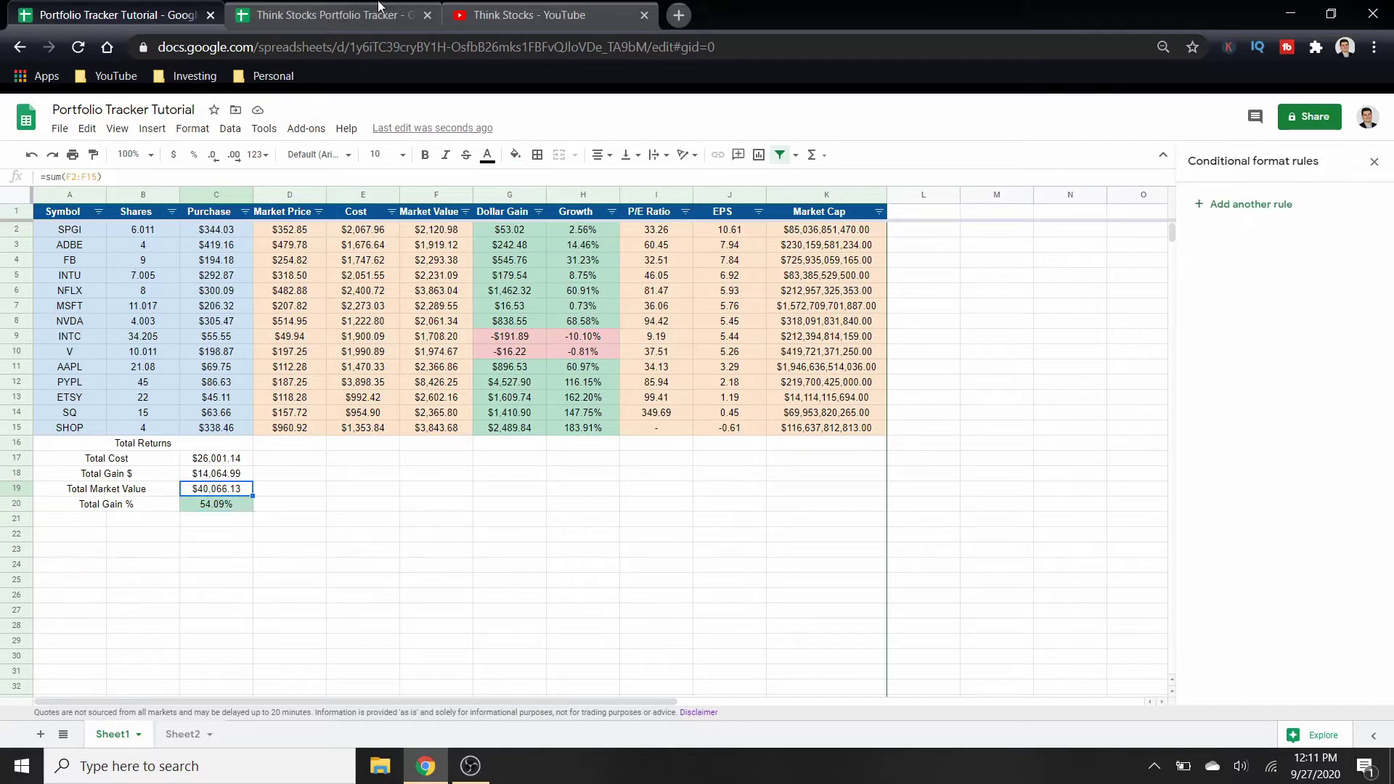
{"action": "left_click", "coordinate": [378, 7]}
{"action": "left_click", "coordinate": [198, 487]}
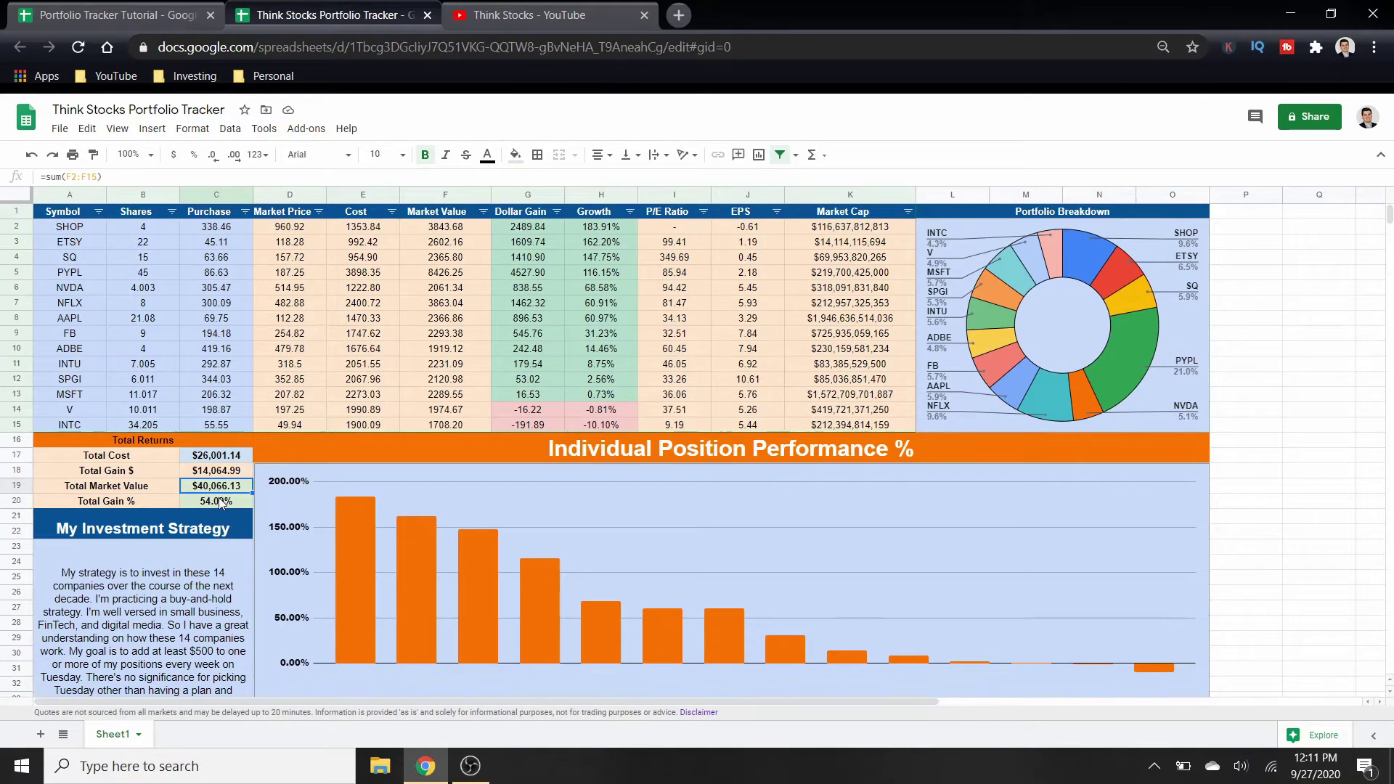
{"action": "left_click", "coordinate": [221, 503]}
{"action": "left_click", "coordinate": [211, 488]}
{"action": "right_click", "coordinate": [213, 493]}
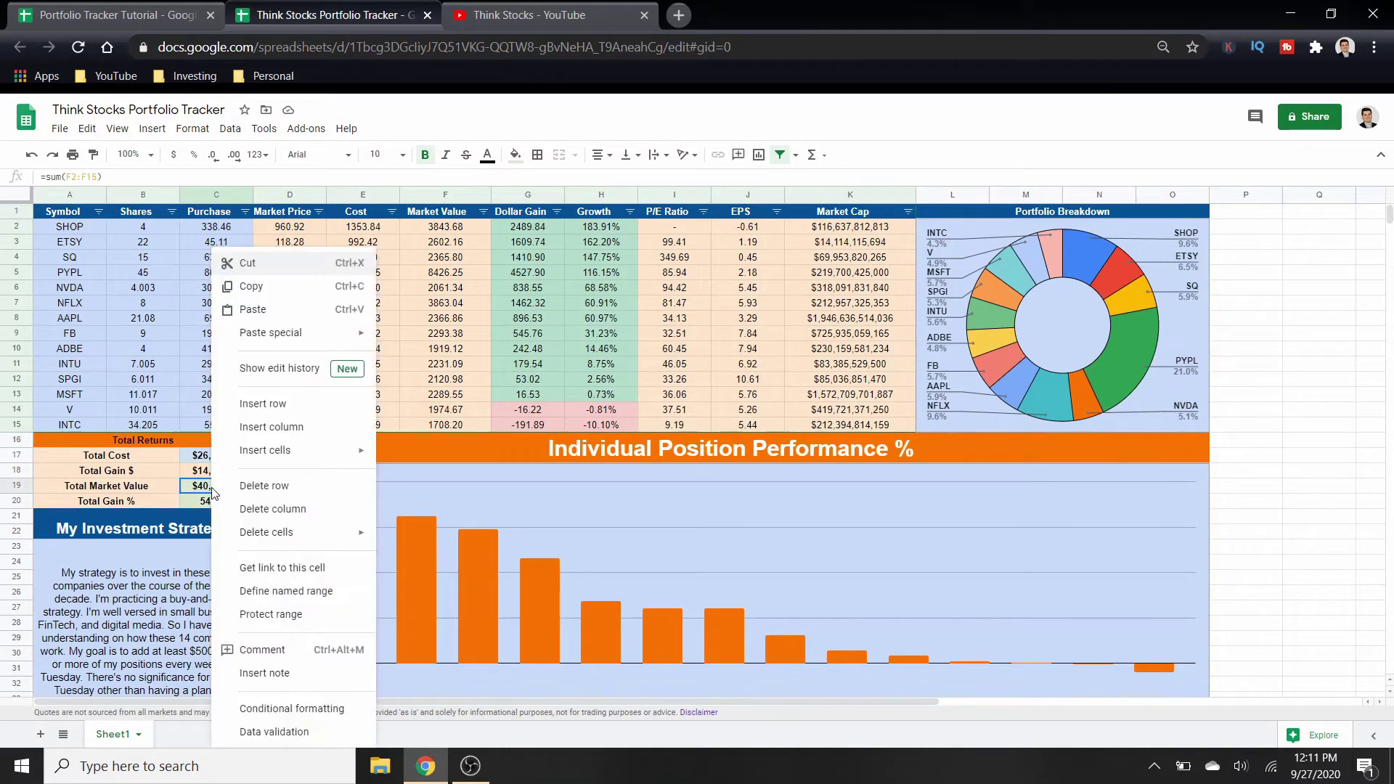
{"action": "left_click", "coordinate": [269, 707]}
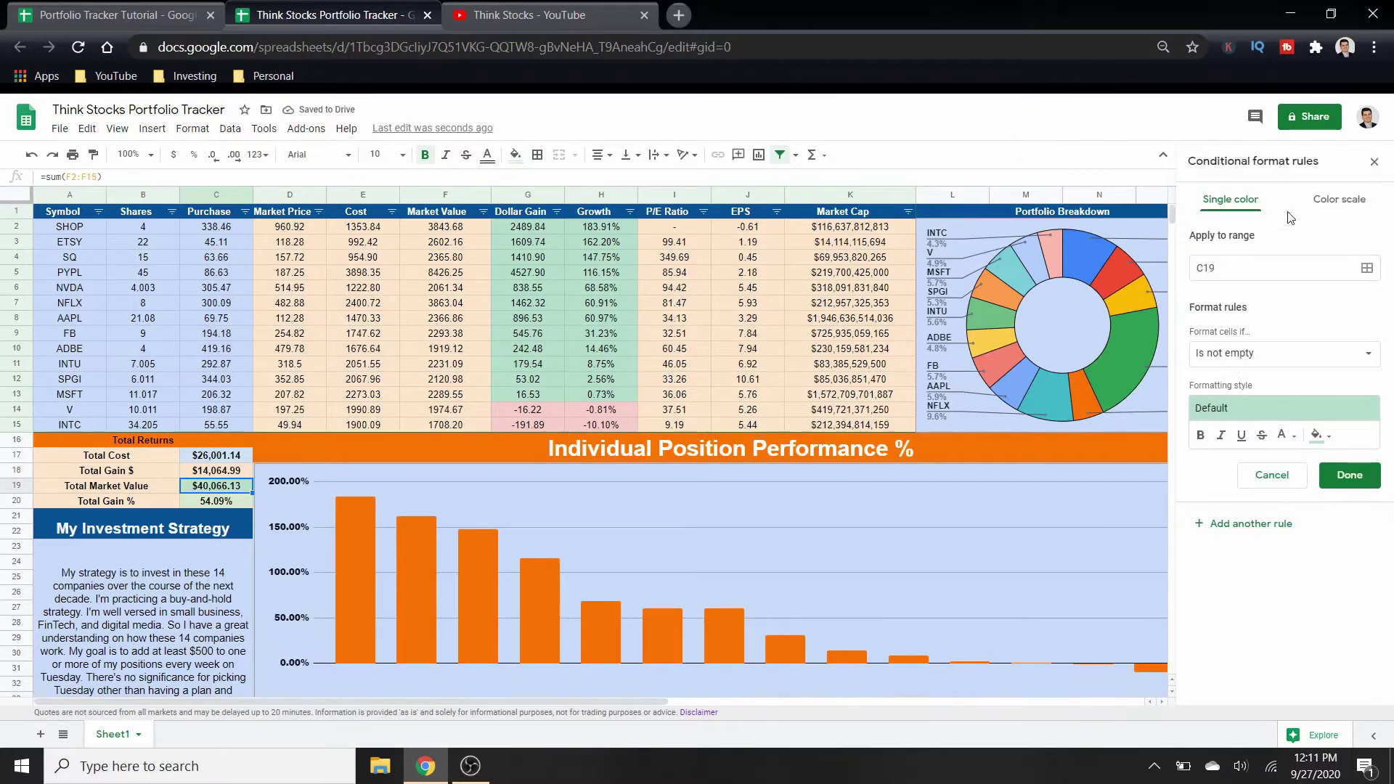
{"action": "left_click", "coordinate": [1271, 476]}
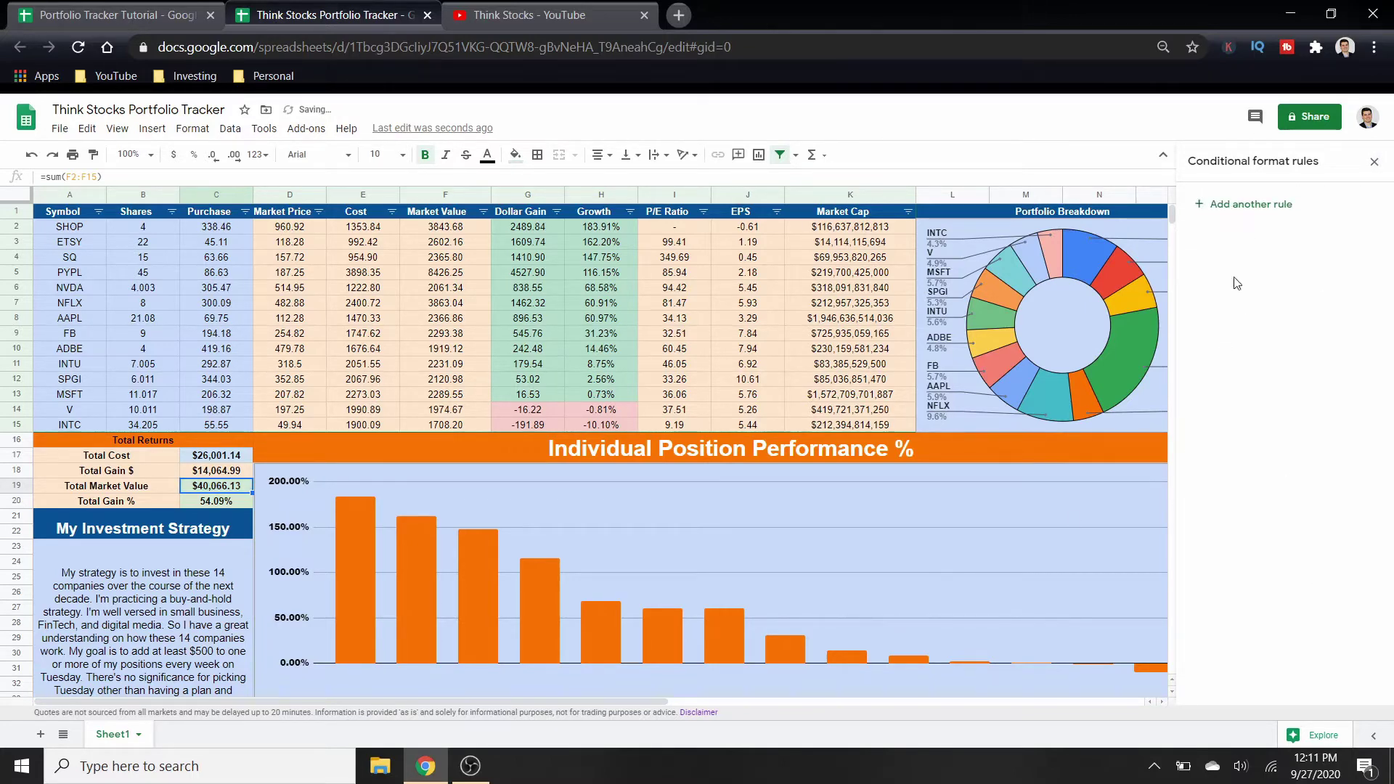
{"action": "left_click", "coordinate": [44, 8]}
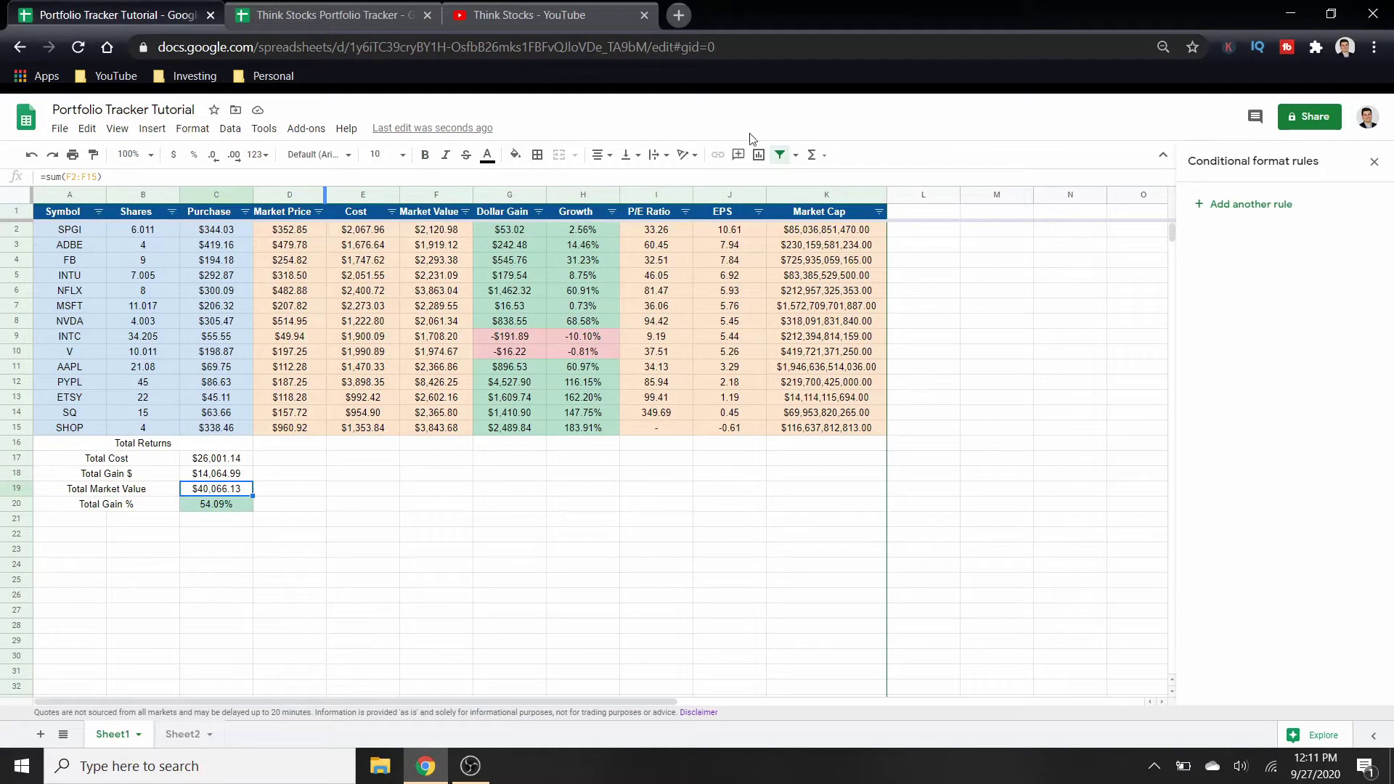
Fill the Total Market Value cell green after comparing colours with the reference tracker.
{"action": "left_click", "coordinate": [515, 155]}
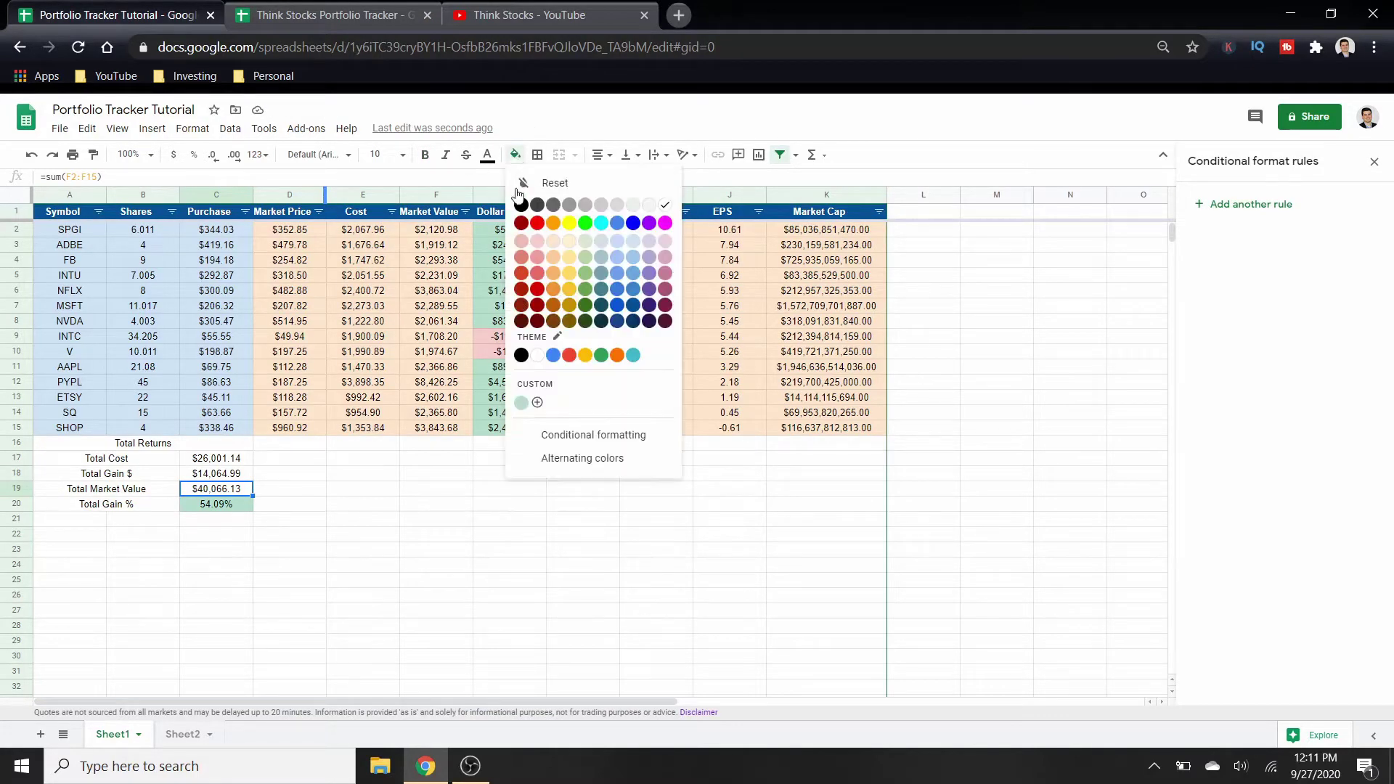
{"action": "left_click", "coordinate": [585, 243]}
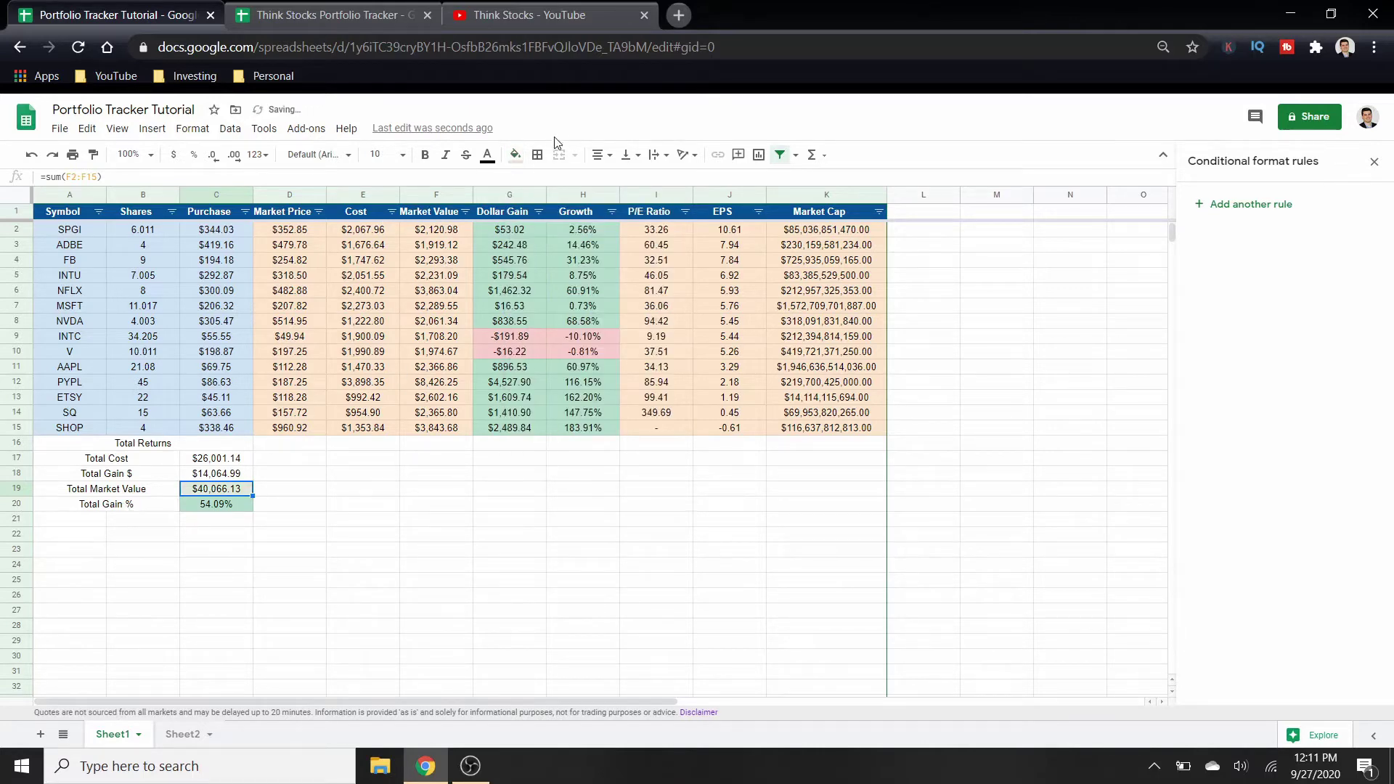
{"action": "left_click", "coordinate": [515, 155]}
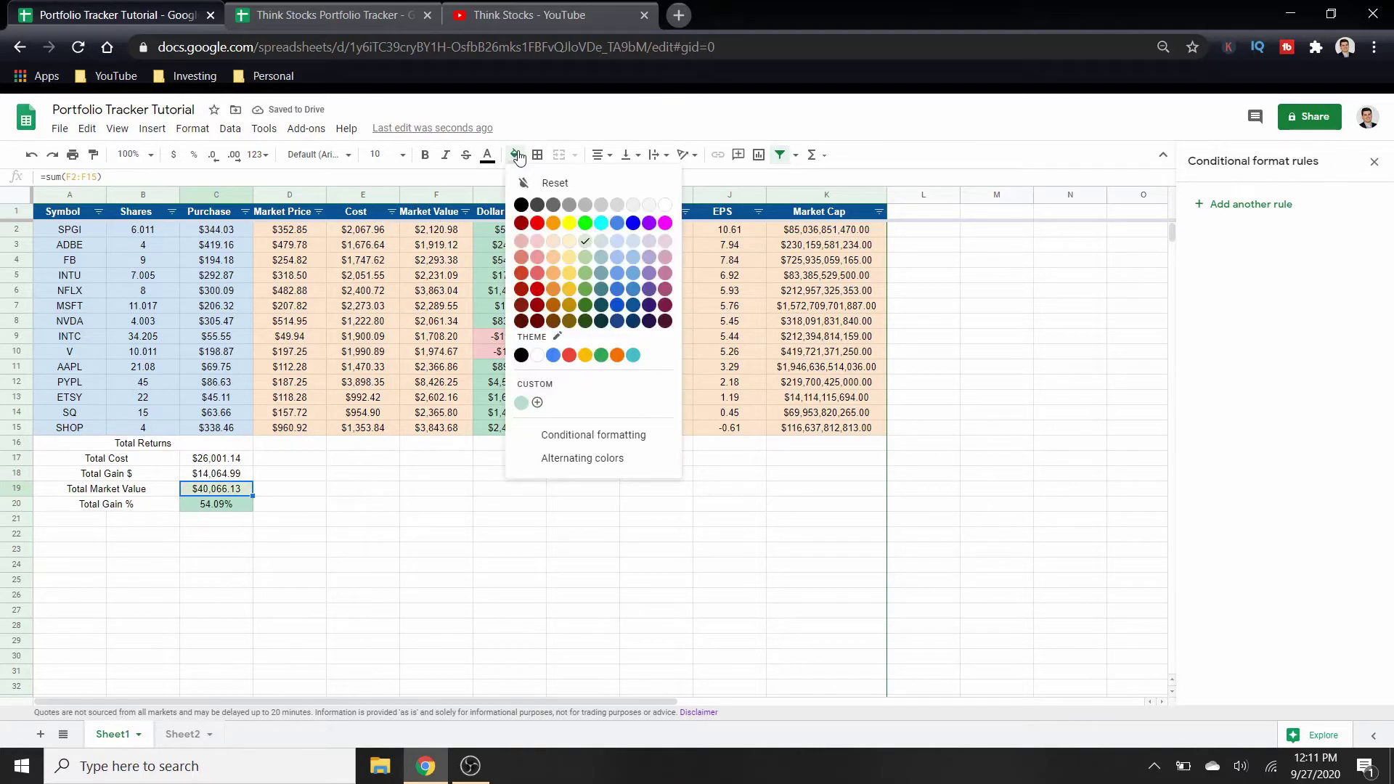
{"action": "left_click", "coordinate": [590, 262]}
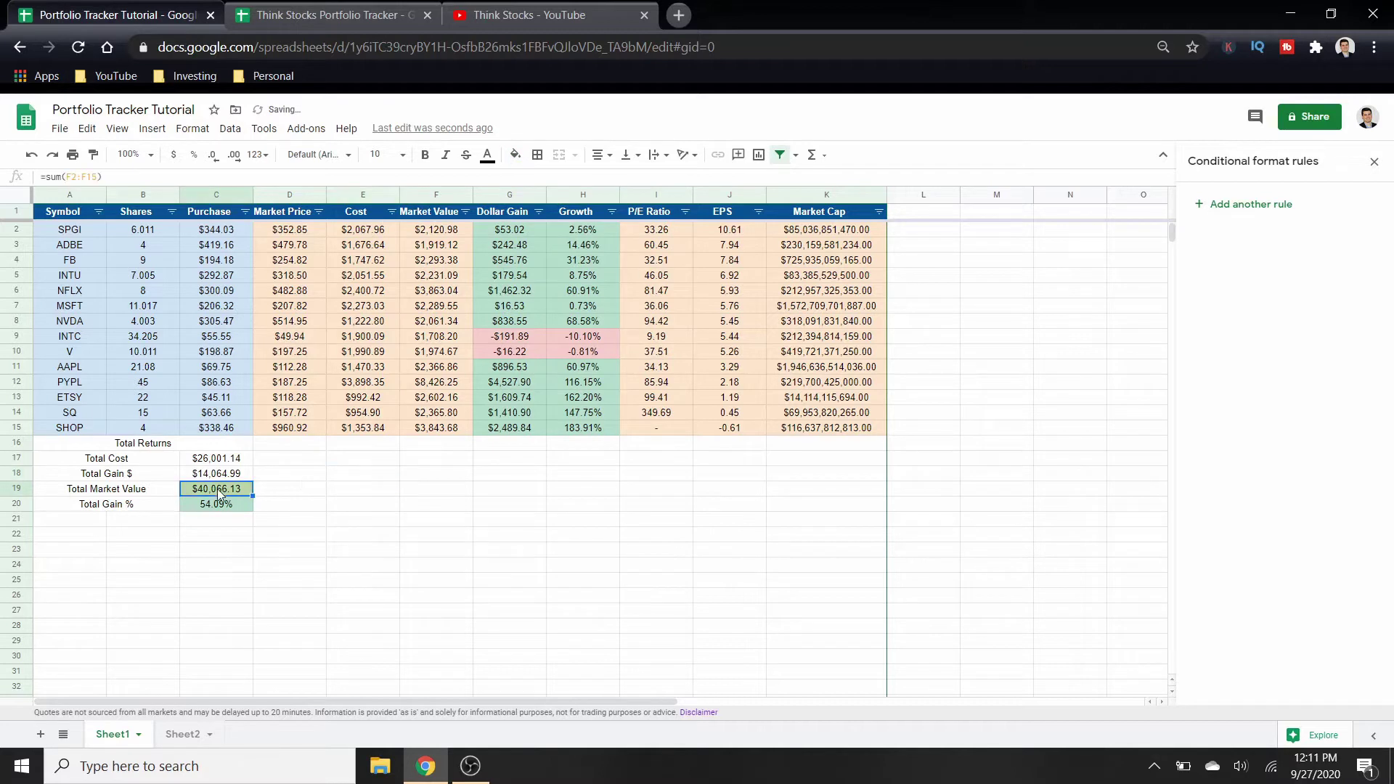
{"action": "left_click", "coordinate": [518, 156]}
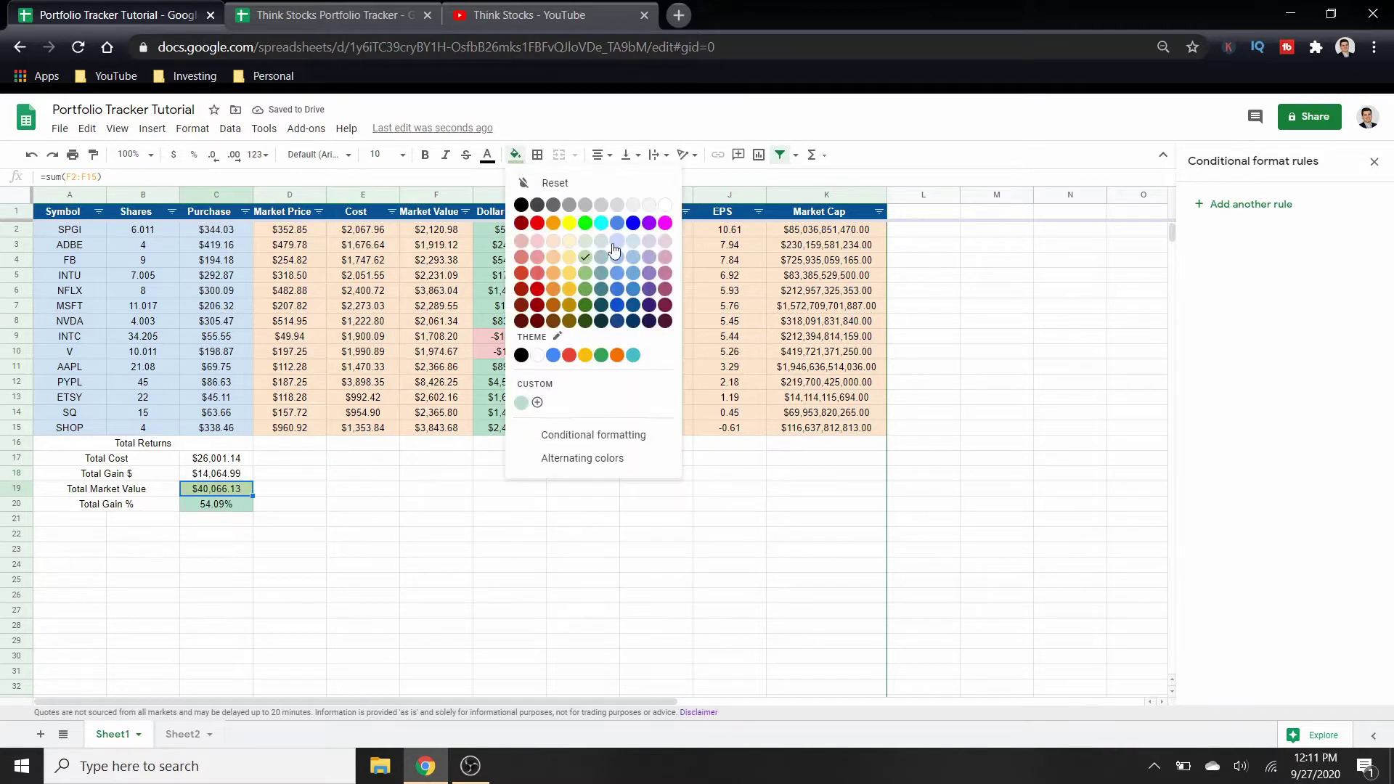
{"action": "left_click", "coordinate": [369, 567]}
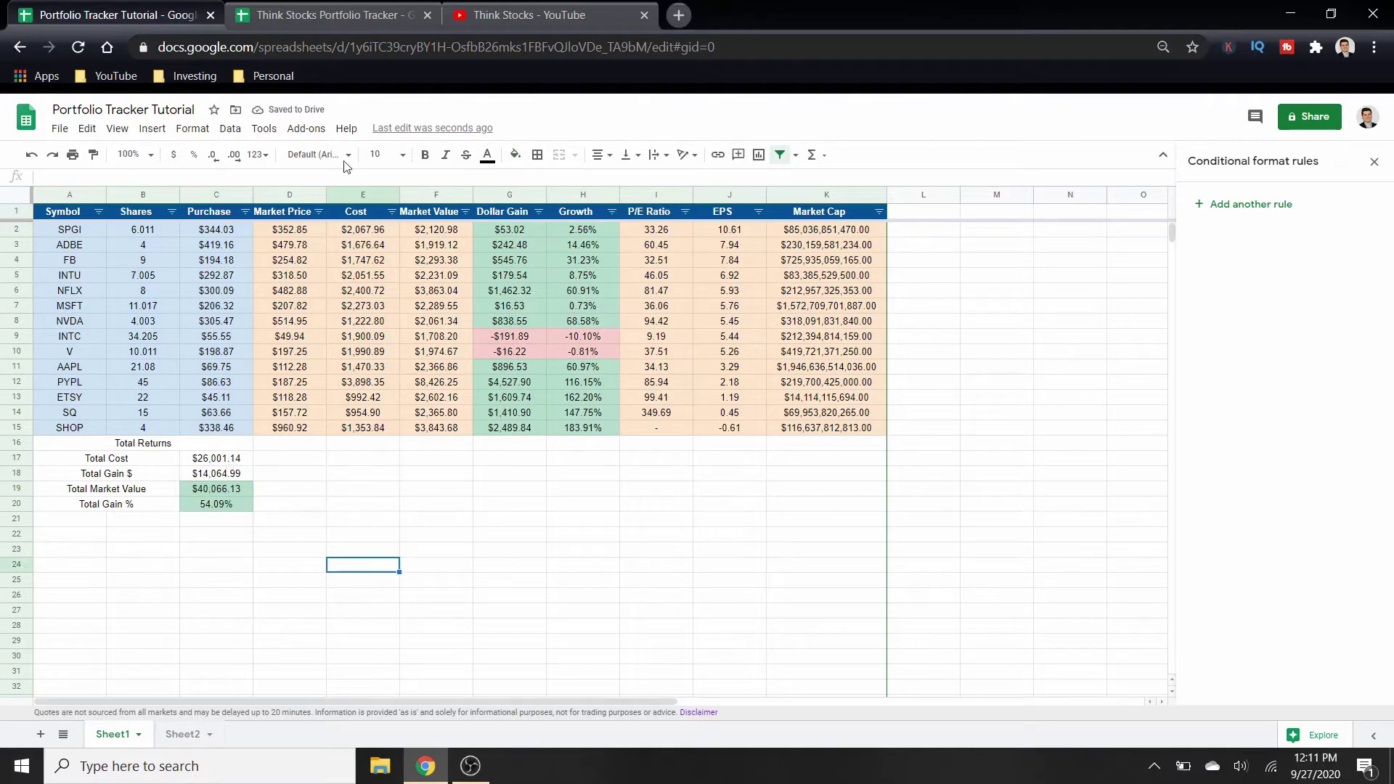
{"action": "left_click", "coordinate": [347, 15]}
{"action": "left_click", "coordinate": [183, 8]}
Fill Total Cost (C17) light blue and Total Gain $ (C18) light orange.
{"action": "left_click", "coordinate": [218, 458]}
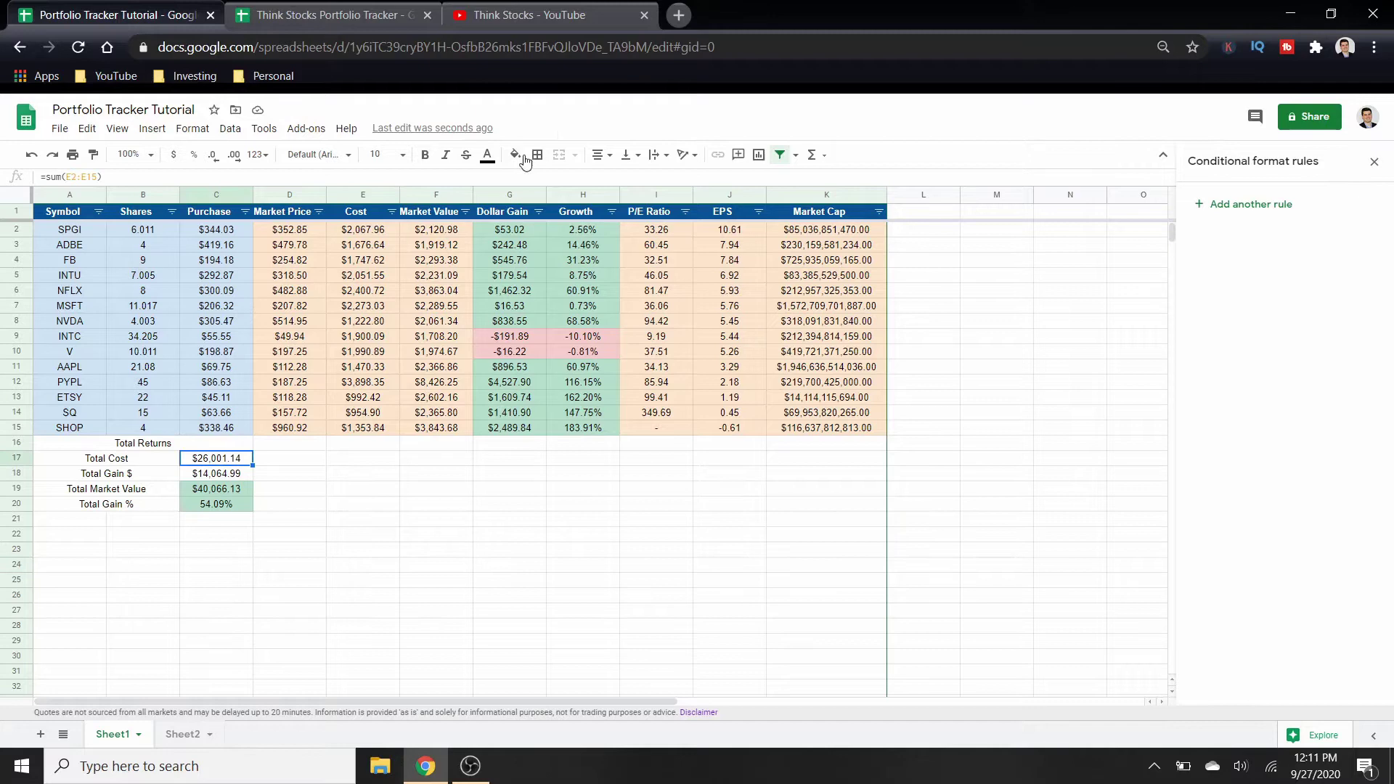
{"action": "left_click", "coordinate": [516, 155]}
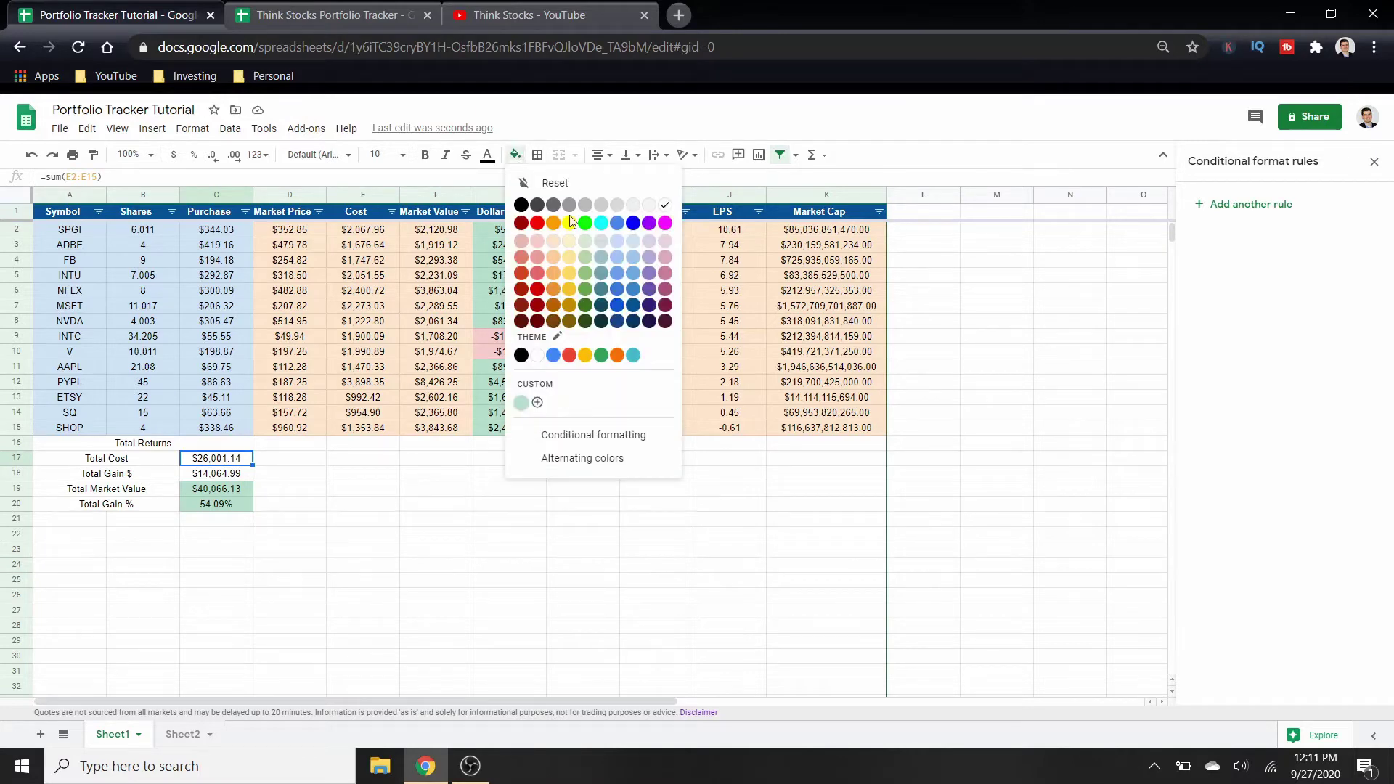
{"action": "left_click", "coordinate": [617, 241]}
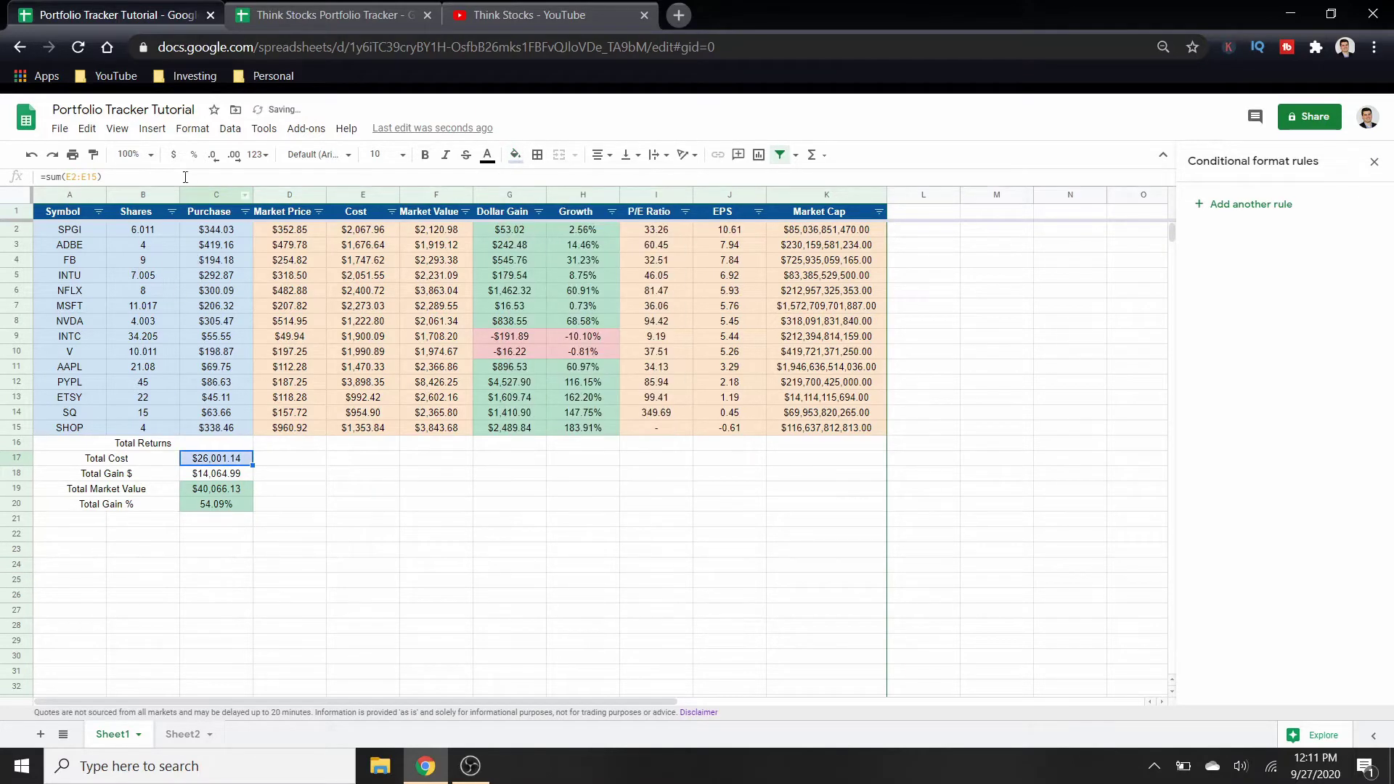
{"action": "left_click", "coordinate": [217, 475]}
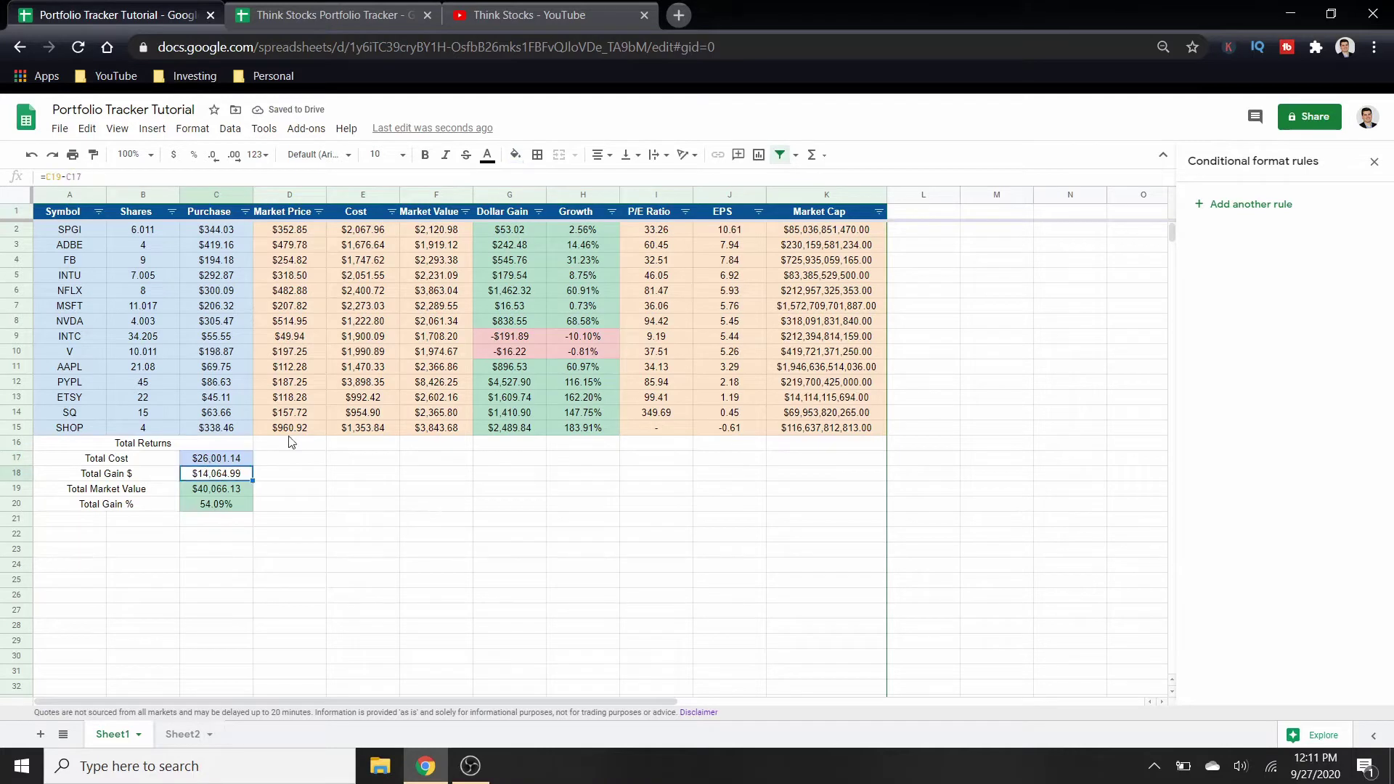
{"action": "left_click", "coordinate": [516, 155]}
{"action": "left_click", "coordinate": [550, 244]}
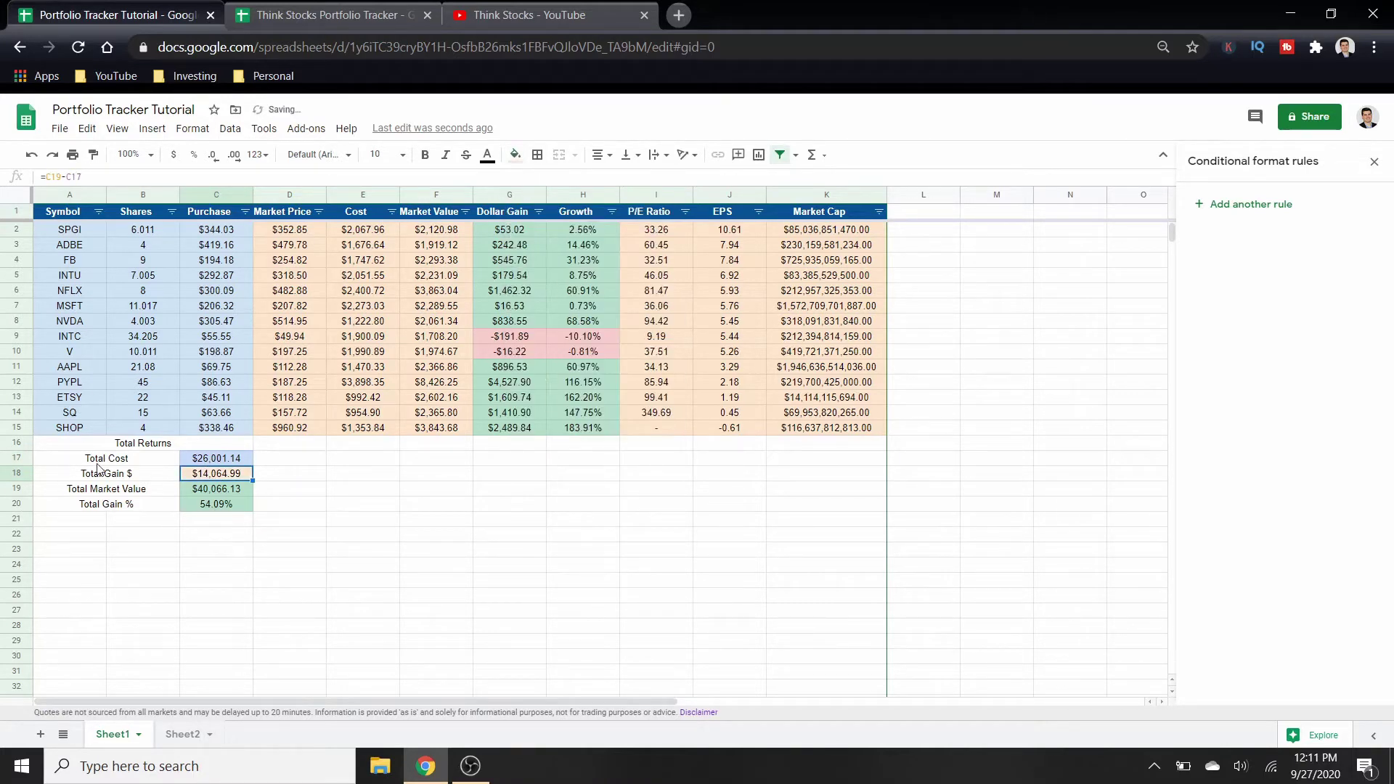
{"action": "left_click_drag", "start_coordinate": [117, 462], "coordinate": [109, 505]}
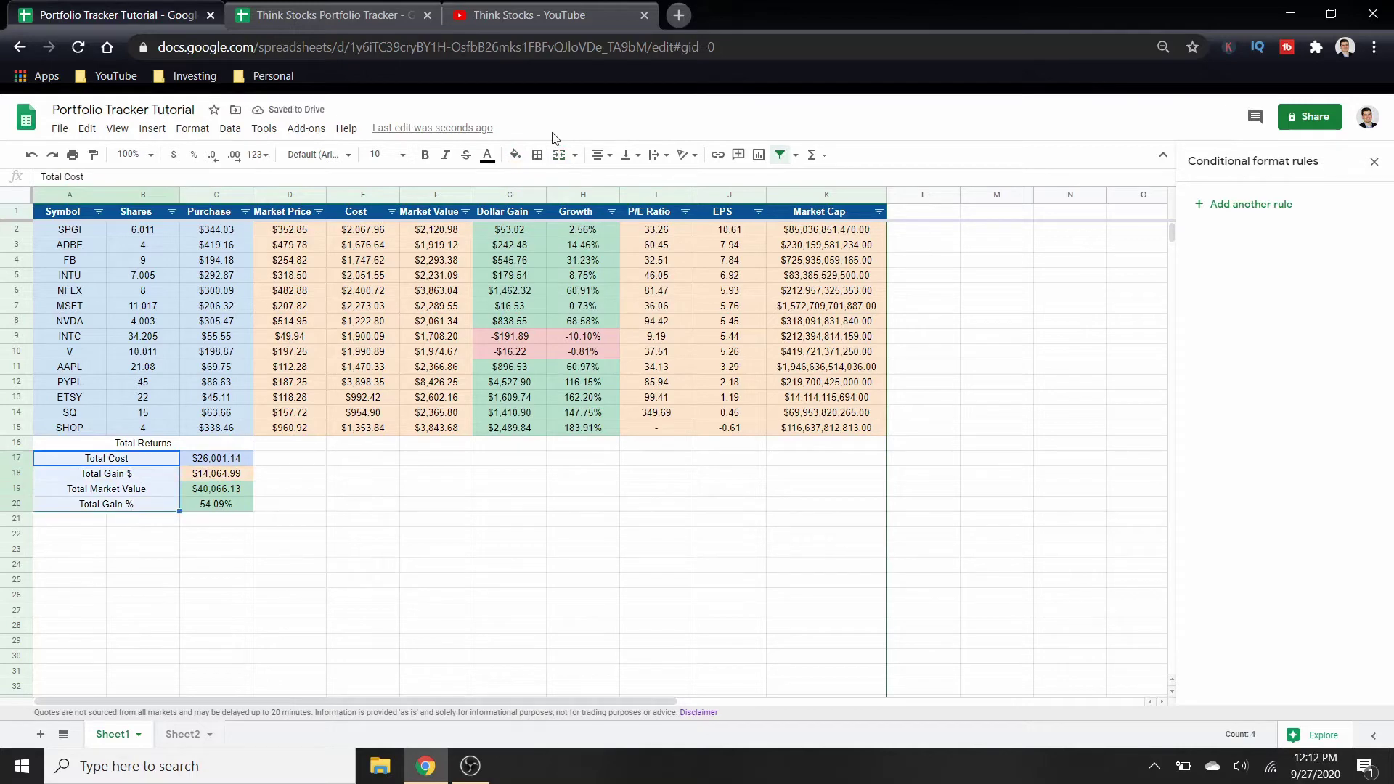
Fill labels A17:A20 light tan and make the Total Returns header orange, bold, size 11.
{"action": "left_click", "coordinate": [525, 155]}
{"action": "left_click", "coordinate": [558, 247]}
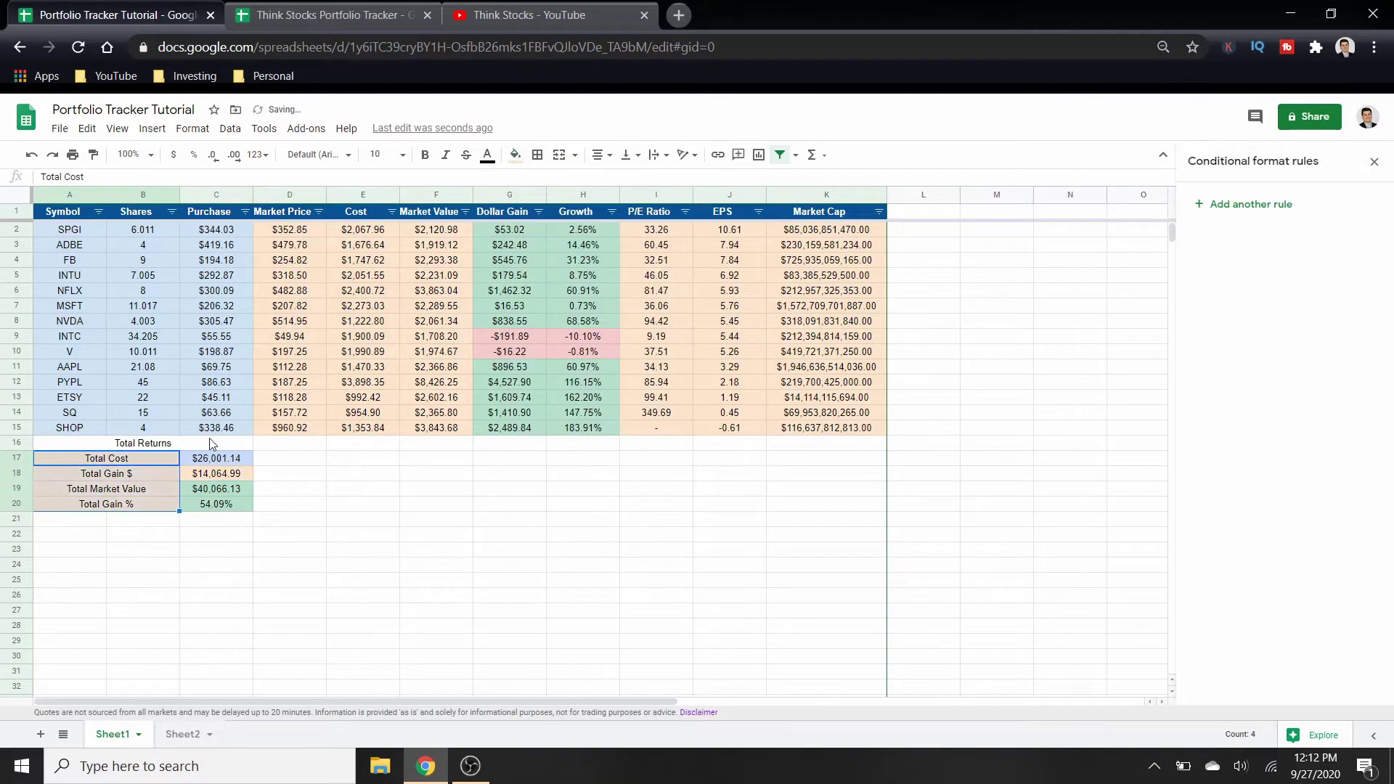
{"action": "left_click", "coordinate": [201, 445]}
{"action": "left_click", "coordinate": [516, 155]}
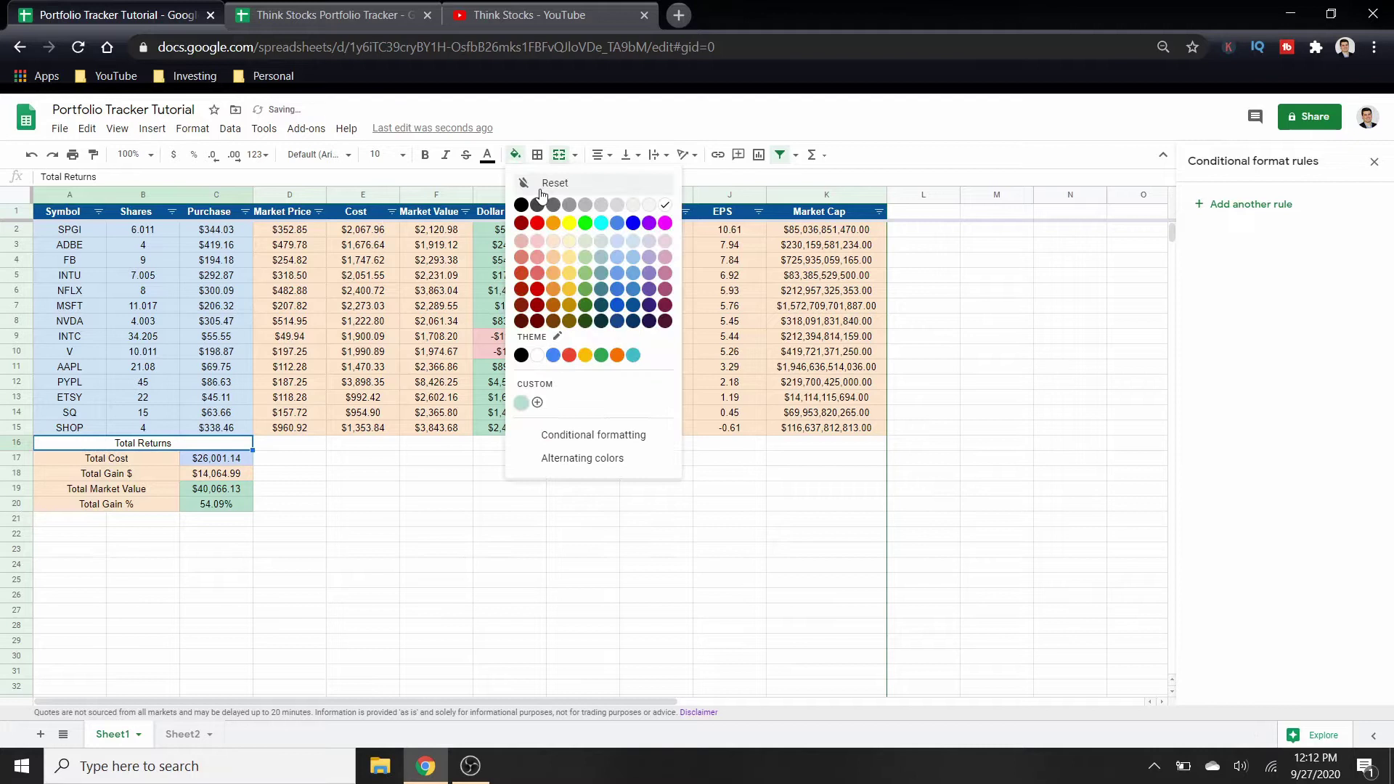
{"action": "left_click", "coordinate": [617, 355]}
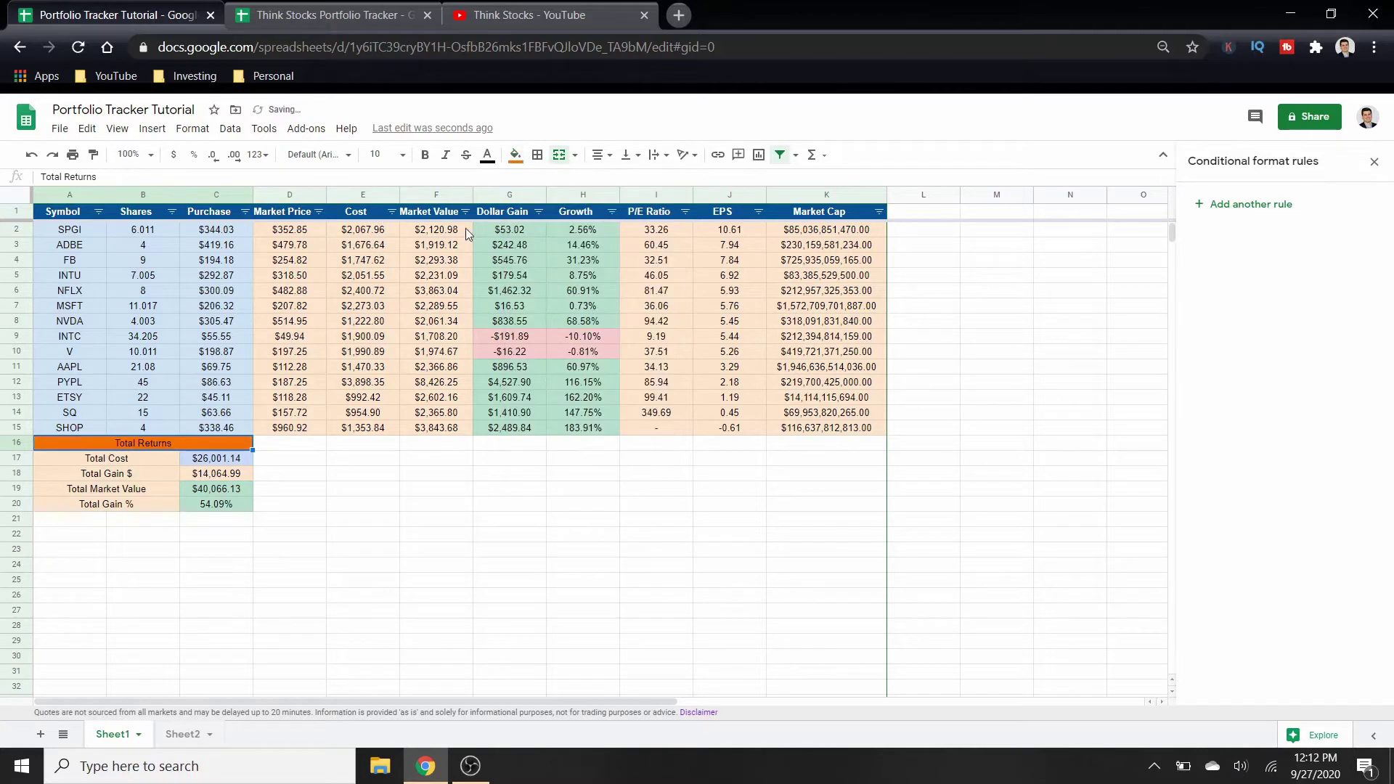
{"action": "left_click", "coordinate": [425, 156]}
{"action": "left_click", "coordinate": [402, 154]}
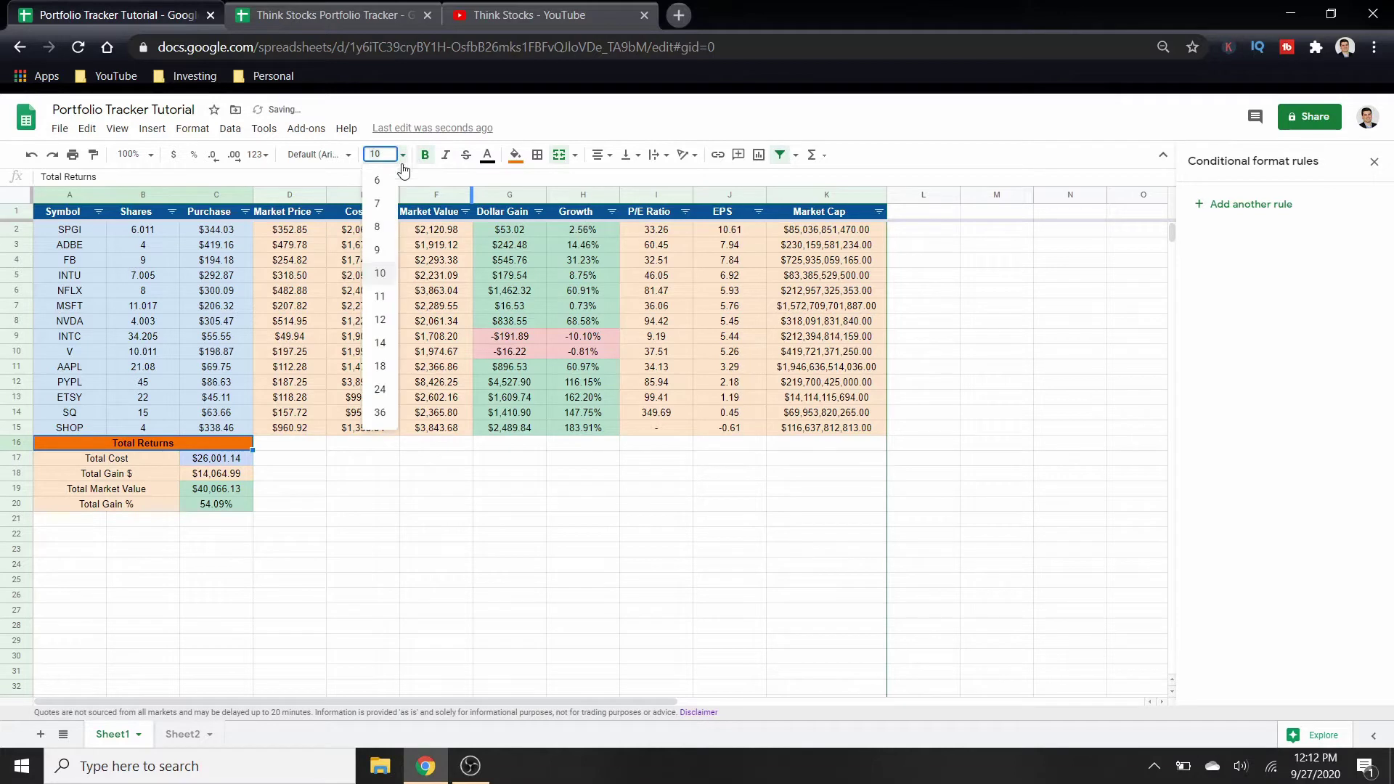
{"action": "left_click", "coordinate": [380, 296]}
{"action": "left_click", "coordinate": [409, 588]}
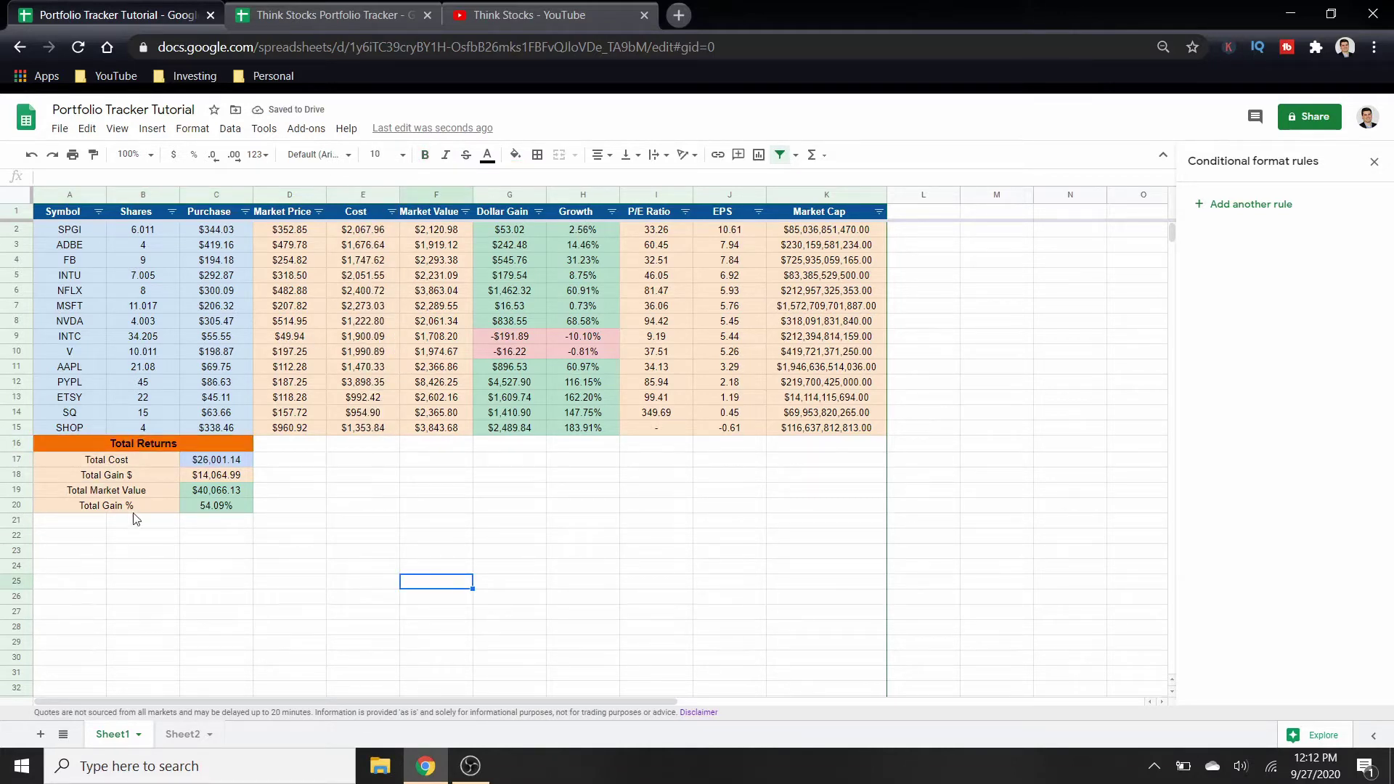
Bold the whole Total Returns block after checking it against the Think Stocks tracker.
{"action": "left_click", "coordinate": [316, 9]}
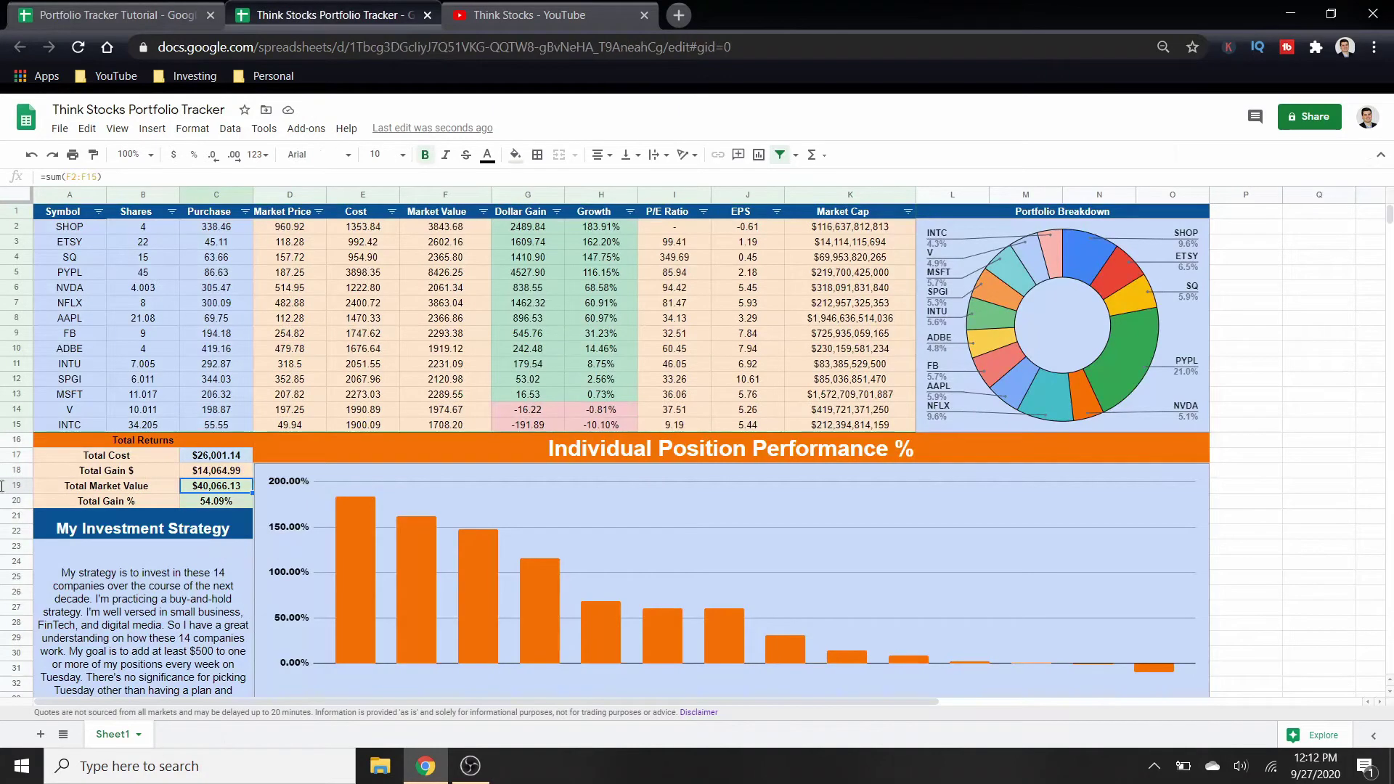
{"action": "left_click", "coordinate": [33, 8]}
{"action": "left_click_drag", "start_coordinate": [133, 444], "coordinate": [156, 504]}
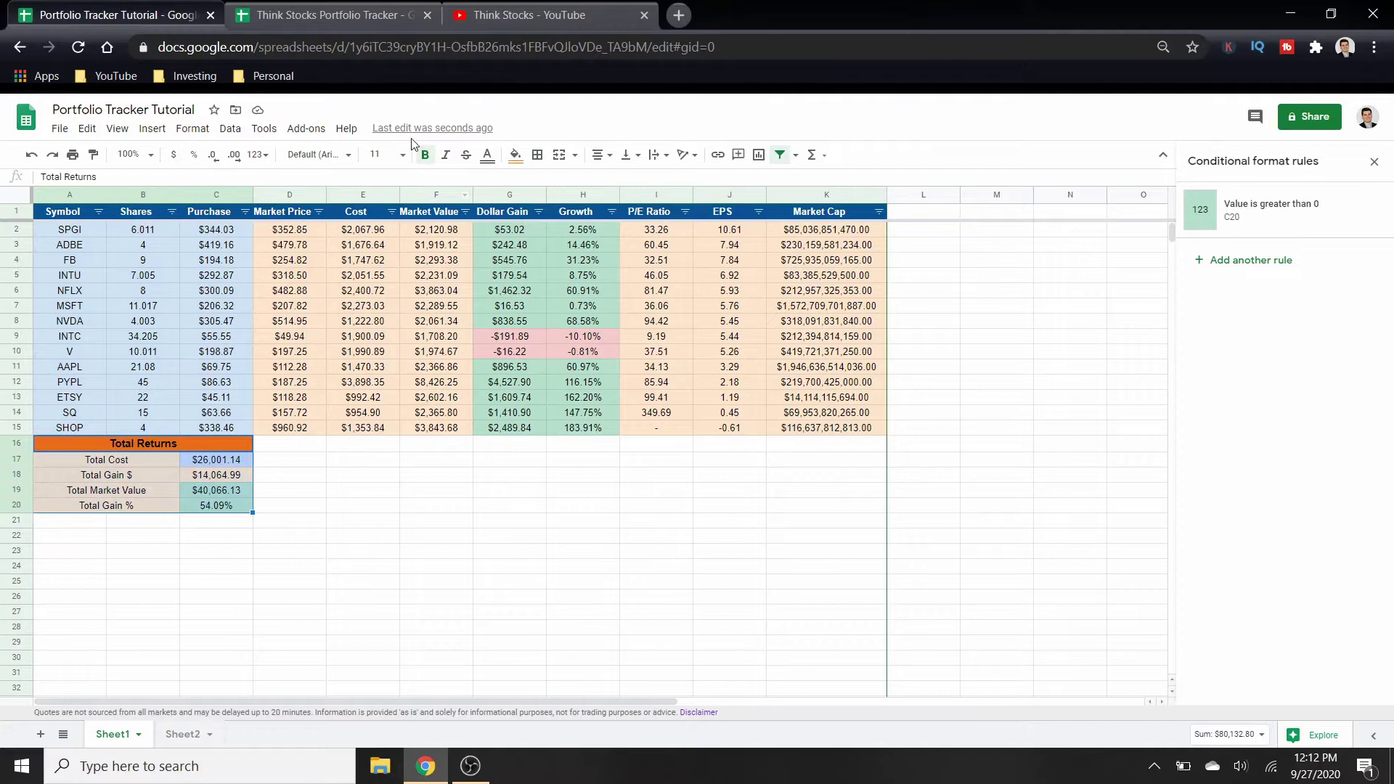
{"action": "left_click", "coordinate": [427, 157]}
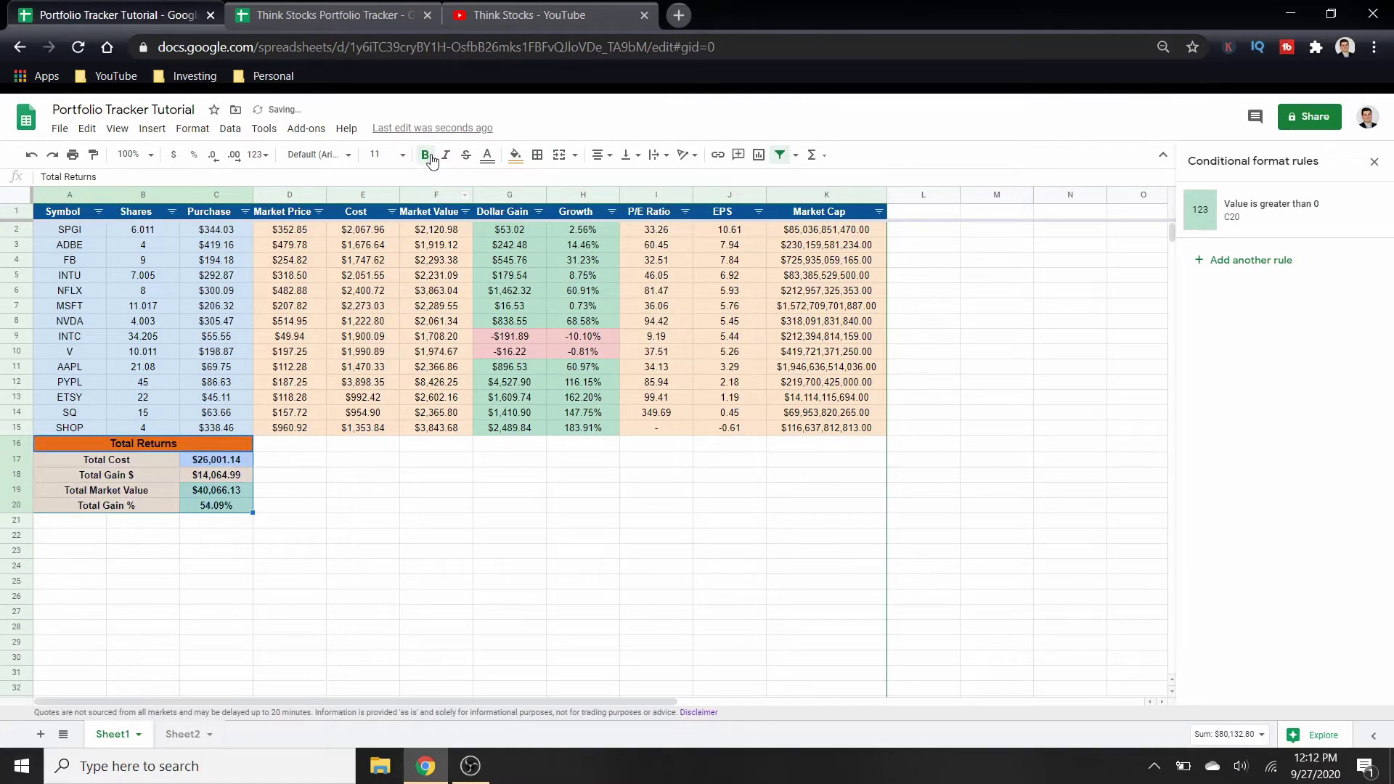
{"action": "left_click", "coordinate": [435, 687]}
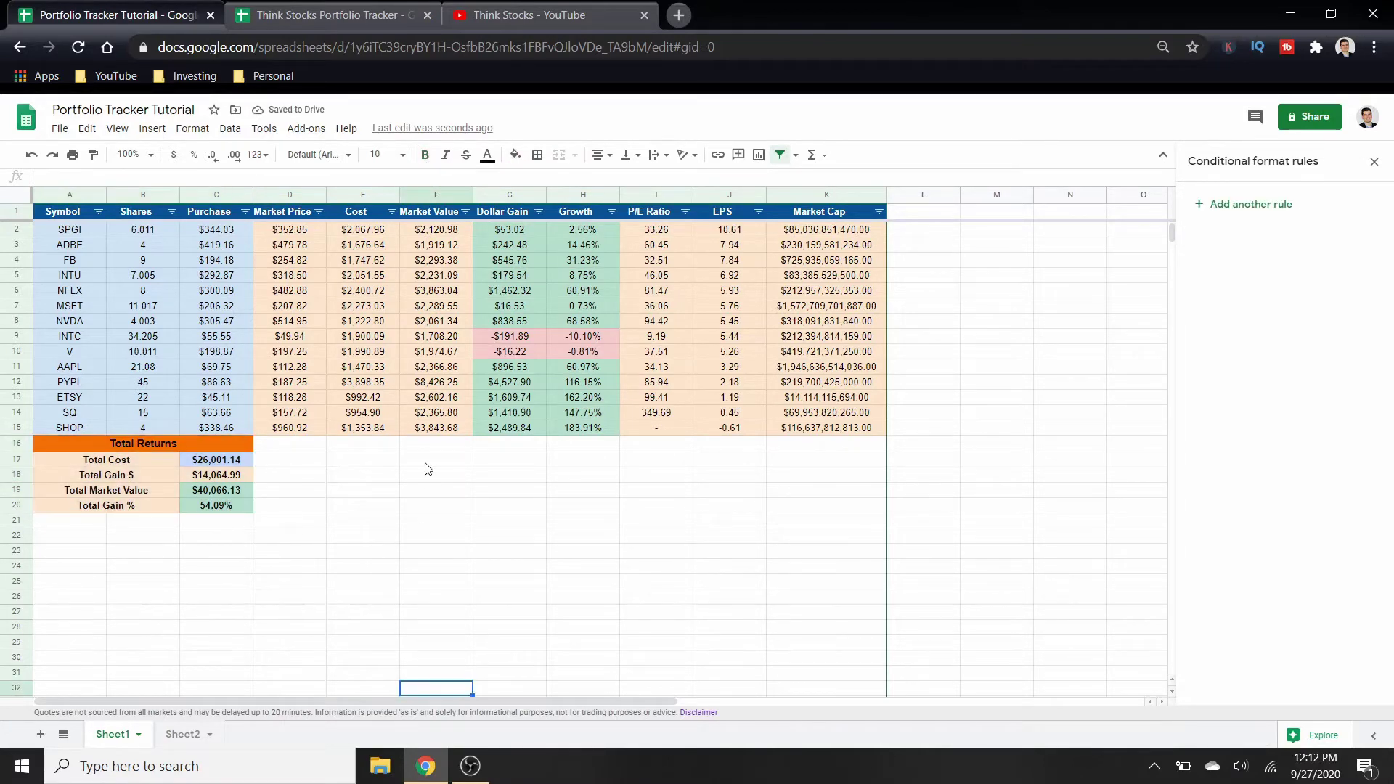
{"action": "left_click", "coordinate": [319, 15]}
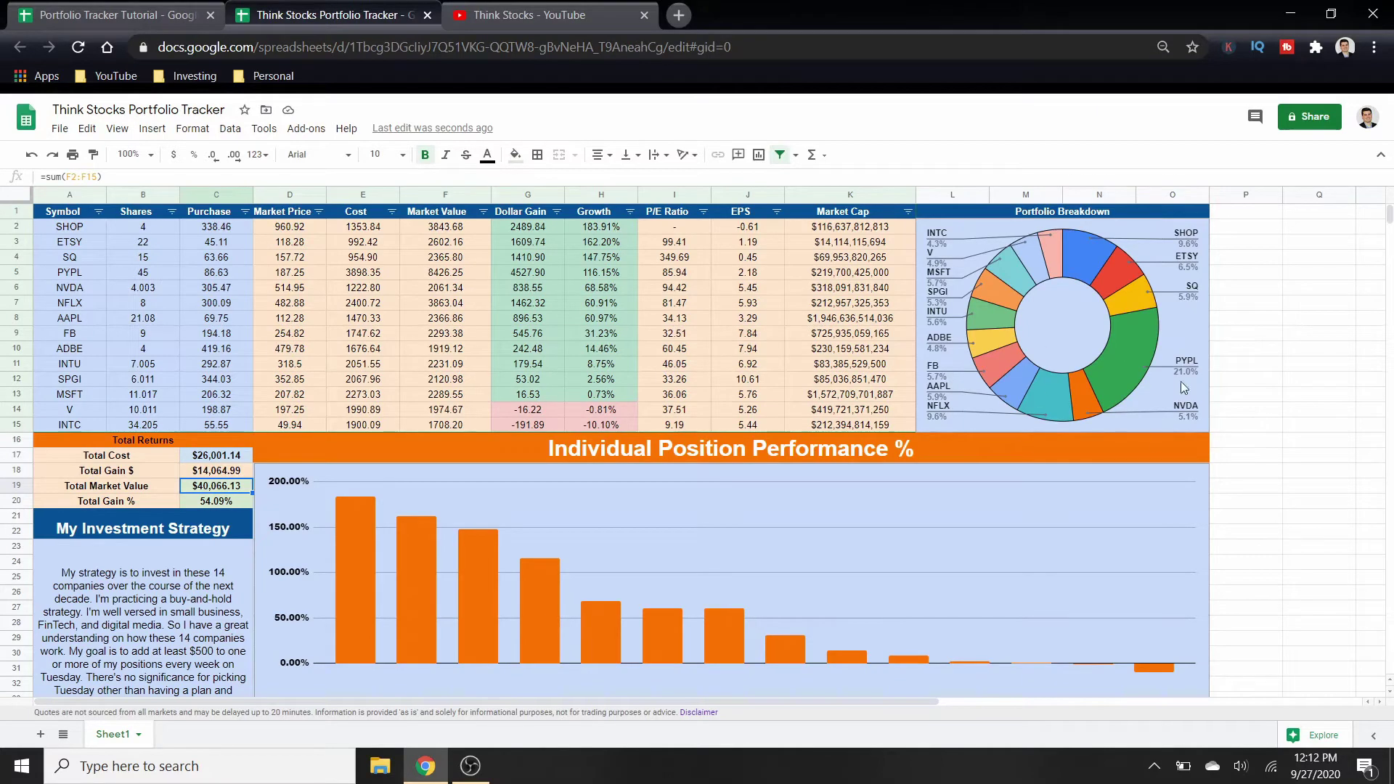
Flip between the Think Stocks and tutorial tabs, ending on the tutorial with L1 selected.
{"action": "left_click", "coordinate": [117, 14]}
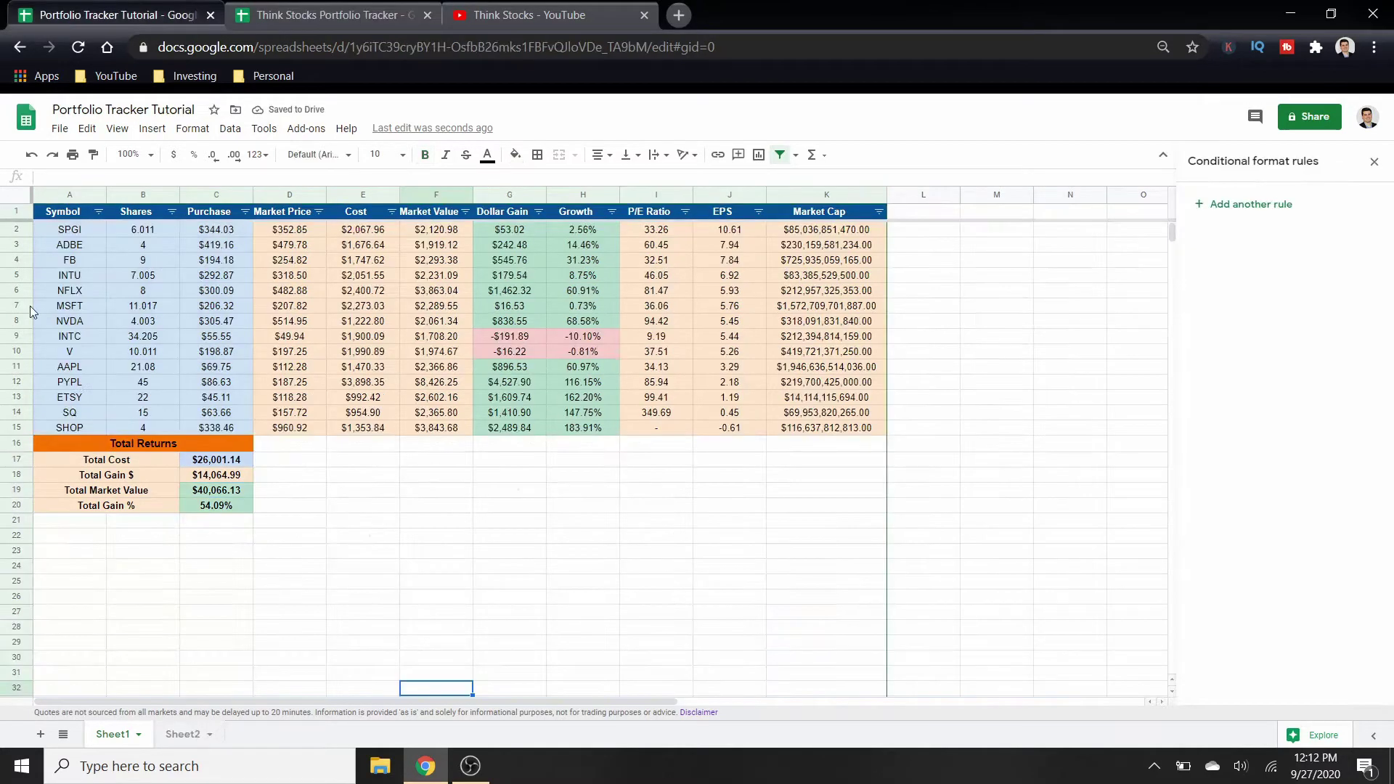
{"action": "left_click", "coordinate": [609, 496]}
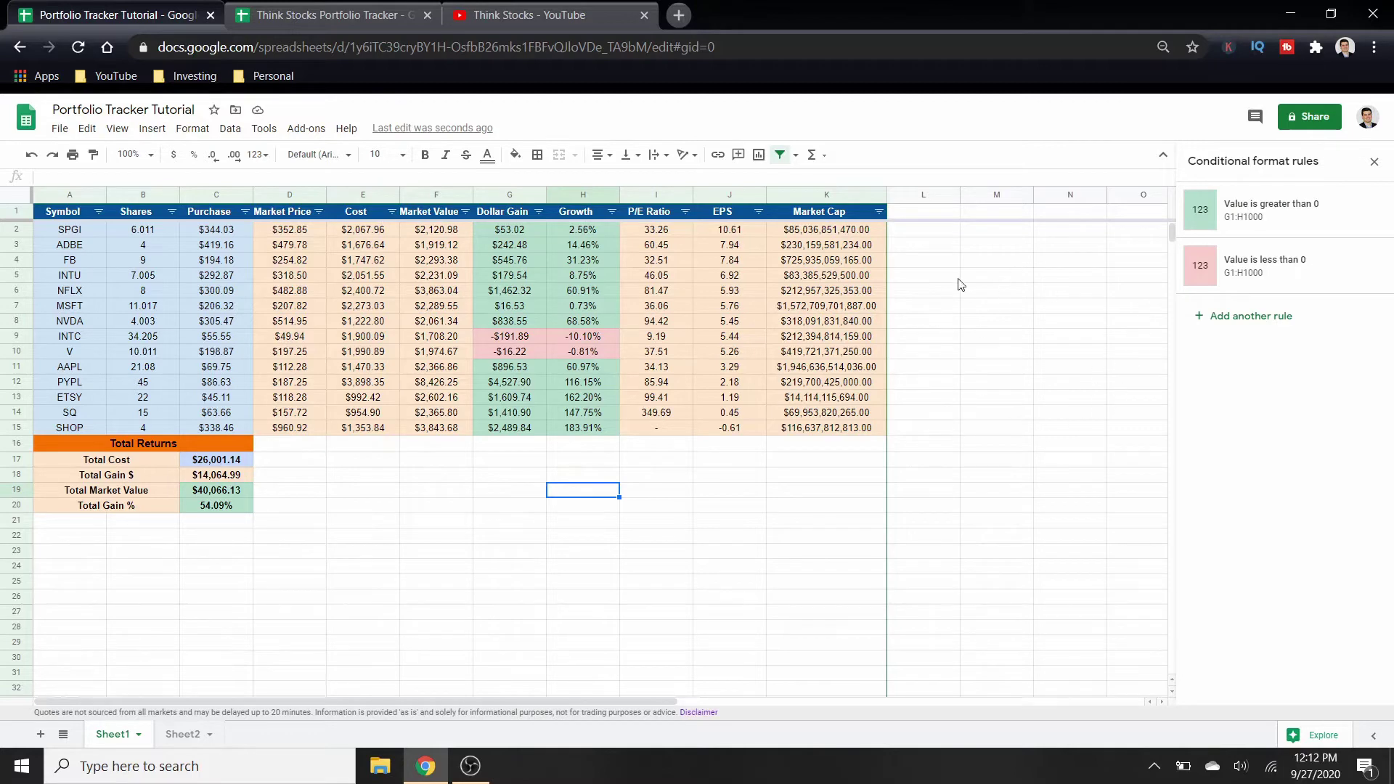
{"action": "key", "text": "ctrl+Tab"}
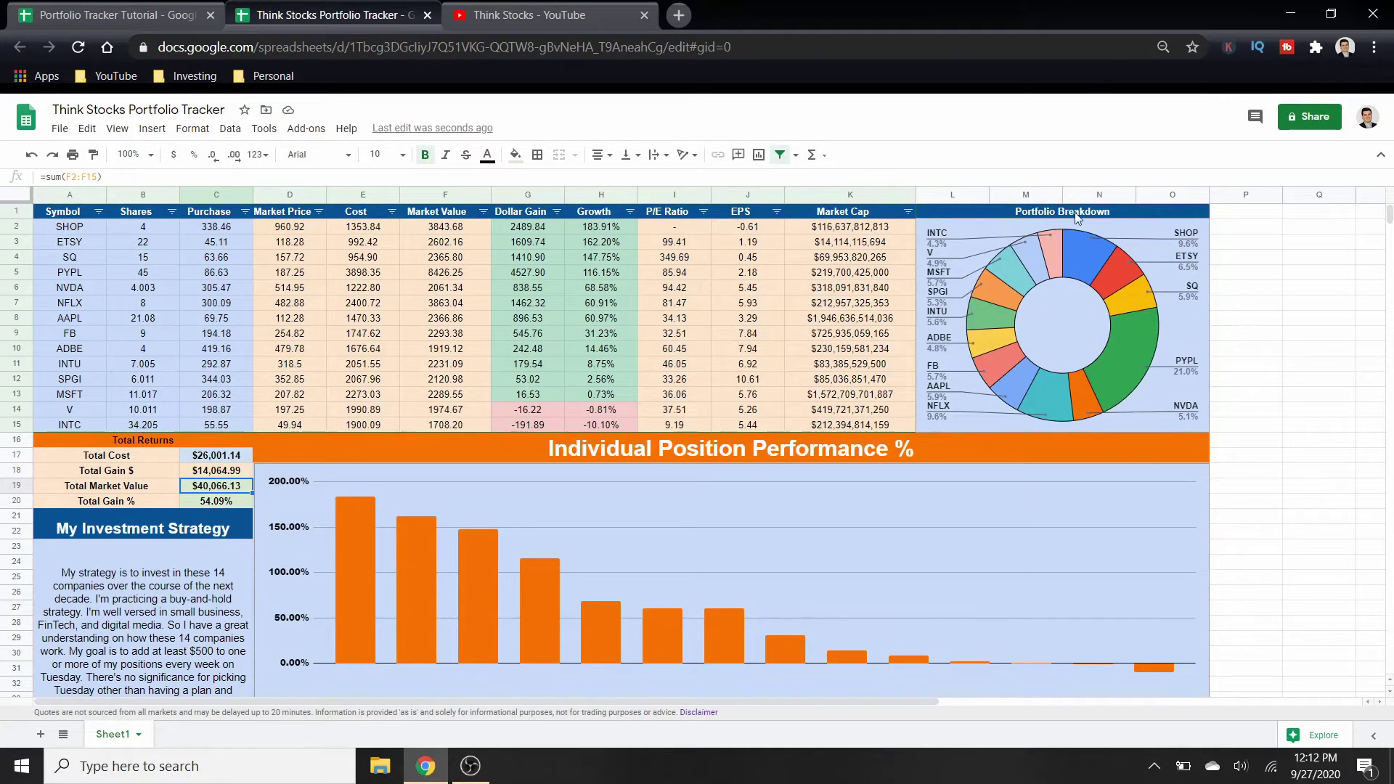
{"action": "key", "text": "ctrl+shift+Tab"}
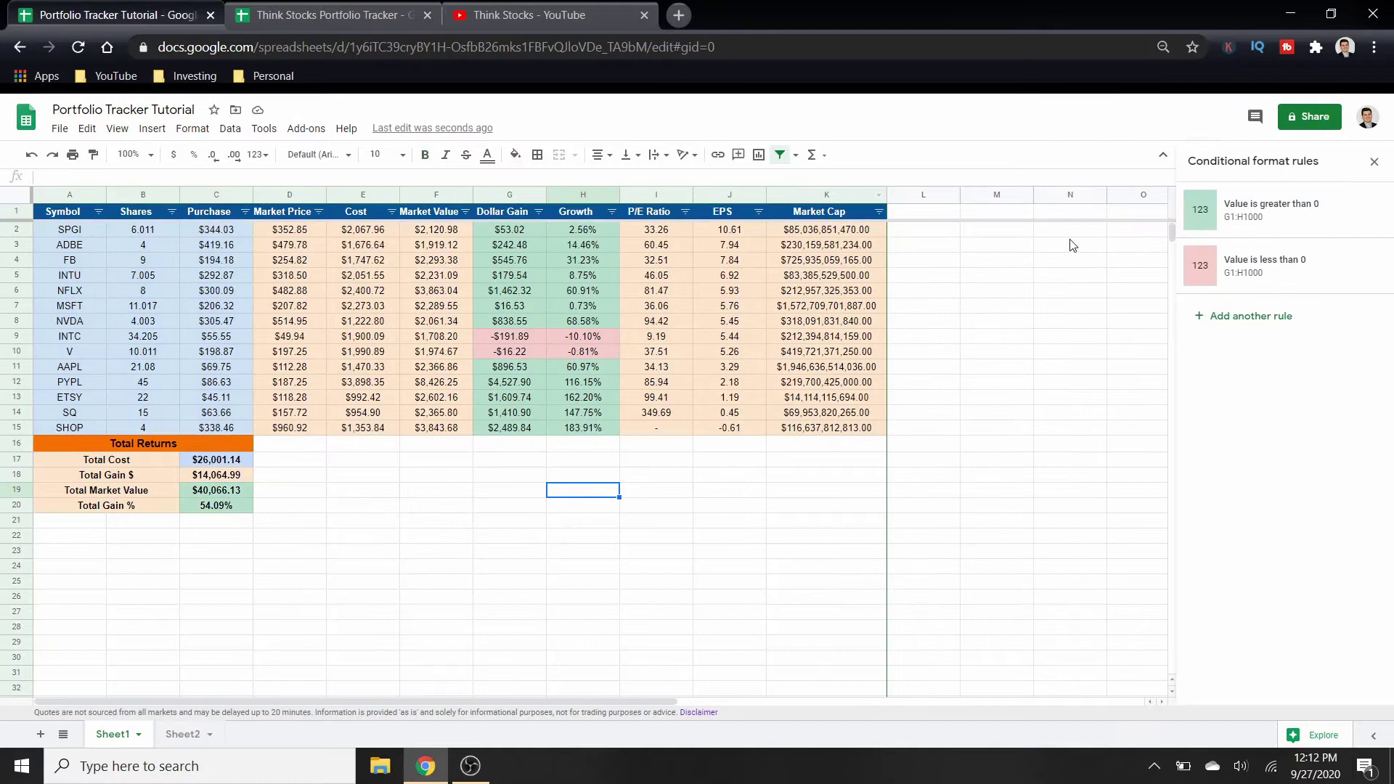
{"action": "left_click_drag", "start_coordinate": [931, 217], "coordinate": [1124, 220]}
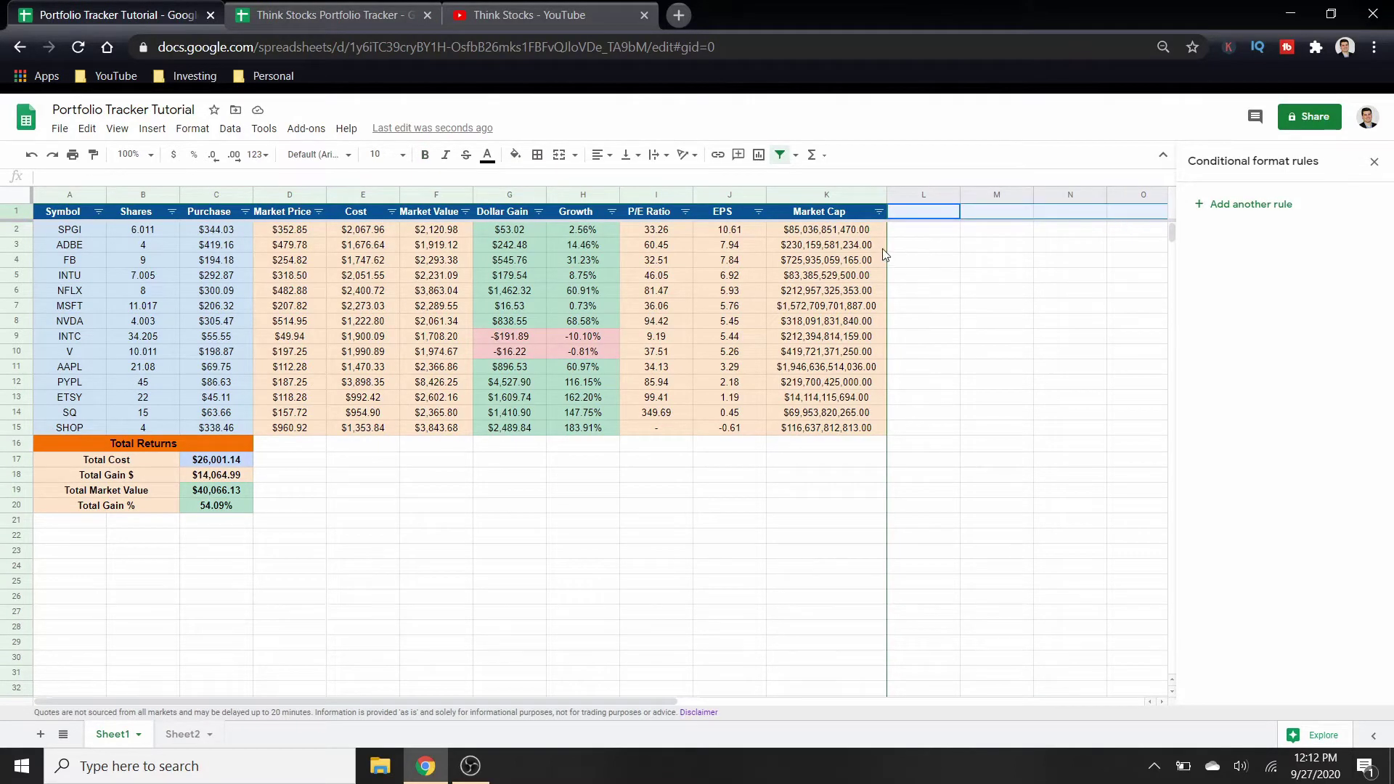
{"action": "left_click_drag", "start_coordinate": [917, 236], "coordinate": [986, 241]}
{"action": "left_click", "coordinate": [909, 215]}
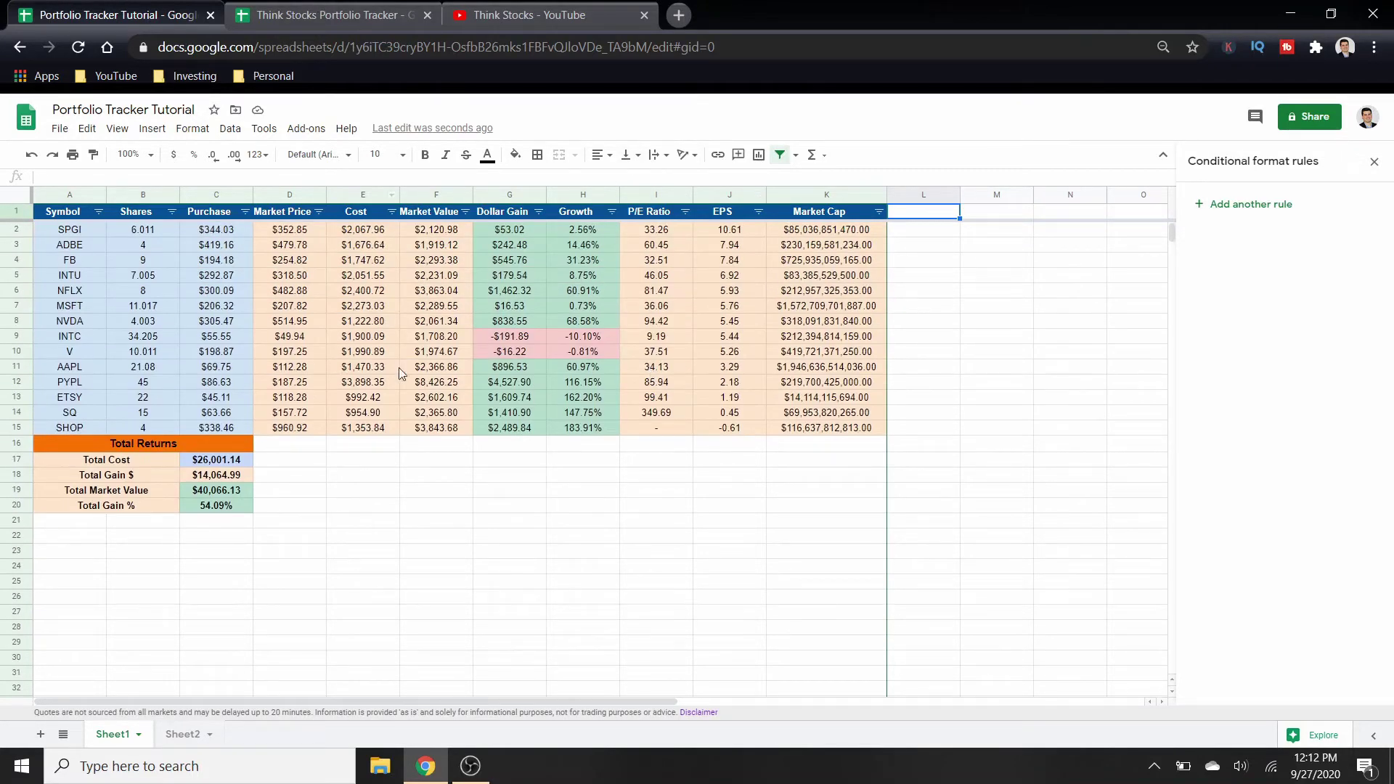
Freeze Sheet1's header row 1, then test it by scrolling and switching to Sheet2 and back.
{"action": "left_click", "coordinate": [185, 746]}
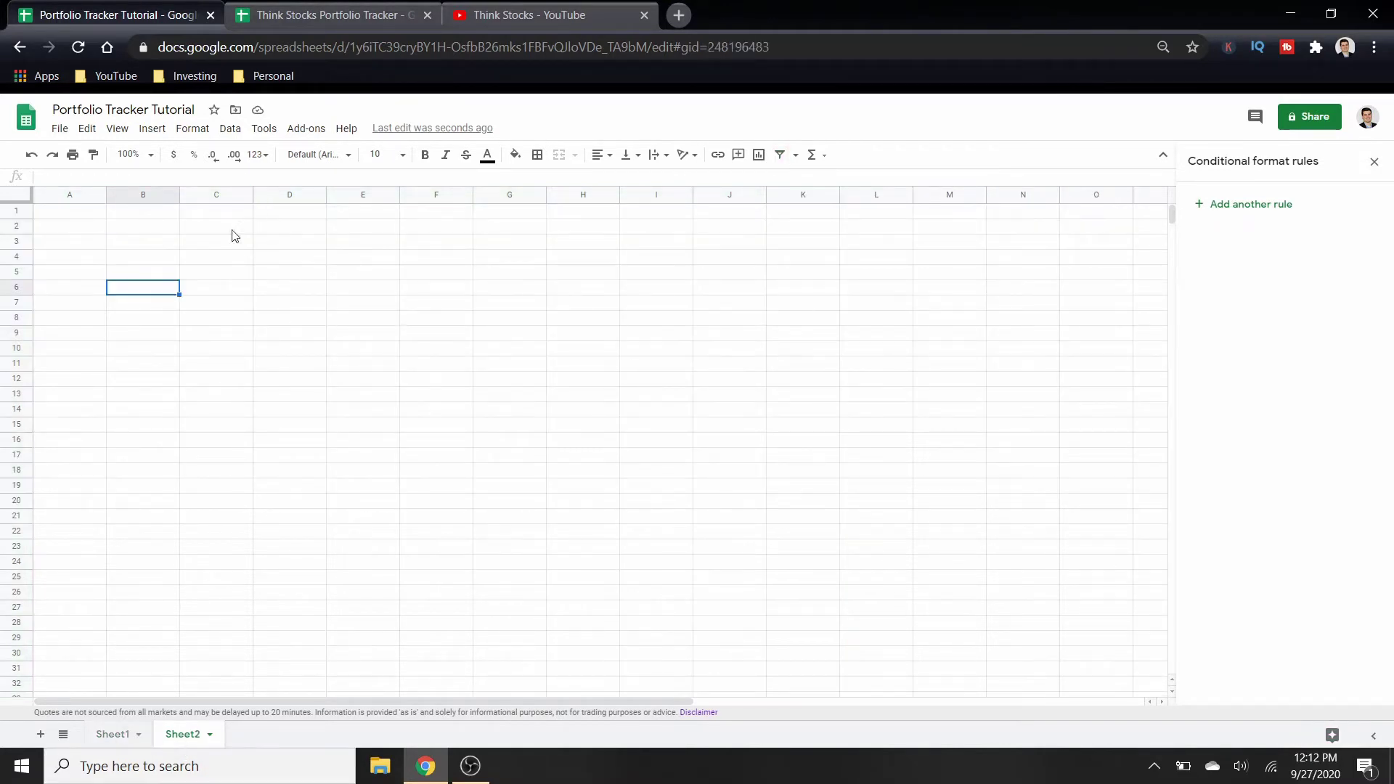
{"action": "left_click", "coordinate": [114, 736]}
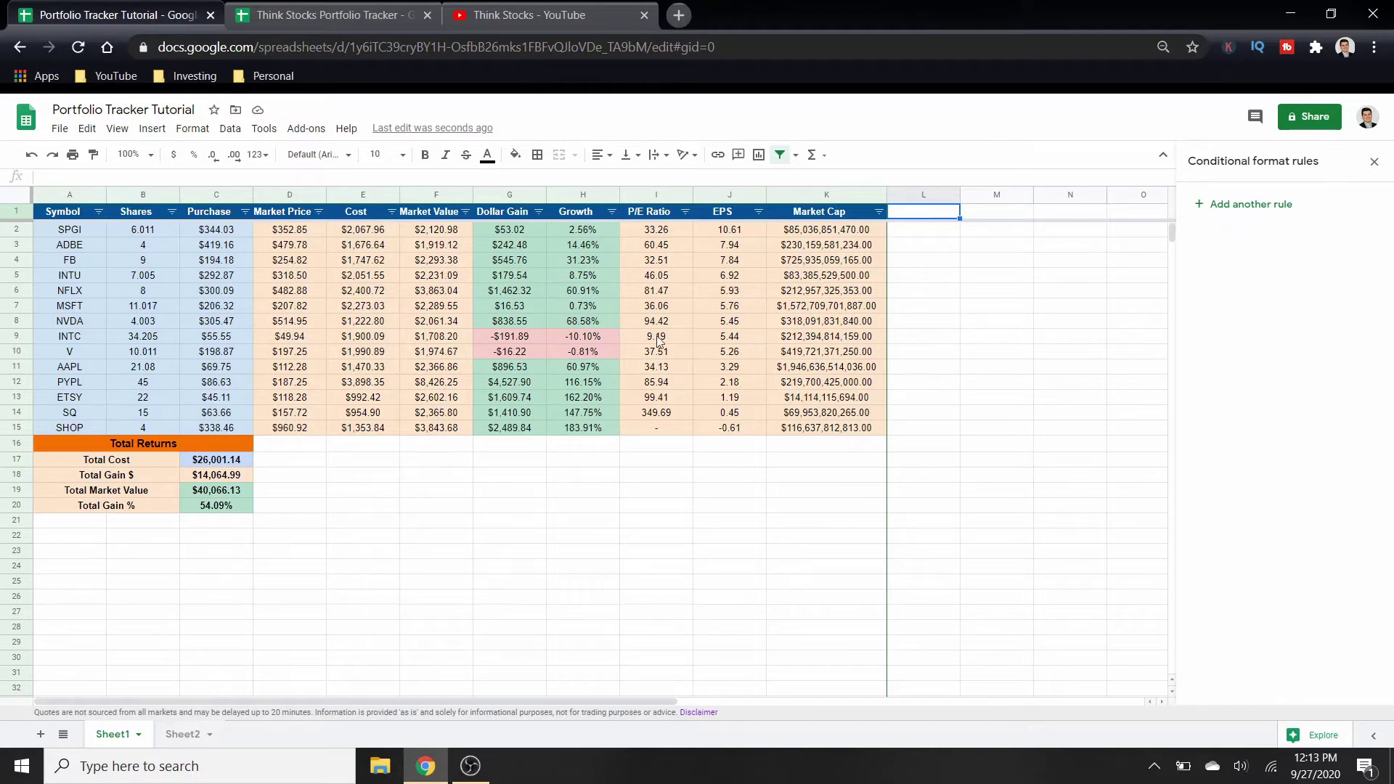
{"action": "left_click", "coordinate": [26, 216]}
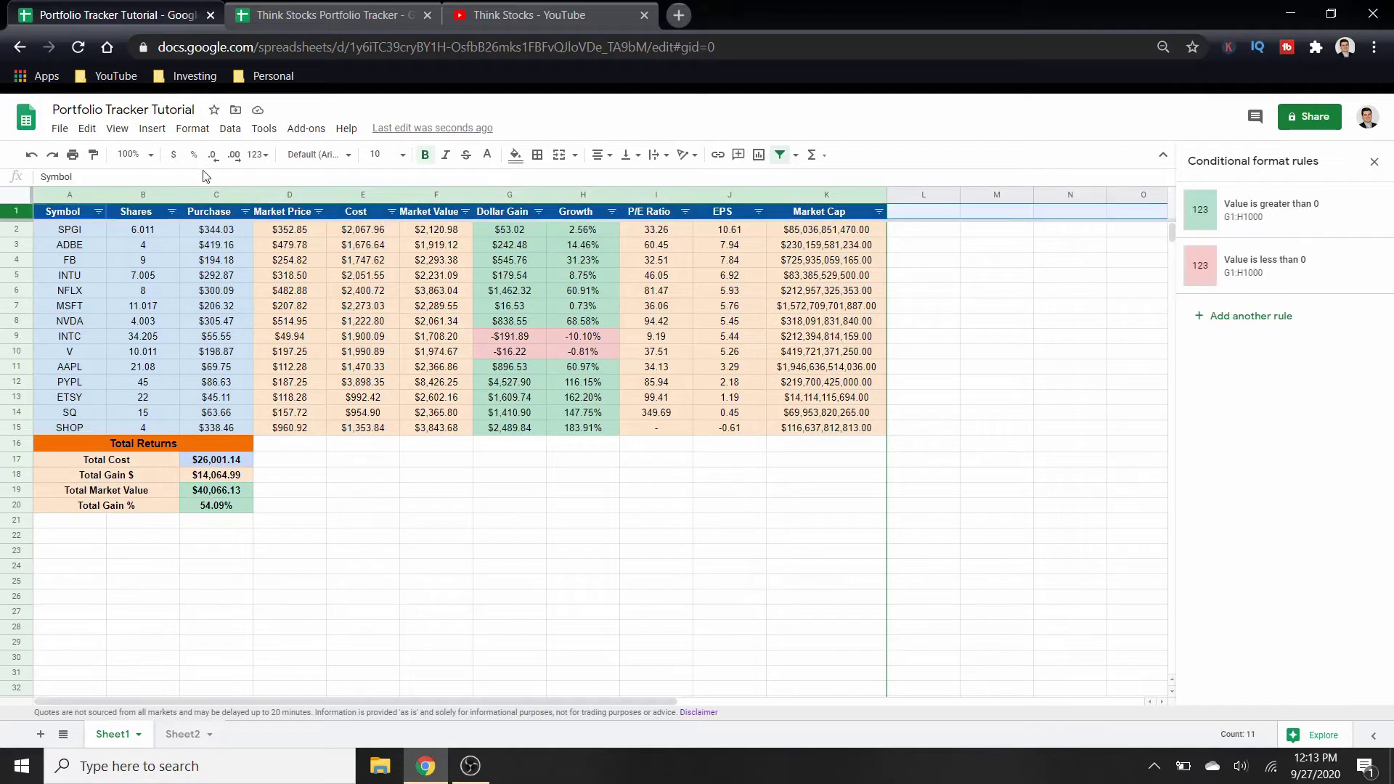
{"action": "left_click", "coordinate": [120, 130]}
{"action": "mouse_move", "coordinate": [165, 169]}
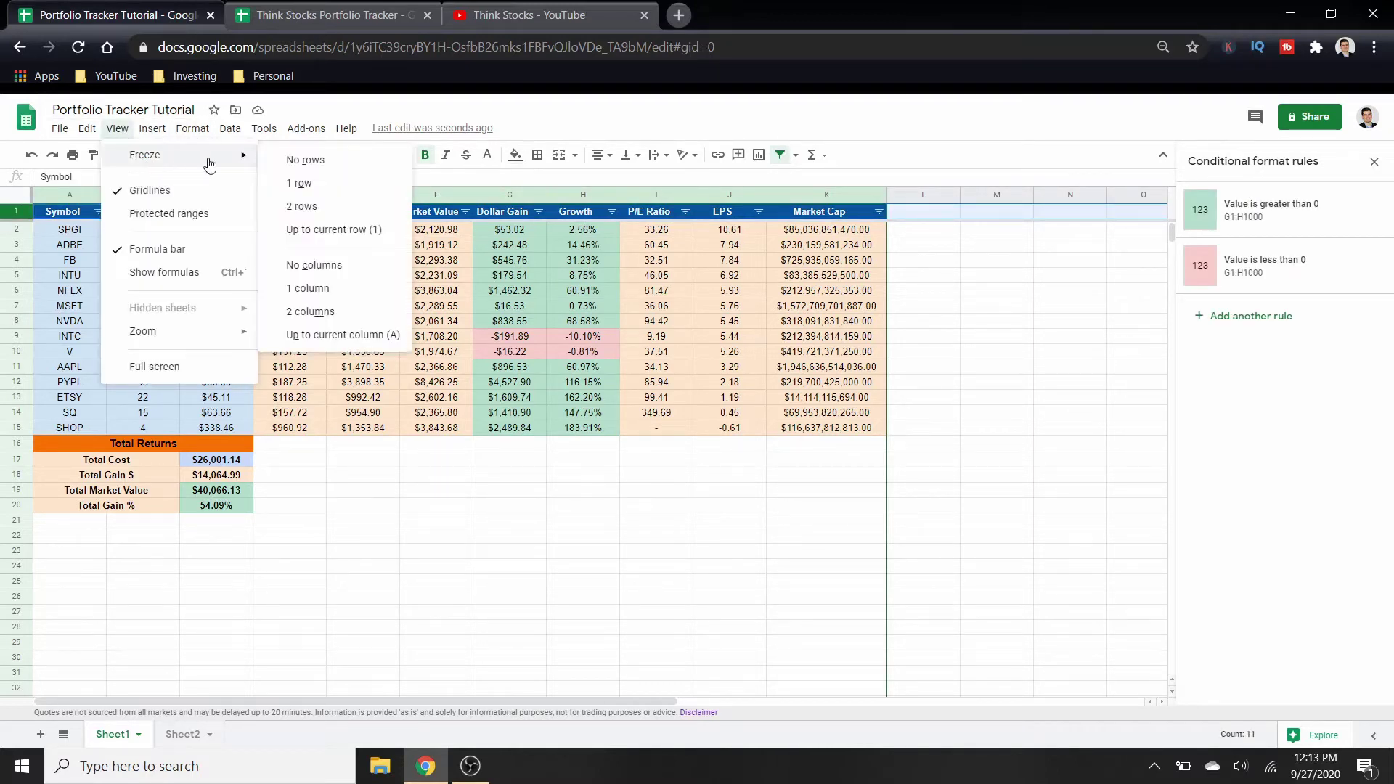
{"action": "left_click", "coordinate": [291, 171]}
{"action": "left_click", "coordinate": [451, 588]}
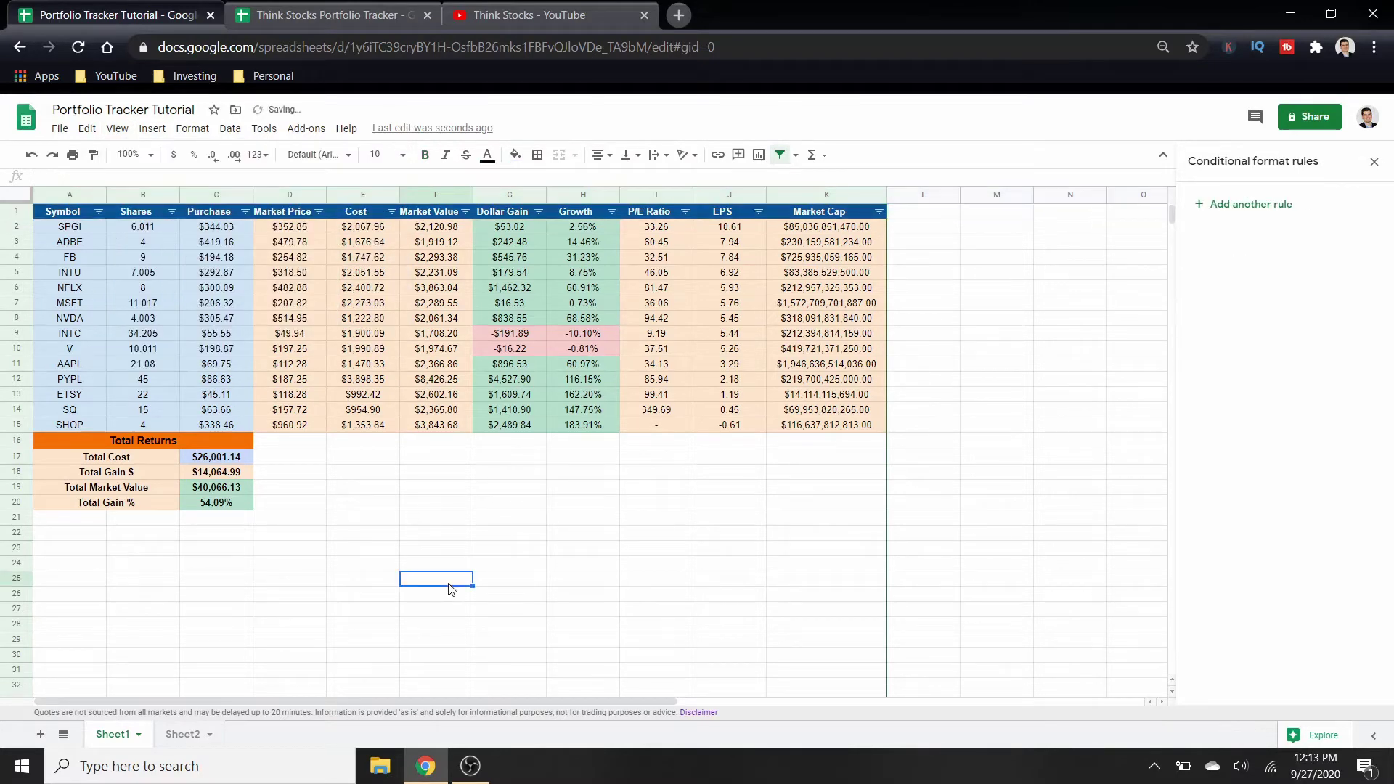
{"action": "scroll", "coordinate": [368, 661], "scroll_direction": "down", "scroll_amount": 5}
{"action": "scroll", "coordinate": [369, 662], "scroll_direction": "up", "scroll_amount": 5}
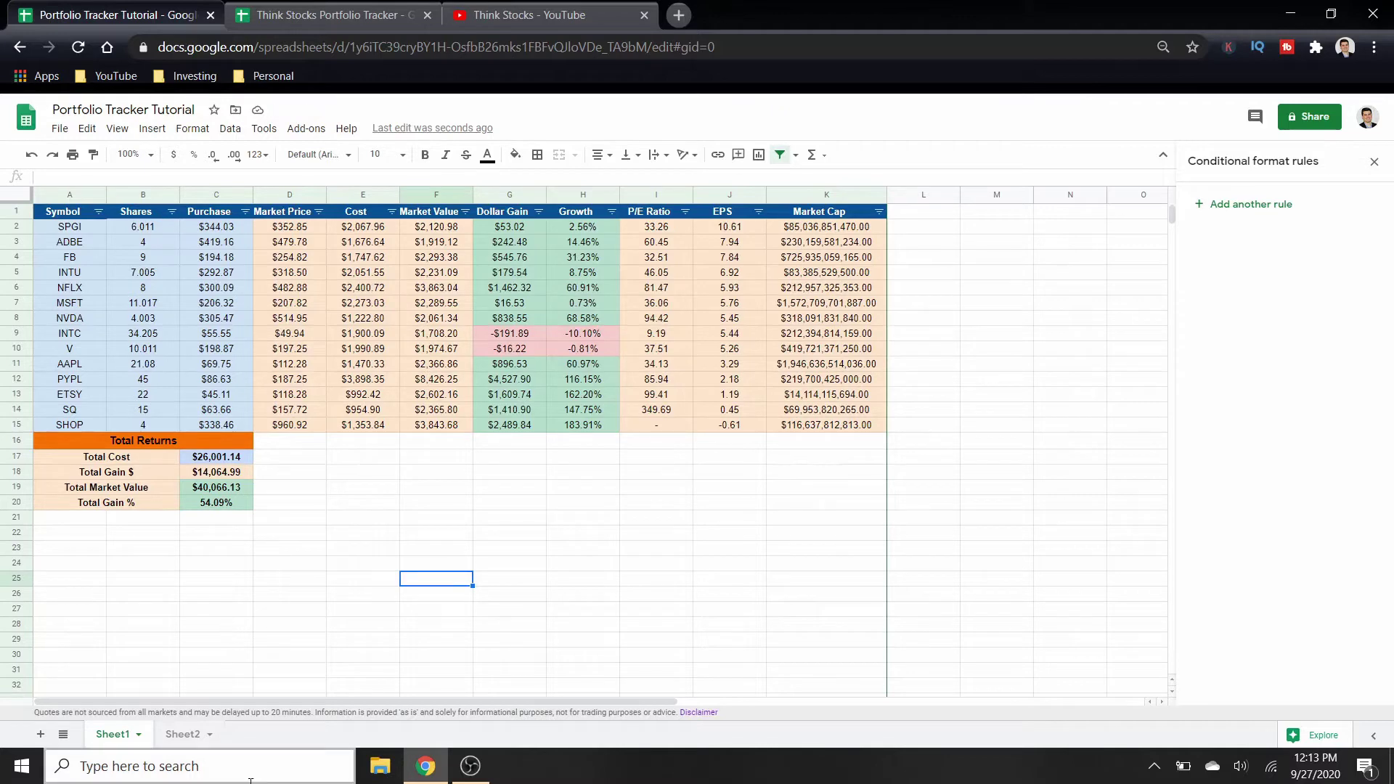
{"action": "left_click", "coordinate": [186, 736]}
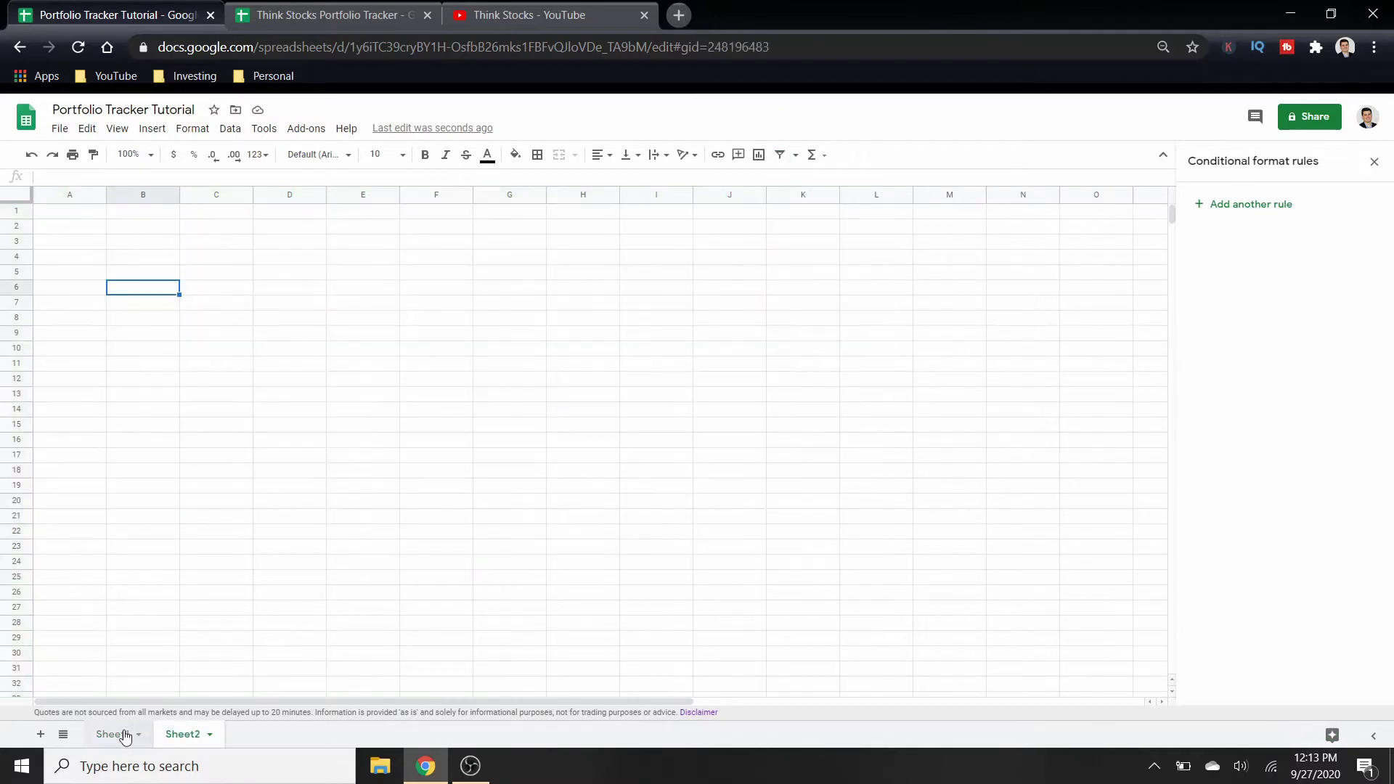
{"action": "left_click", "coordinate": [122, 735]}
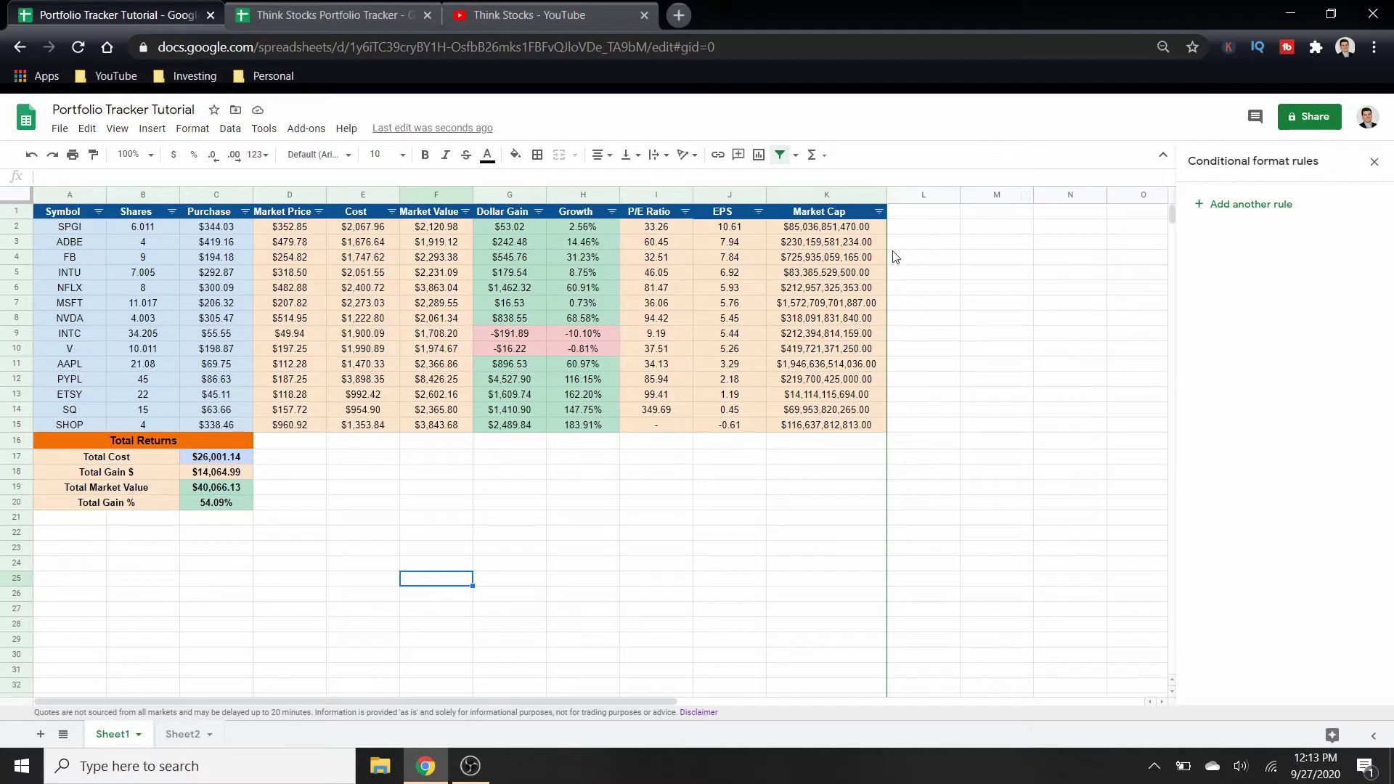
Fill L2:L15 with the ticker symbols using =A2, starting with SPGI.
{"action": "left_click", "coordinate": [922, 229]}
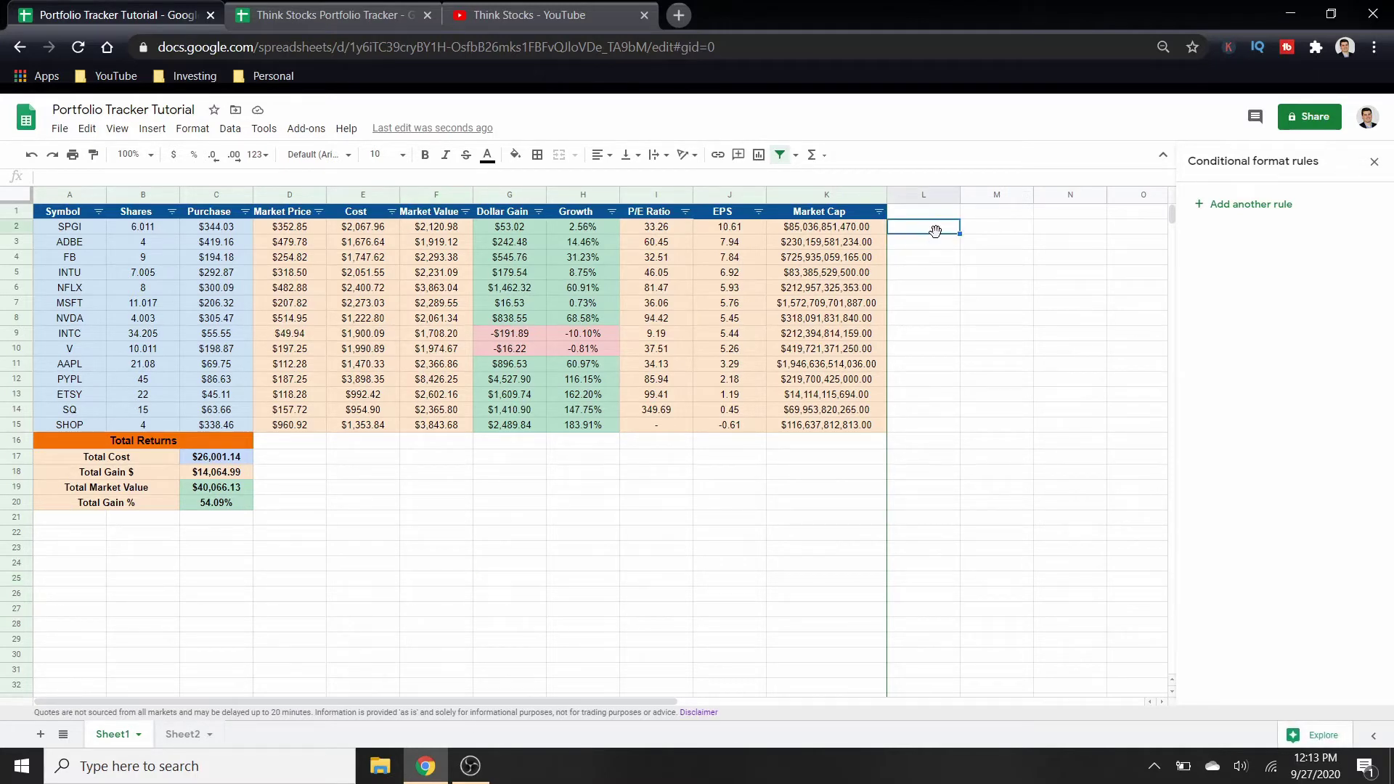
{"action": "type", "text": "="}
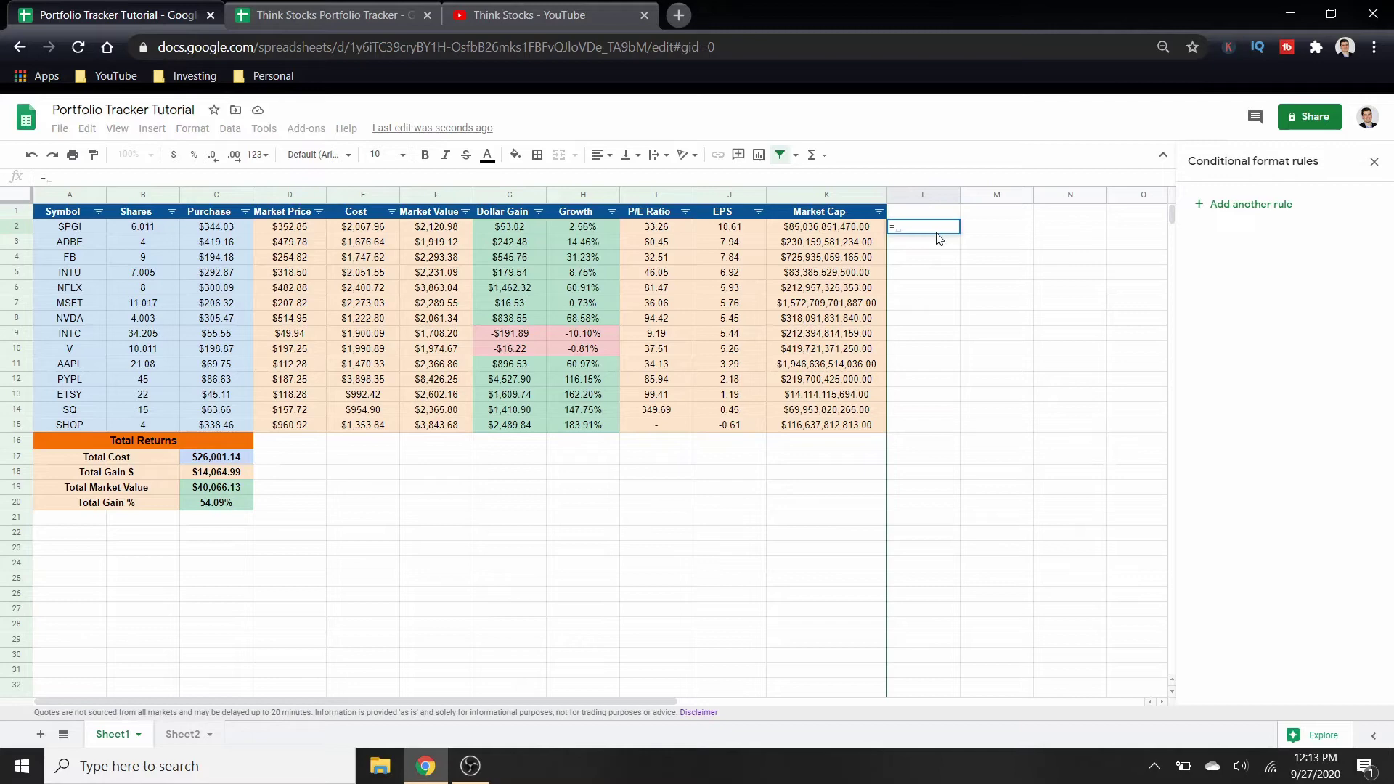
{"action": "left_click", "coordinate": [57, 228]}
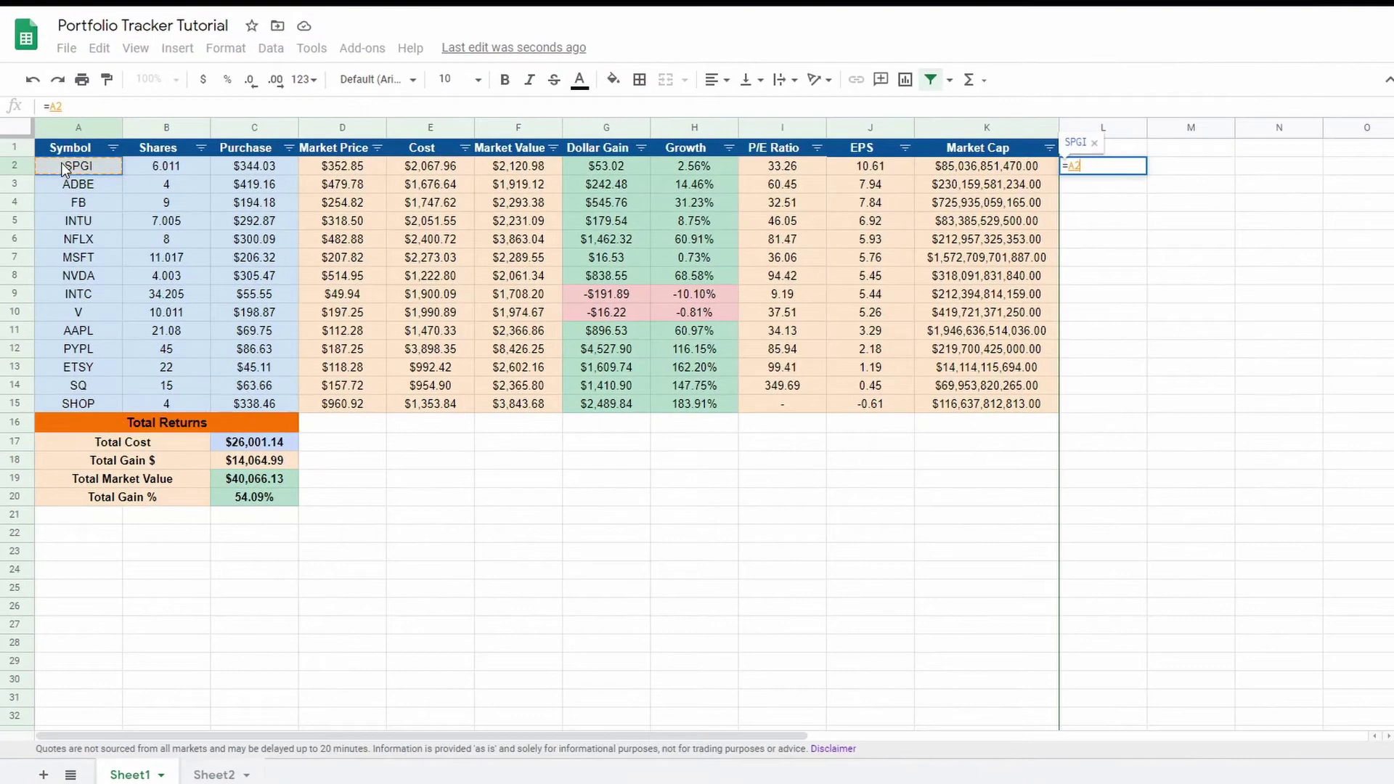
{"action": "key", "text": "Return"}
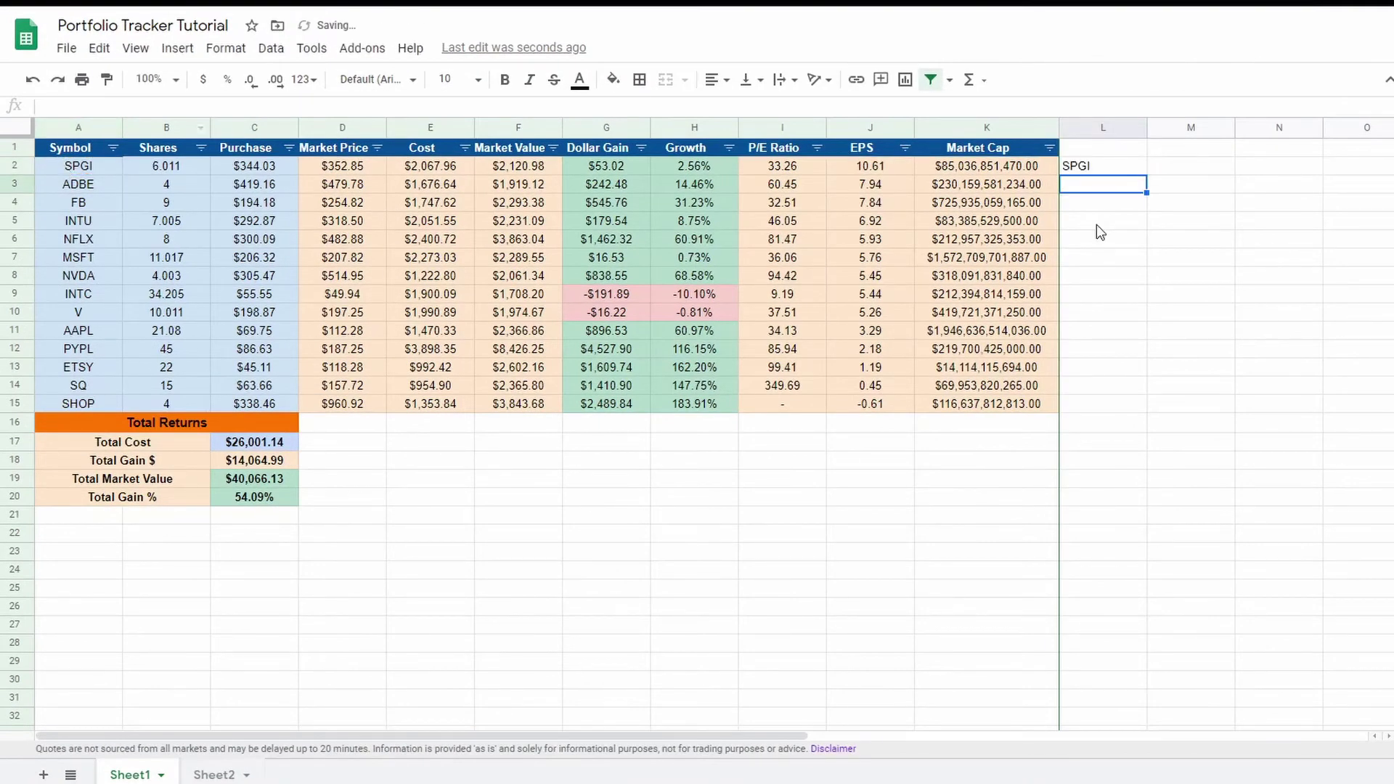
{"action": "left_click", "coordinate": [1130, 168]}
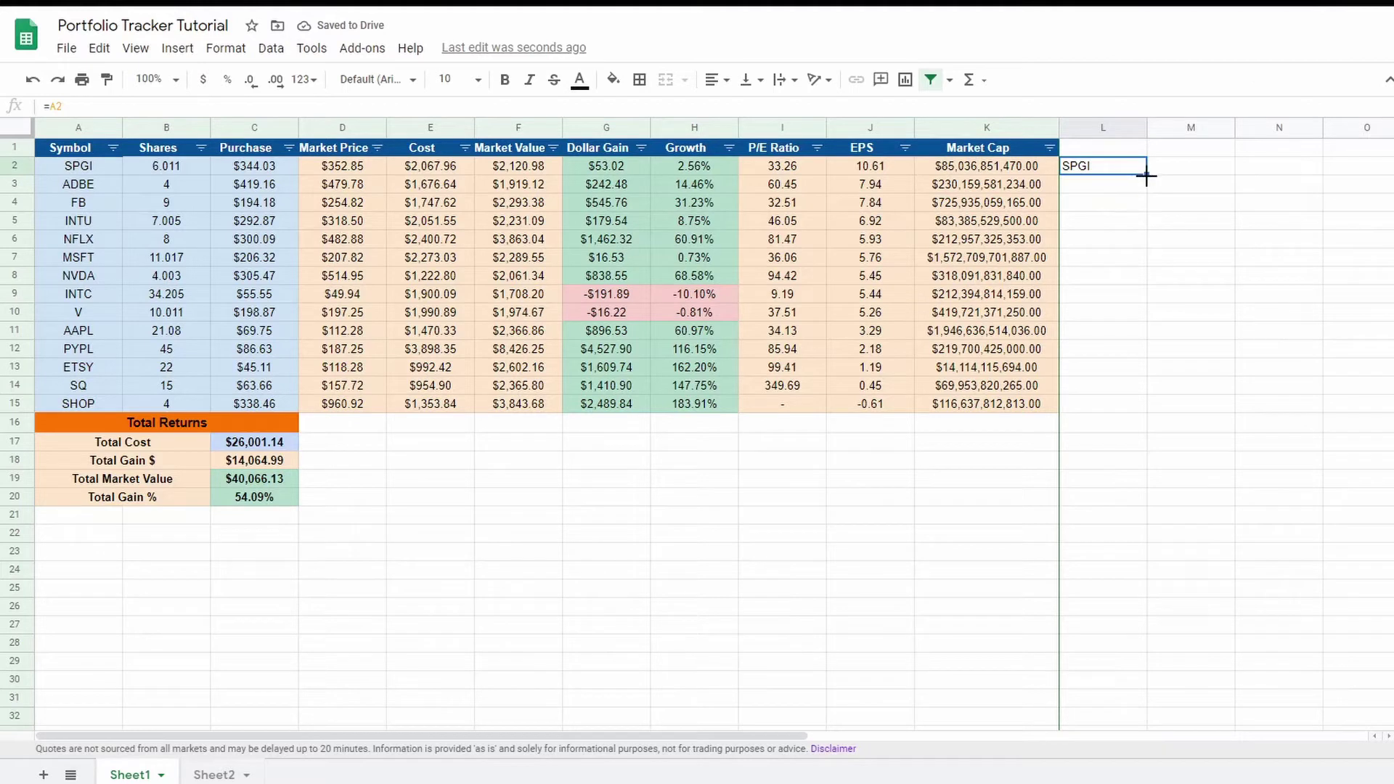
{"action": "left_click_drag", "start_coordinate": [1147, 175], "coordinate": [1141, 404]}
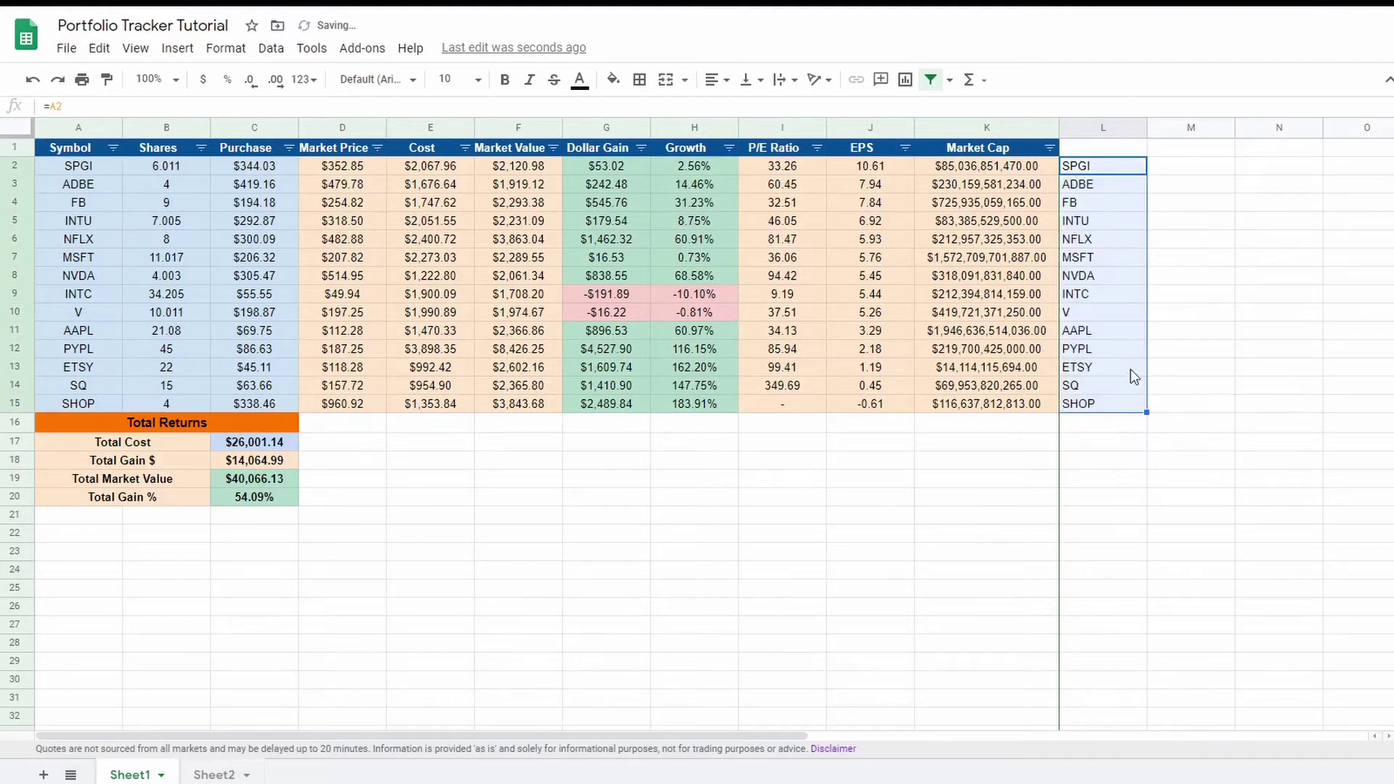
{"action": "left_click", "coordinate": [1152, 467]}
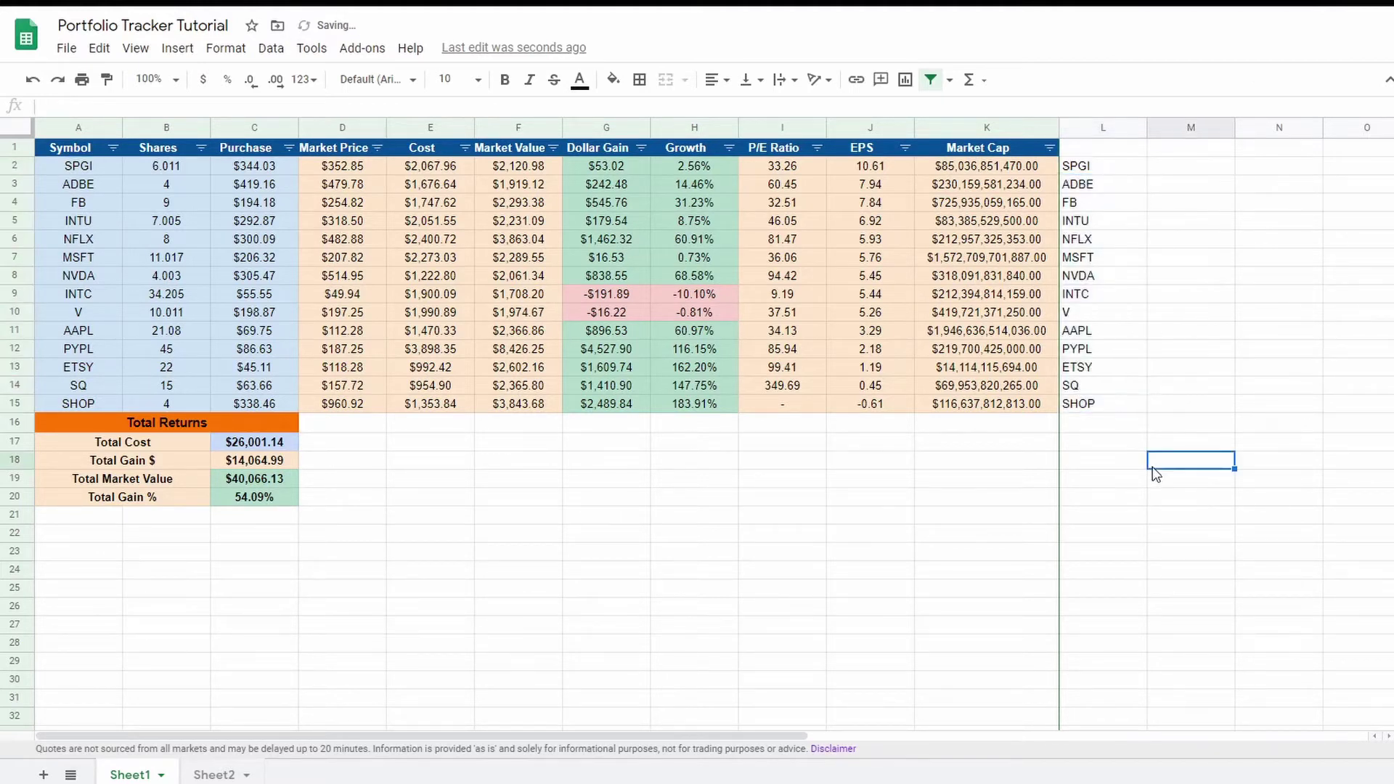
Fill M2:M15 with each holding's market value using =F2, from $2,120.98 to $3,843.68.
{"action": "left_click", "coordinate": [1204, 168]}
{"action": "type", "text": "="}
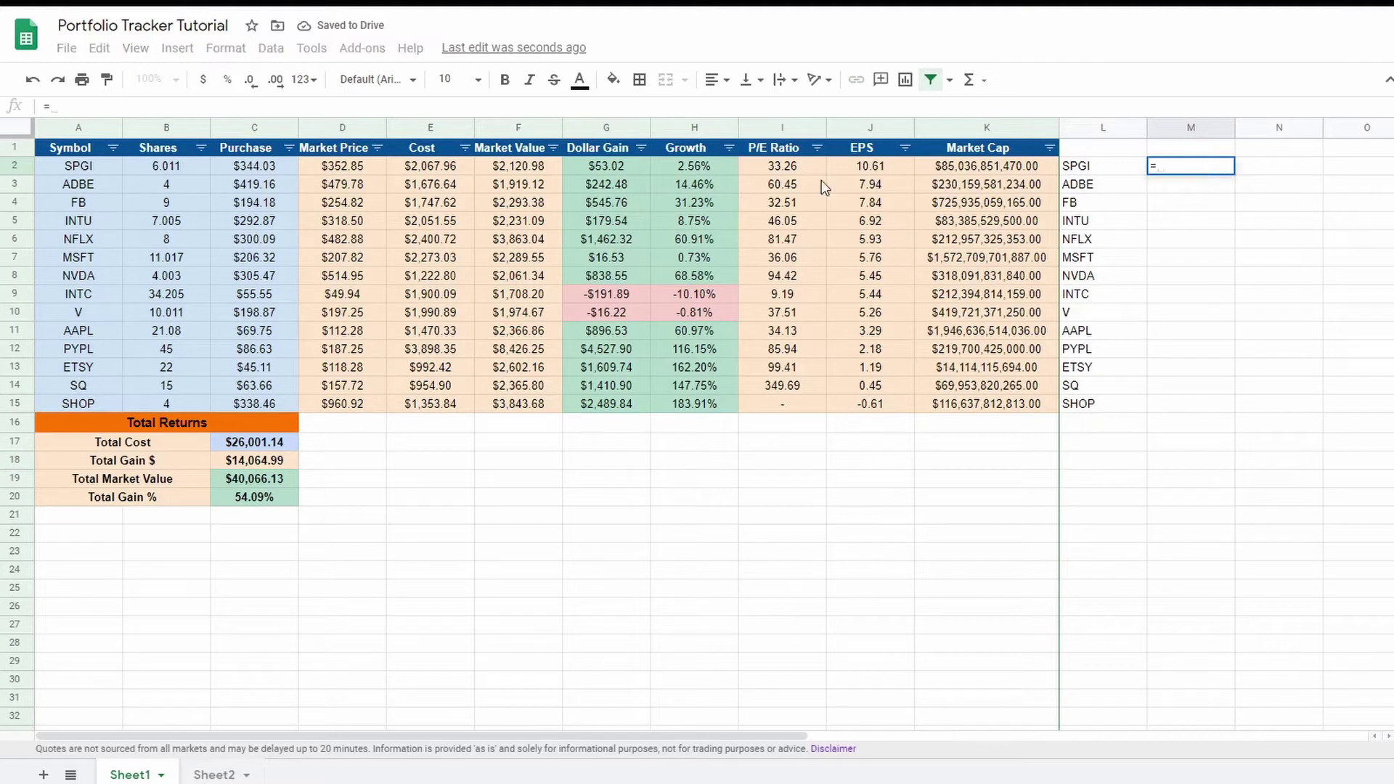
{"action": "left_click", "coordinate": [513, 164]}
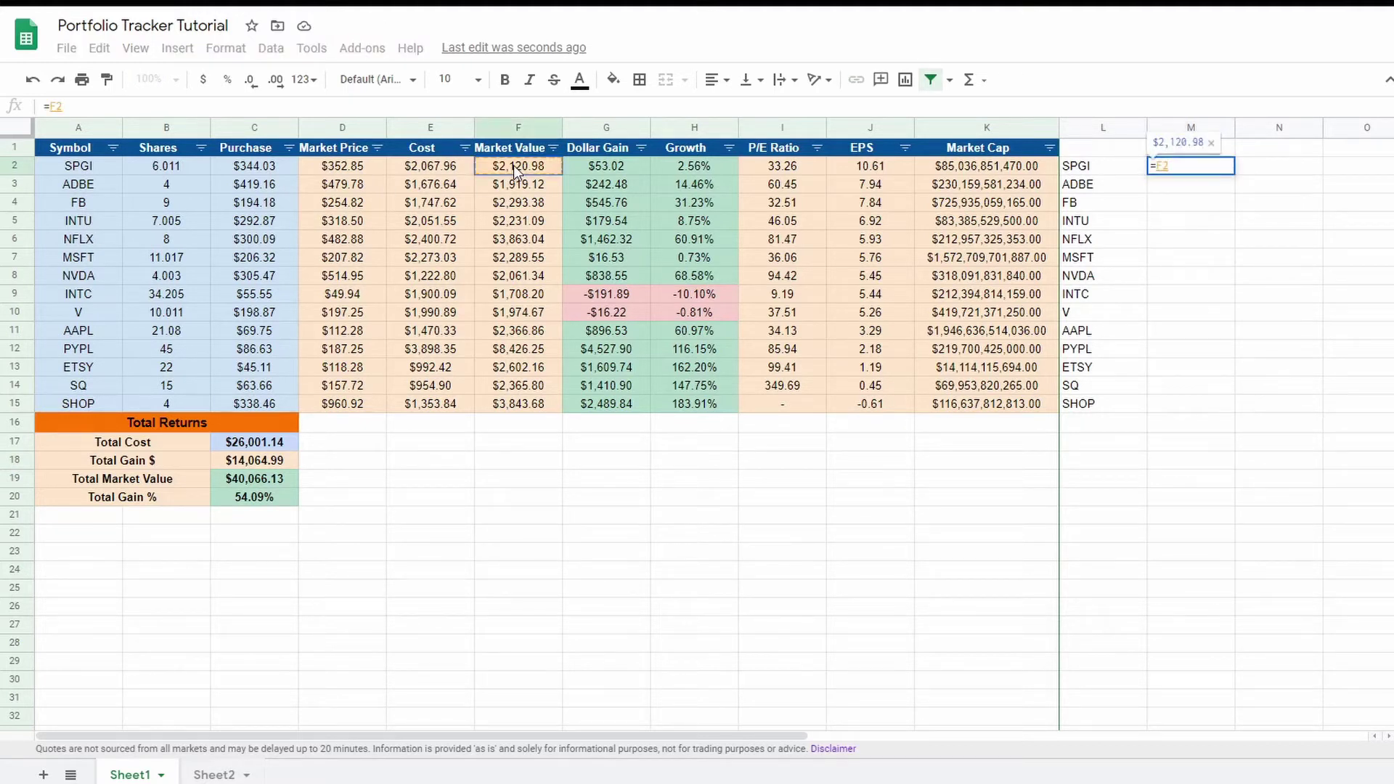
{"action": "key", "text": "Return"}
{"action": "left_click", "coordinate": [1173, 169]}
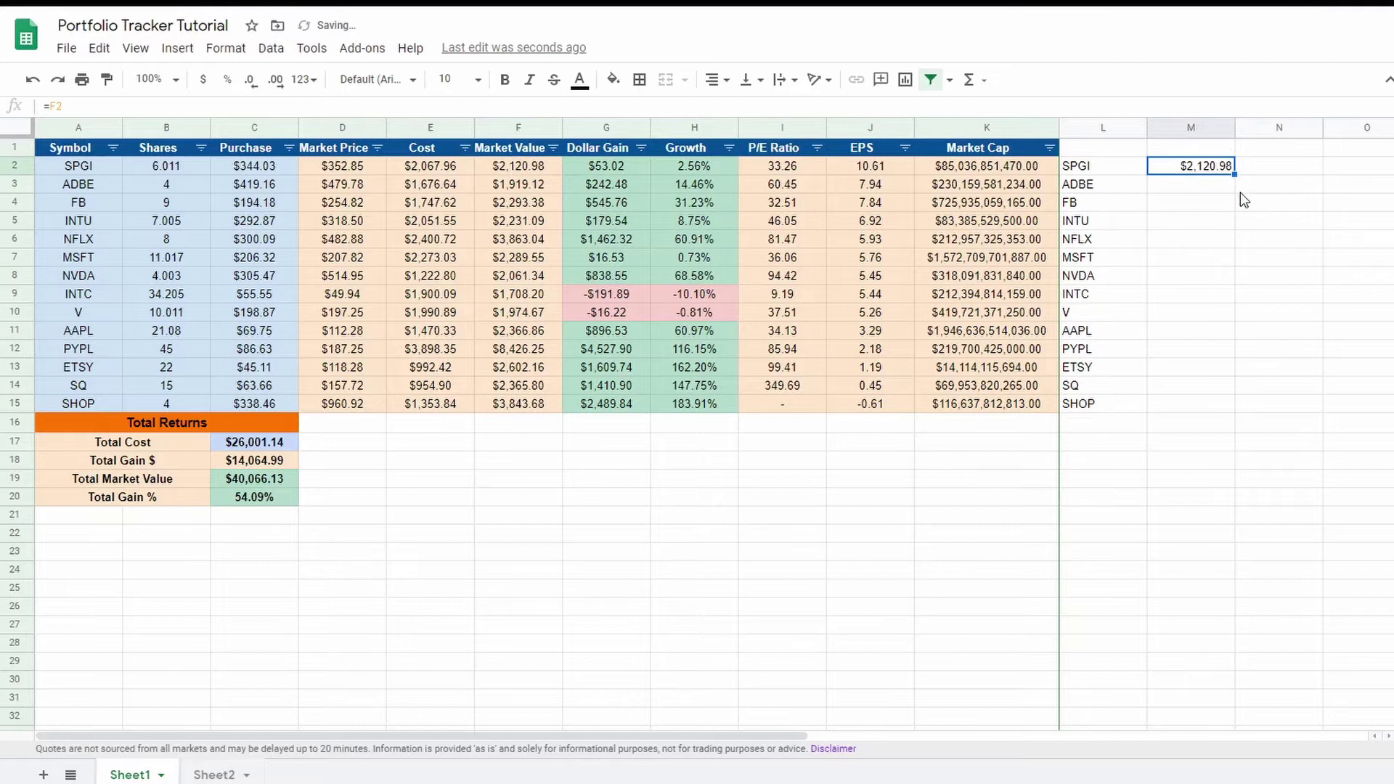
{"action": "left_click_drag", "start_coordinate": [1234, 174], "coordinate": [1224, 409]}
{"action": "left_click", "coordinate": [1188, 538]}
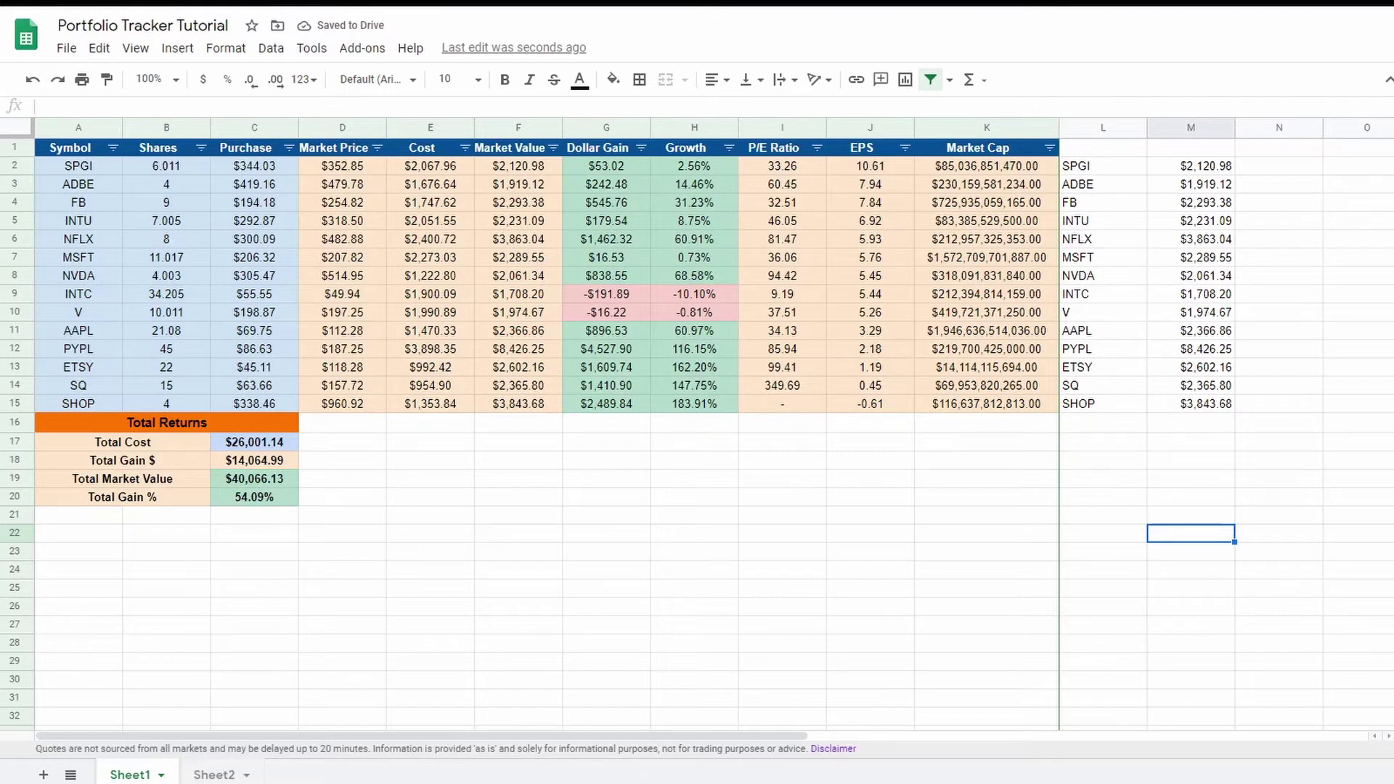
{"action": "left_click", "coordinate": [215, 775]}
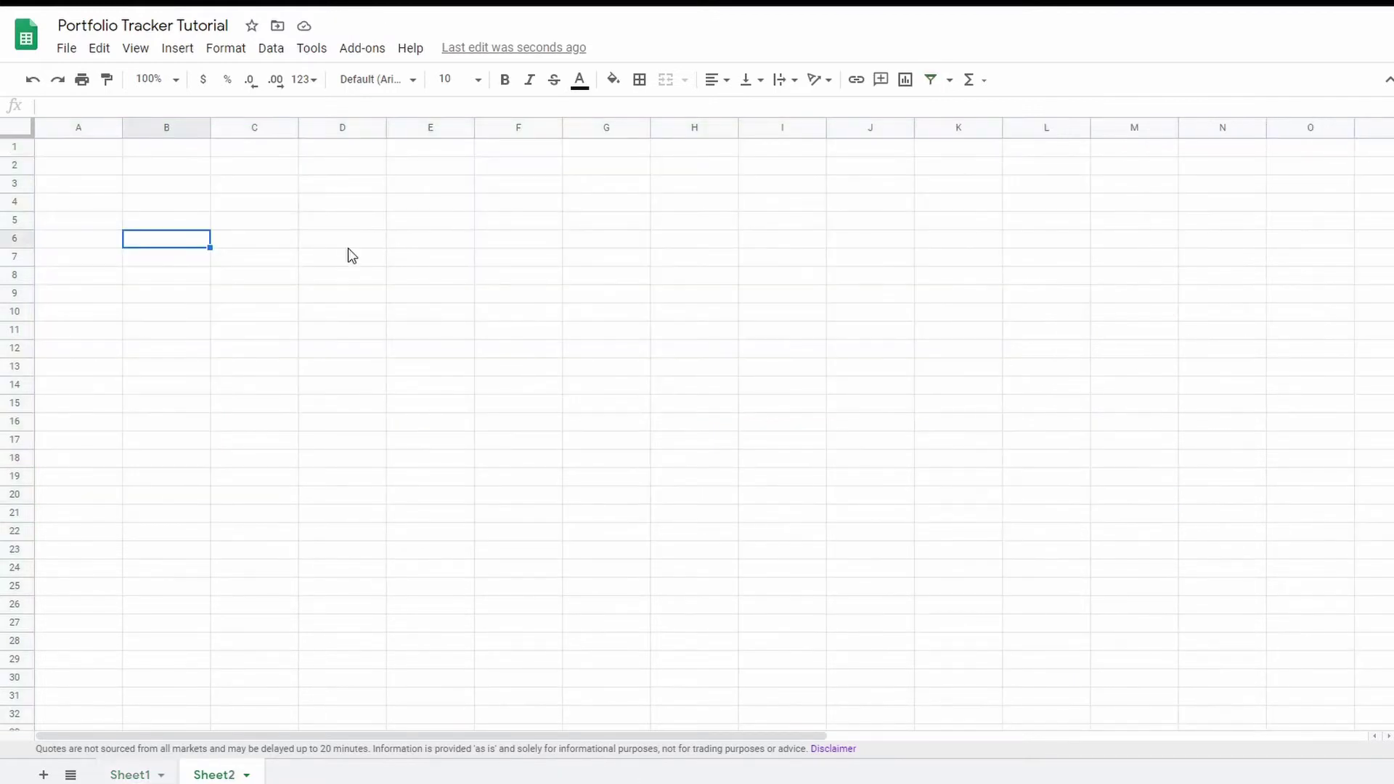
{"action": "type", "text": "="}
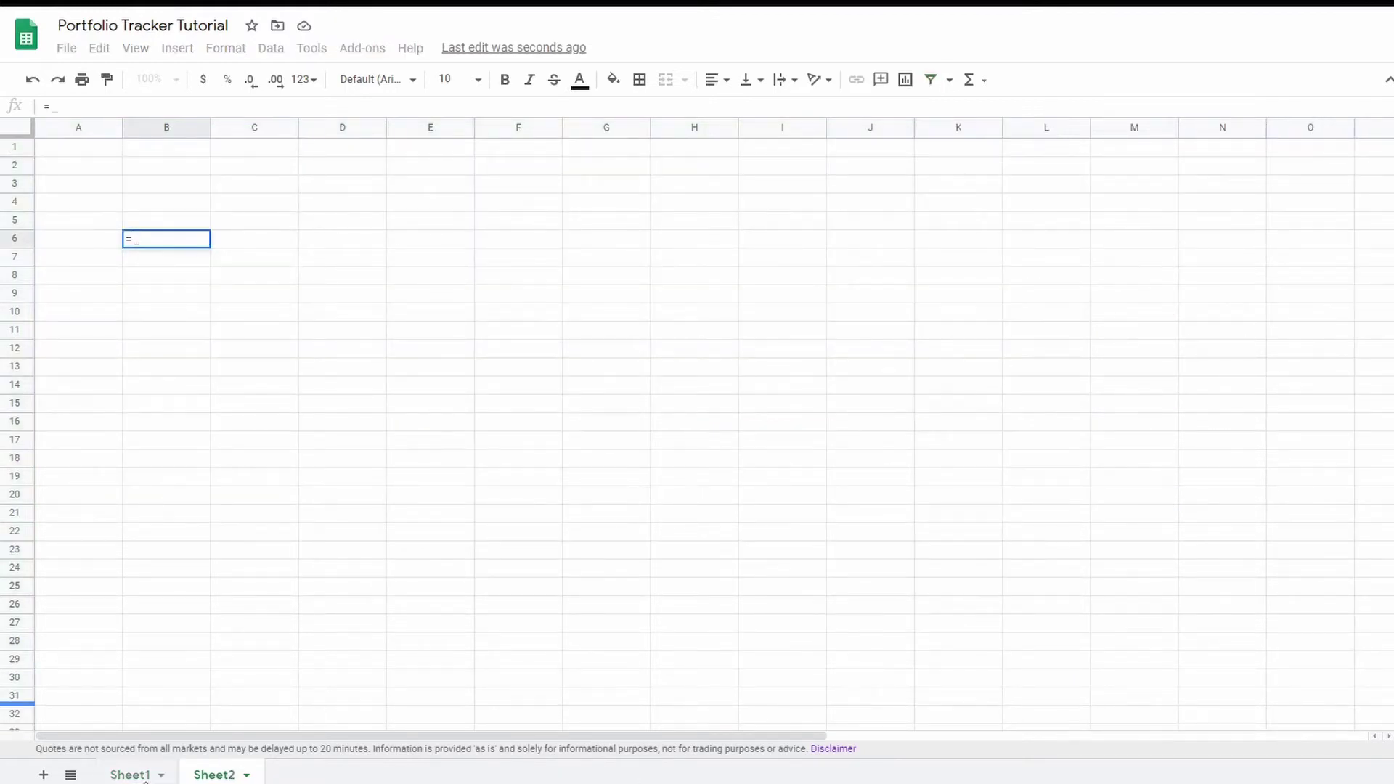
{"action": "left_click", "coordinate": [131, 775]}
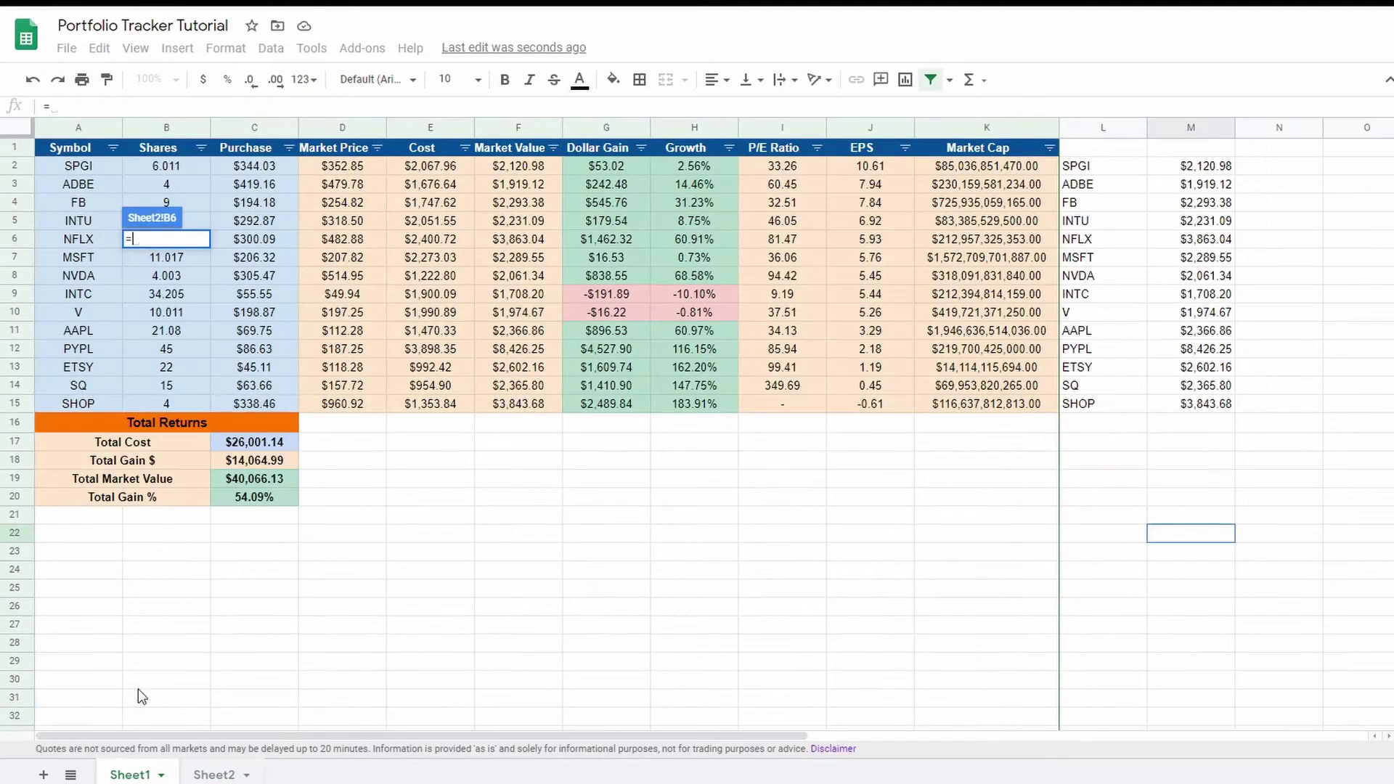
{"action": "left_click", "coordinate": [77, 168]}
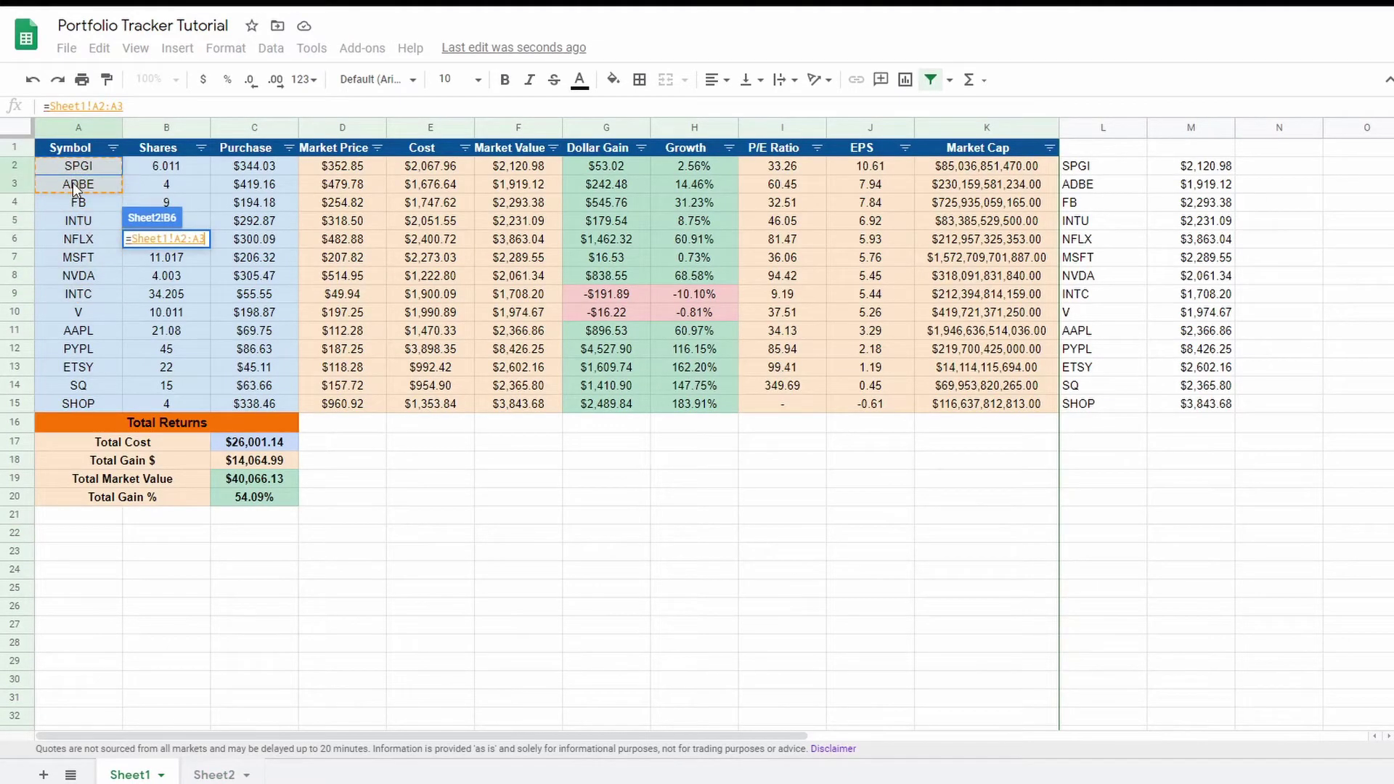
{"action": "key", "text": "Return"}
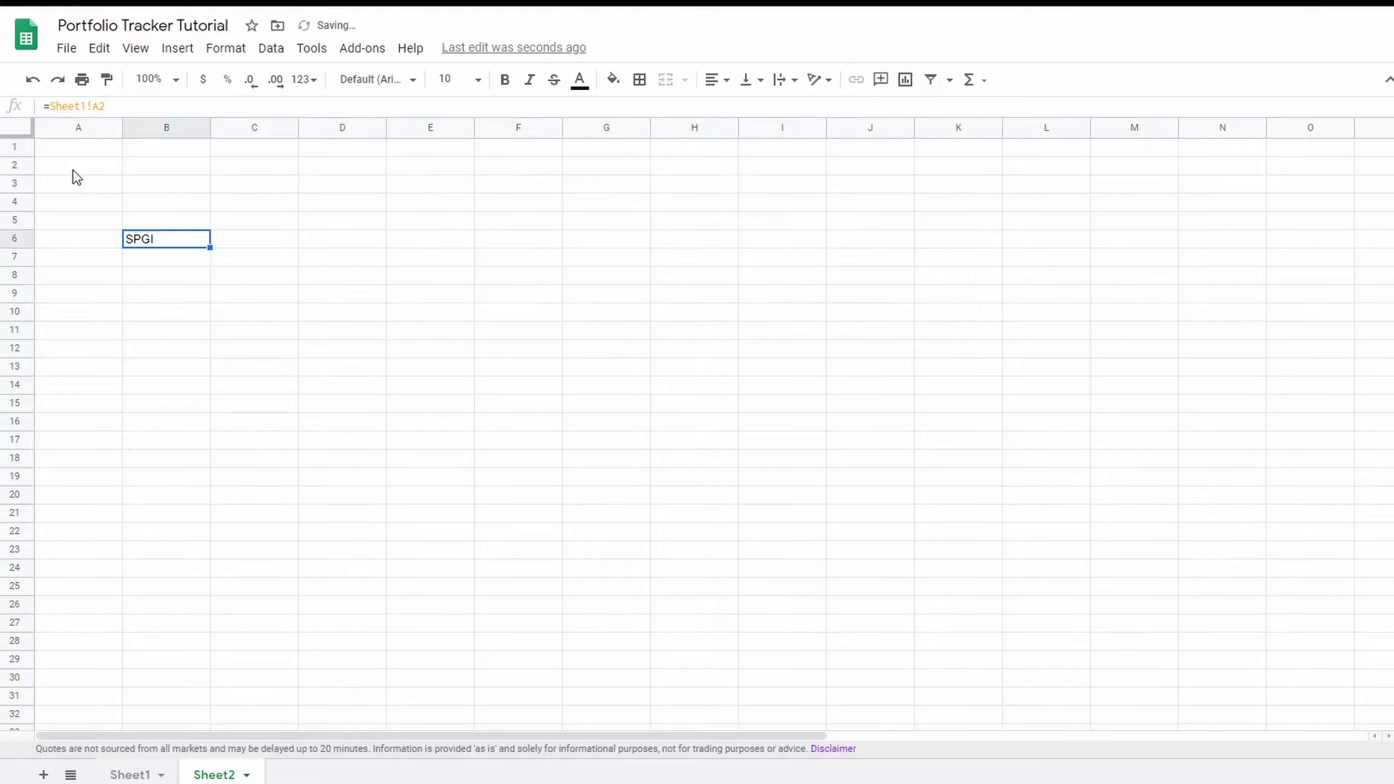
{"action": "left_click_drag", "start_coordinate": [207, 245], "coordinate": [209, 445]}
{"action": "right_click", "coordinate": [213, 473]}
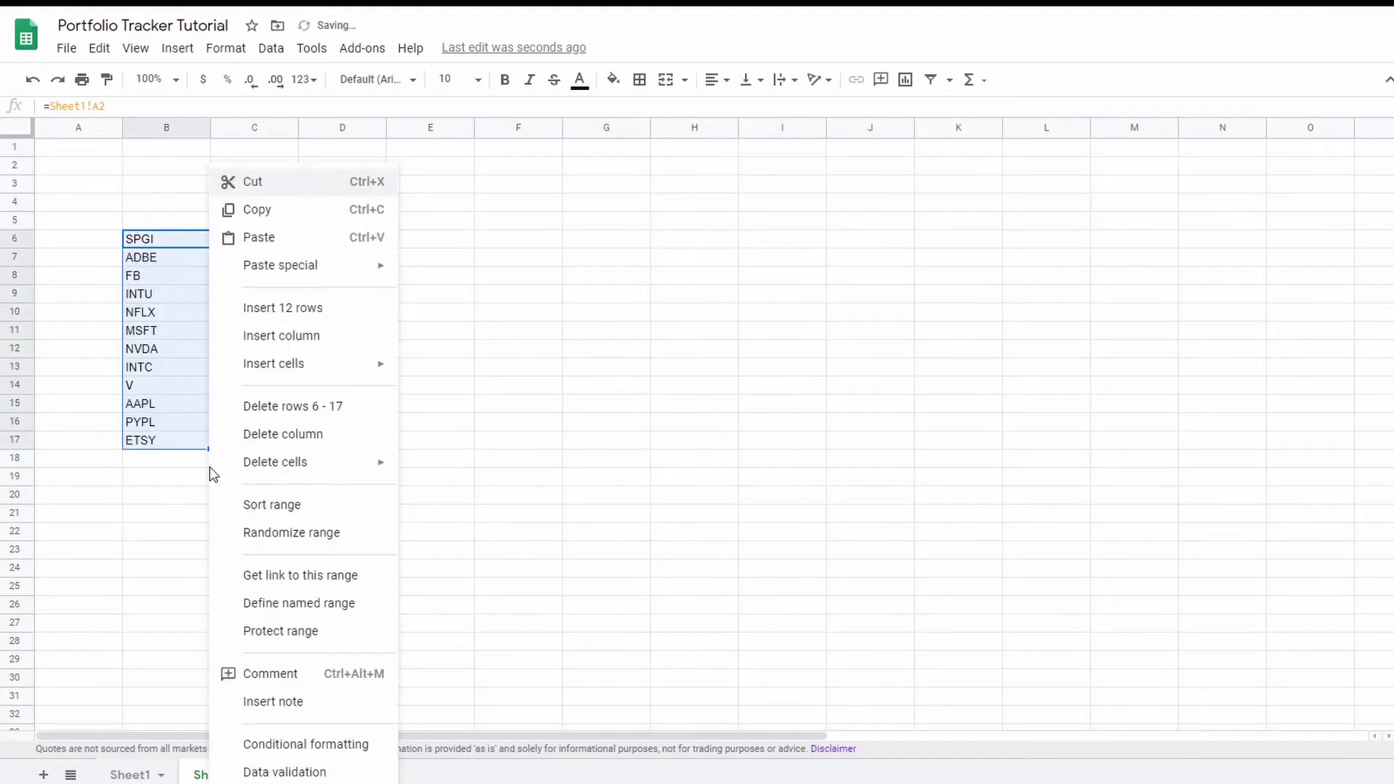
{"action": "left_click", "coordinate": [120, 569]}
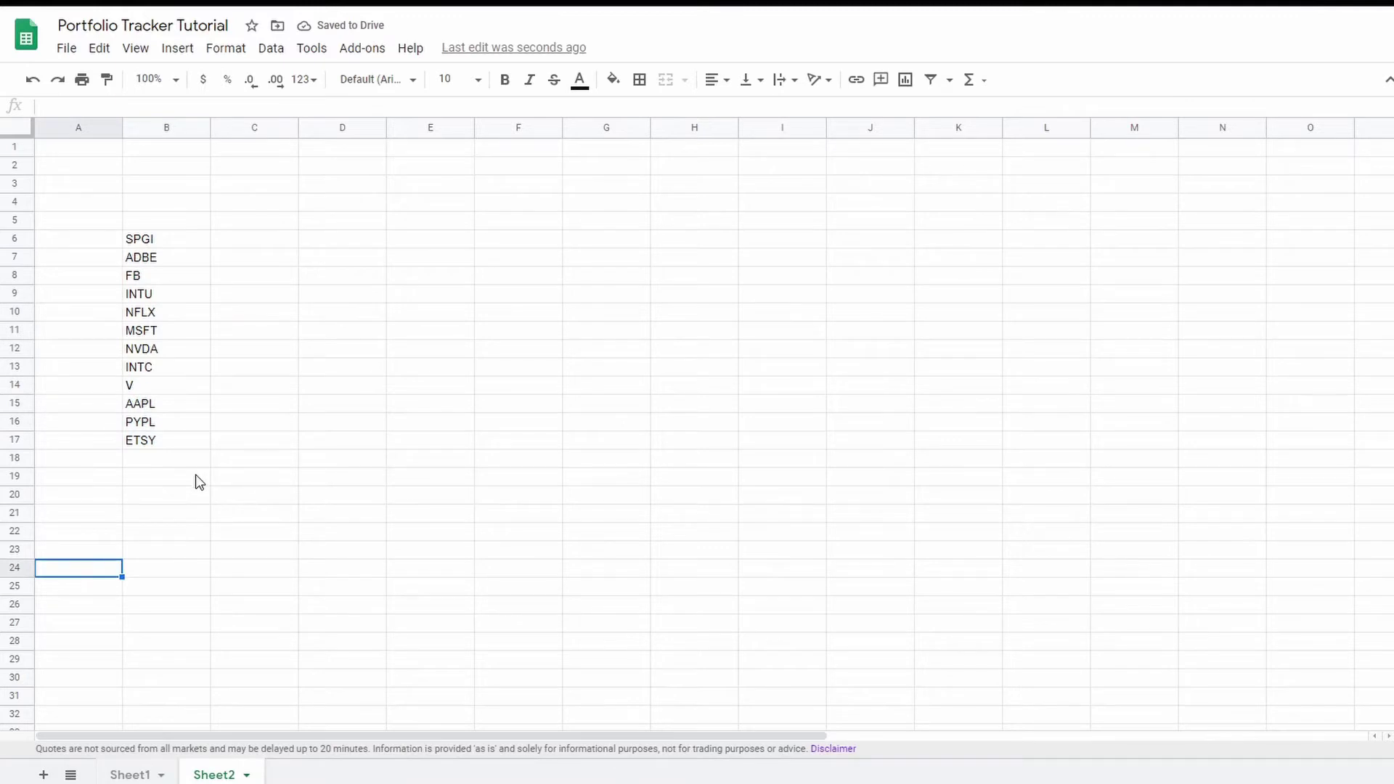
{"action": "key", "text": "ctrl+z"}
{"action": "key", "text": "ctrl+z"}
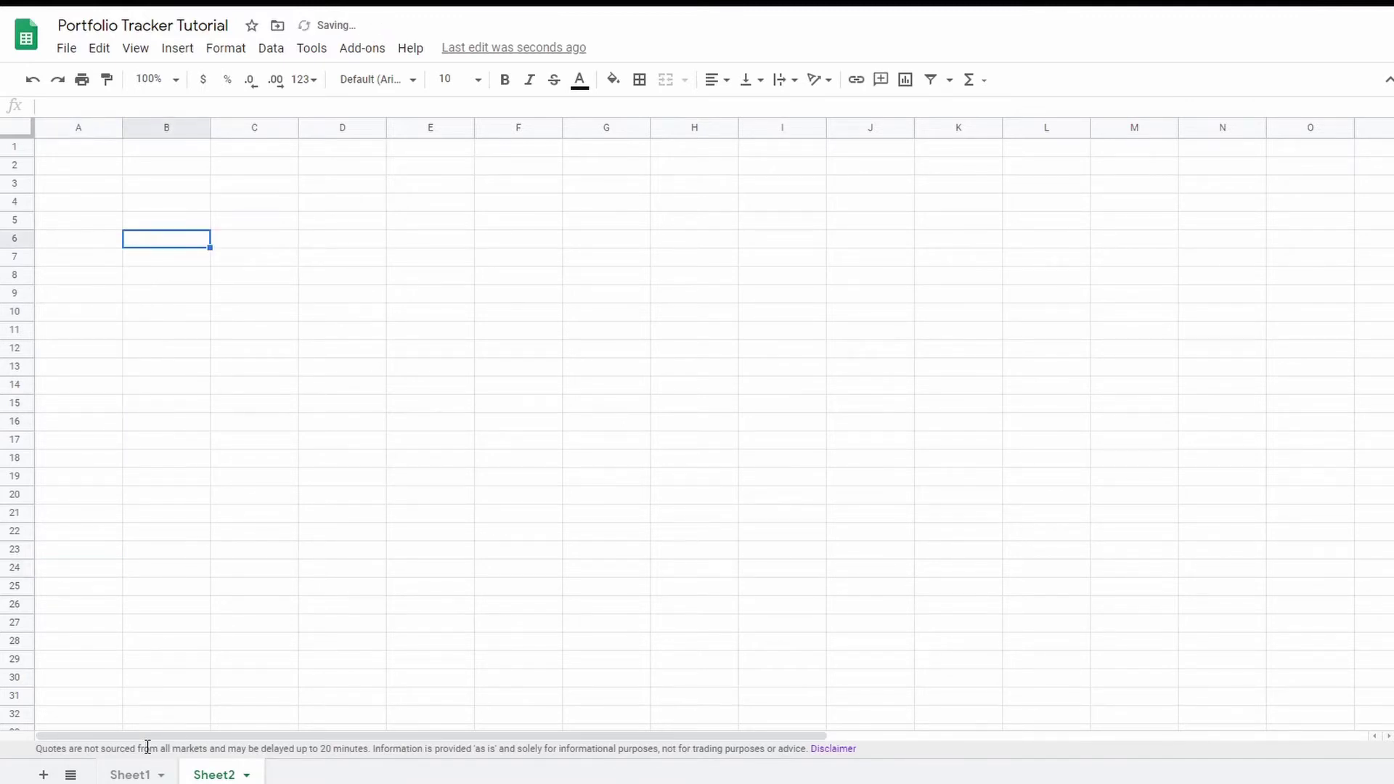
{"action": "left_click", "coordinate": [131, 775]}
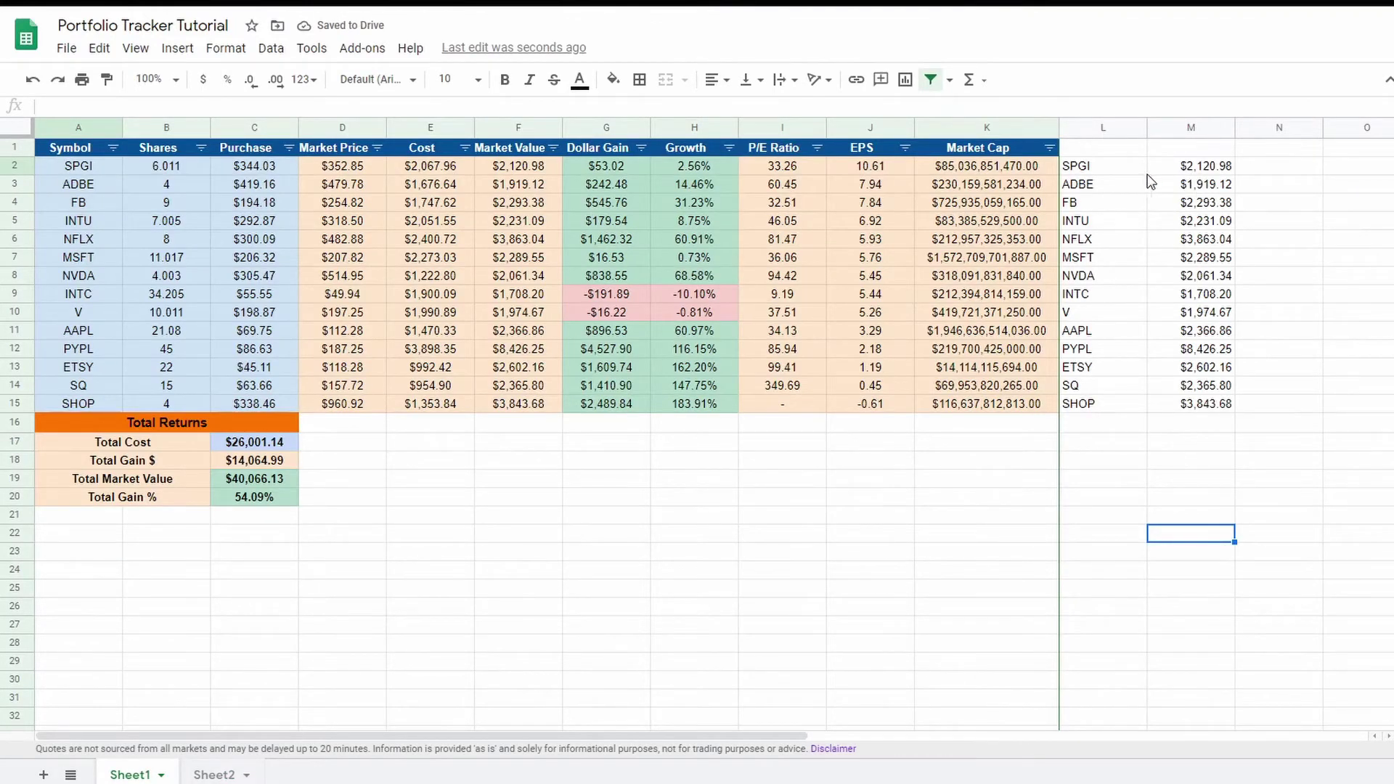
Insert a column chart from the tickers and market values in L1:M15.
{"action": "left_click_drag", "start_coordinate": [1135, 173], "coordinate": [1180, 405]}
{"action": "right_click", "coordinate": [1180, 370]}
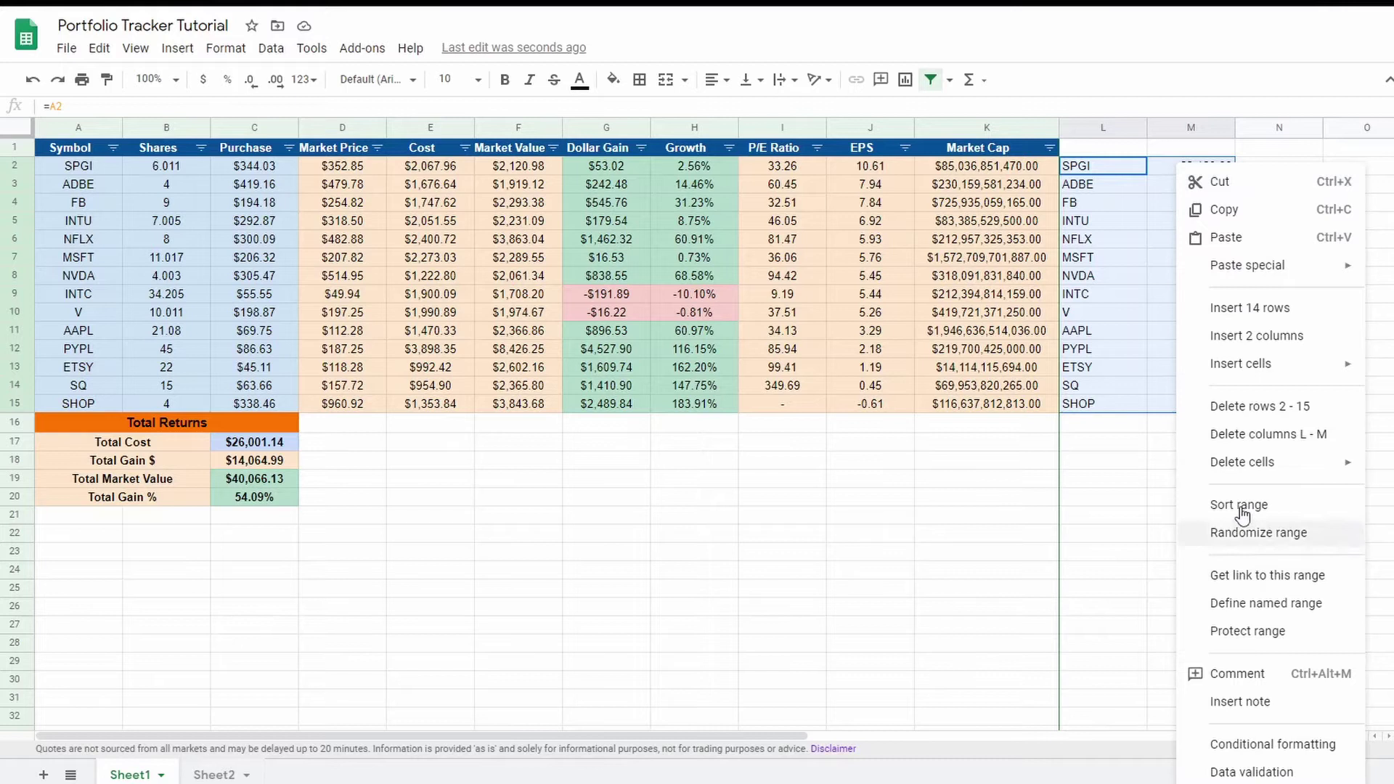
{"action": "mouse_move", "coordinate": [1270, 361]}
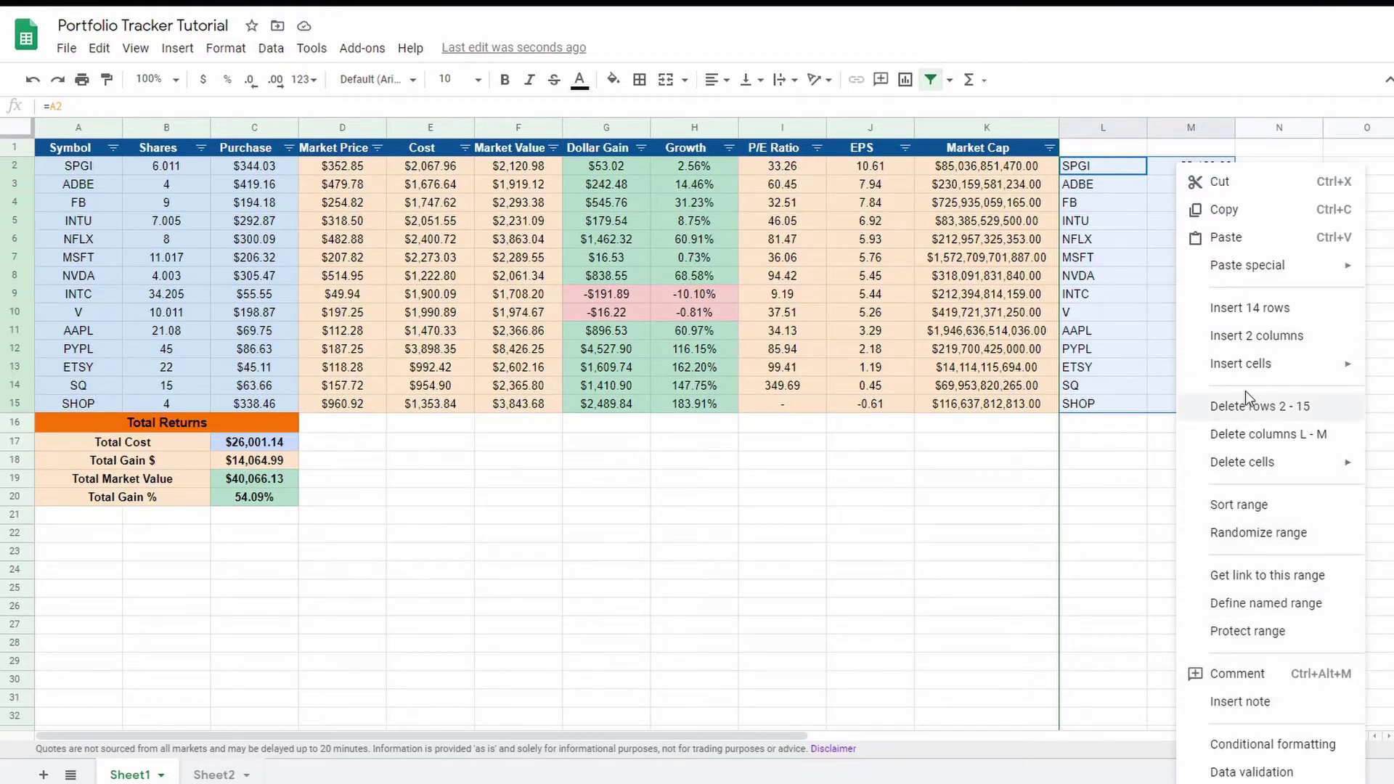
{"action": "left_click", "coordinate": [176, 49]}
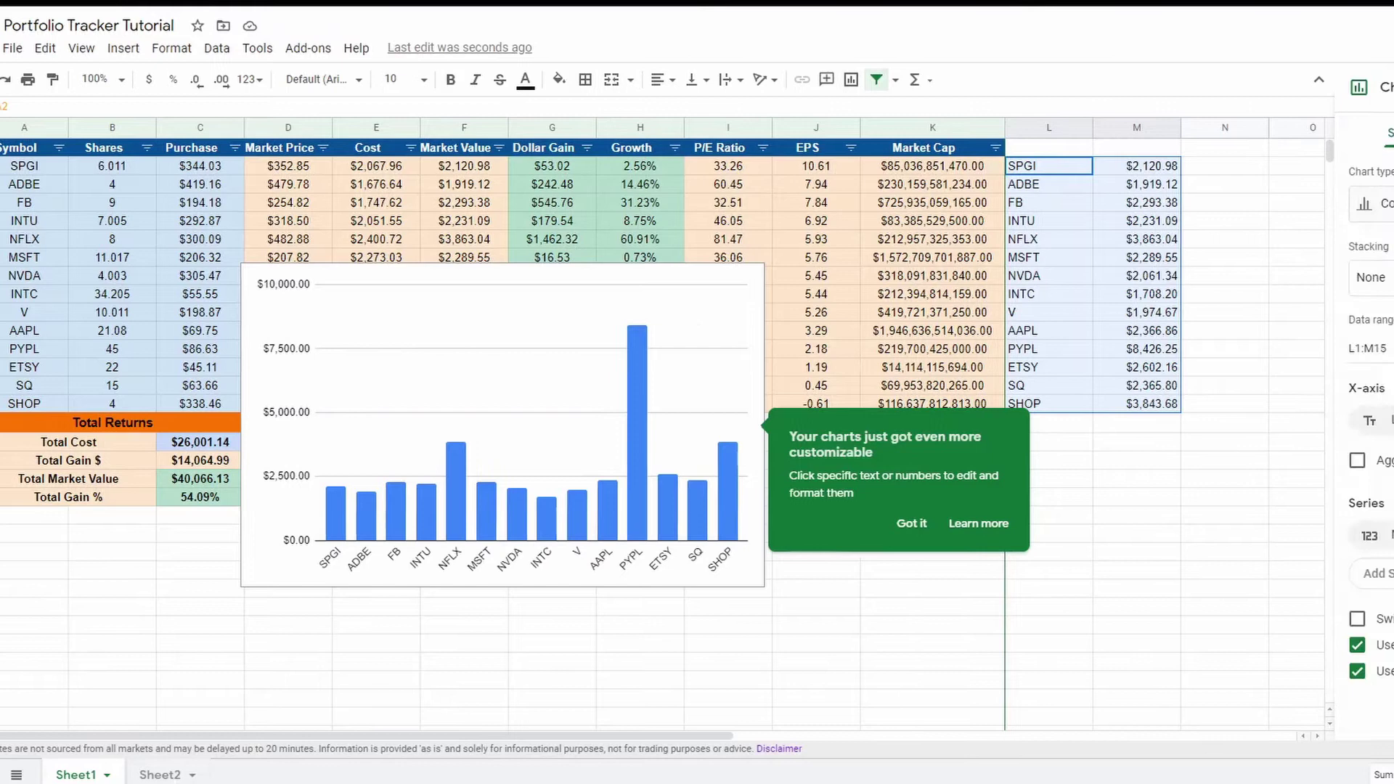
Change the chart type to Doughnut chart and dismiss the customizable charts tip.
{"action": "scroll", "coordinate": [1239, 464], "scroll_direction": "down", "scroll_amount": 6}
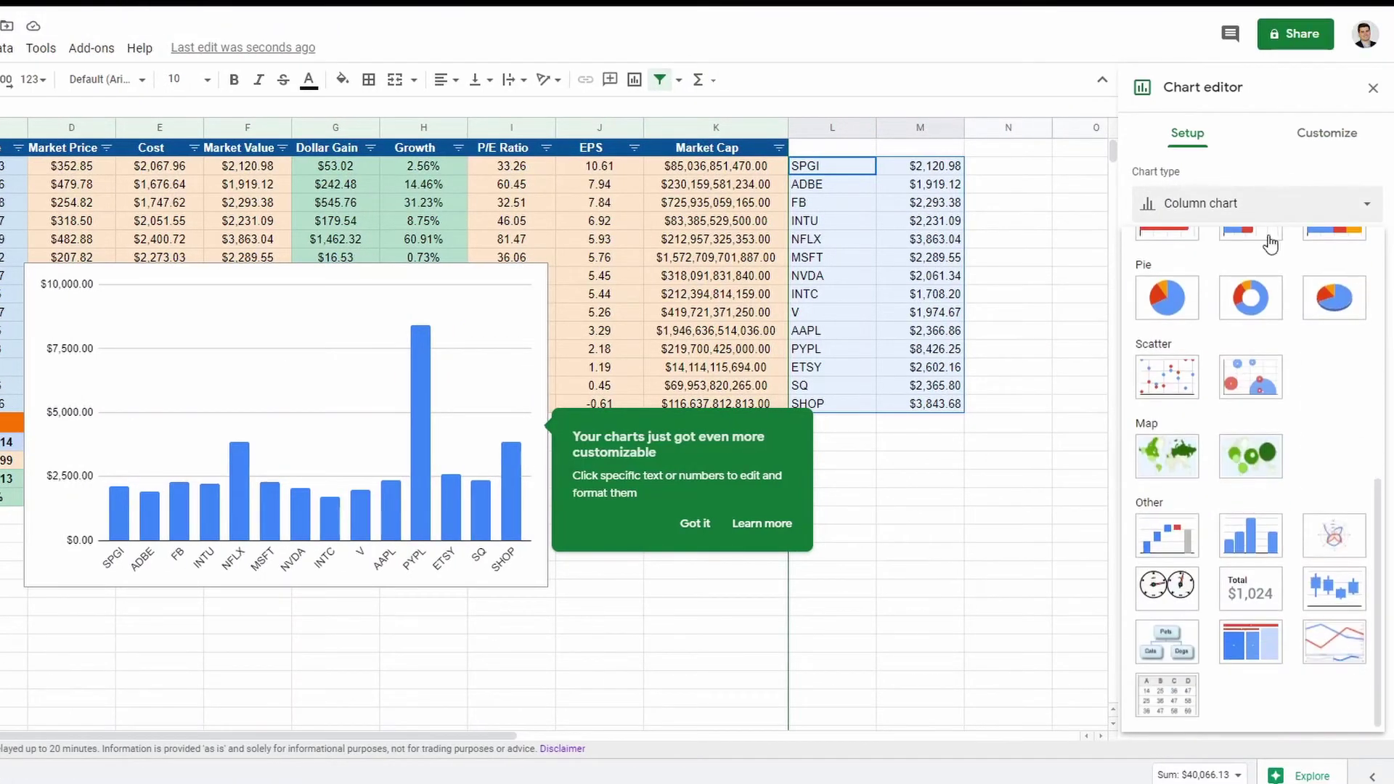
{"action": "left_click", "coordinate": [1249, 285]}
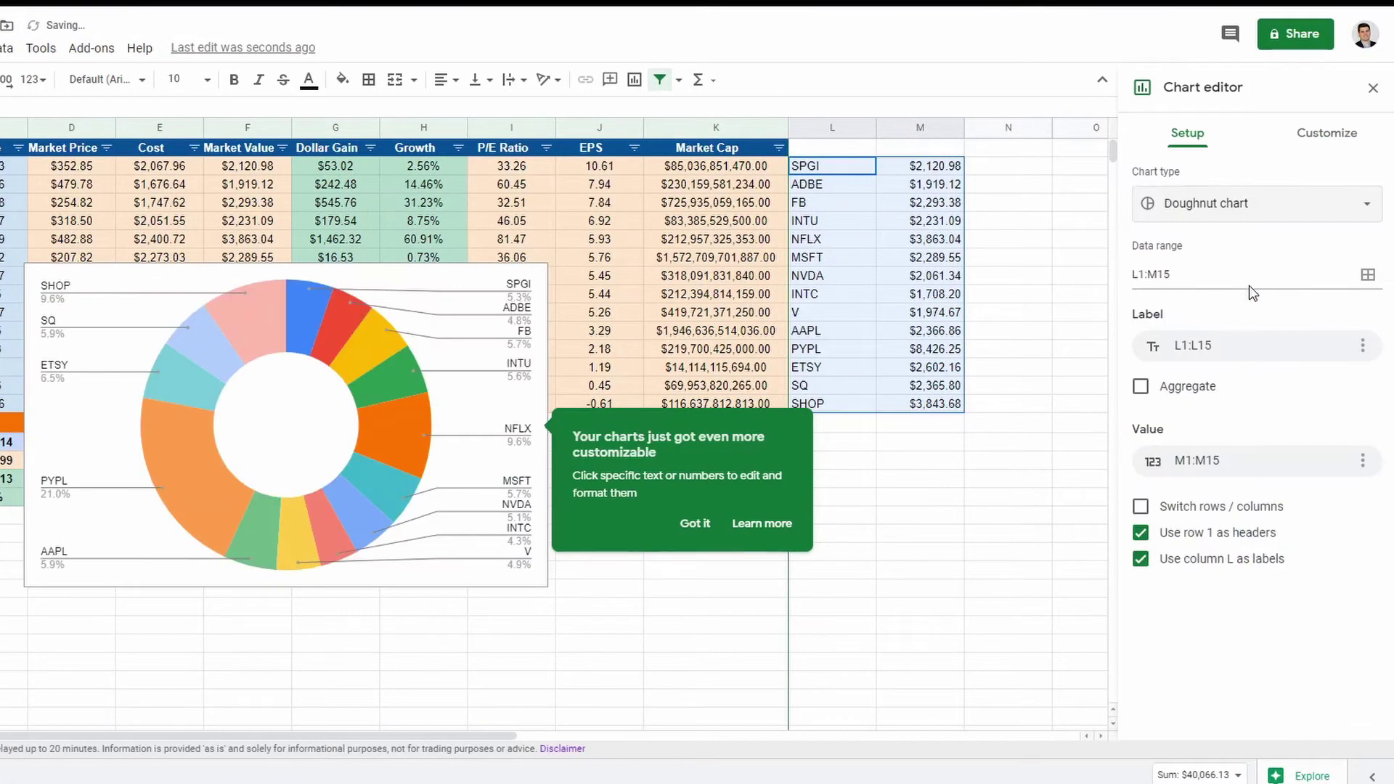
{"action": "left_click", "coordinate": [318, 428]}
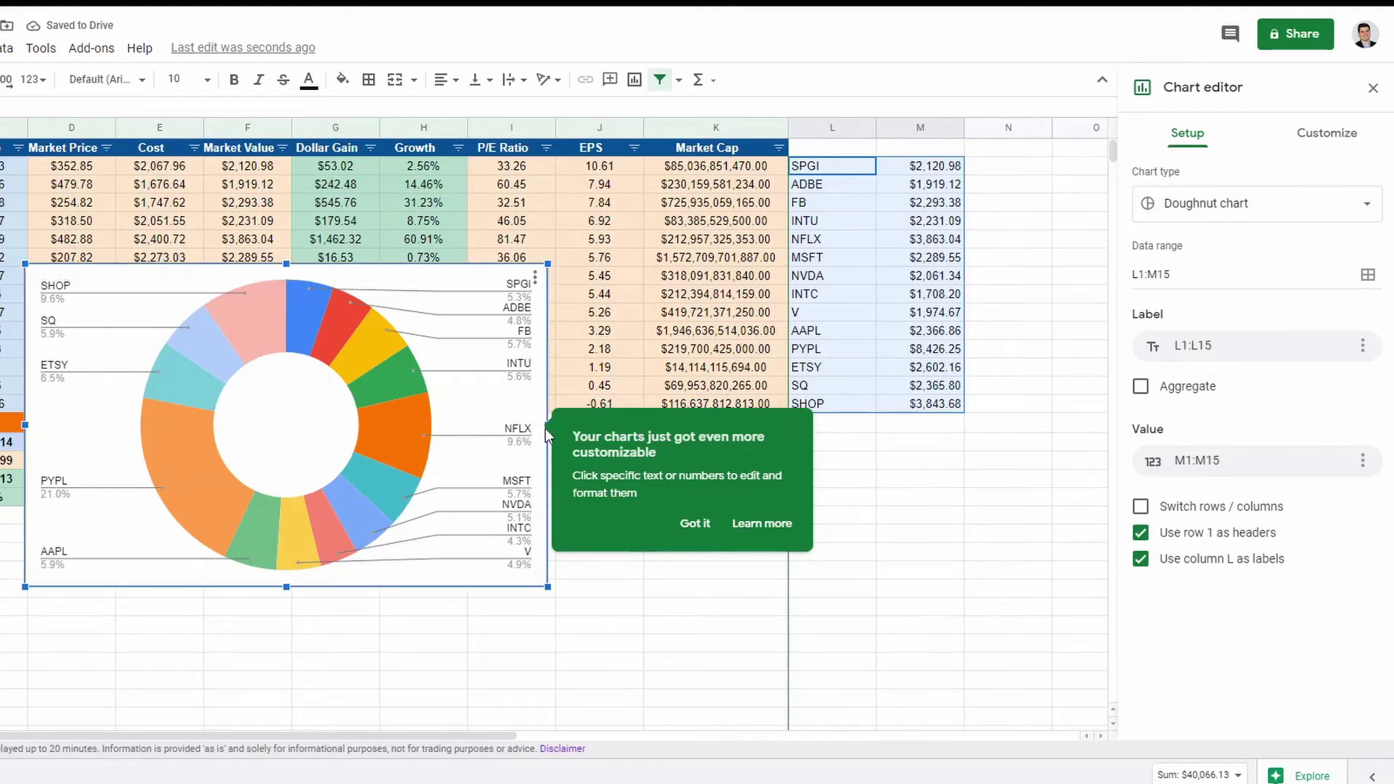
{"action": "left_click", "coordinate": [686, 523]}
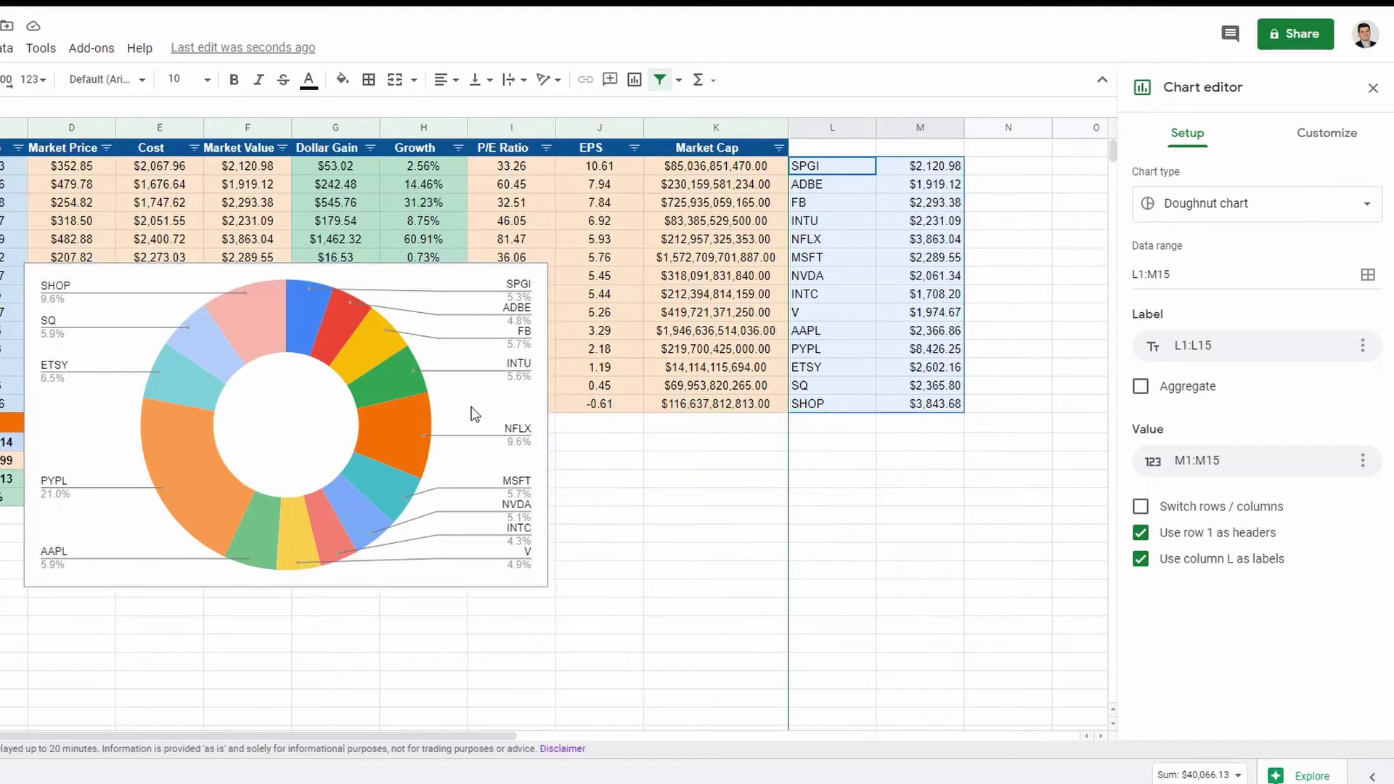
Resize and move the doughnut chart so it sits over columns L to O.
{"action": "left_click_drag", "start_coordinate": [549, 426], "coordinate": [420, 422]}
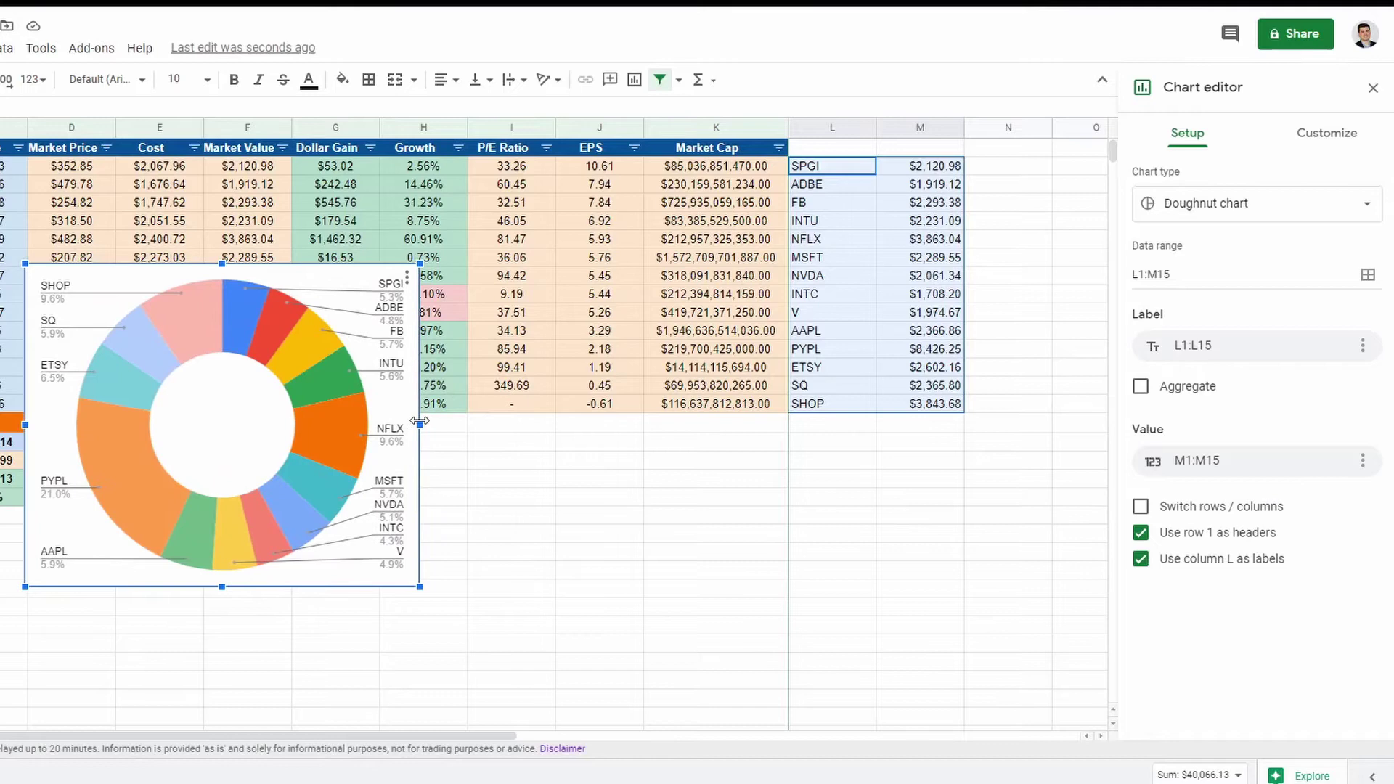
{"action": "left_click_drag", "start_coordinate": [228, 404], "coordinate": [996, 291]}
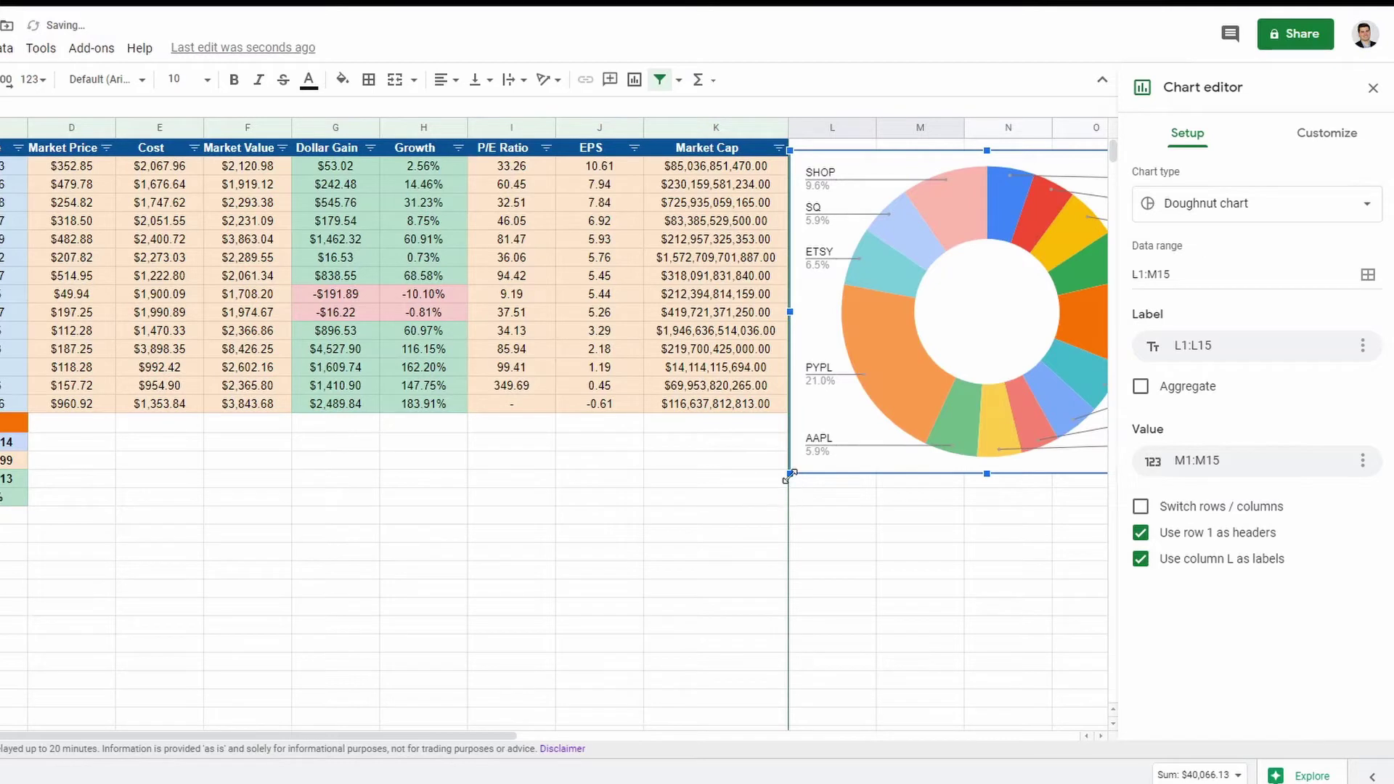
{"action": "left_click_drag", "start_coordinate": [790, 470], "coordinate": [864, 411]}
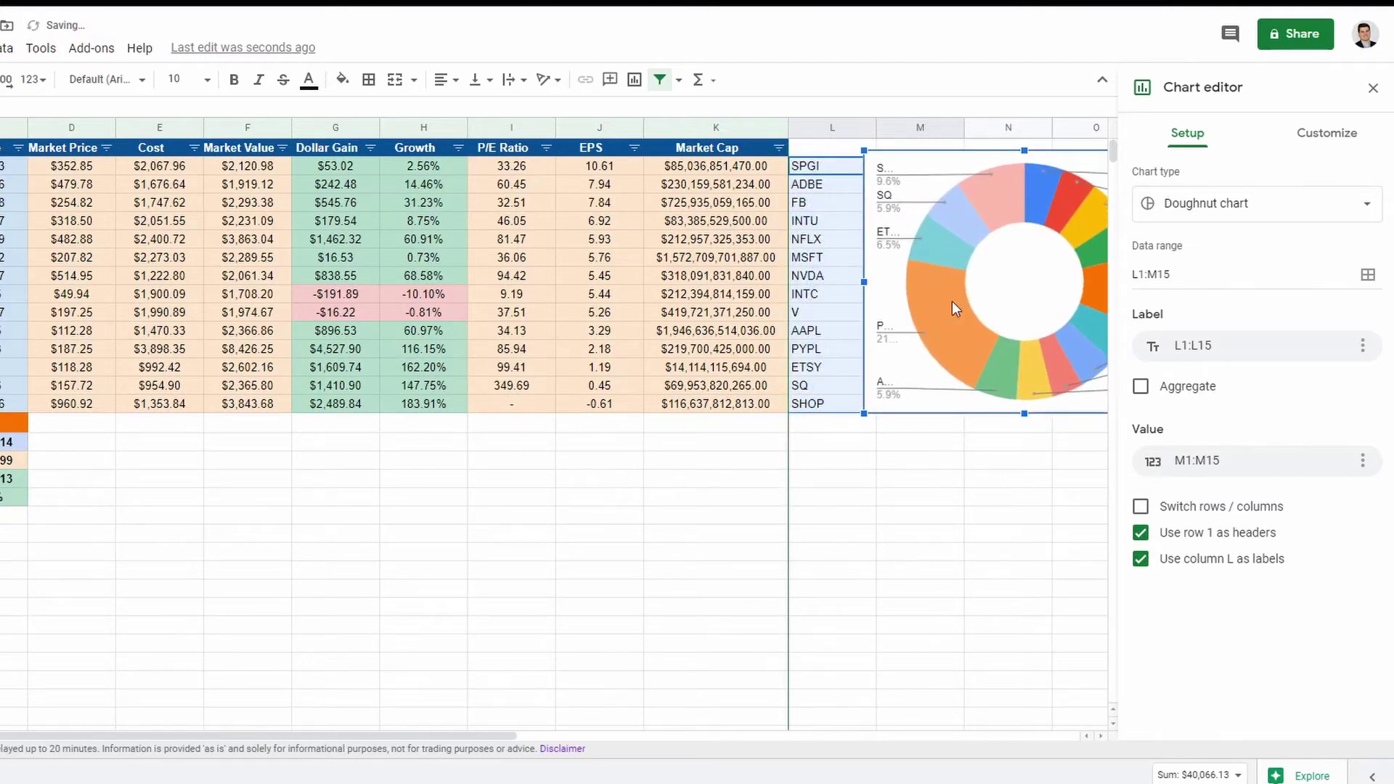
{"action": "left_click_drag", "start_coordinate": [865, 282], "coordinate": [850, 282]}
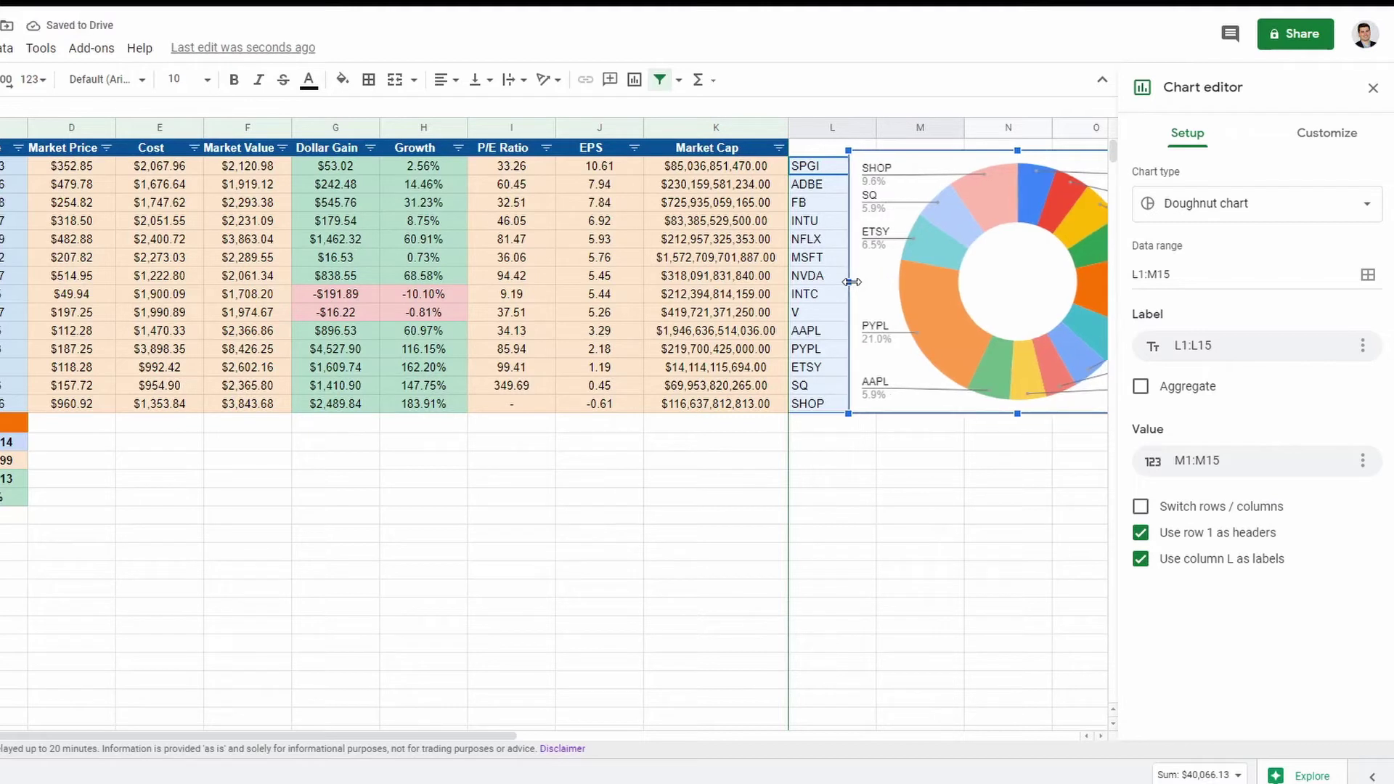
{"action": "left_click_drag", "start_coordinate": [964, 301], "coordinate": [905, 304]}
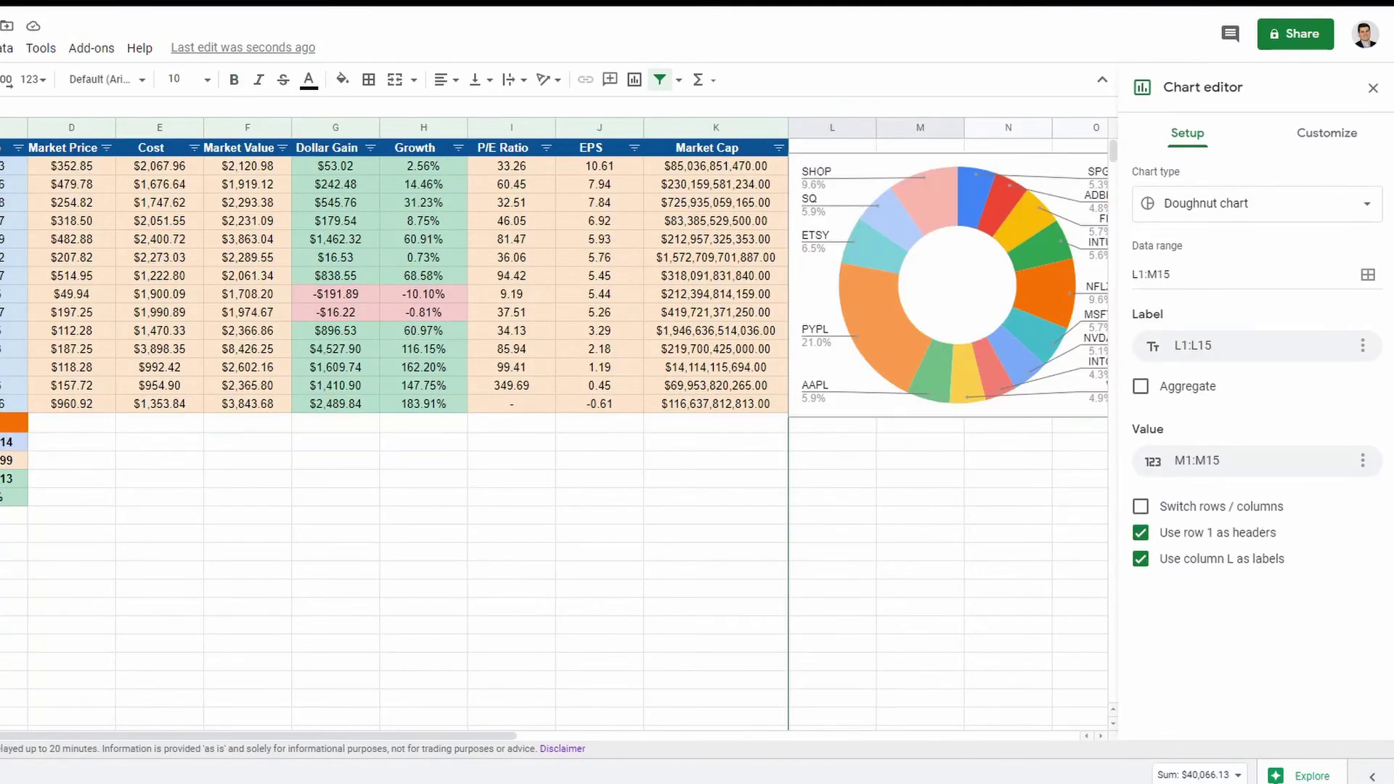
Give the doughnut chart a light blue background under Chart style.
{"action": "left_click", "coordinate": [909, 198]}
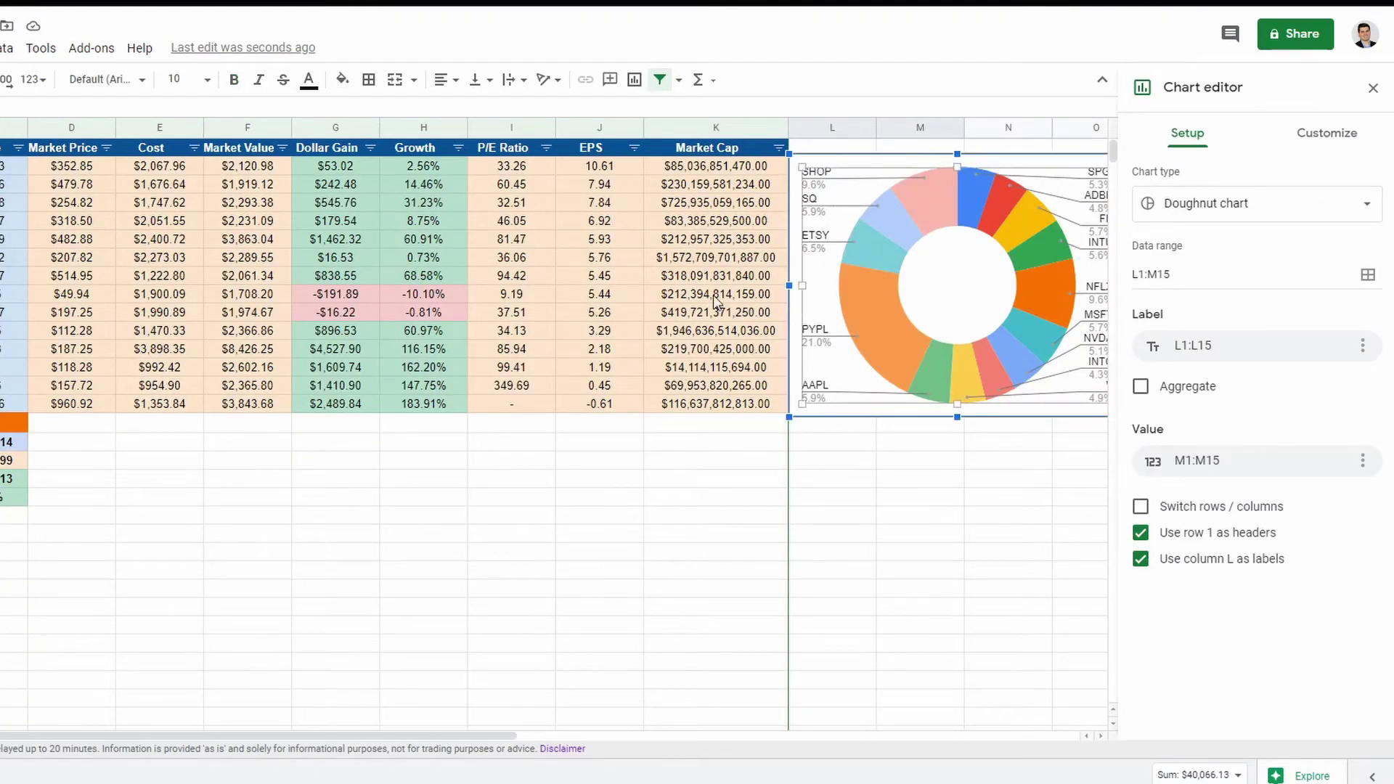
{"action": "left_click", "coordinate": [822, 283]}
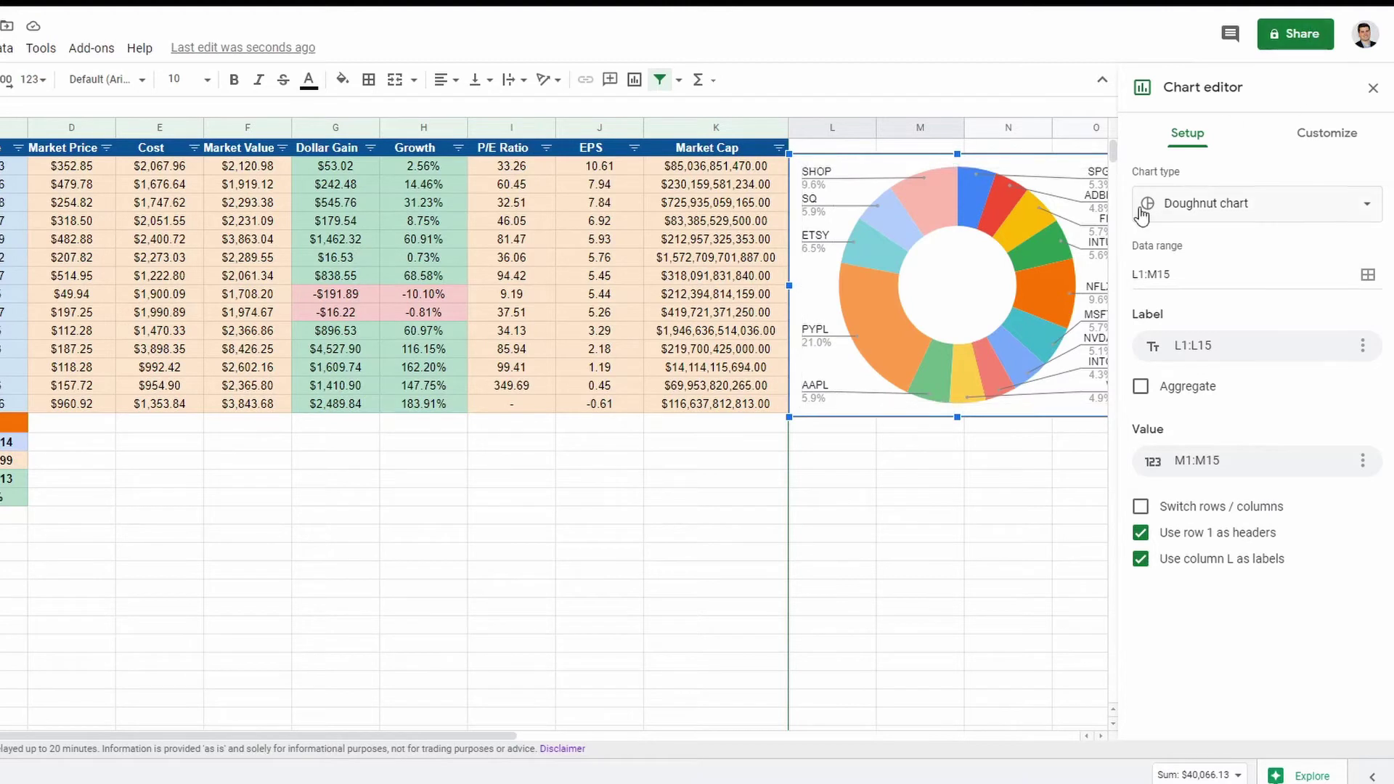
{"action": "left_click", "coordinate": [1361, 133]}
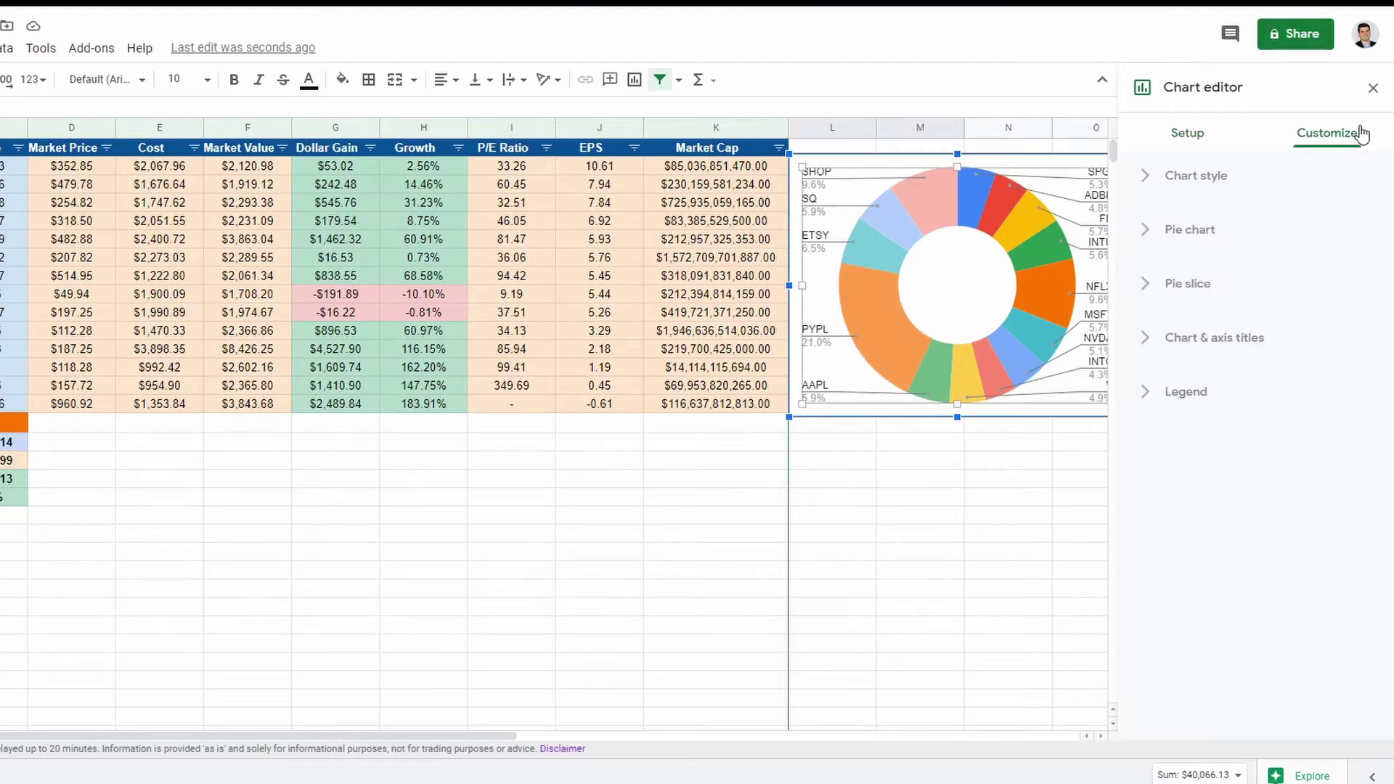
{"action": "left_click", "coordinate": [1192, 181]}
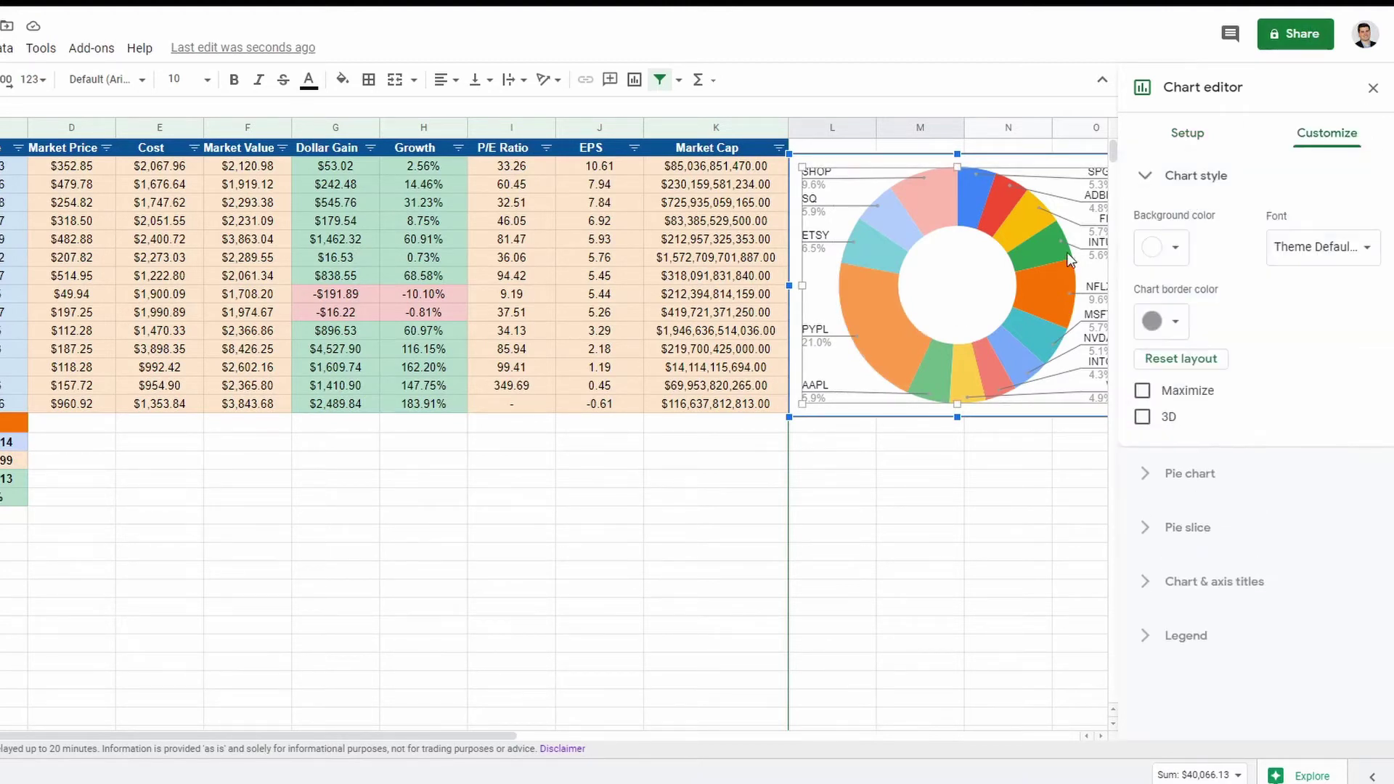
{"action": "left_click", "coordinate": [1166, 251]}
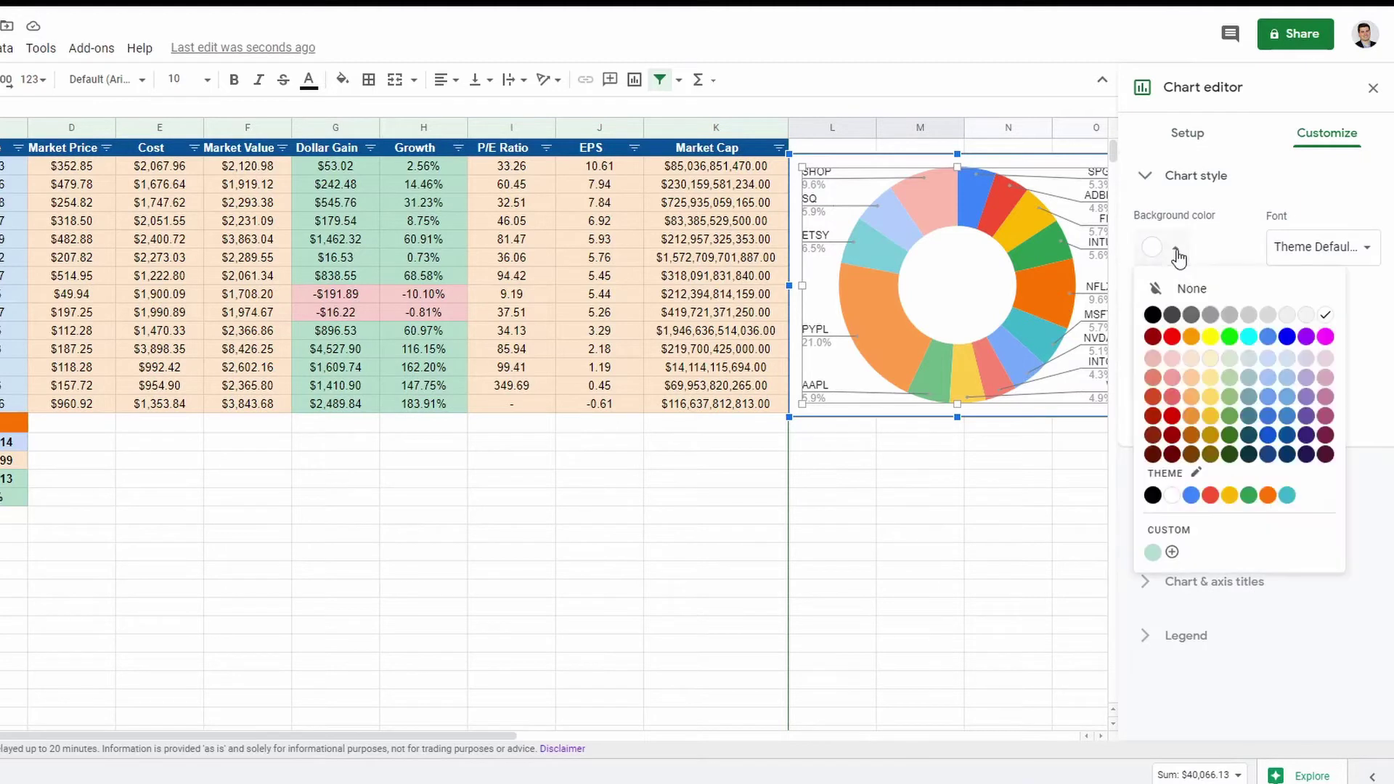
{"action": "left_click", "coordinate": [1286, 358]}
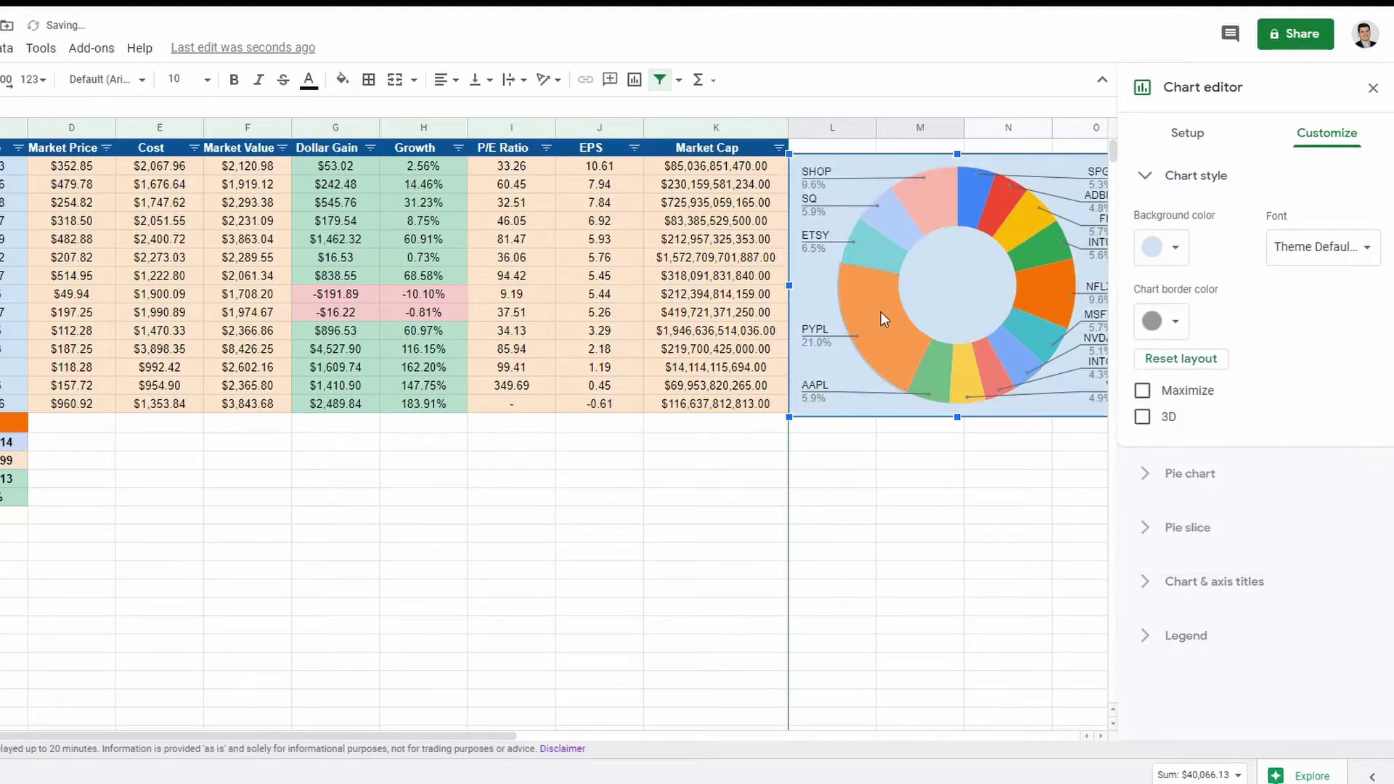
Set the pie chart border colour to black on every slice and close the editor.
{"action": "left_click", "coordinate": [899, 346]}
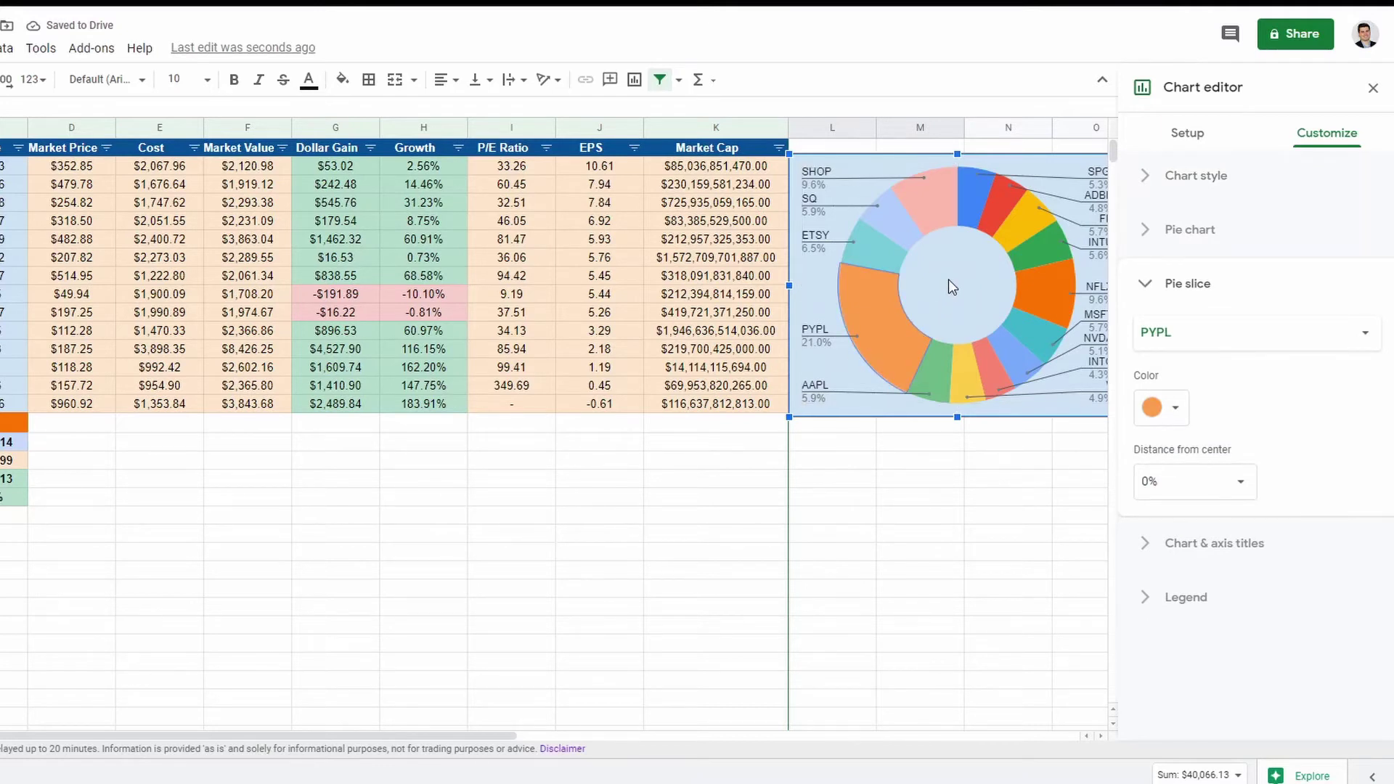
{"action": "left_click", "coordinate": [1159, 182]}
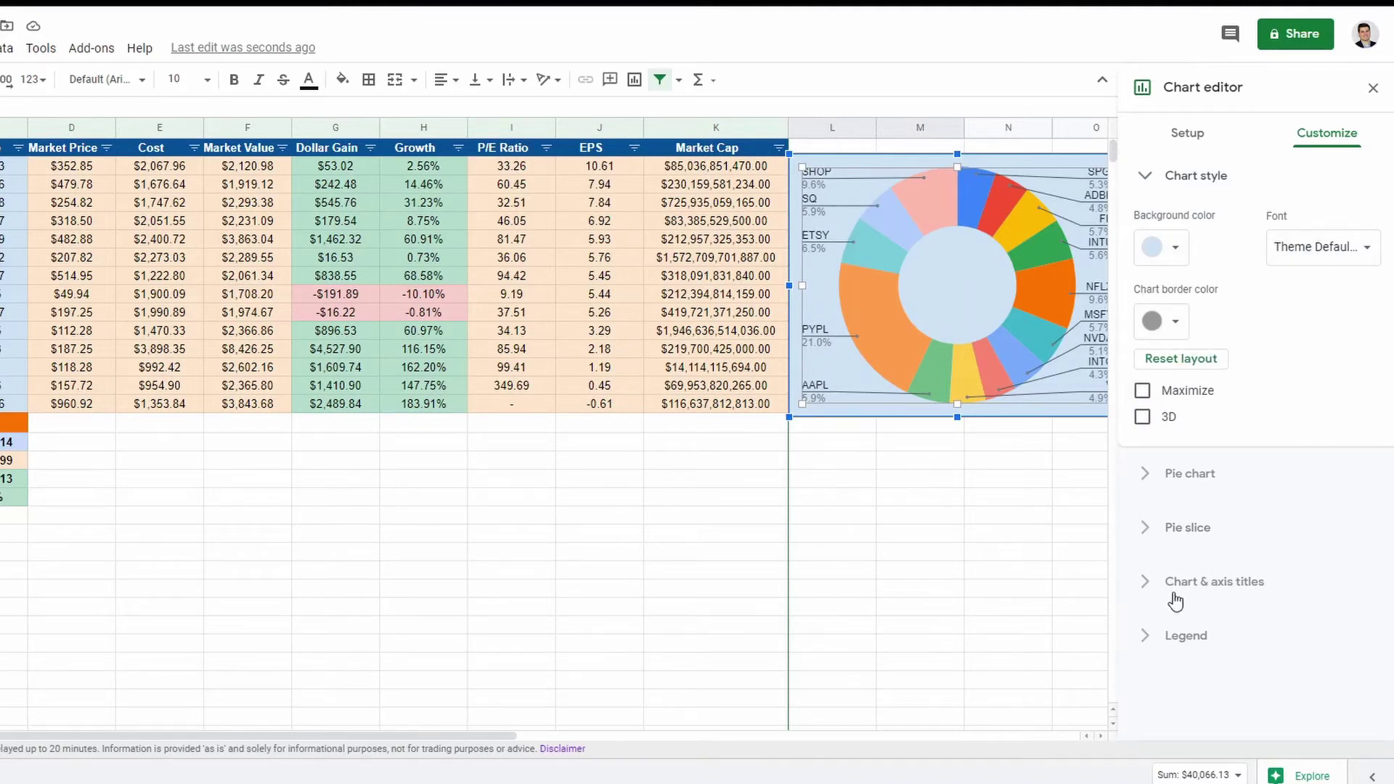
{"action": "left_click", "coordinate": [1173, 529]}
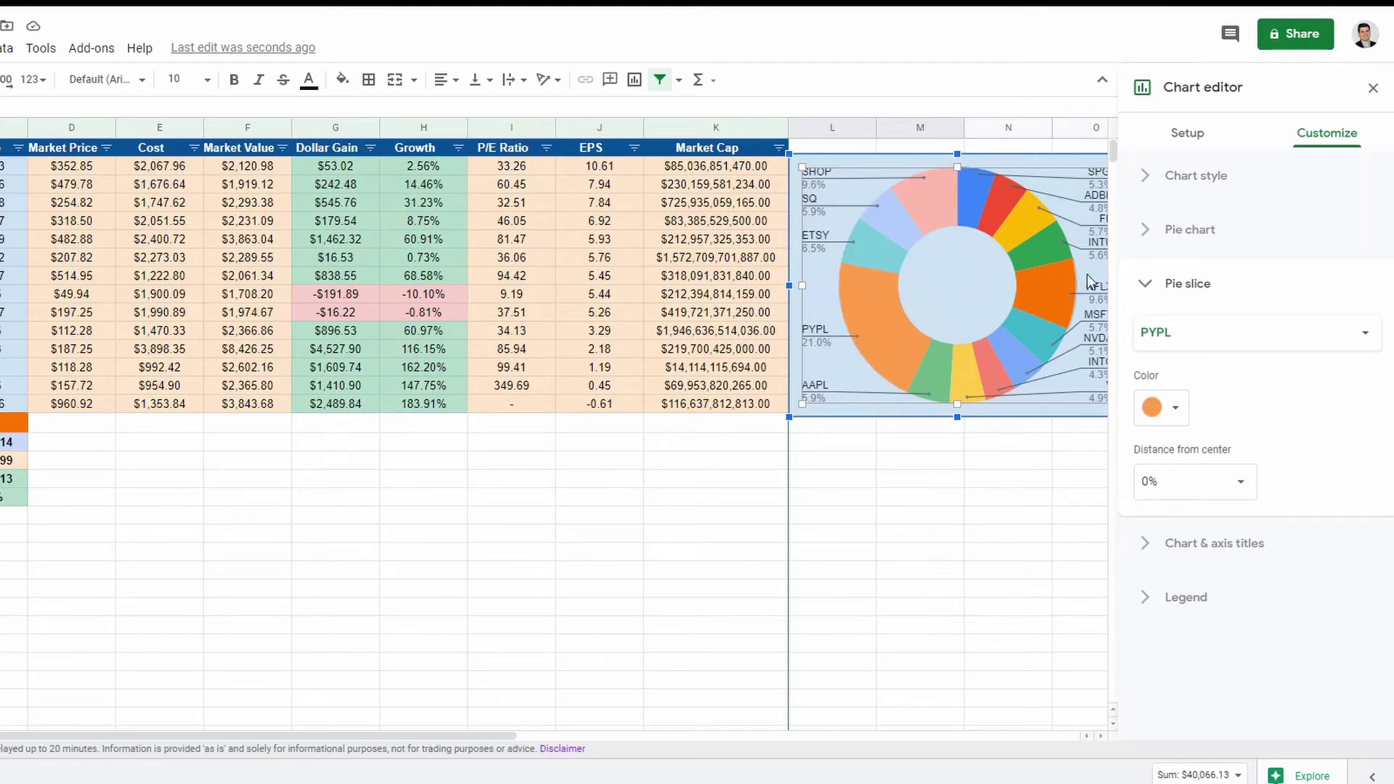
{"action": "left_click", "coordinate": [1145, 282]}
{"action": "left_click", "coordinate": [1145, 245]}
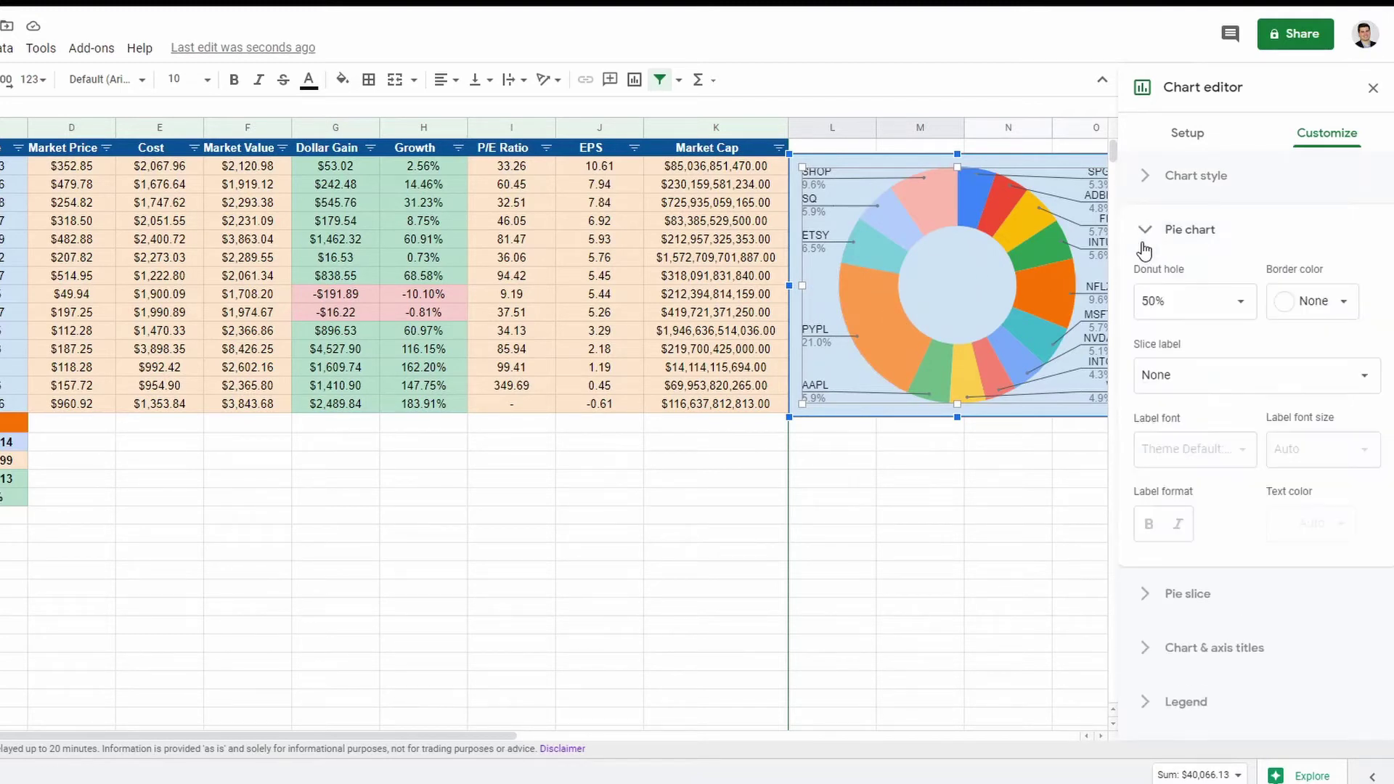
{"action": "left_click", "coordinate": [1342, 301]}
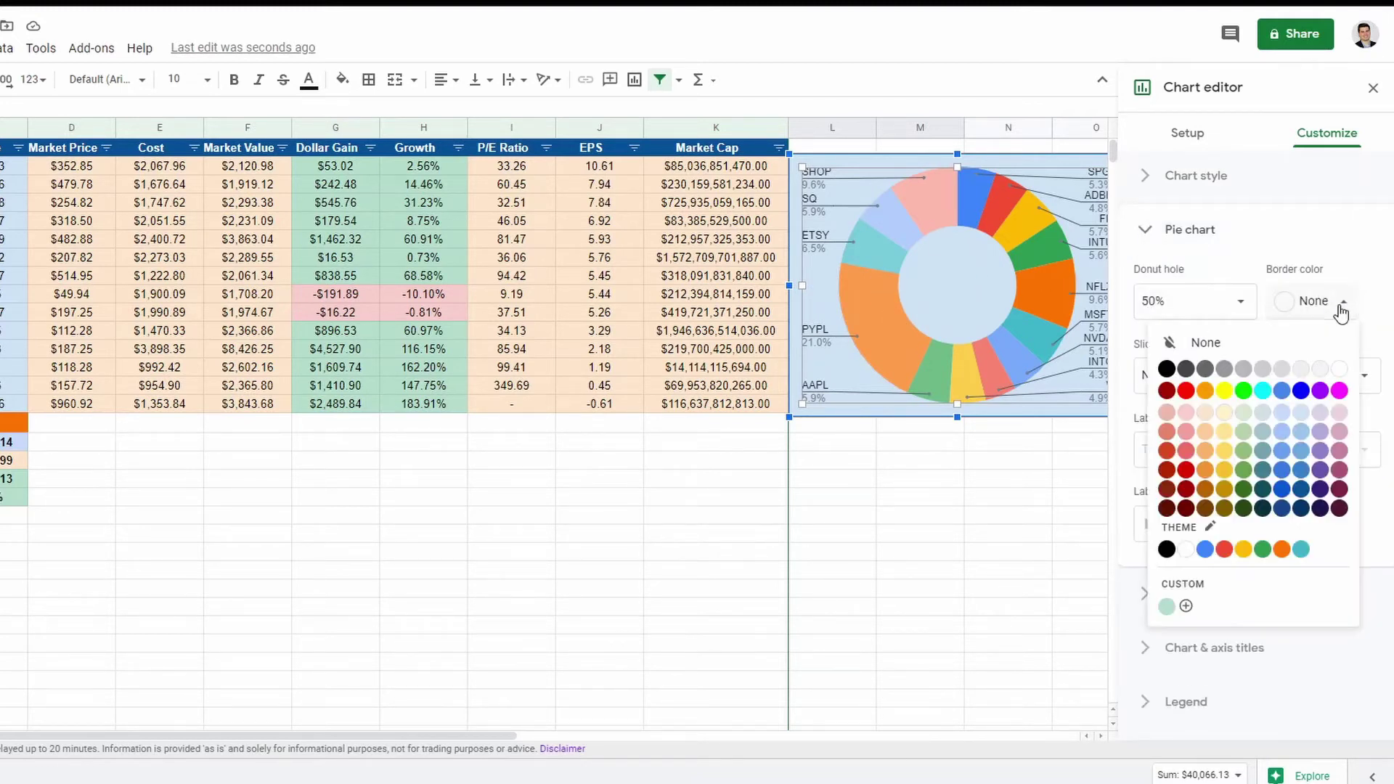
{"action": "left_click", "coordinate": [1167, 370]}
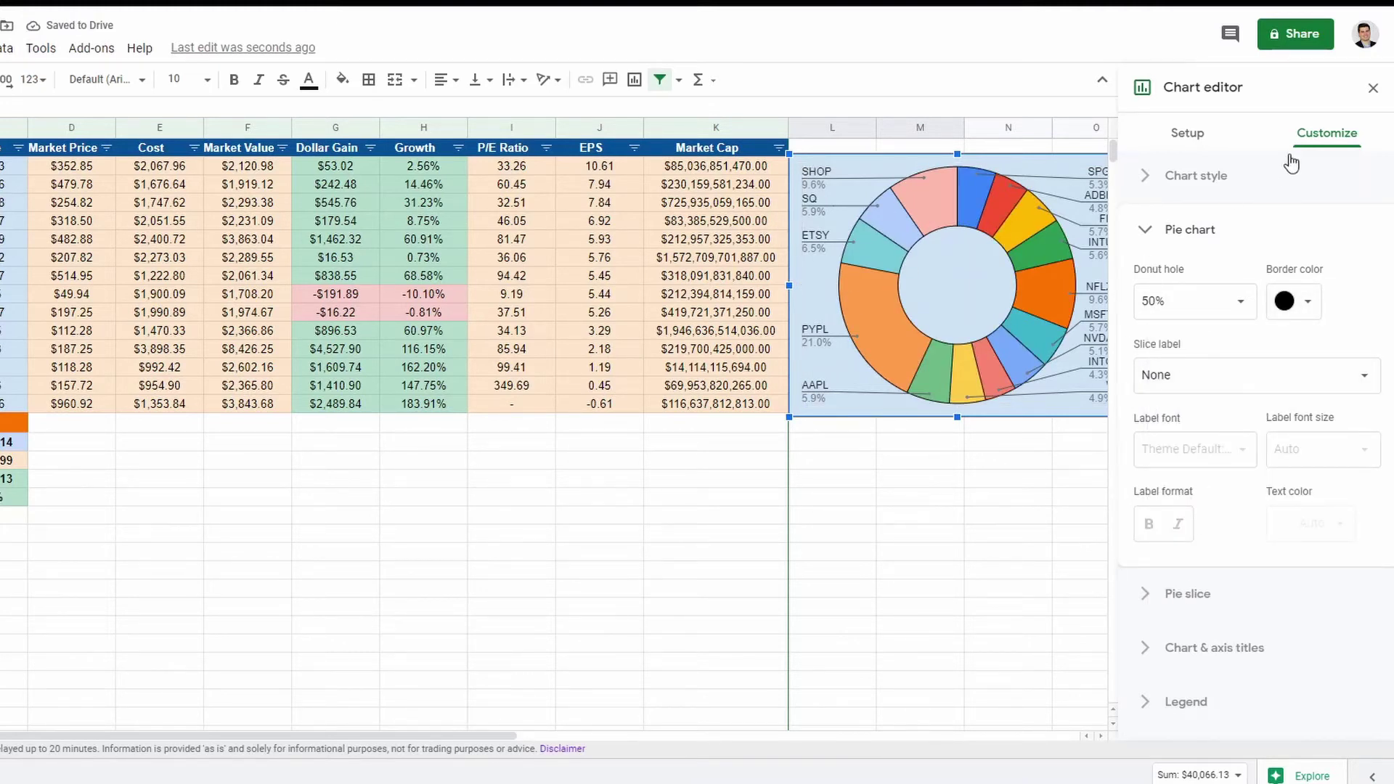
{"action": "left_click", "coordinate": [1374, 90]}
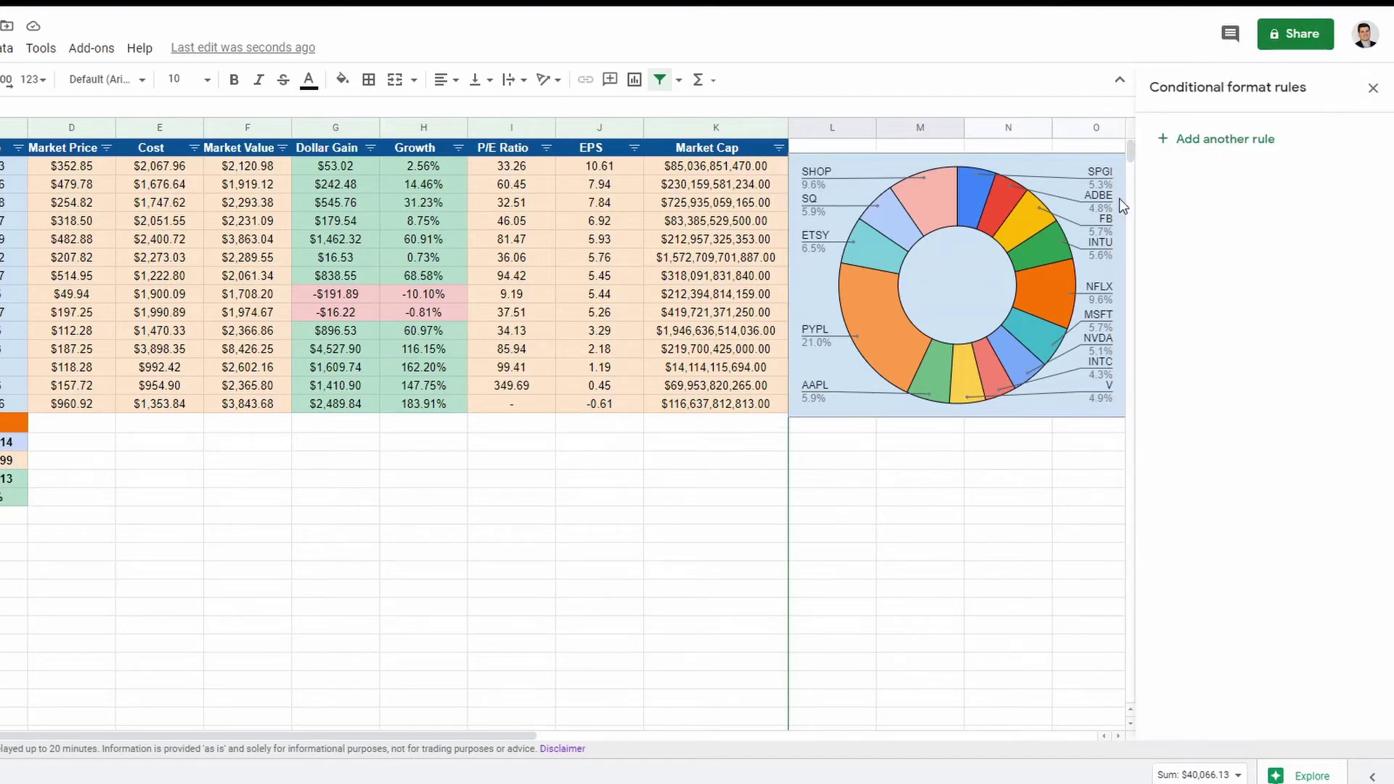
Close the side panel and make the doughnut chart slightly smaller.
{"action": "left_click", "coordinate": [1374, 90]}
{"action": "left_click", "coordinate": [933, 254]}
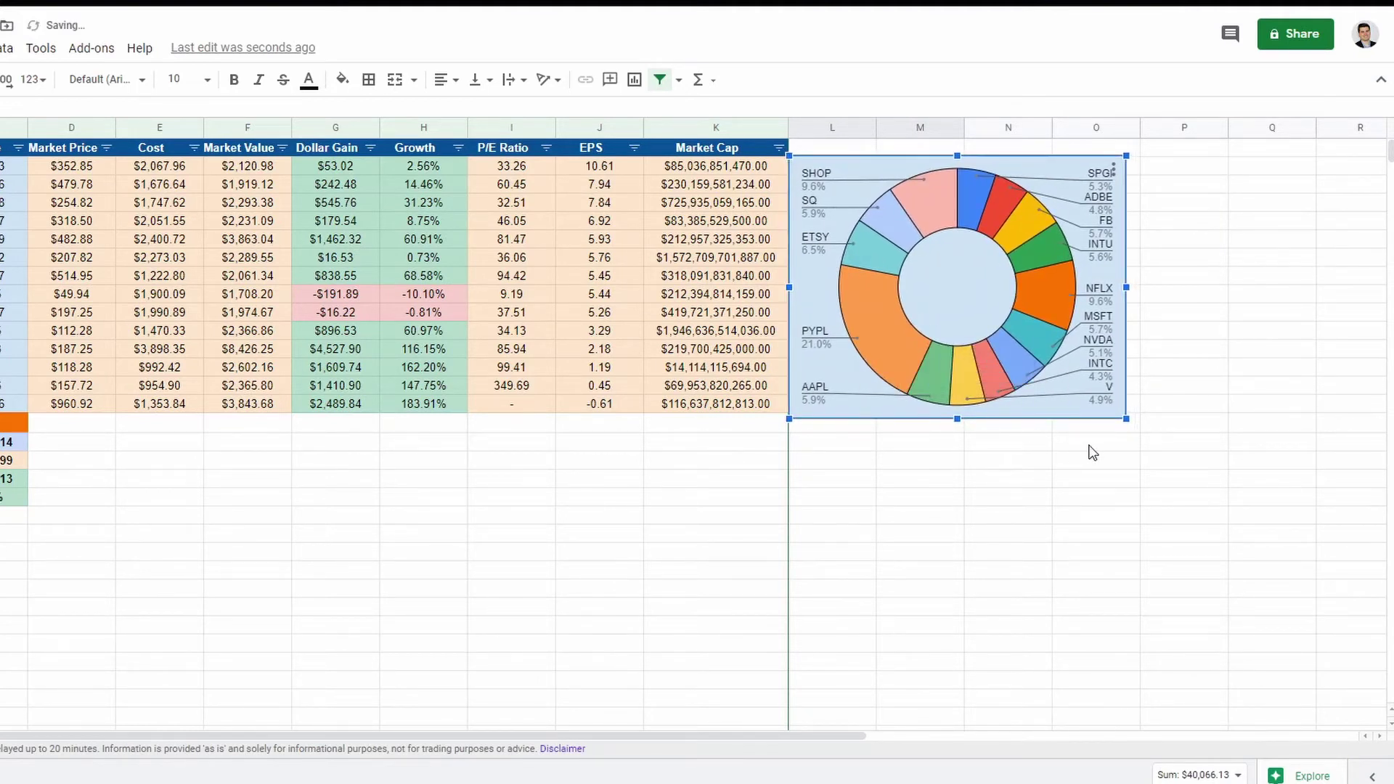
{"action": "left_click", "coordinate": [1126, 421]}
{"action": "left_click", "coordinate": [1110, 404]}
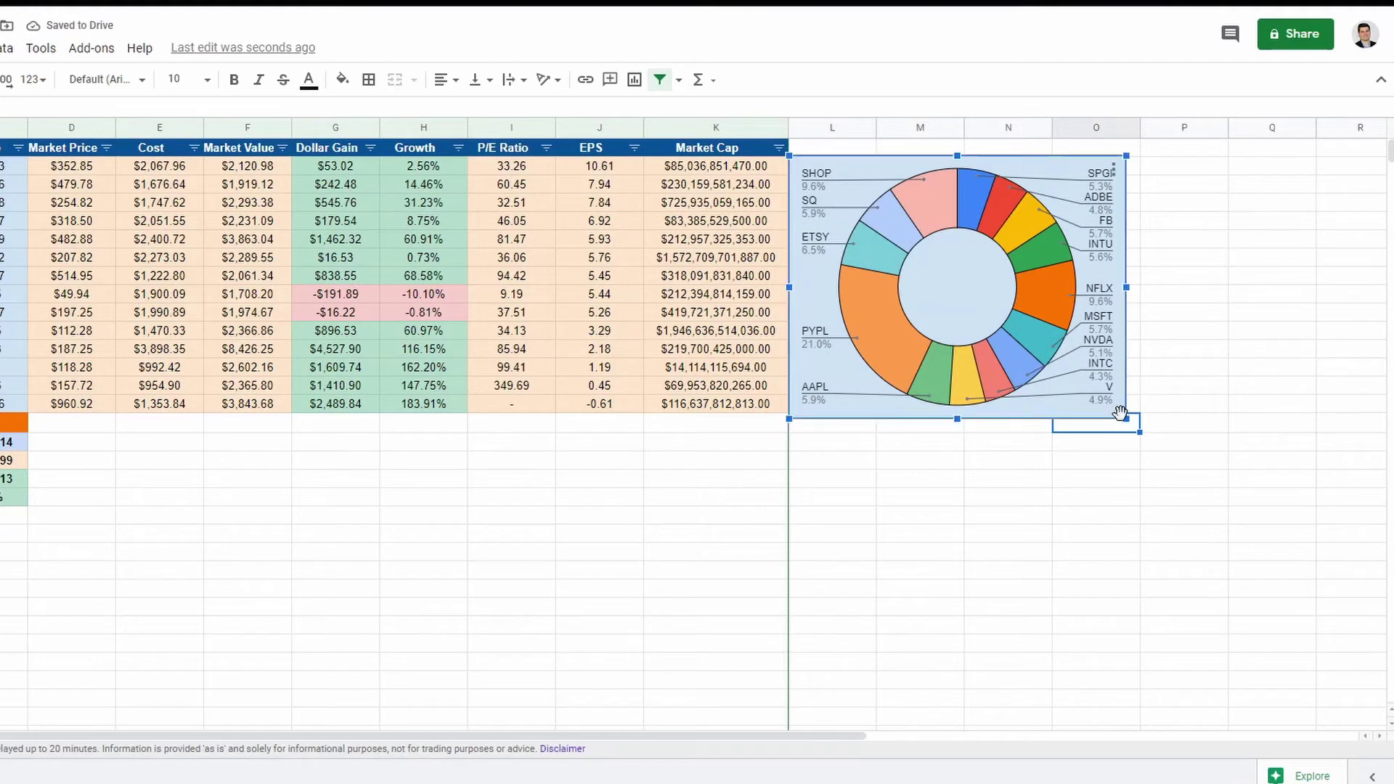
{"action": "left_click_drag", "start_coordinate": [1122, 418], "coordinate": [1110, 408]}
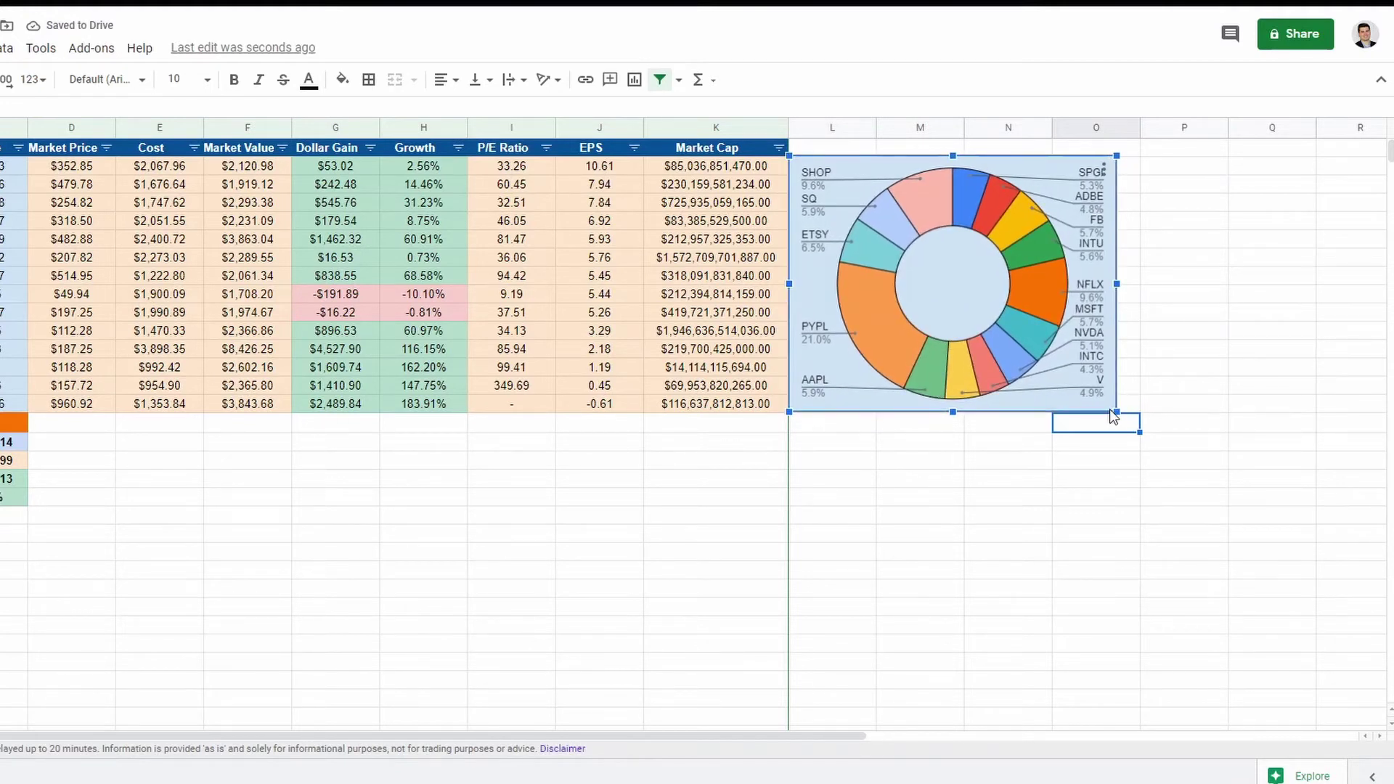
{"action": "left_click", "coordinate": [944, 481]}
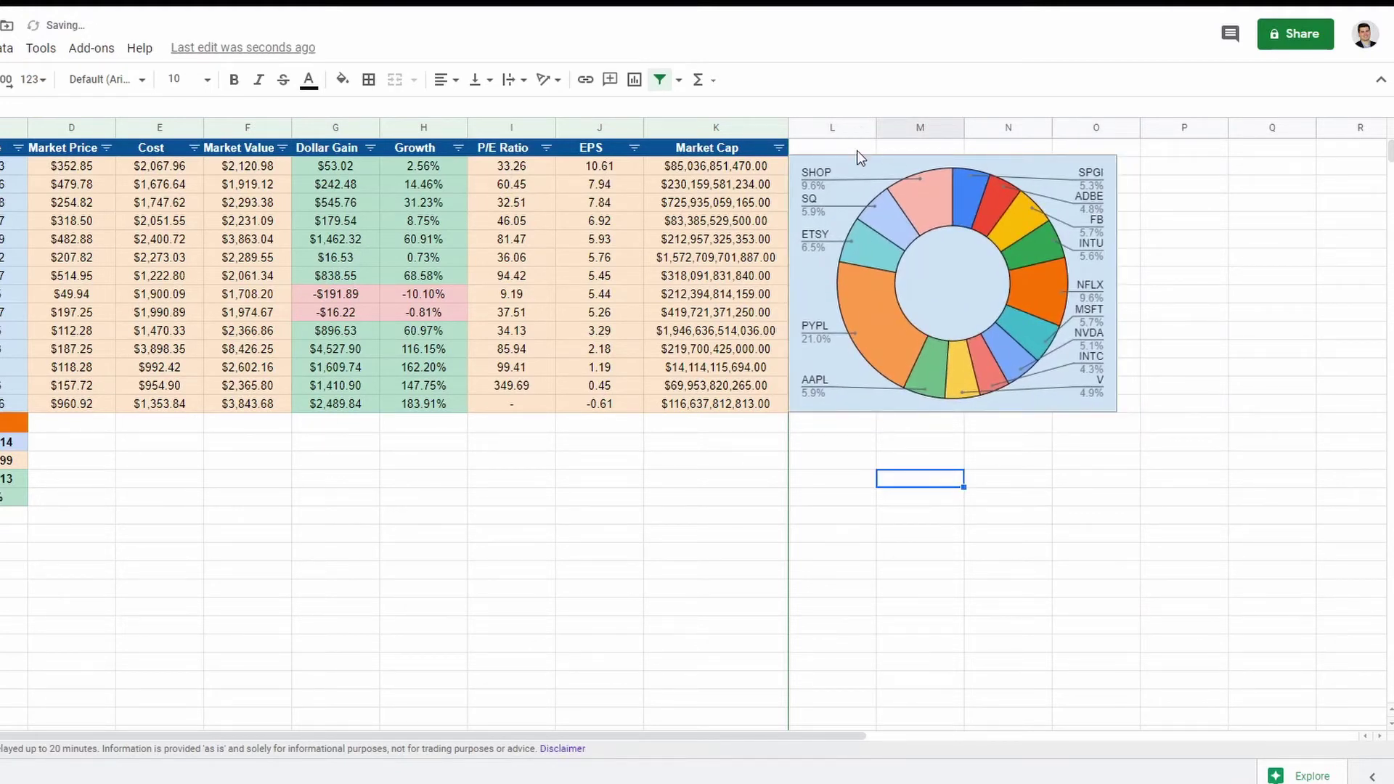
Merge L1:O1 above the chart and widen the chart to reach column O.
{"action": "left_click_drag", "start_coordinate": [857, 149], "coordinate": [1070, 157]}
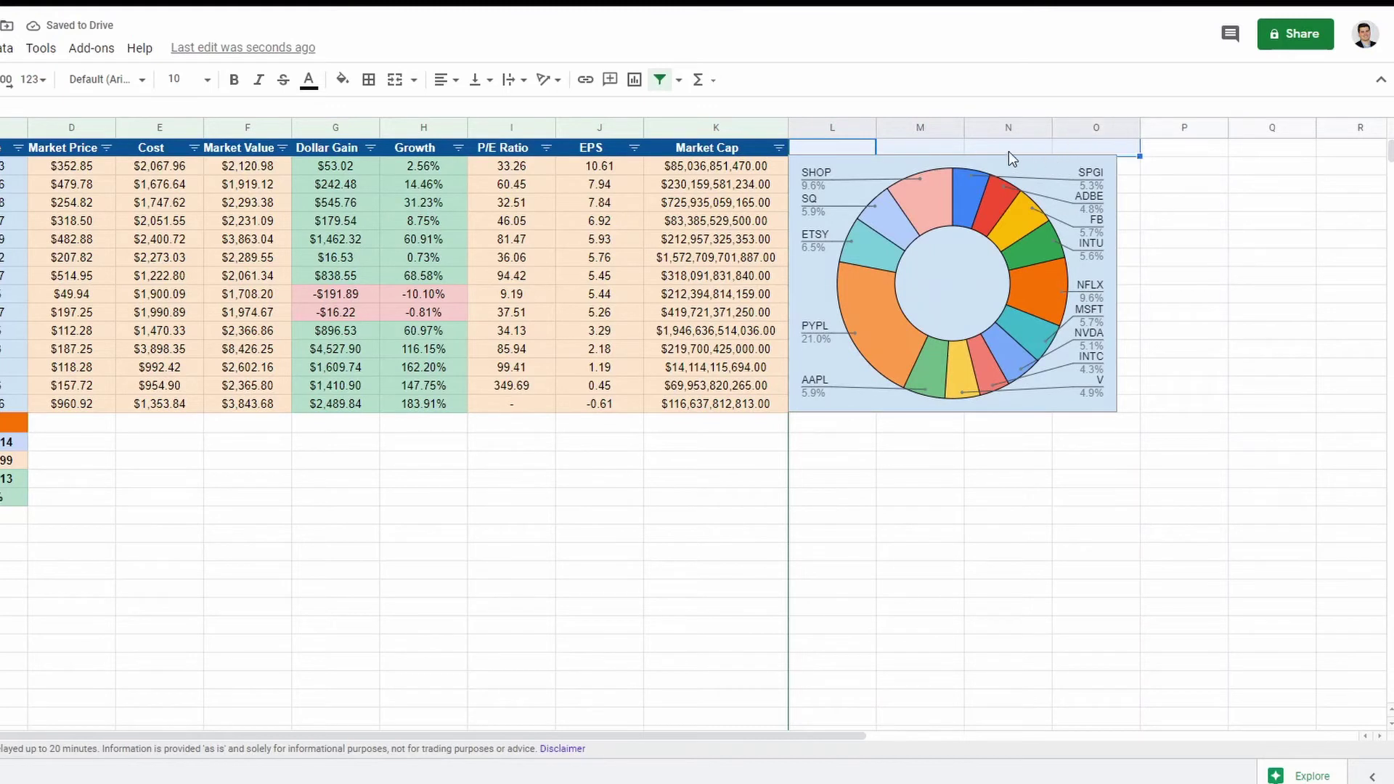
{"action": "left_click", "coordinate": [395, 80]}
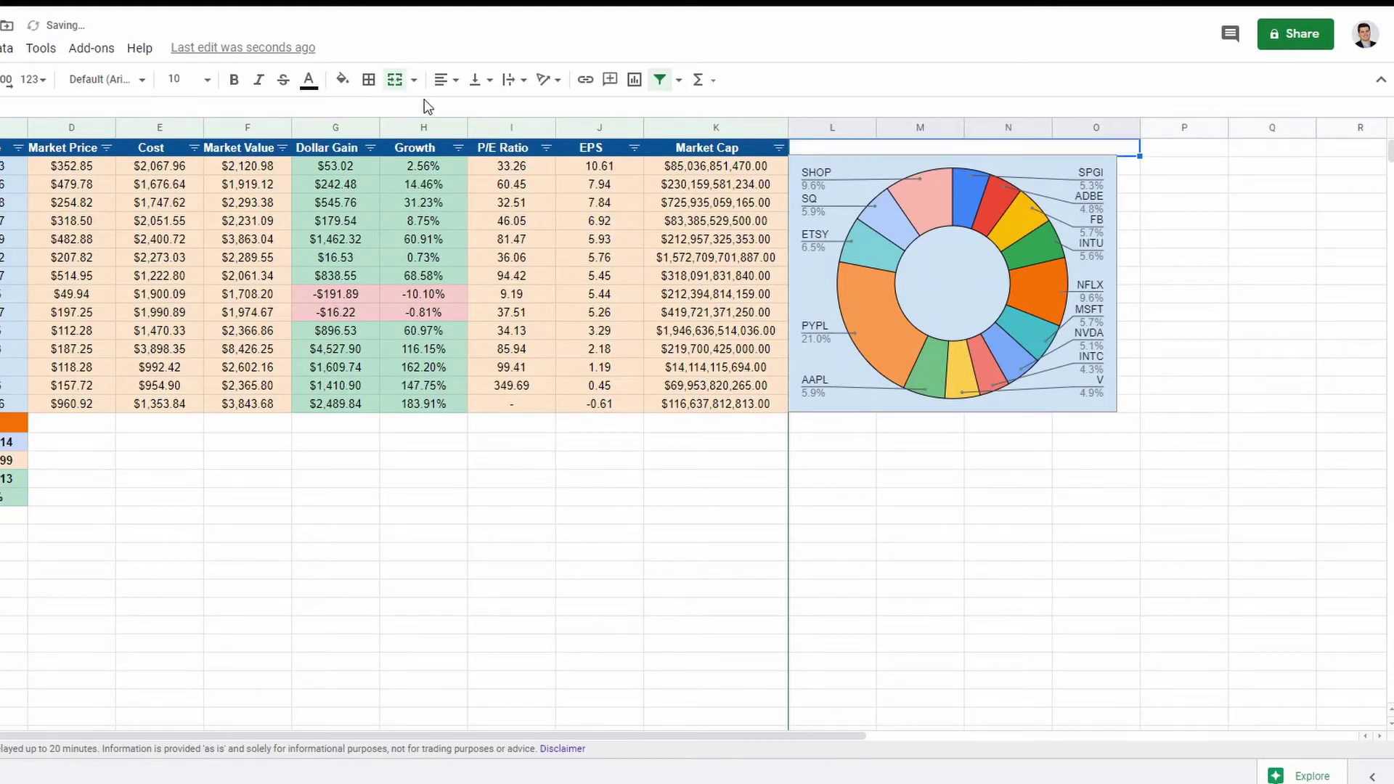
{"action": "left_click", "coordinate": [974, 301]}
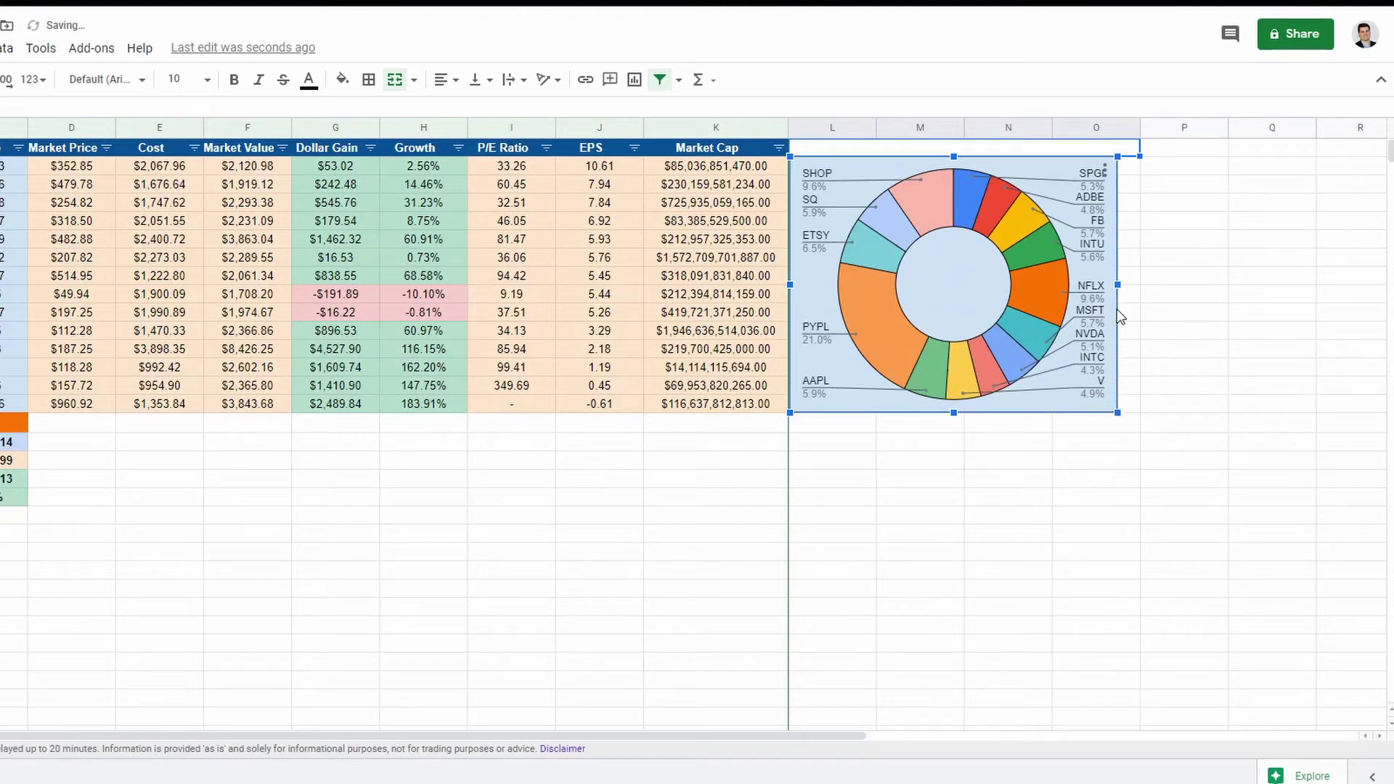
{"action": "left_click_drag", "start_coordinate": [1118, 285], "coordinate": [1141, 285]}
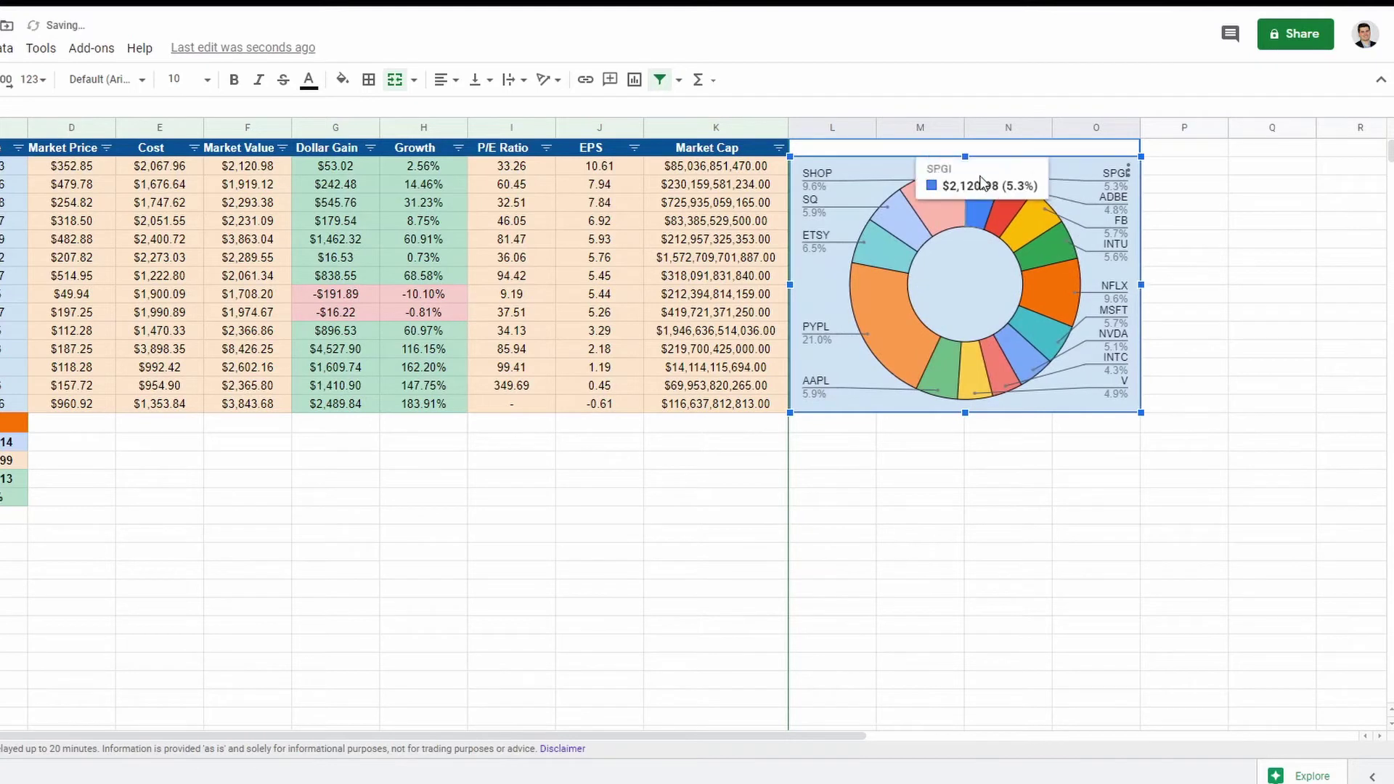
Enter 'Portfolio Breakdown' in the merged cell and centre it, keeping font size 10.
{"action": "left_click", "coordinate": [974, 148]}
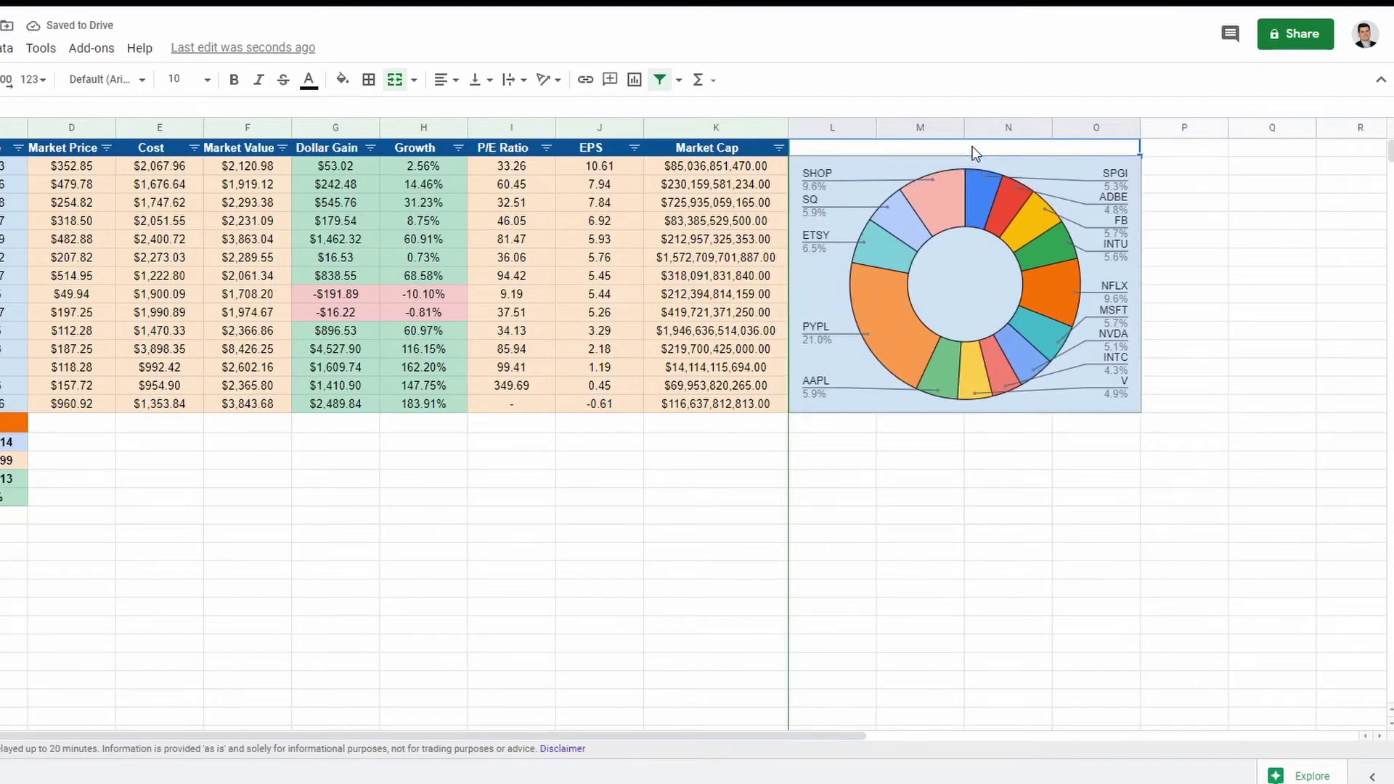
{"action": "type", "text": "Portfolio Breakdown"}
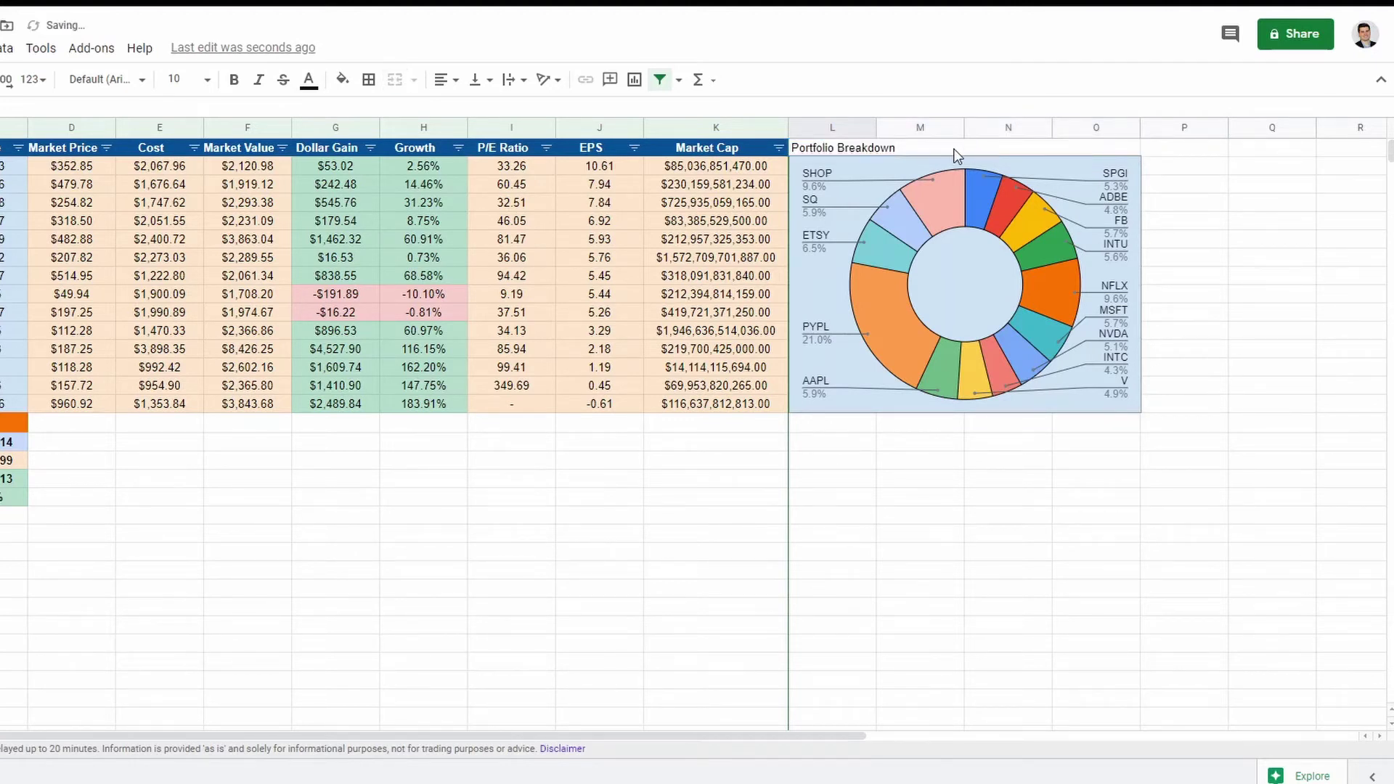
{"action": "key", "text": "Return"}
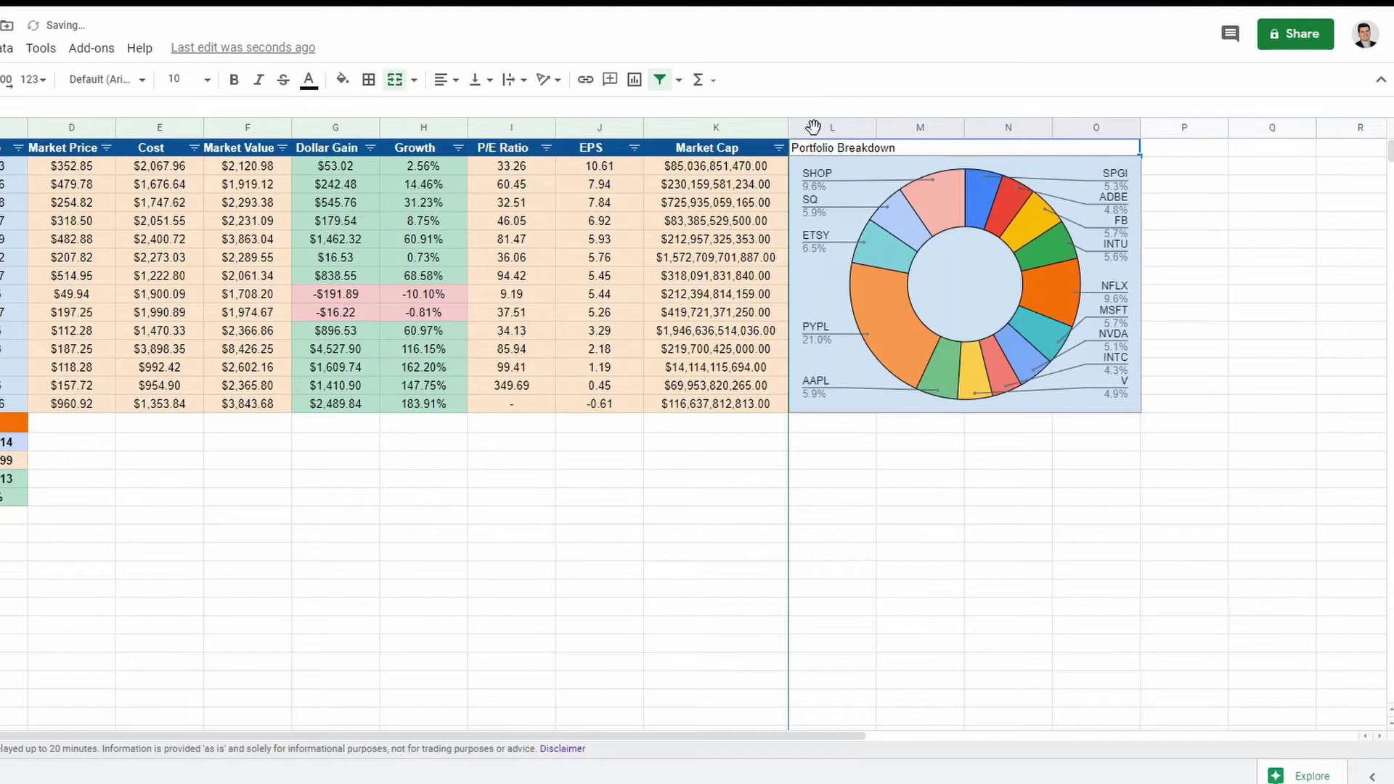
{"action": "left_click", "coordinate": [445, 79]}
{"action": "left_click", "coordinate": [466, 111]}
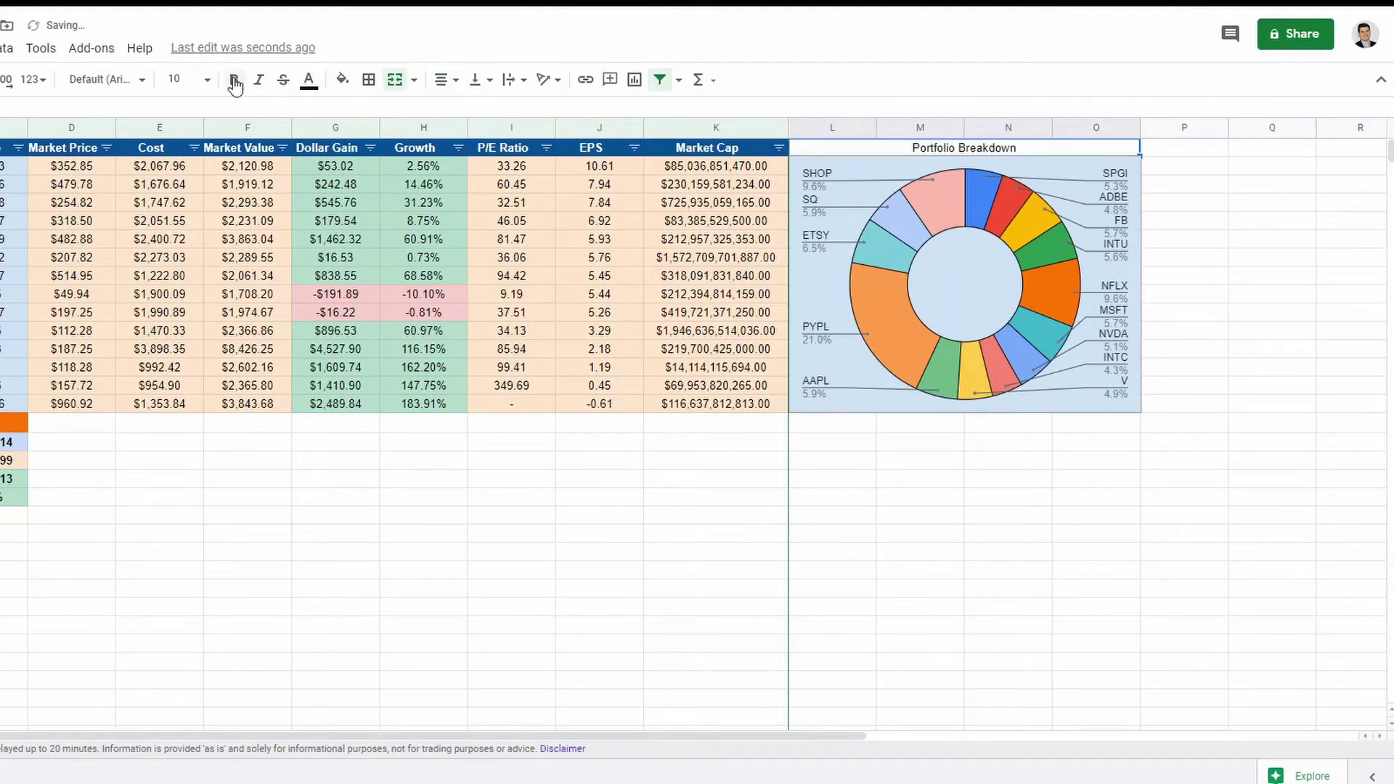
{"action": "left_click", "coordinate": [209, 81]}
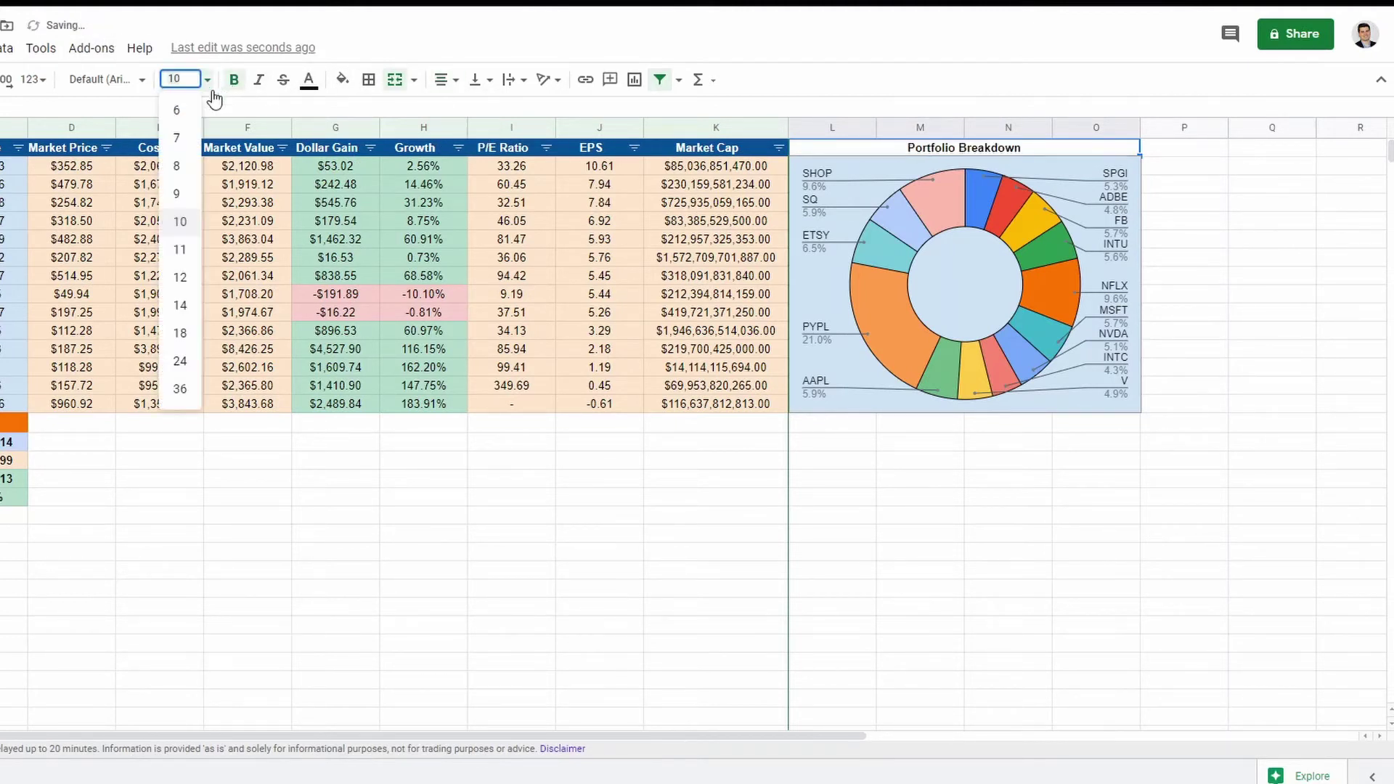
{"action": "left_click", "coordinate": [183, 256]}
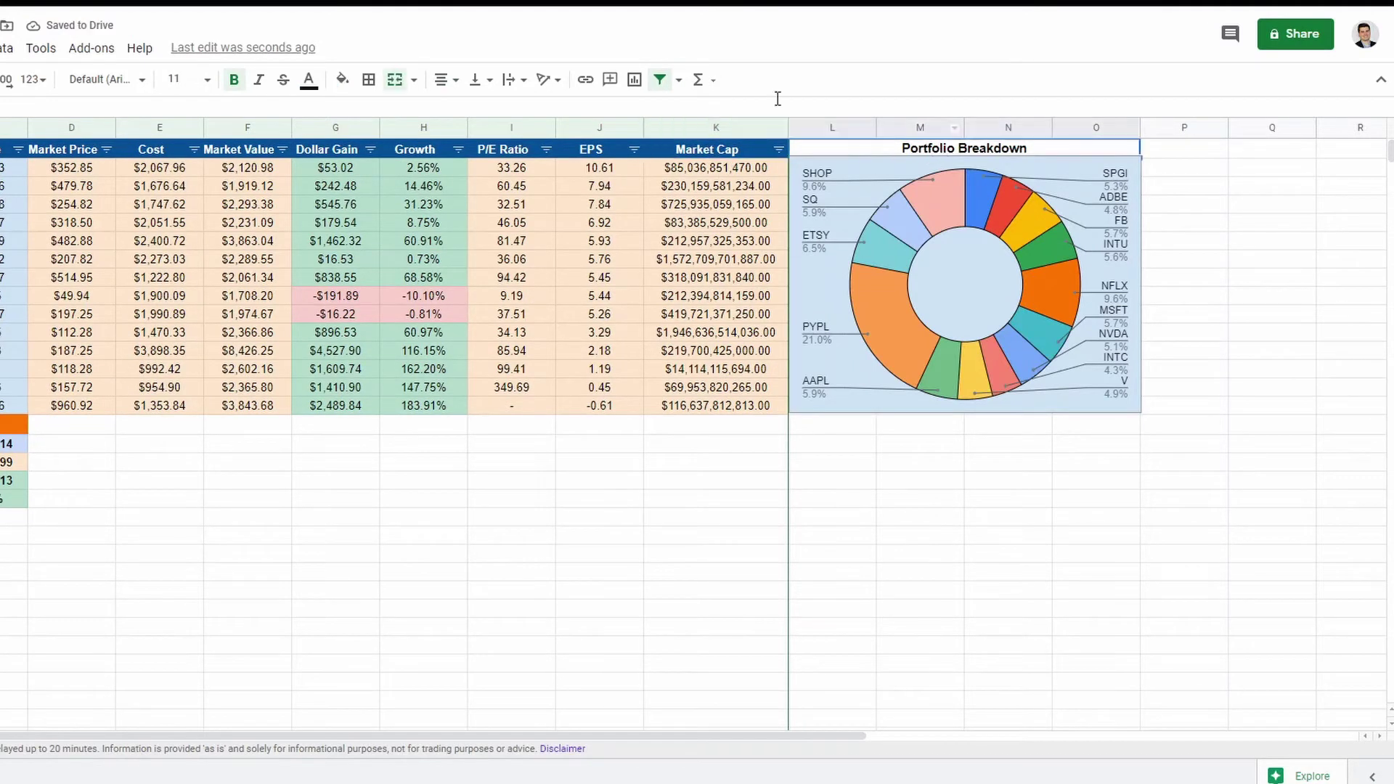
{"action": "left_click", "coordinate": [190, 80]}
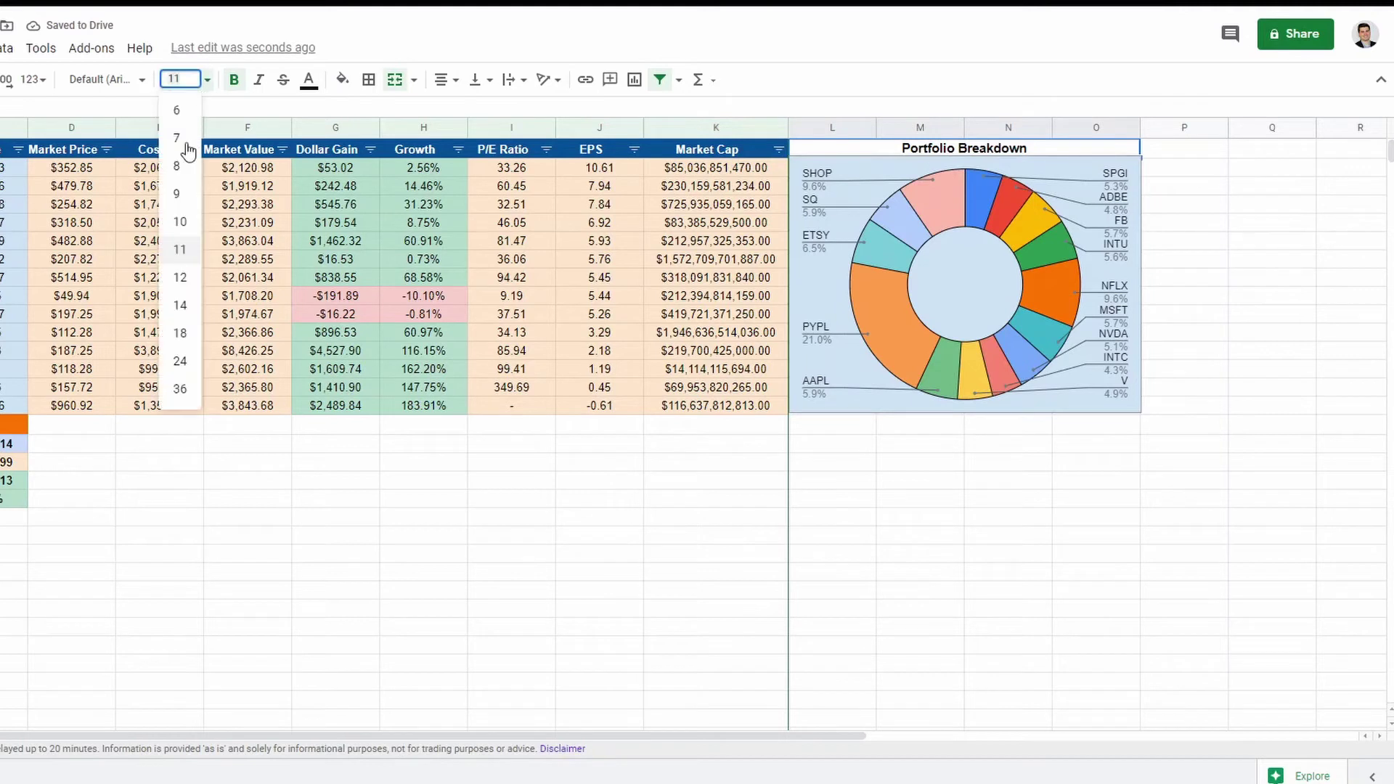
{"action": "left_click", "coordinate": [182, 222]}
Give the title cell a dark blue fill with white text.
{"action": "left_click", "coordinate": [342, 79]}
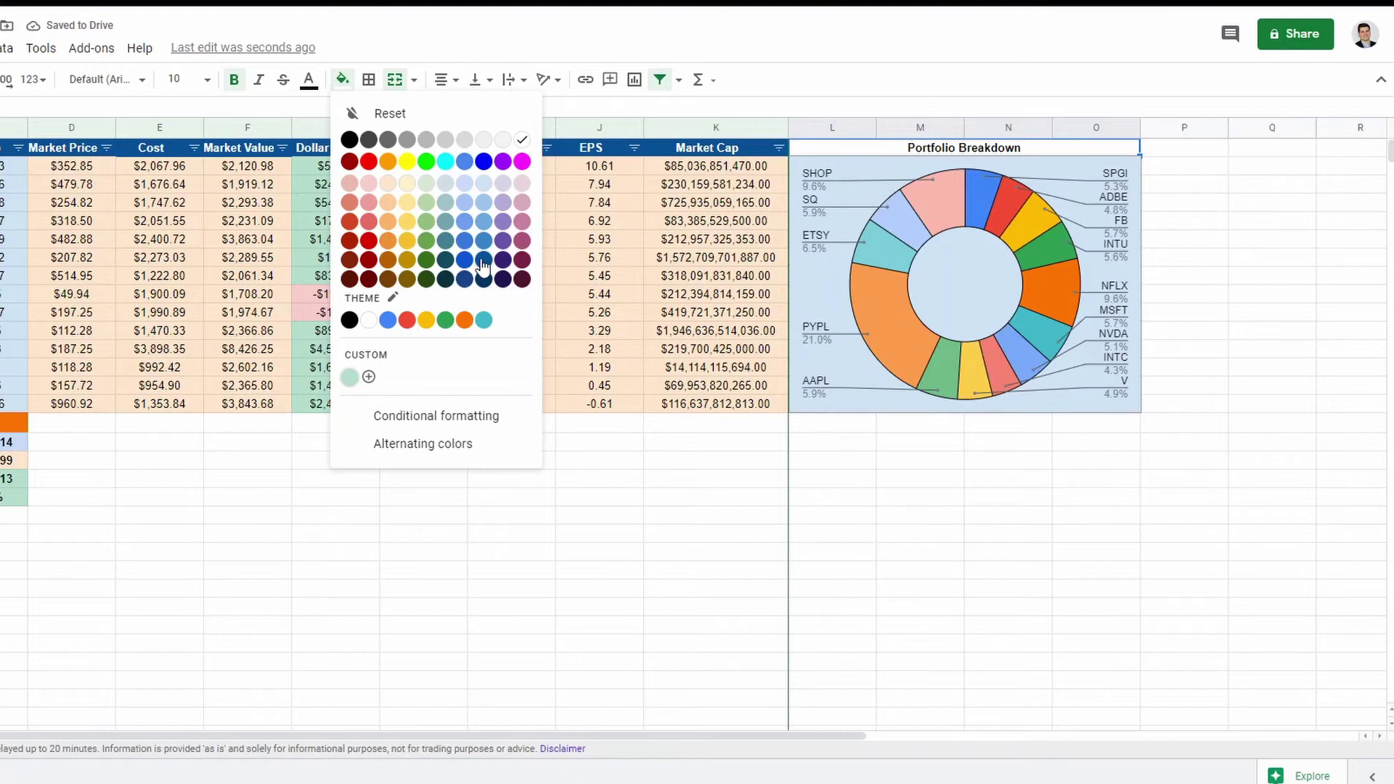
{"action": "left_click", "coordinate": [465, 260]}
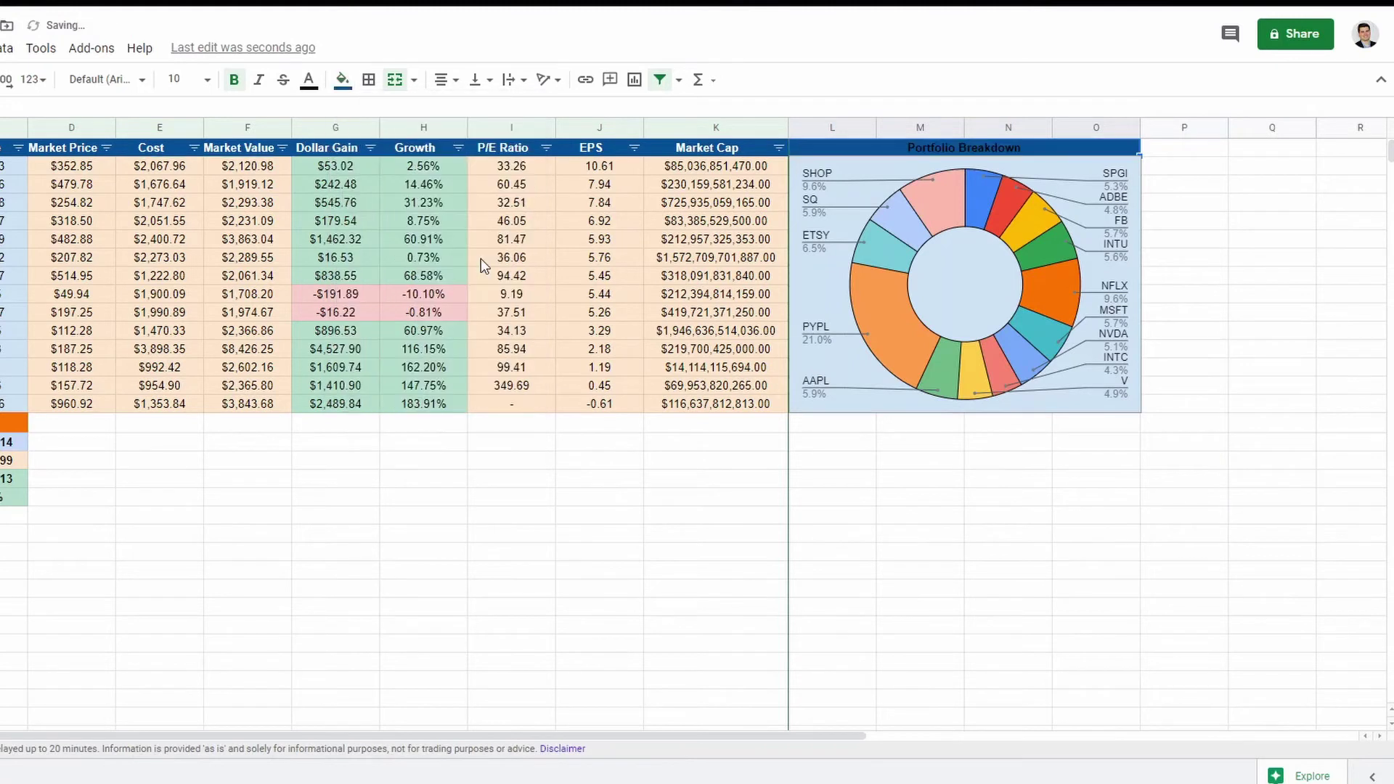
{"action": "left_click", "coordinate": [308, 79]}
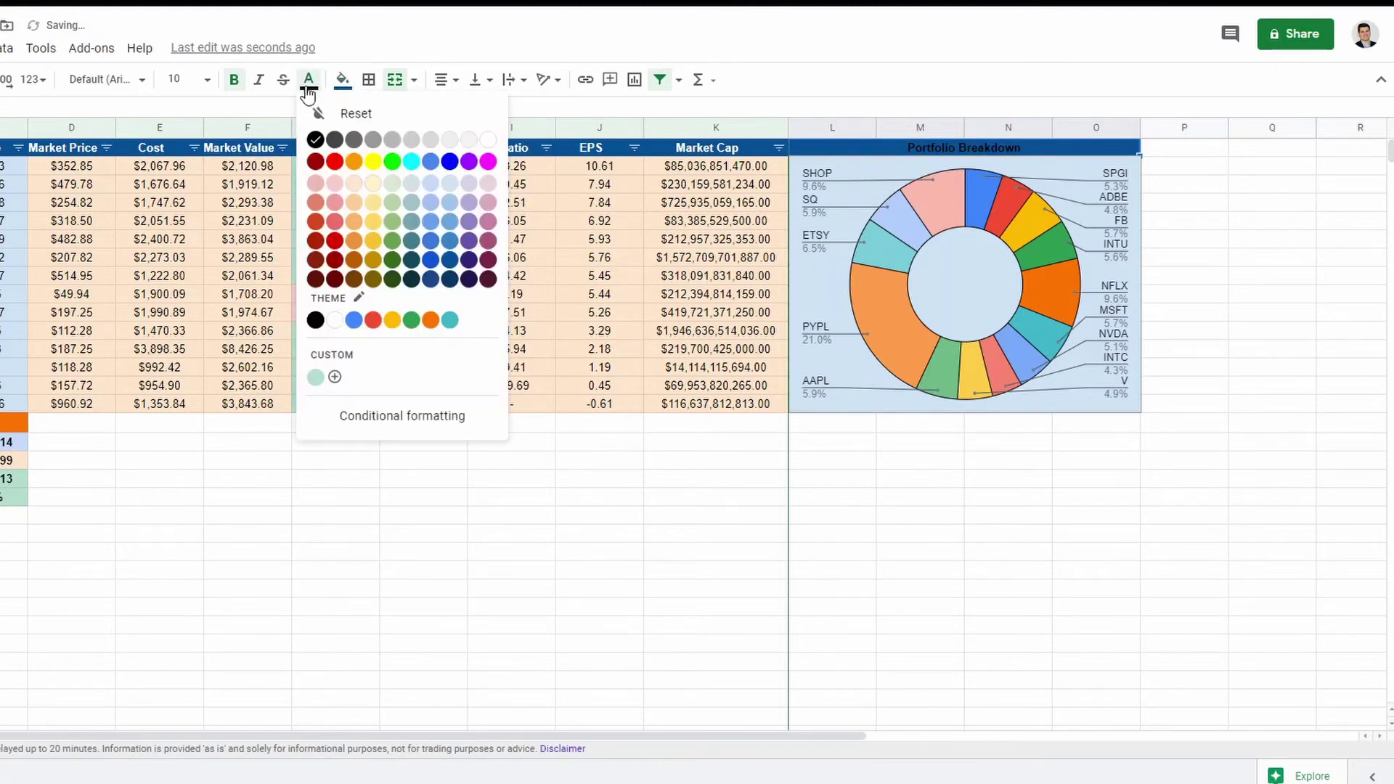
{"action": "left_click", "coordinate": [489, 139]}
{"action": "left_click", "coordinate": [1082, 553]}
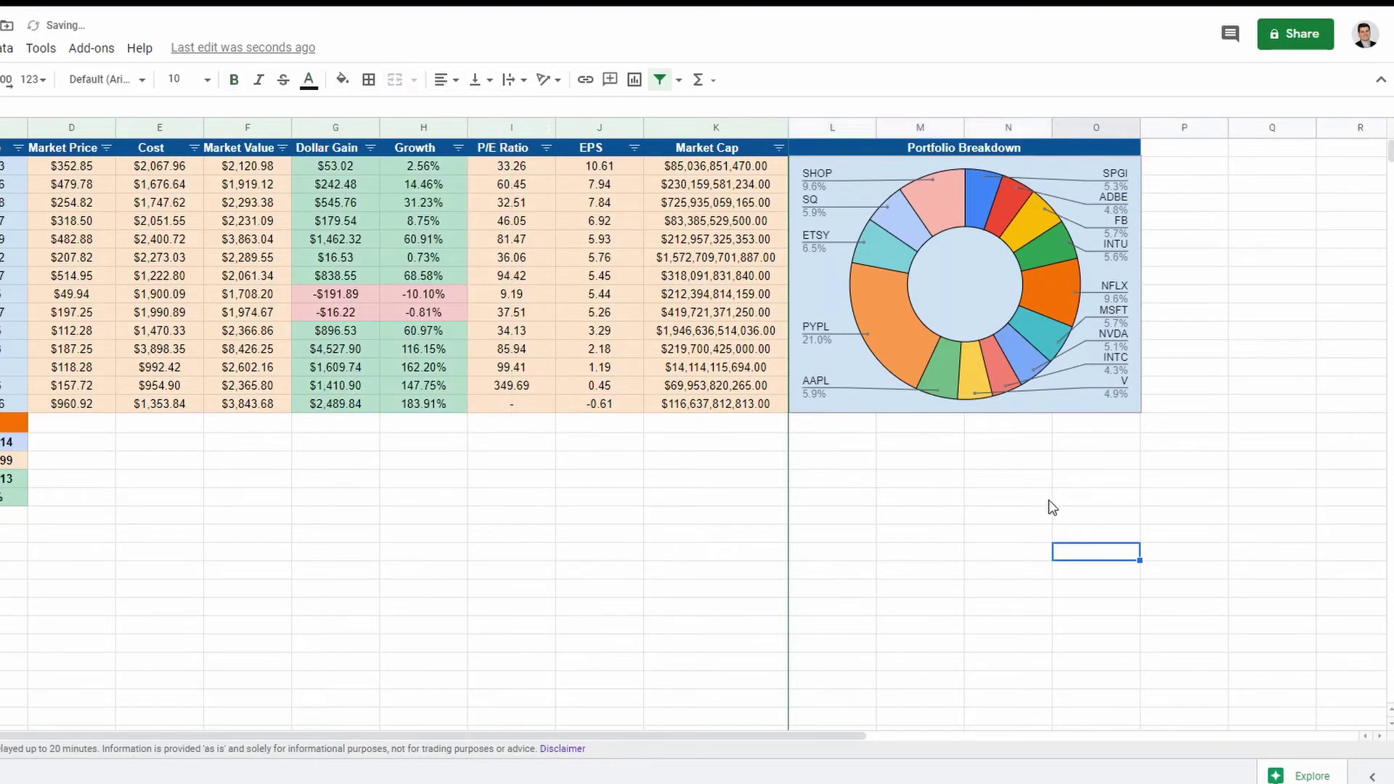
Sort the portfolio table by Dollar Gain from lowest to highest (Sort A → Z).
{"action": "left_click", "coordinate": [975, 290]}
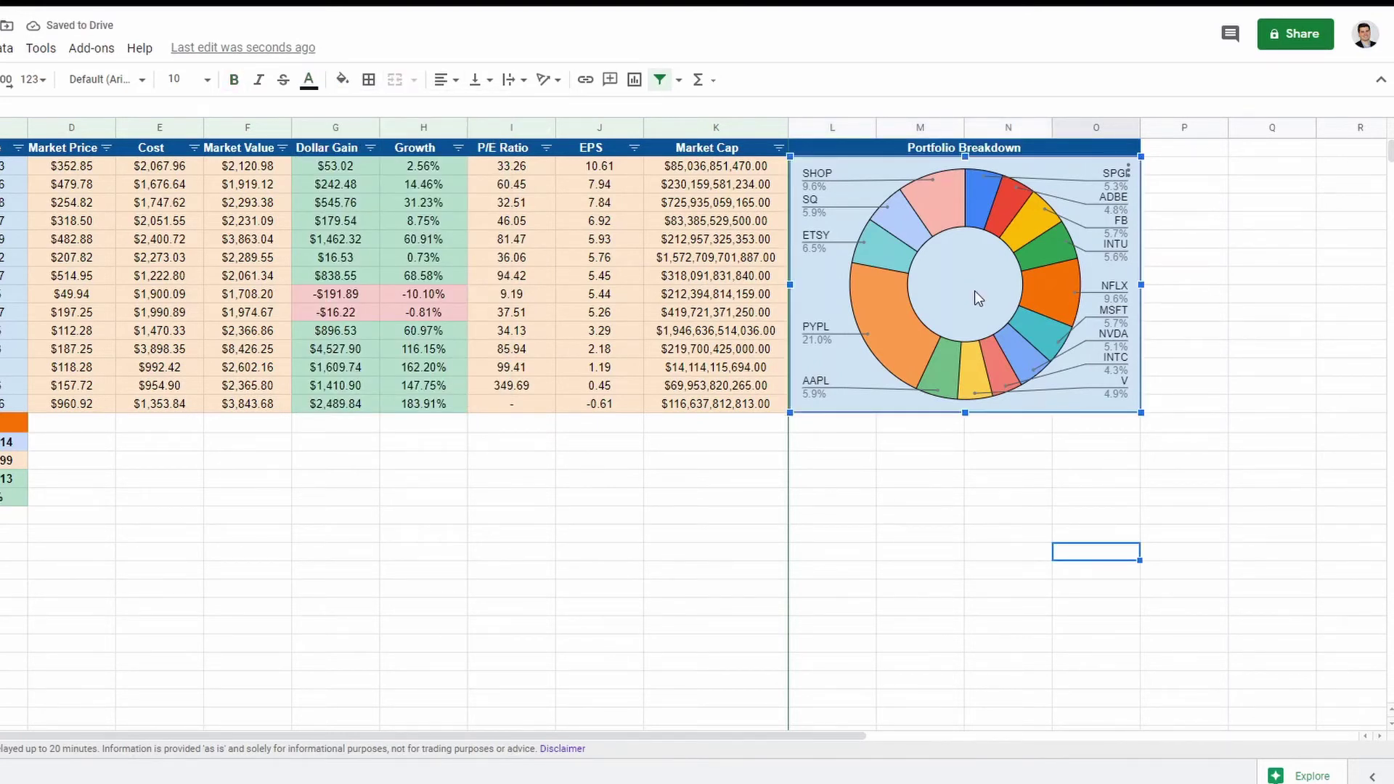
{"action": "left_click", "coordinate": [1232, 294]}
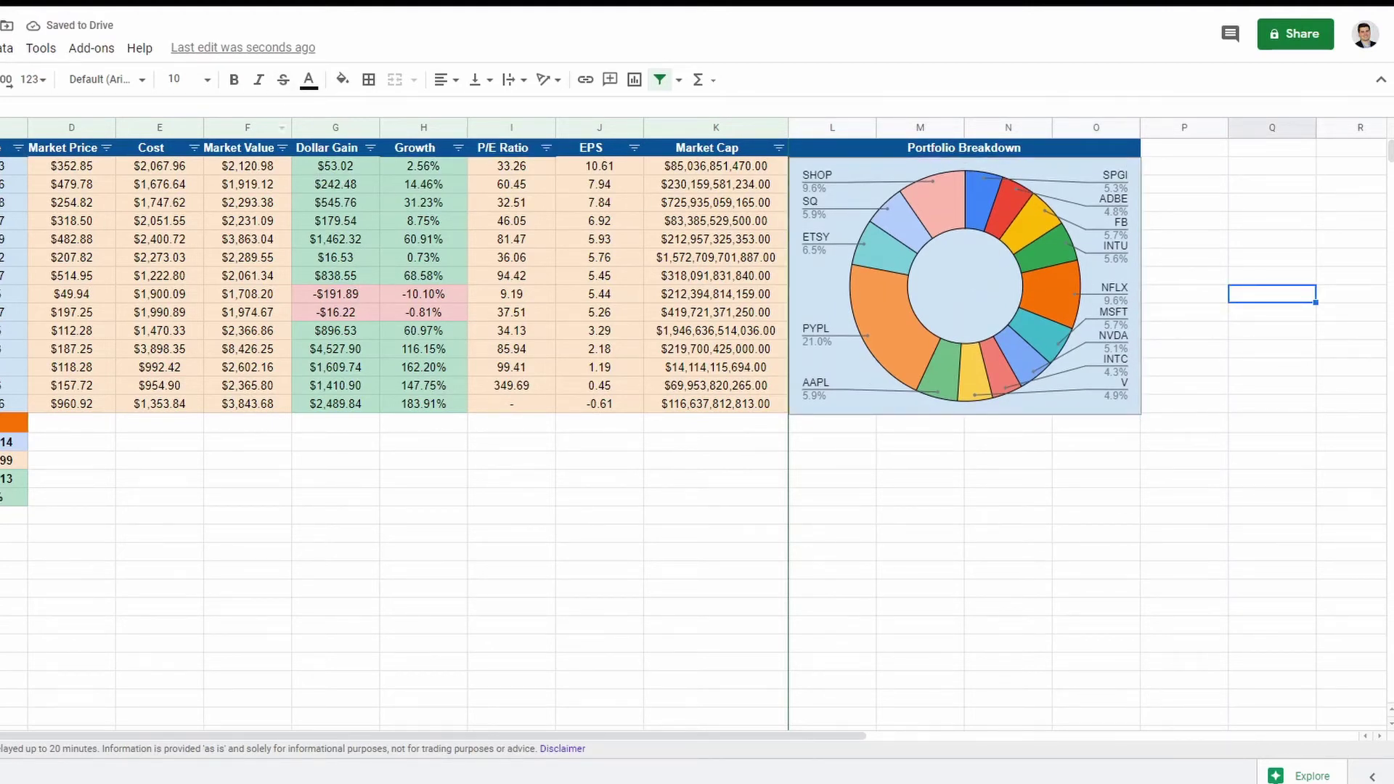
{"action": "left_click", "coordinate": [370, 147]}
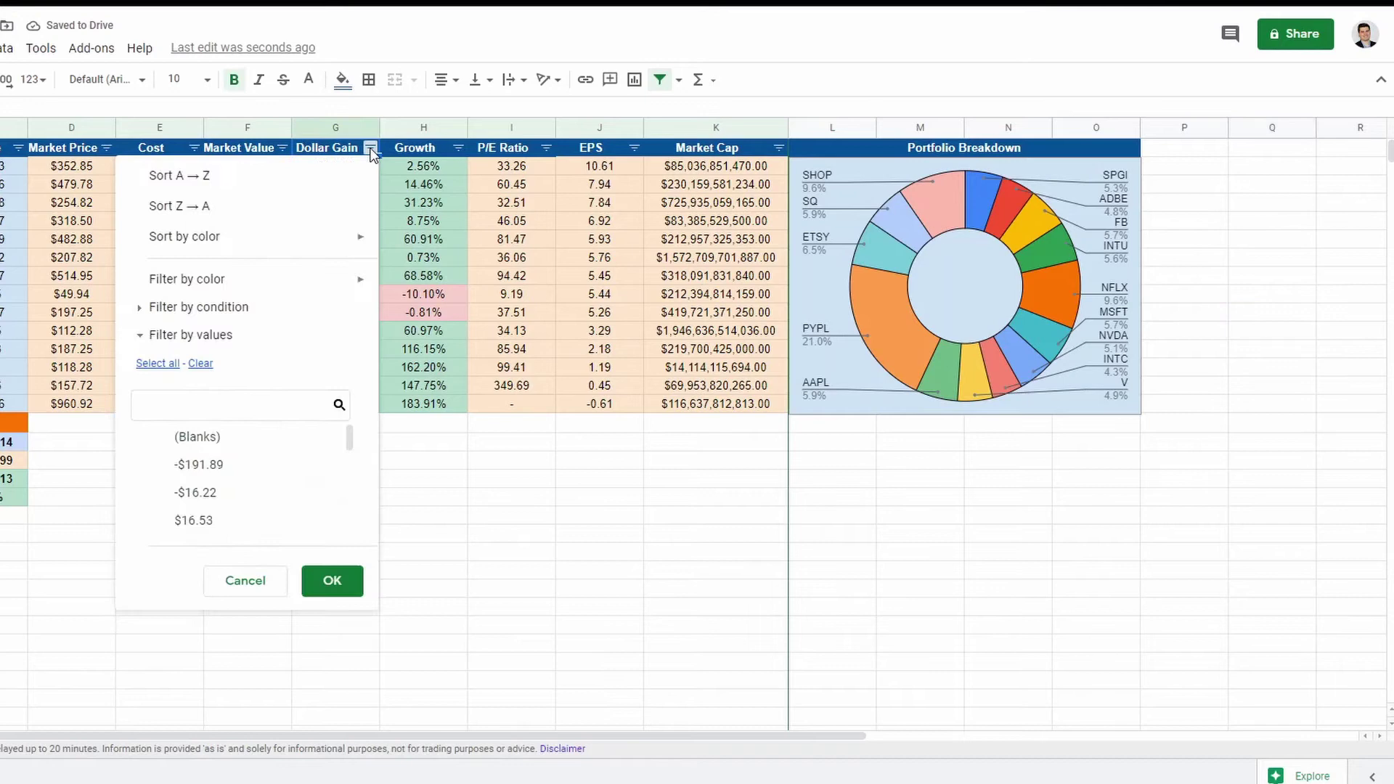
{"action": "left_click", "coordinate": [268, 178]}
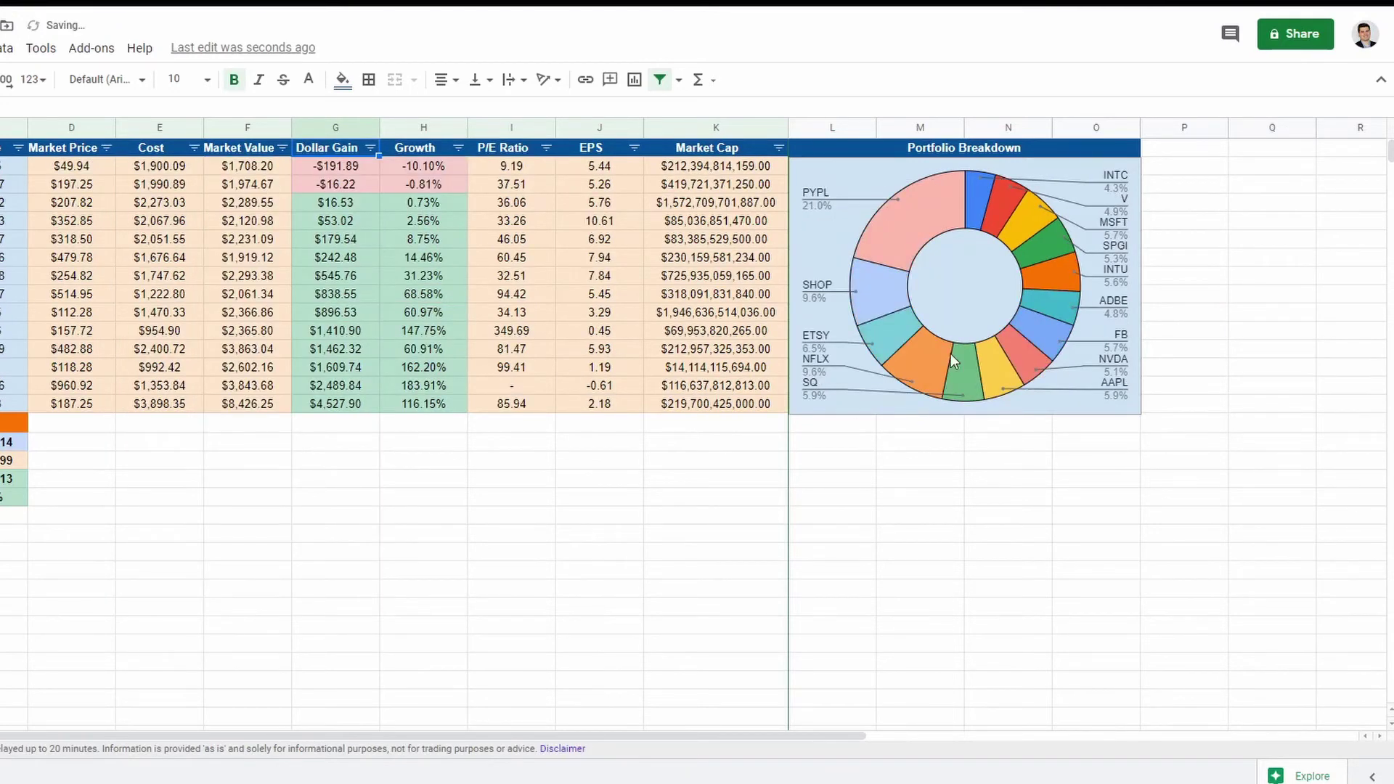
Drag the Portfolio Breakdown doughnut chart aside to reveal the table data beneath it.
{"action": "left_click", "coordinate": [995, 314]}
{"action": "left_click_drag", "start_coordinate": [982, 300], "coordinate": [1237, 483]}
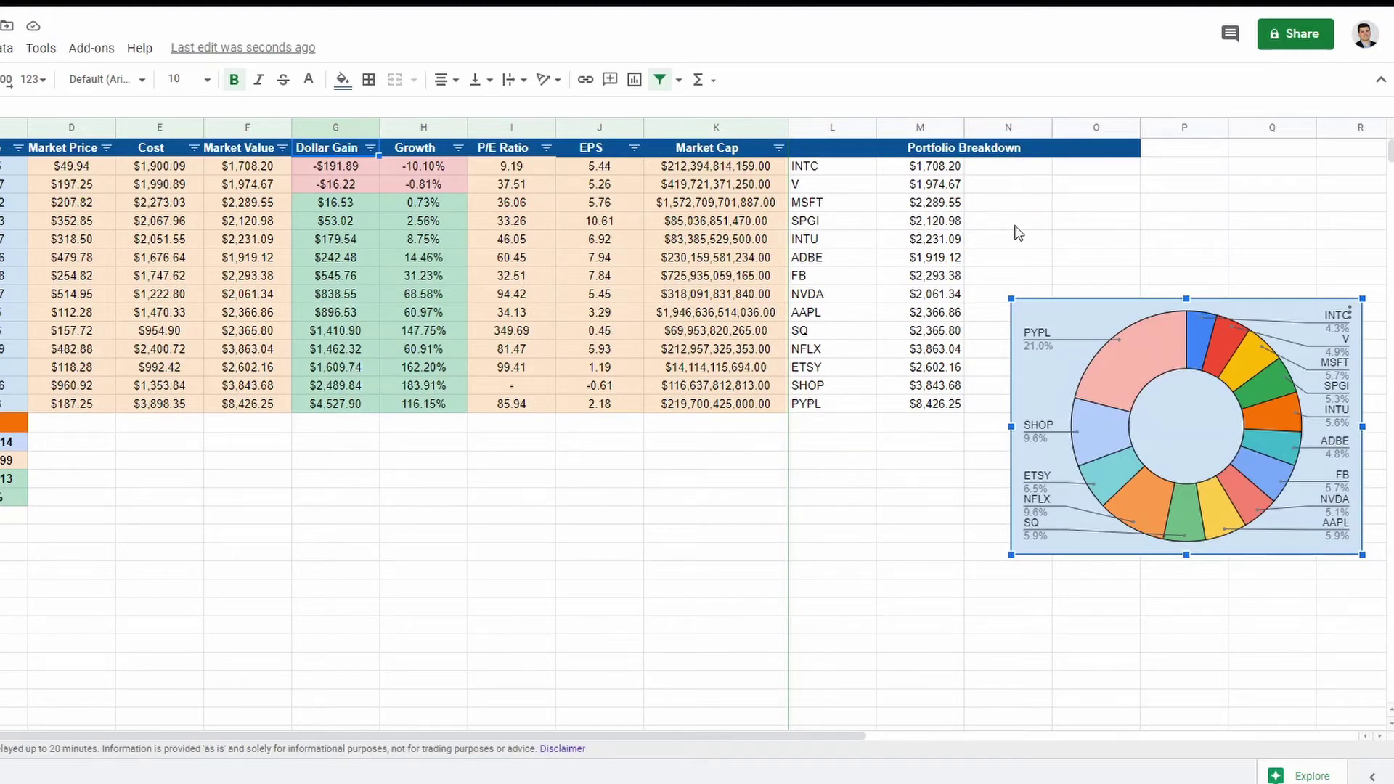
{"action": "mouse_move", "coordinate": [1154, 322]}
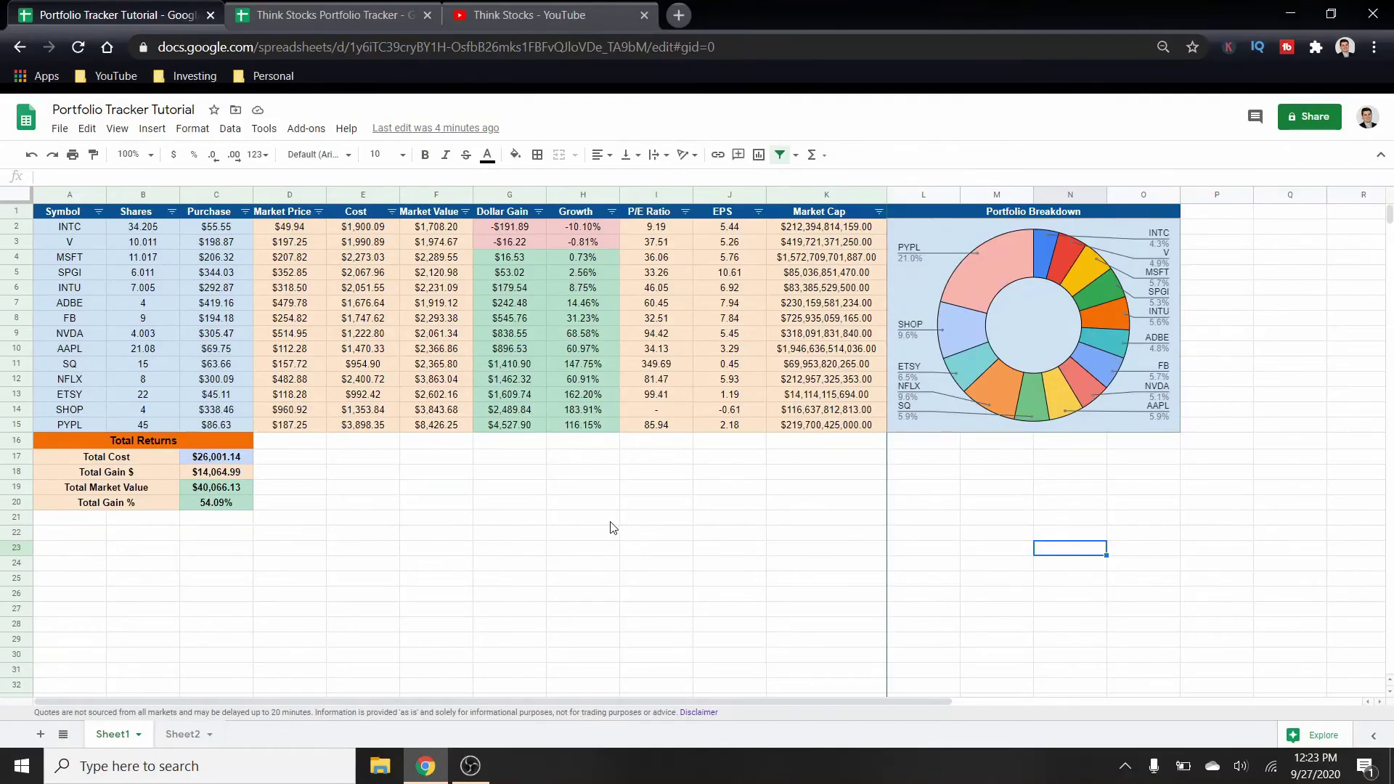
Switch to the Think Stocks Portfolio Tracker and review its Individual Position Performance % chart.
{"action": "key", "text": "ctrl+Tab"}
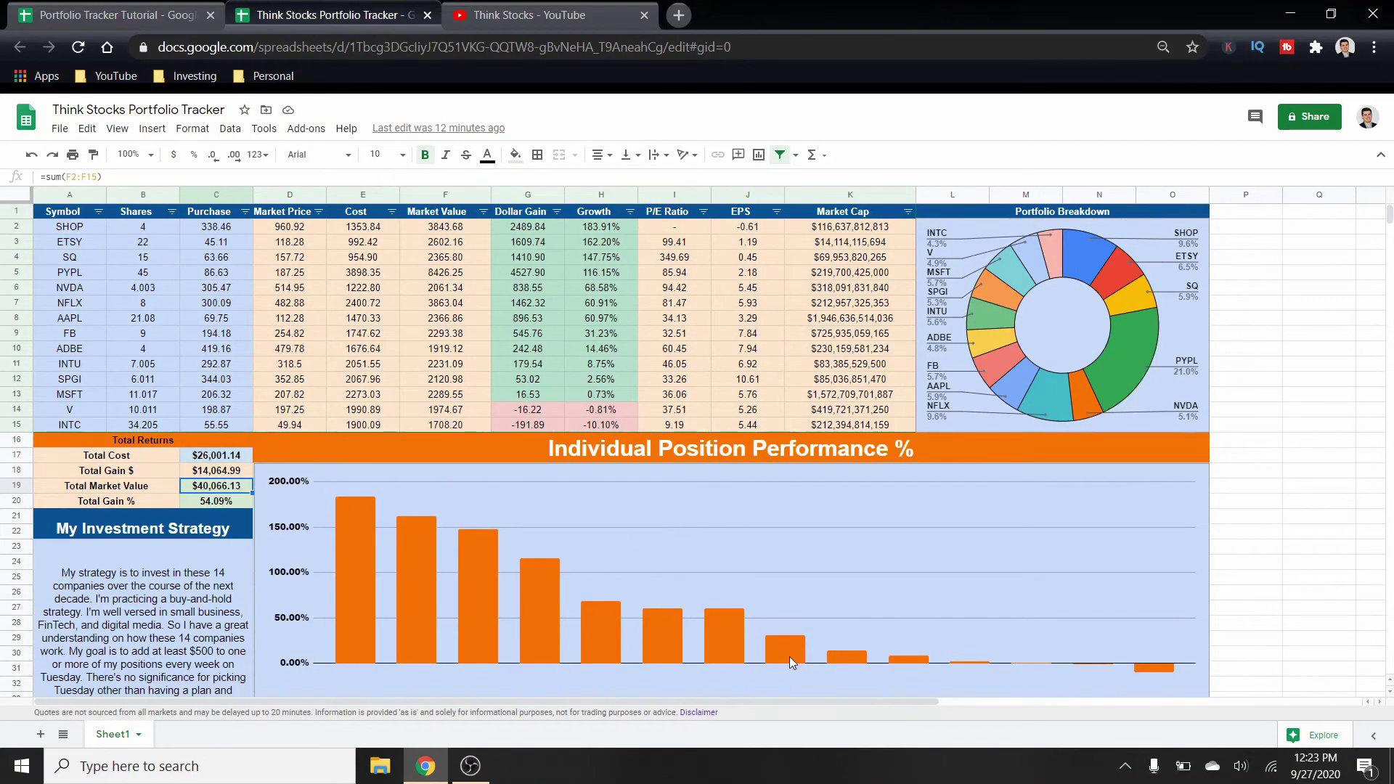
{"action": "scroll", "coordinate": [790, 656], "scroll_direction": "down", "scroll_amount": 2}
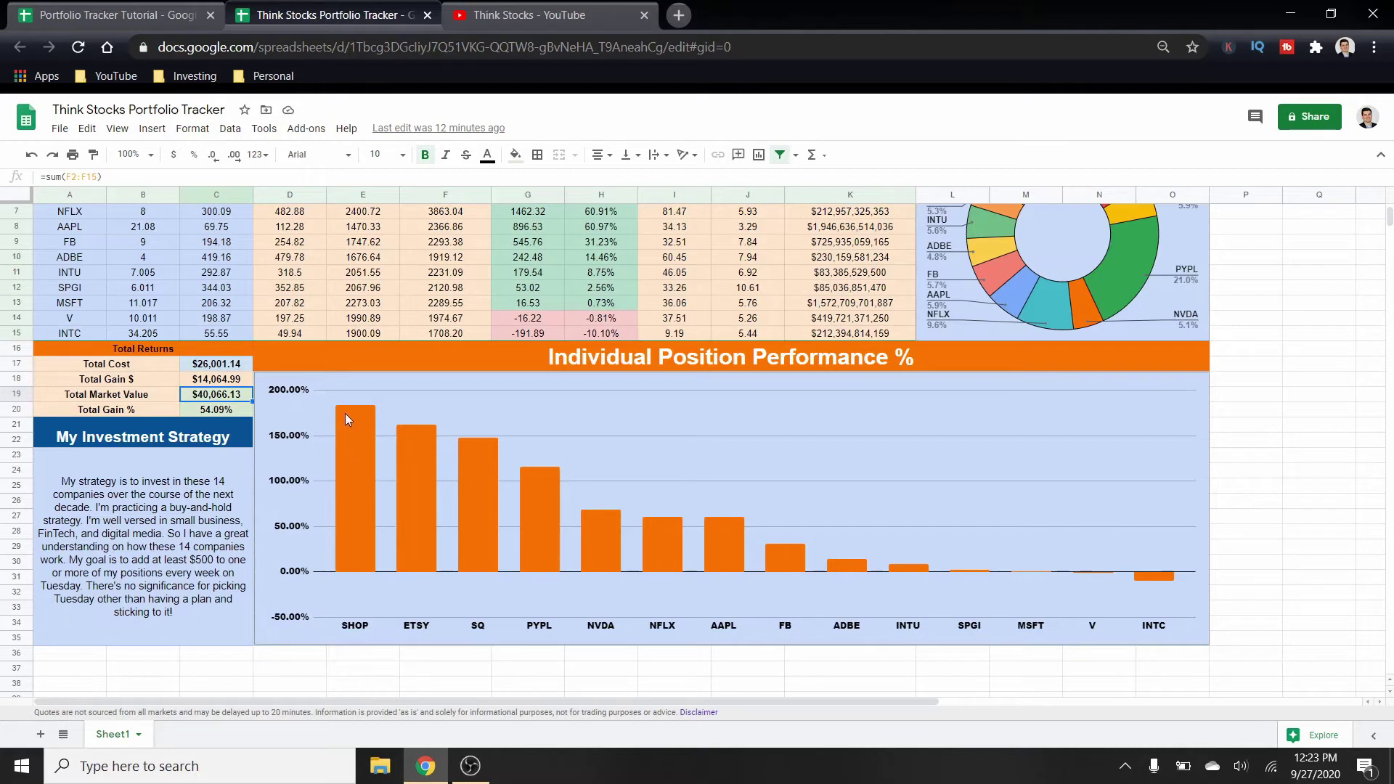
{"action": "left_click", "coordinate": [1156, 579]}
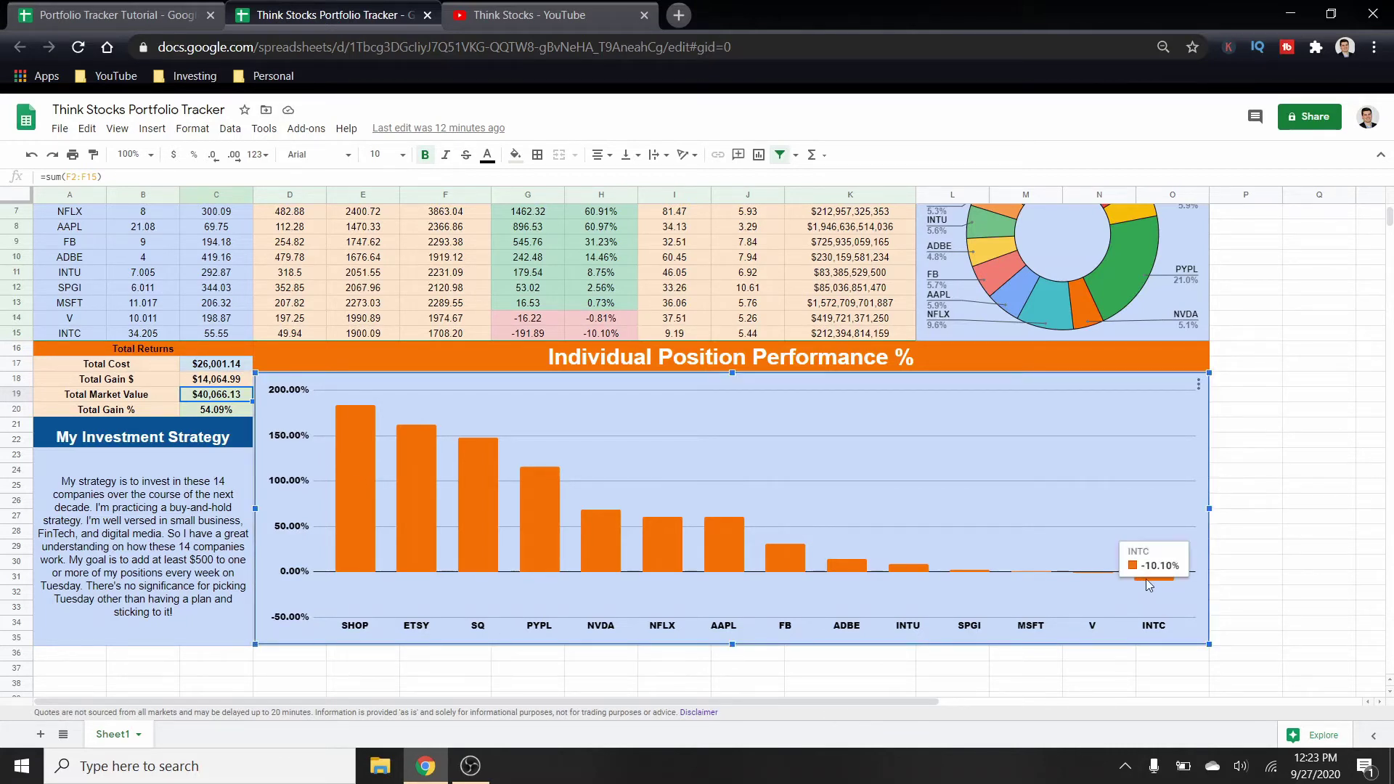
{"action": "scroll", "coordinate": [790, 436], "scroll_direction": "up", "scroll_amount": 2}
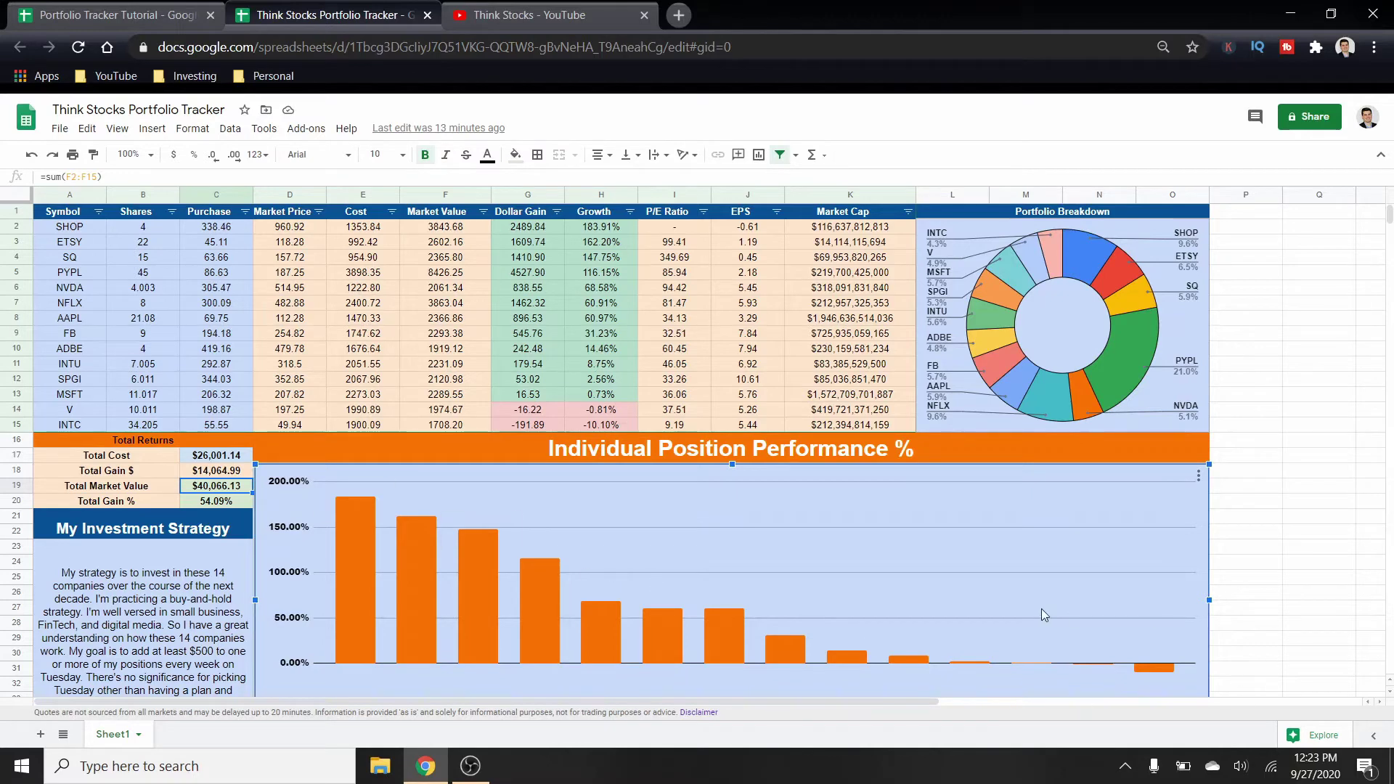
{"action": "scroll", "coordinate": [1017, 599], "scroll_direction": "down", "scroll_amount": 2}
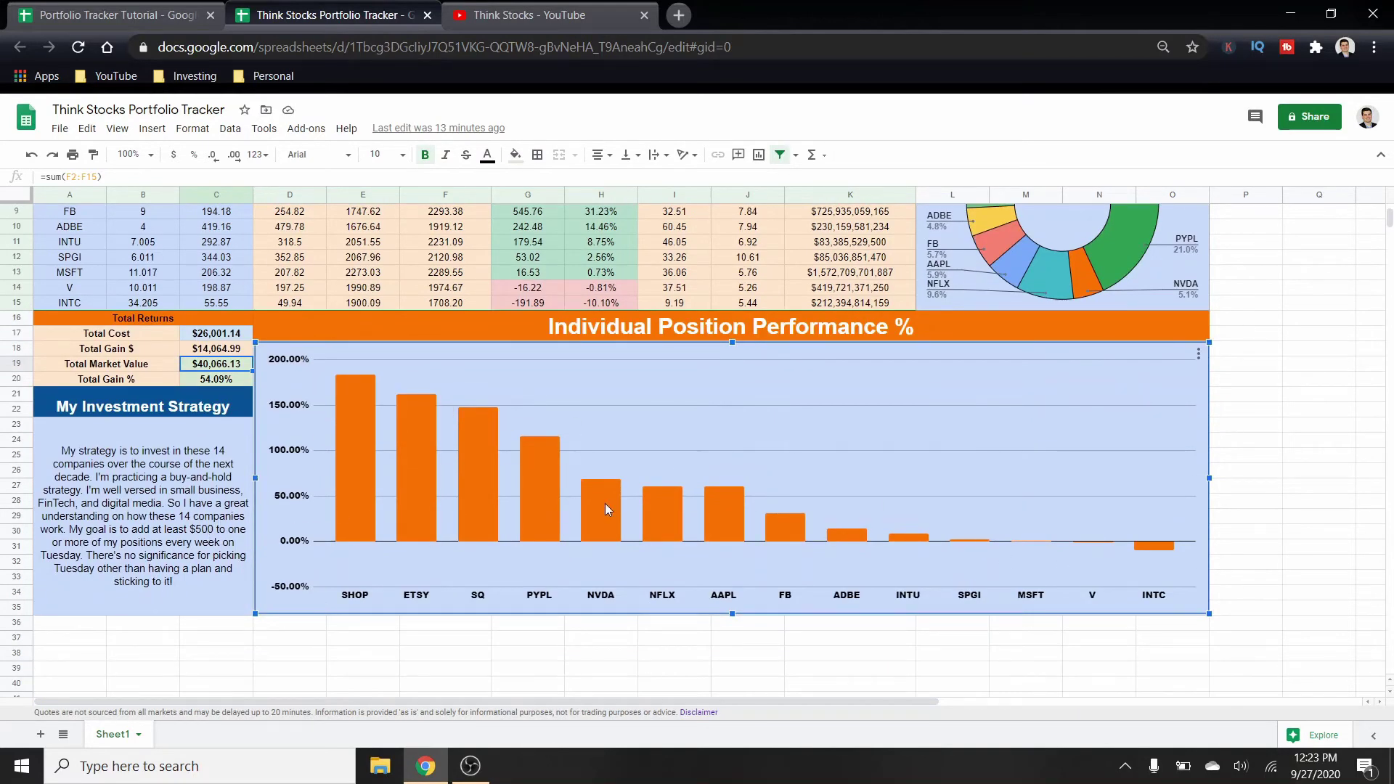
{"action": "mouse_move", "coordinate": [432, 501]}
{"action": "scroll", "coordinate": [978, 524], "scroll_direction": "up", "scroll_amount": 3}
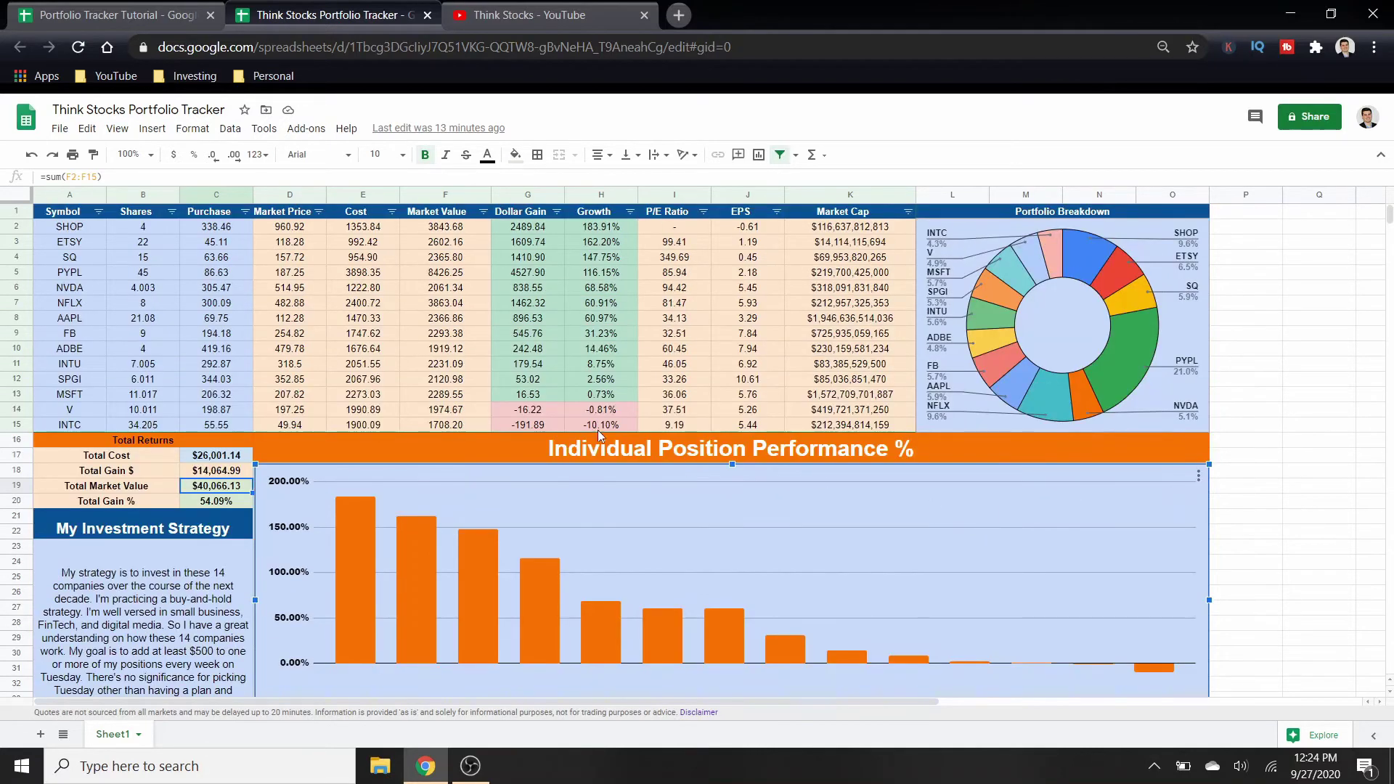
{"action": "scroll", "coordinate": [978, 524], "scroll_direction": "down", "scroll_amount": 2}
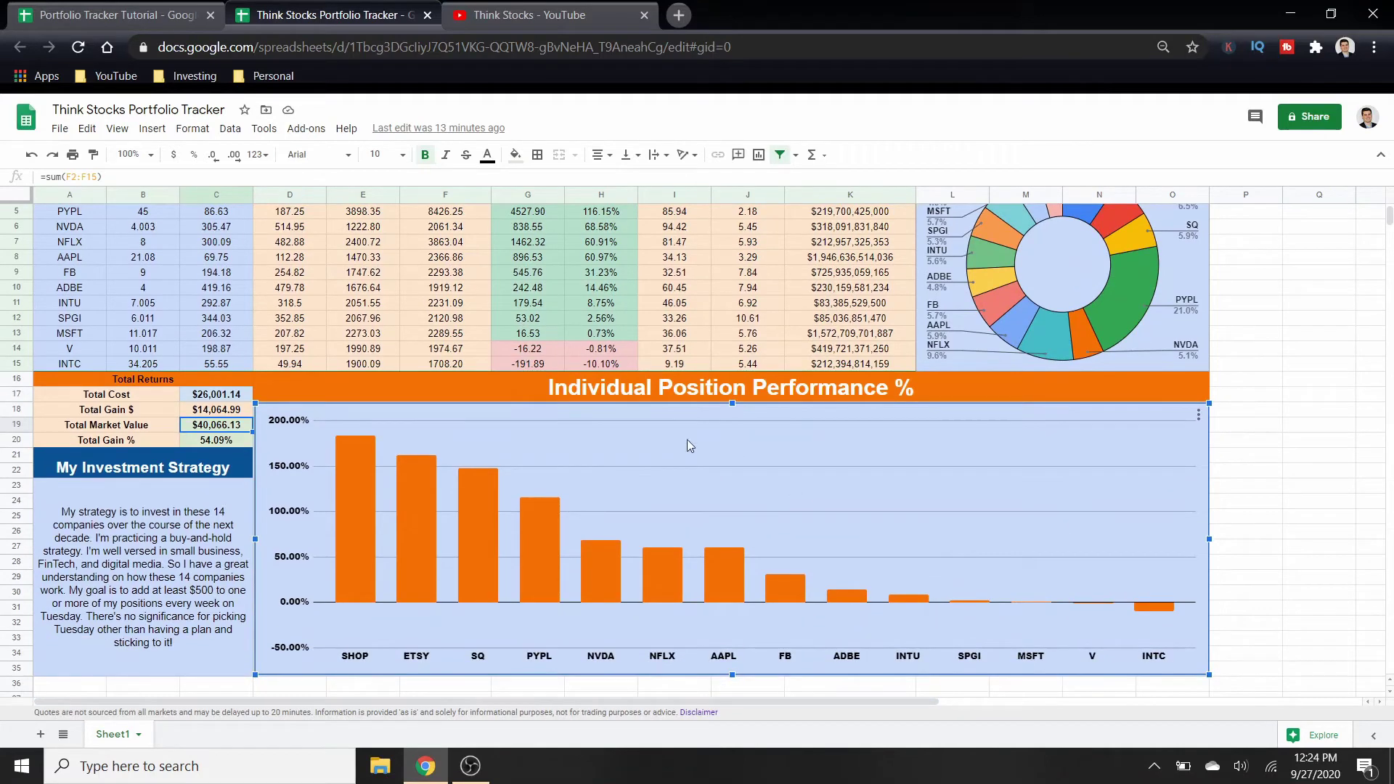
{"action": "mouse_move", "coordinate": [587, 562]}
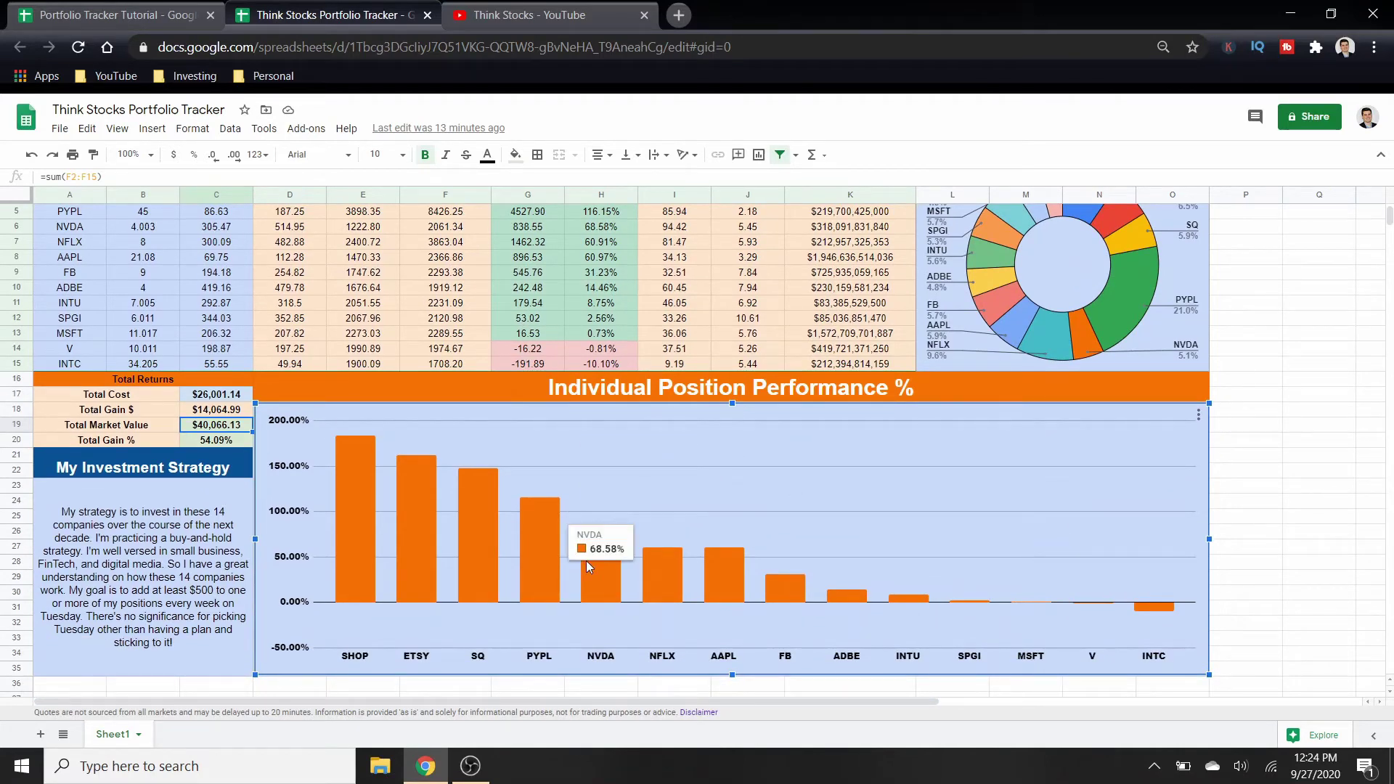
{"action": "scroll", "coordinate": [615, 534], "scroll_direction": "up", "scroll_amount": 2}
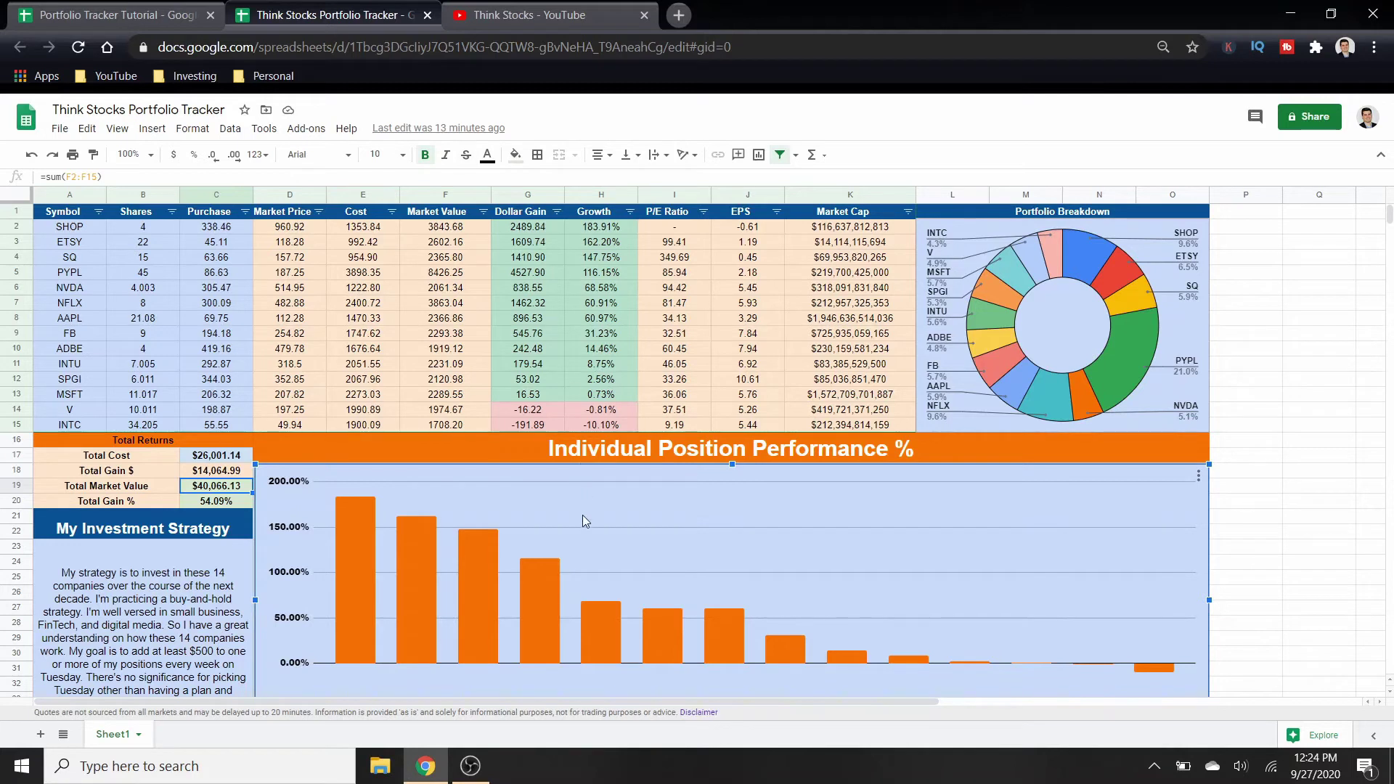
Inspect the reference formulas in H3, G2, E2, D2, J2 and K2 (Growth through Market Cap).
{"action": "left_click", "coordinate": [599, 240]}
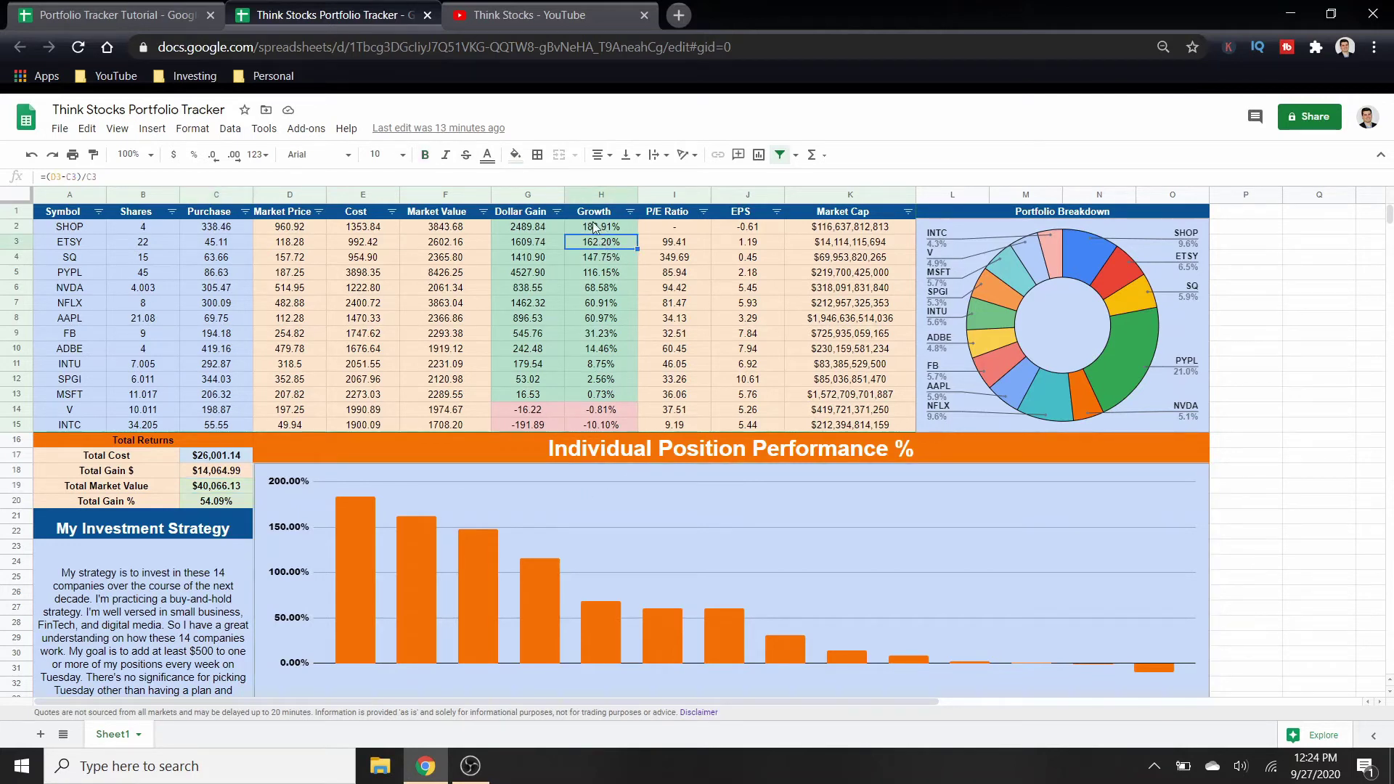
{"action": "left_click_drag", "start_coordinate": [594, 227], "coordinate": [625, 385]}
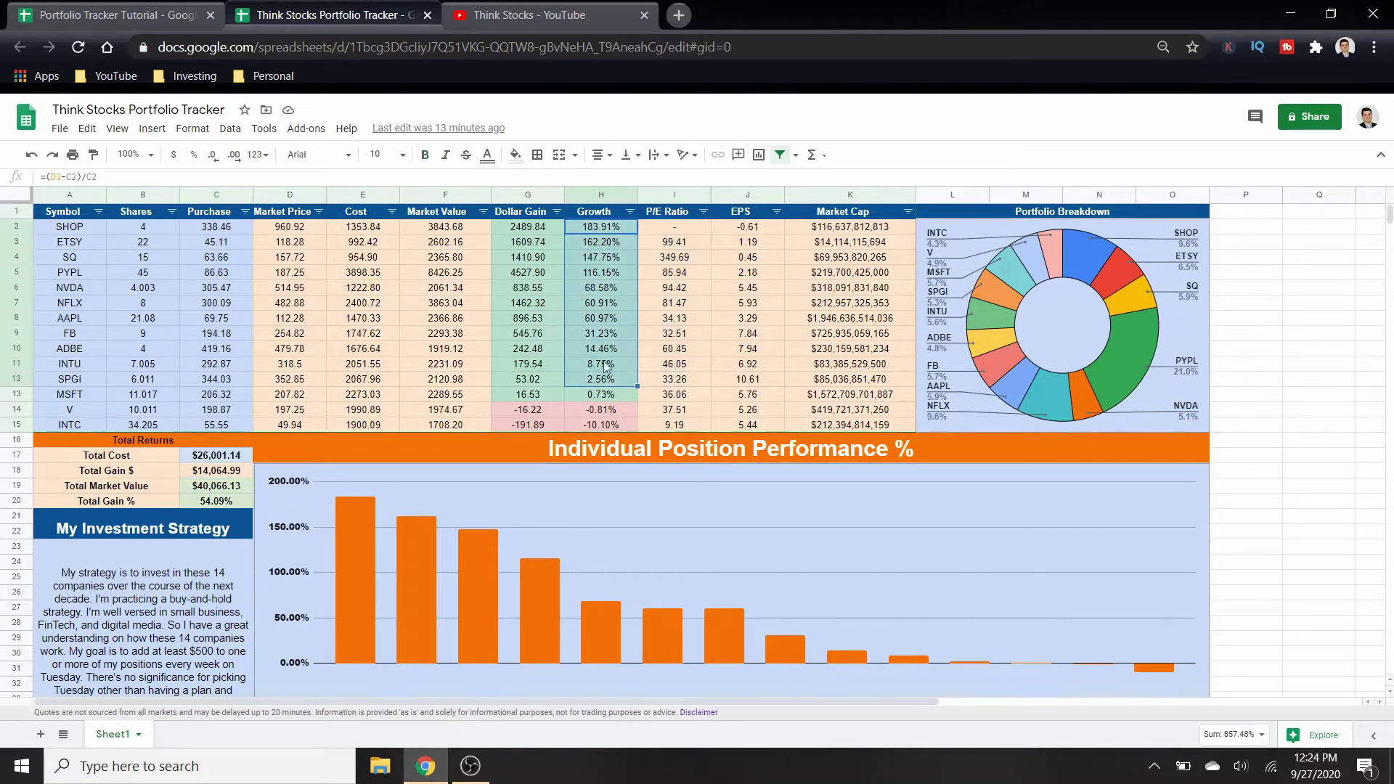
{"action": "left_click", "coordinate": [501, 230]}
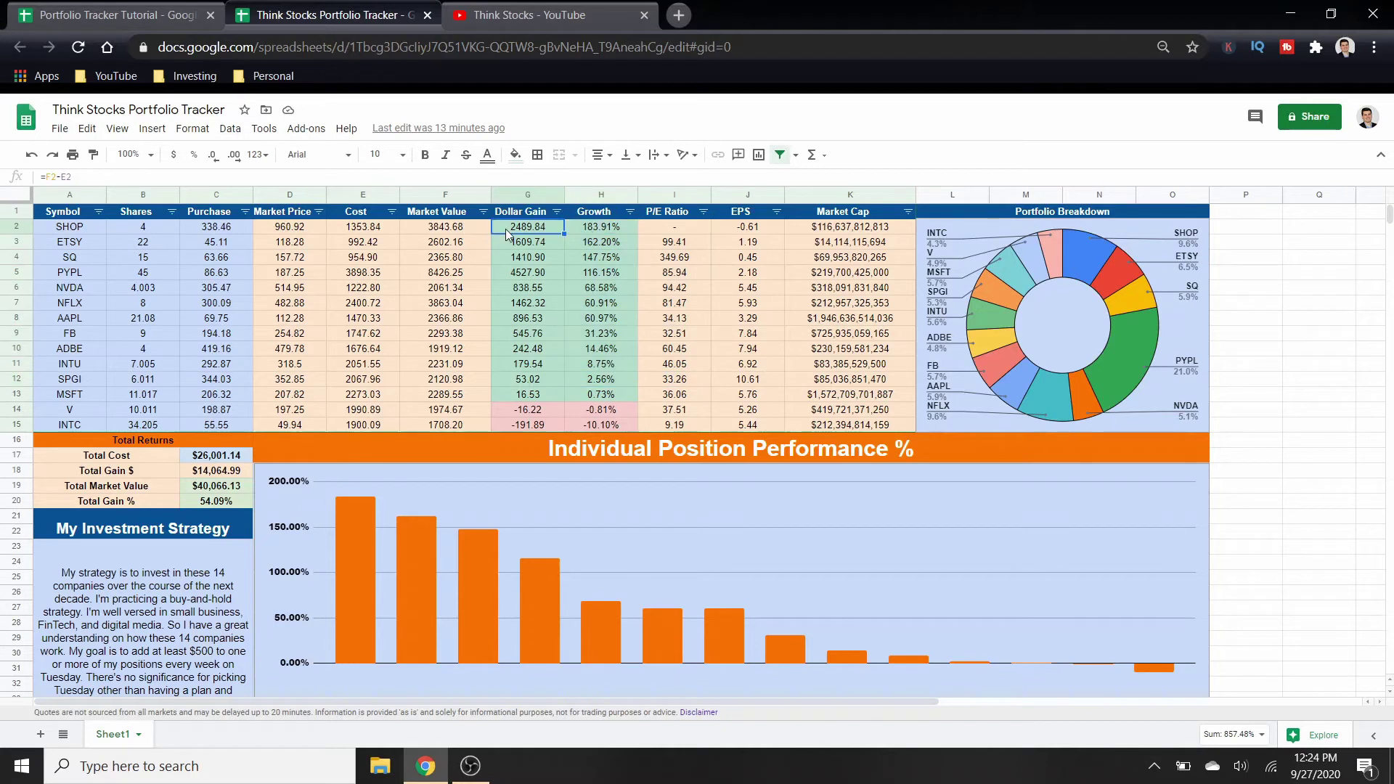
{"action": "left_click", "coordinate": [352, 231]}
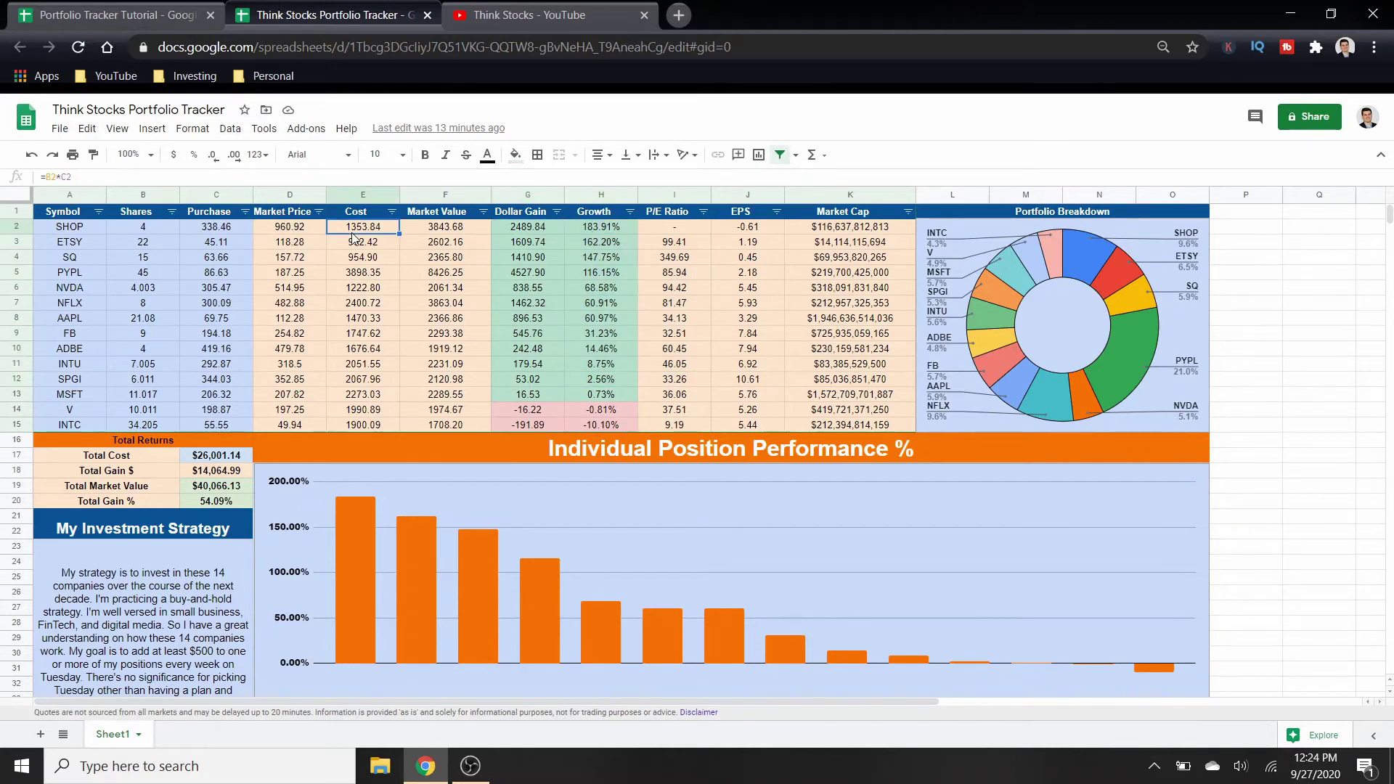
{"action": "left_click", "coordinate": [289, 231]}
{"action": "left_click", "coordinate": [737, 231]}
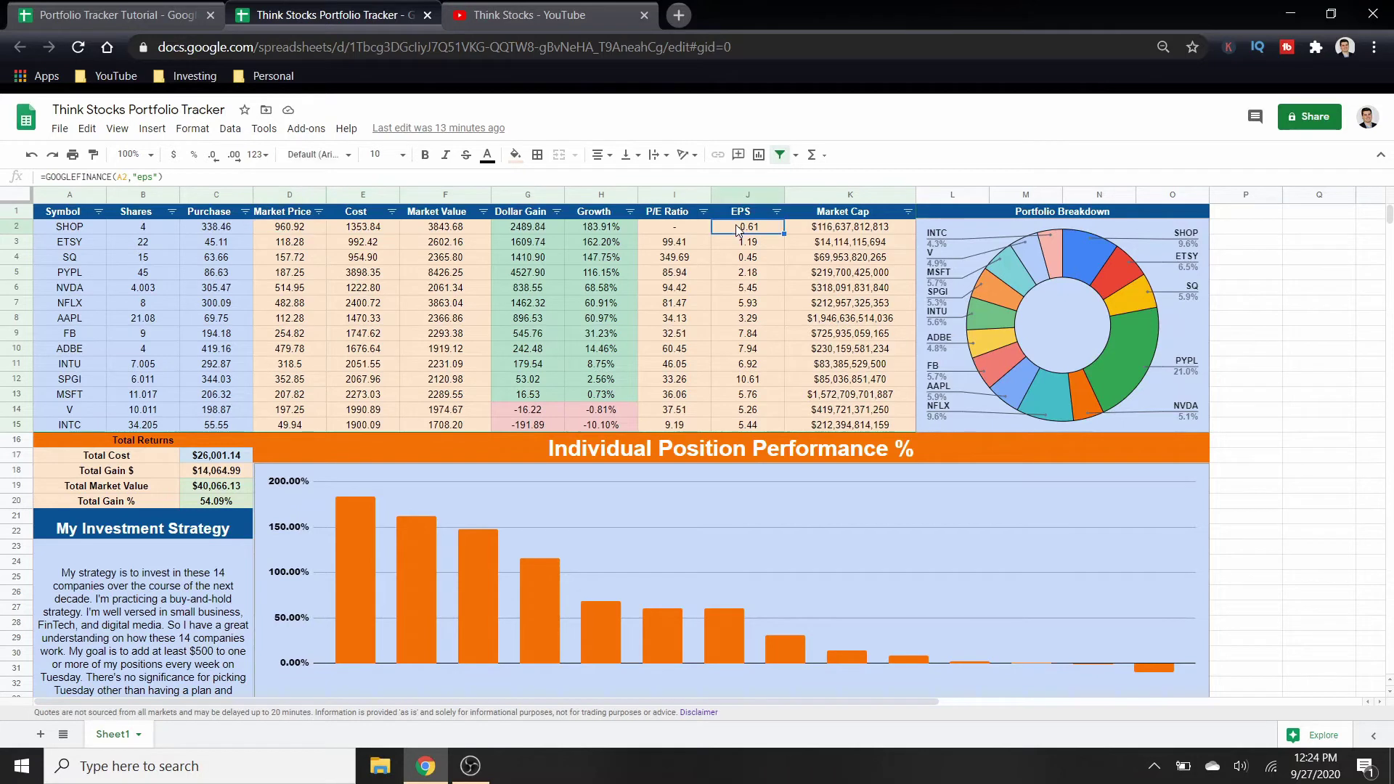
{"action": "left_click", "coordinate": [833, 238]}
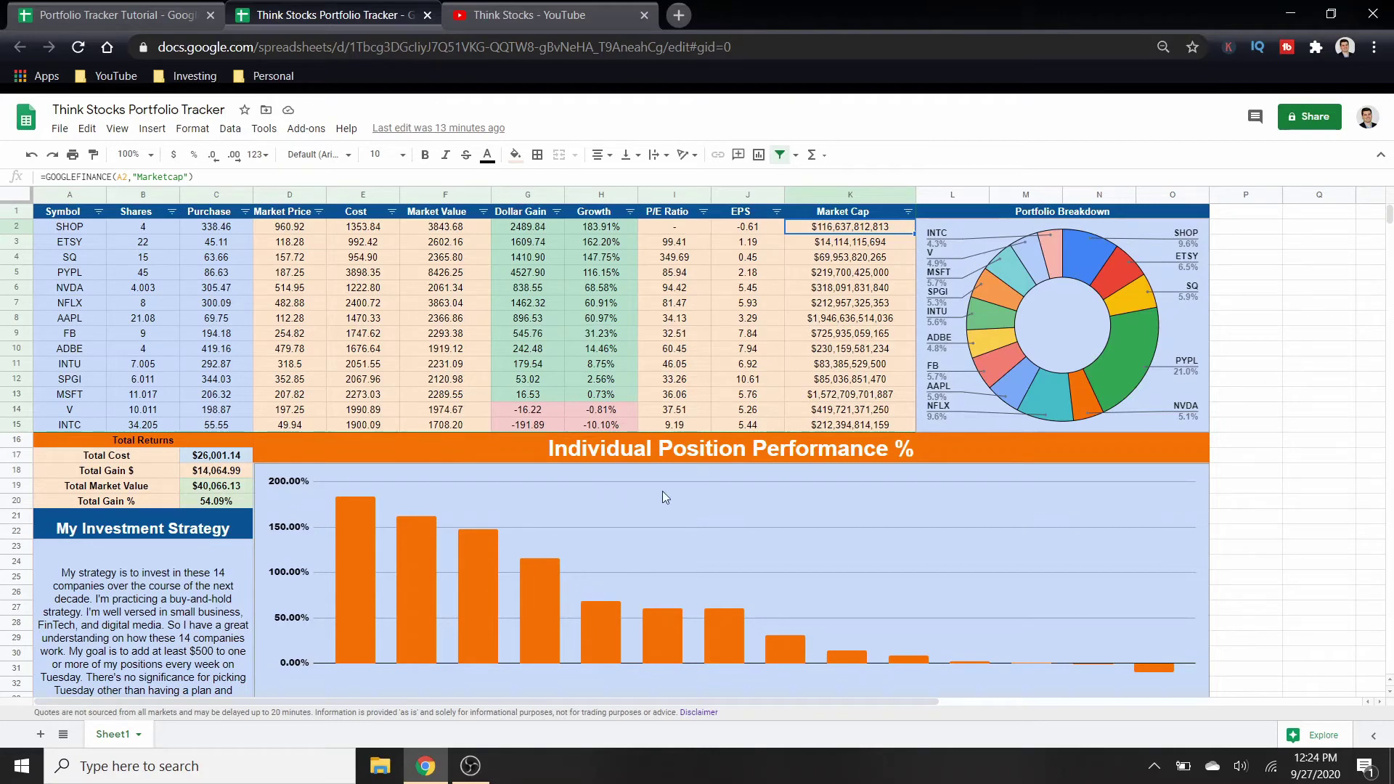
Back in the tutorial sheet, attempt merging D16:O17 and dismiss the filter conflict error.
{"action": "left_click", "coordinate": [94, 11]}
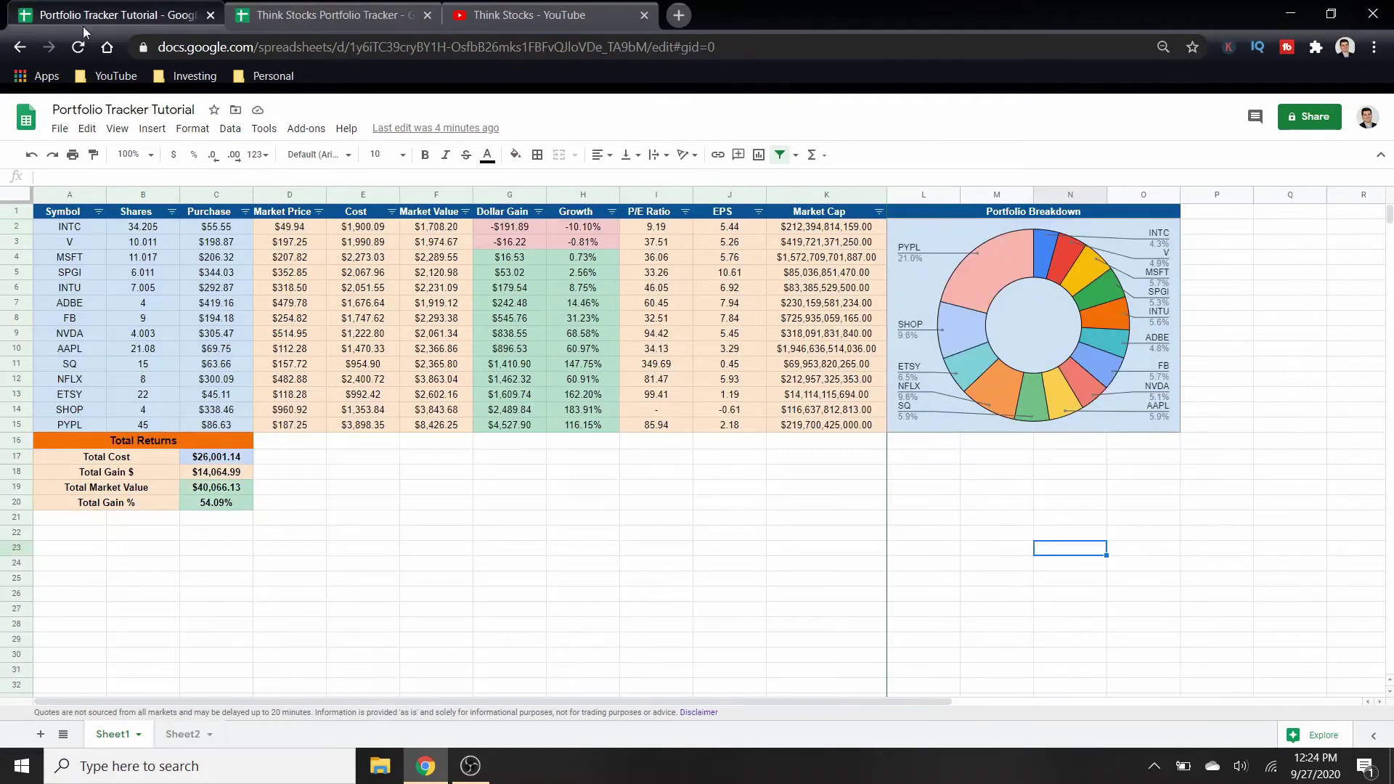
{"action": "left_click_drag", "start_coordinate": [281, 448], "coordinate": [1167, 464]}
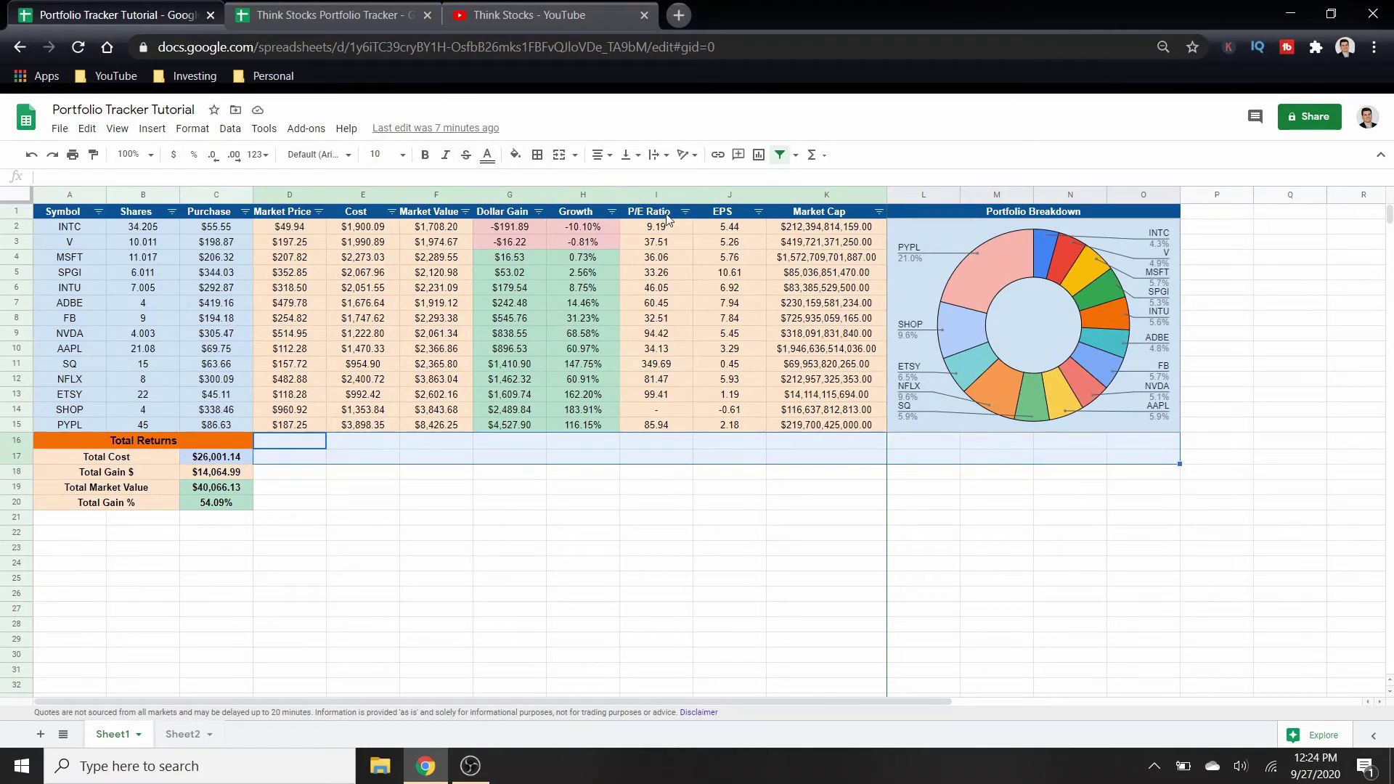
{"action": "left_click", "coordinate": [559, 155]}
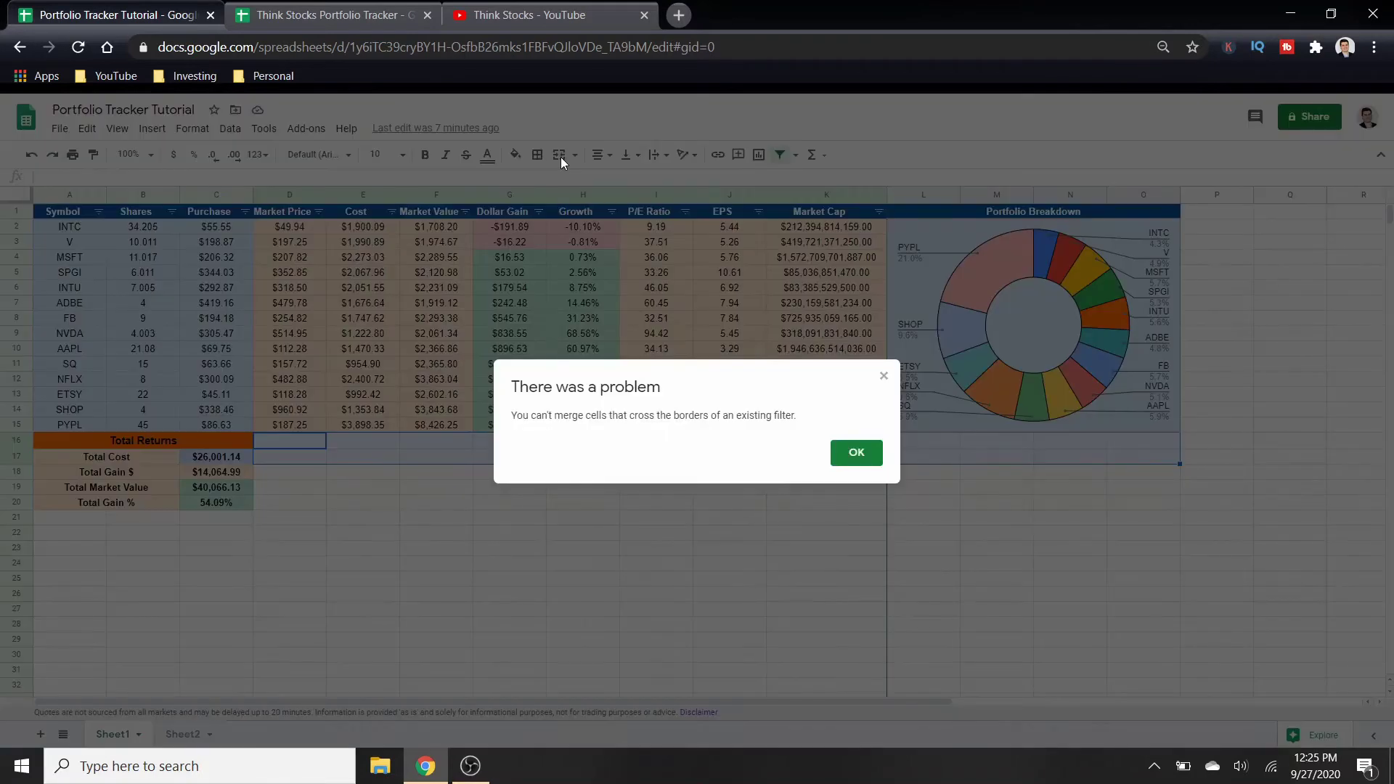
{"action": "left_click", "coordinate": [865, 464]}
{"action": "left_click", "coordinate": [911, 570]}
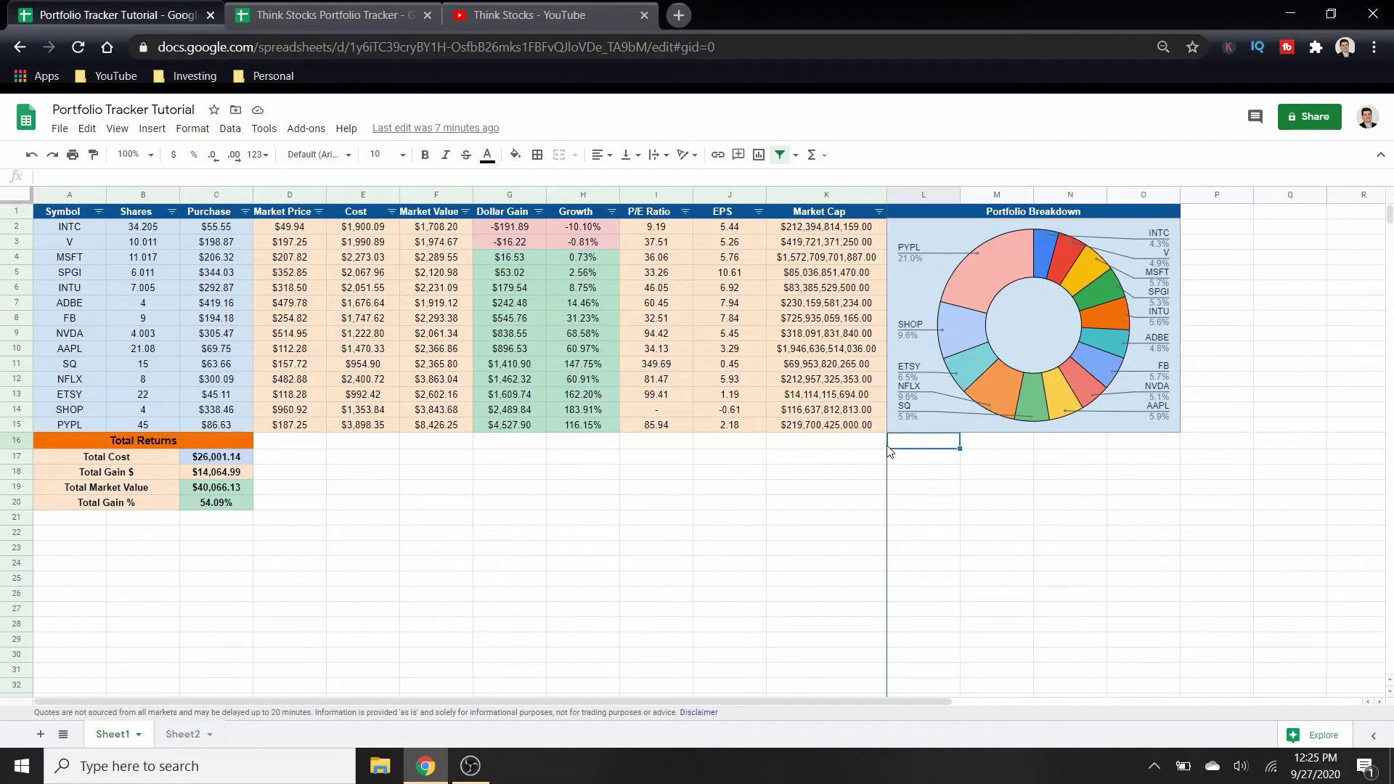
{"action": "left_click_drag", "start_coordinate": [875, 456], "coordinate": [901, 508]}
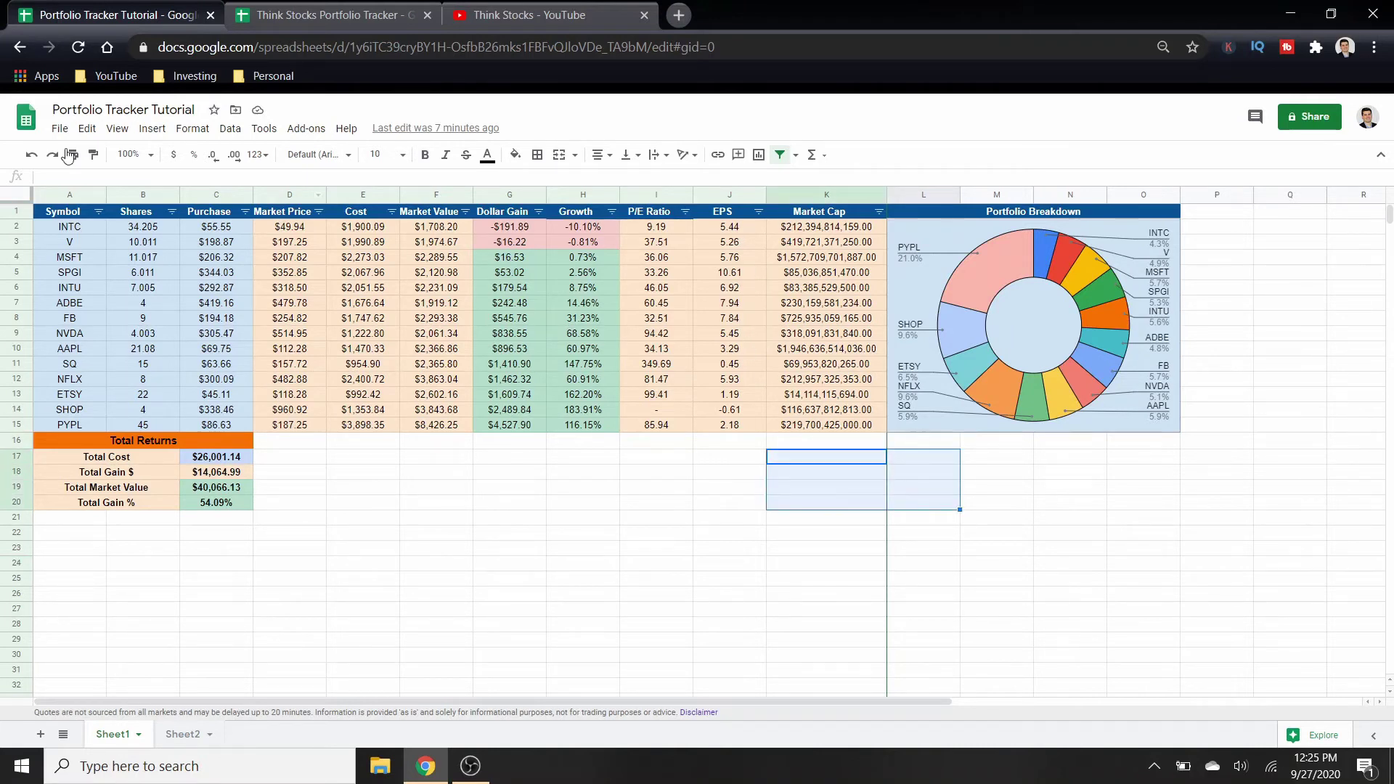
Turn off the existing filter on the table's header row, columns A through K.
{"action": "left_click_drag", "start_coordinate": [72, 216], "coordinate": [216, 195]}
{"action": "left_click_drag", "start_coordinate": [87, 147], "coordinate": [71, 142]}
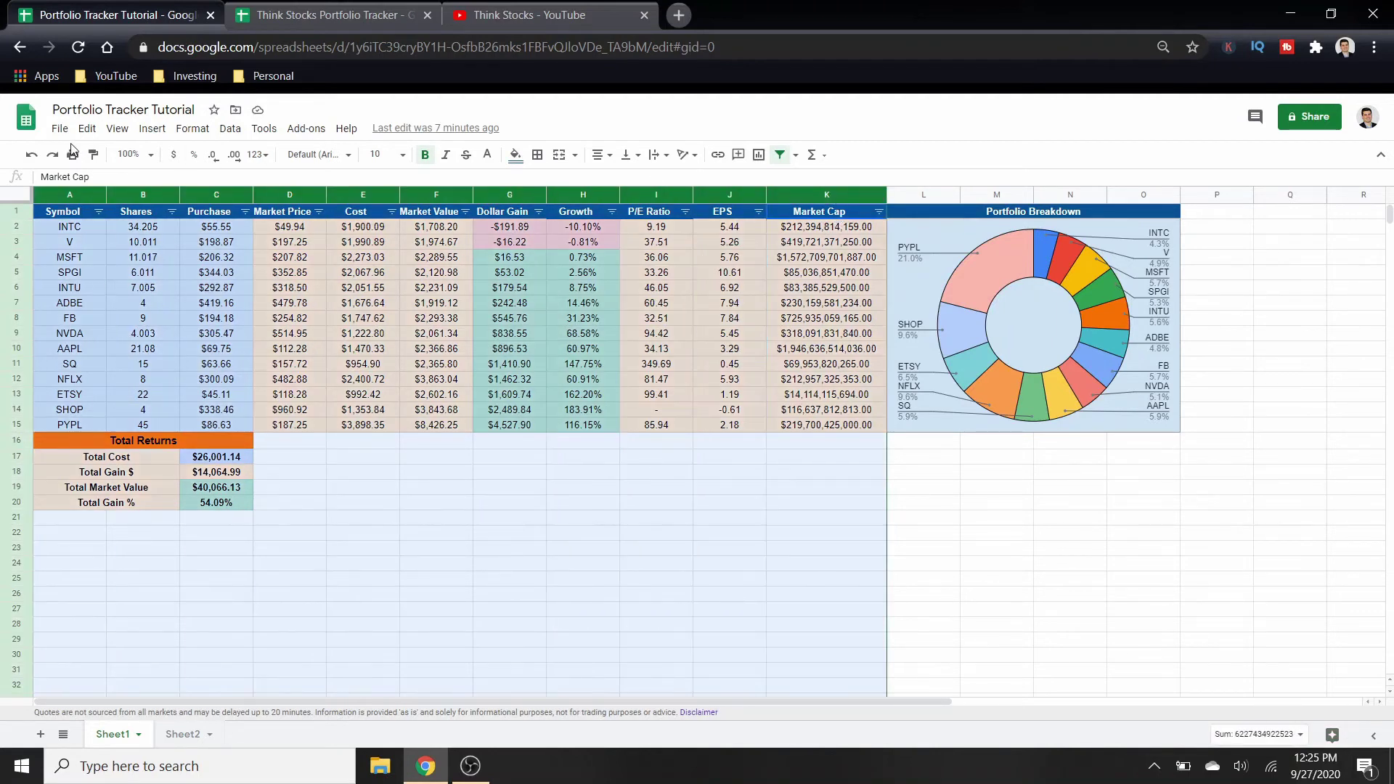
{"action": "left_click", "coordinate": [775, 157]}
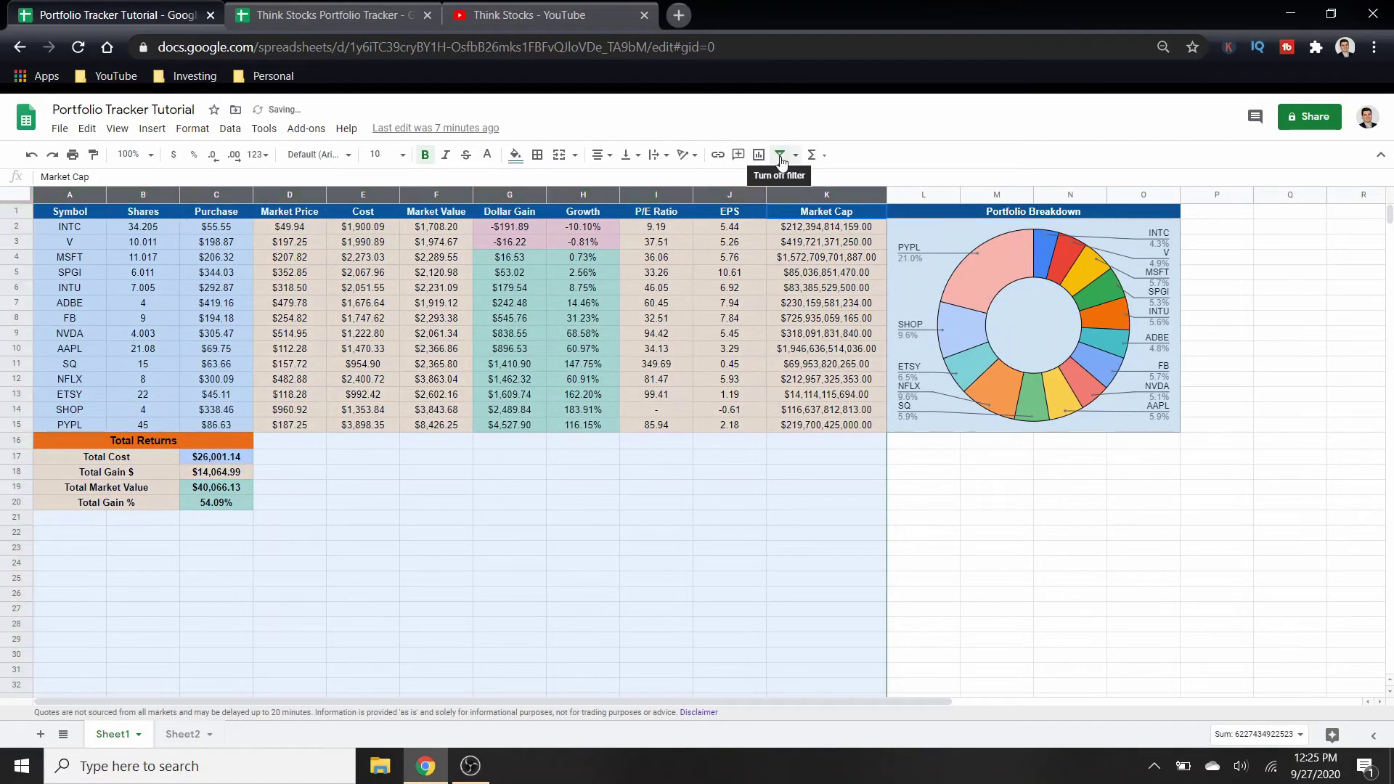
{"action": "left_click", "coordinate": [660, 504]}
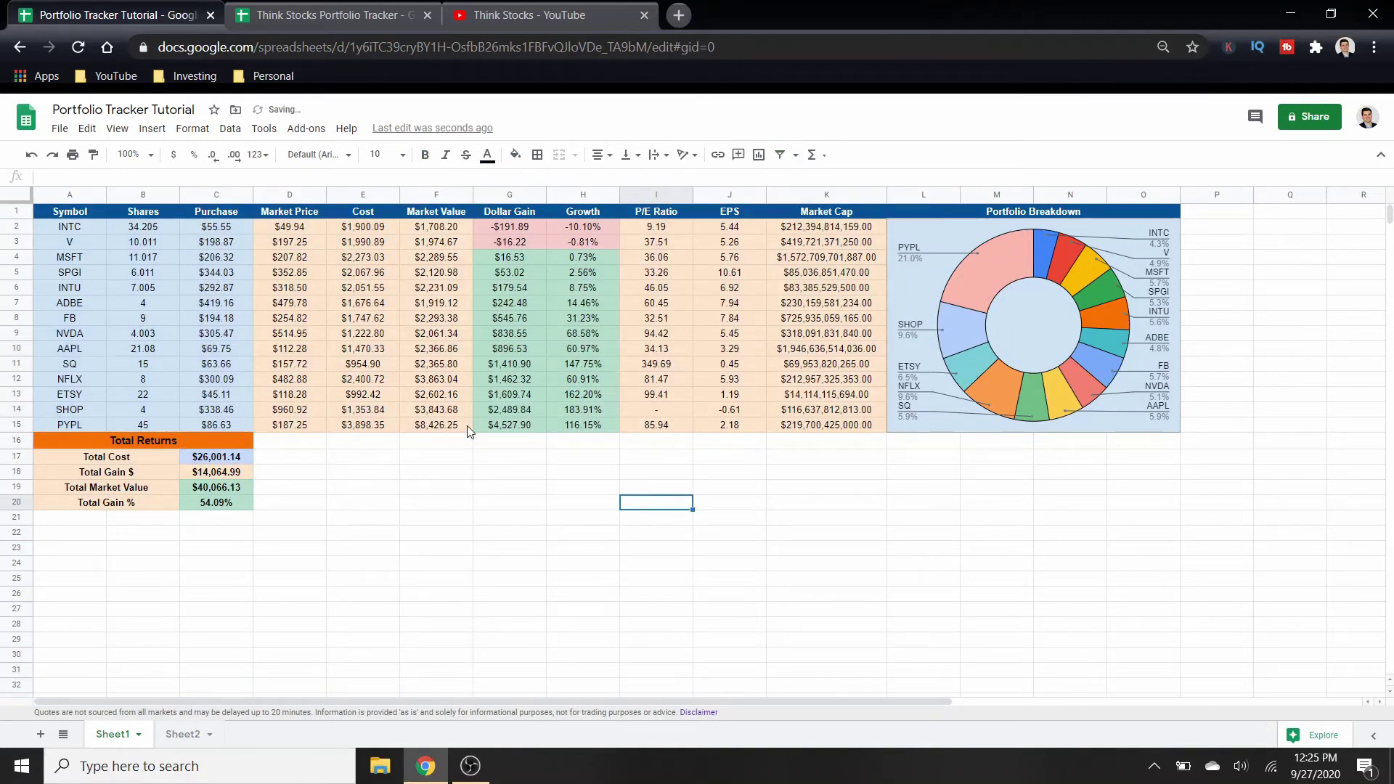
Merge D16:O17 into a single cell.
{"action": "left_click_drag", "start_coordinate": [325, 446], "coordinate": [1126, 461]}
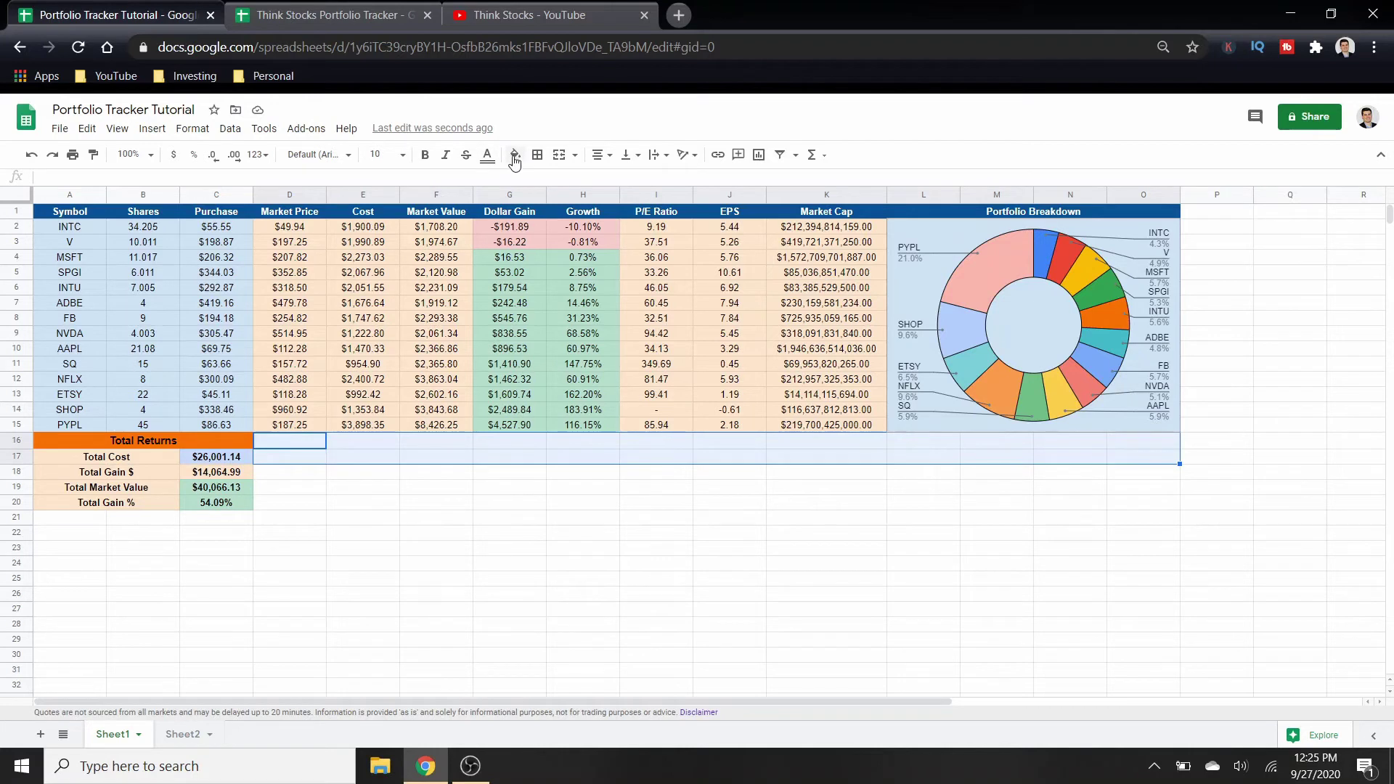
{"action": "left_click", "coordinate": [561, 162]}
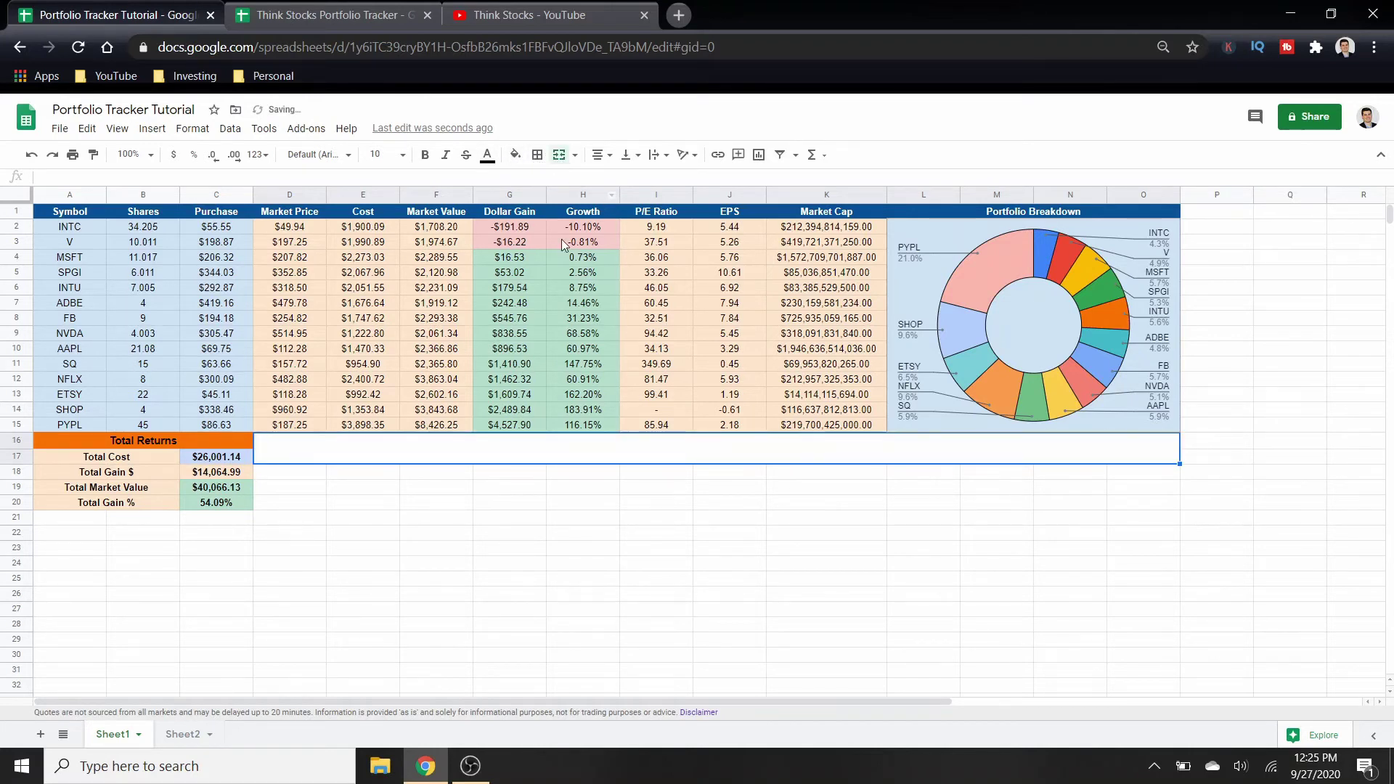
{"action": "left_click", "coordinate": [486, 552]}
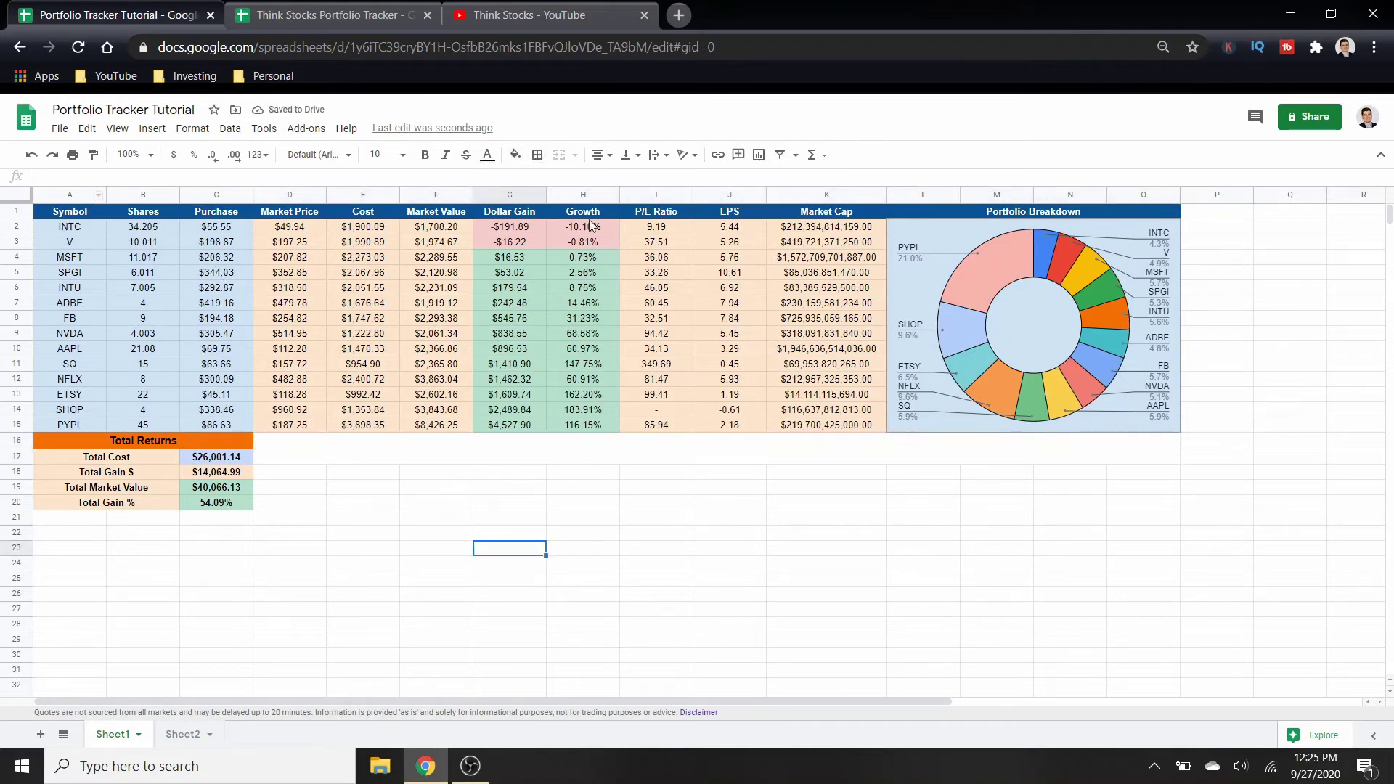
Create a filter on the table B1:K15 so every header has filter buttons.
{"action": "left_click_drag", "start_coordinate": [846, 211], "coordinate": [91, 427]}
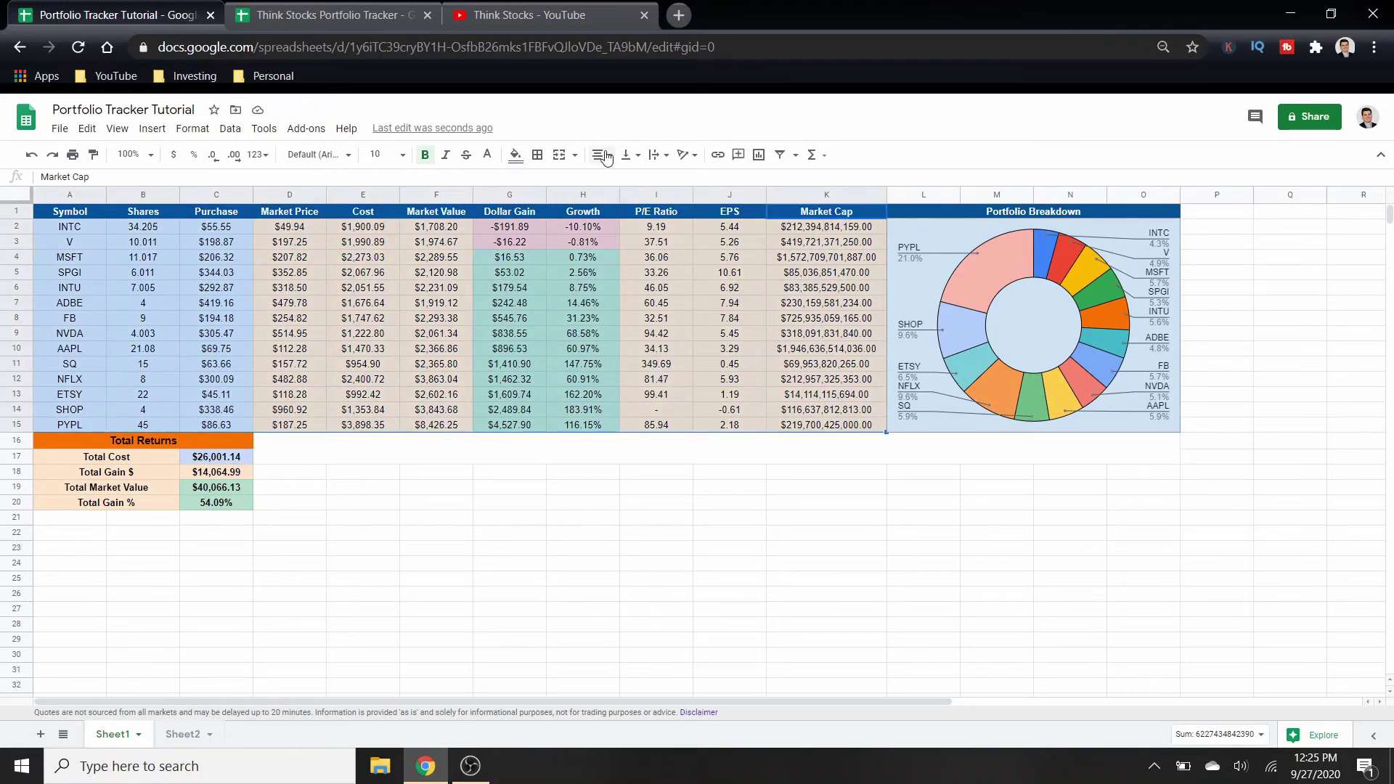
{"action": "left_click", "coordinate": [779, 155]}
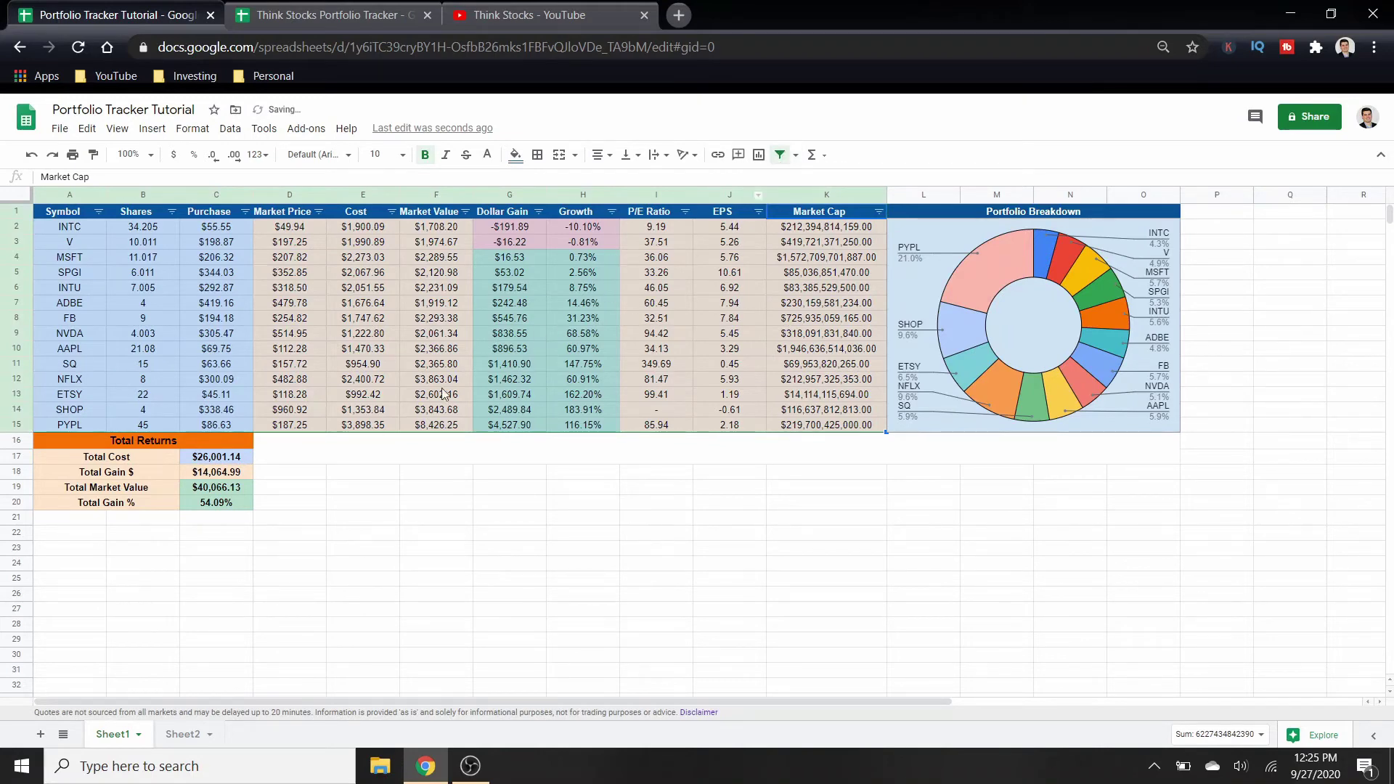
{"action": "left_click", "coordinate": [609, 597]}
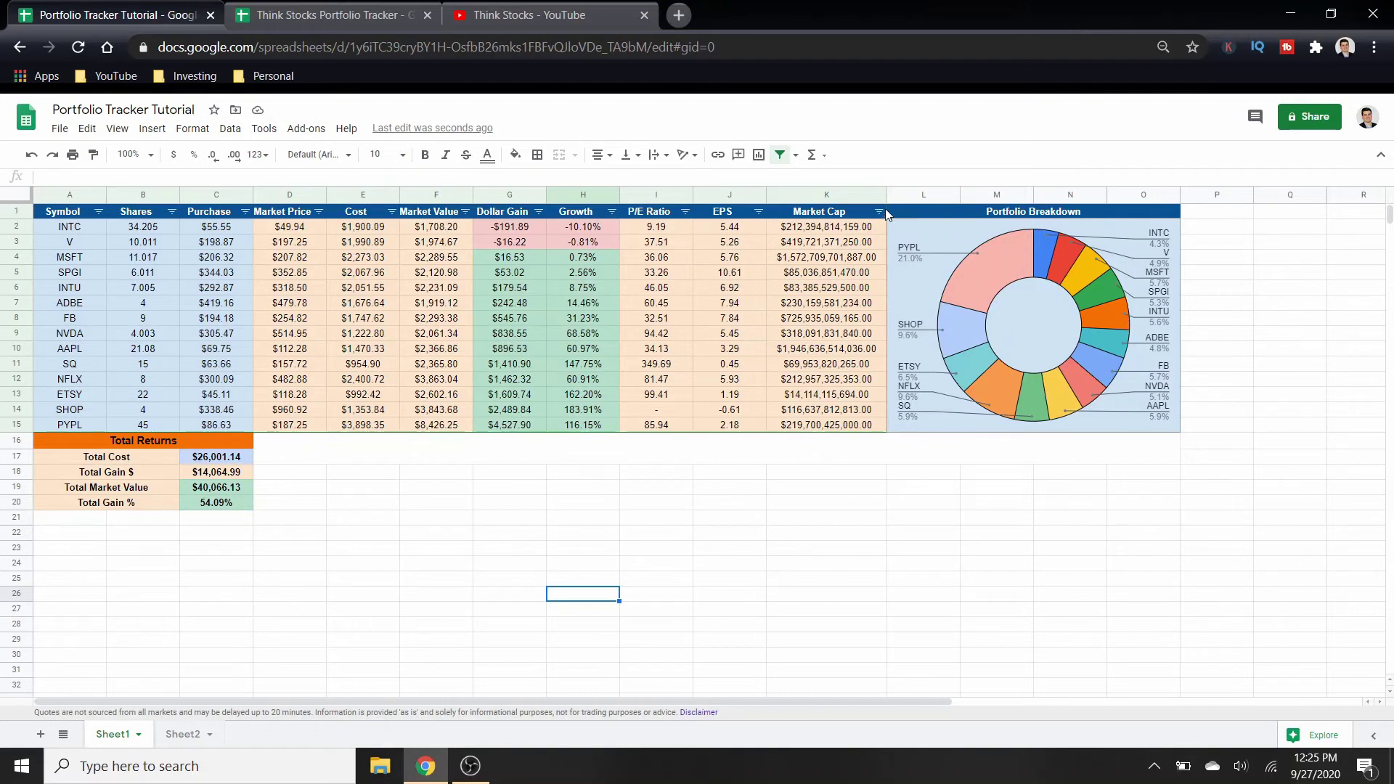
{"action": "left_click_drag", "start_coordinate": [857, 195], "coordinate": [69, 195]}
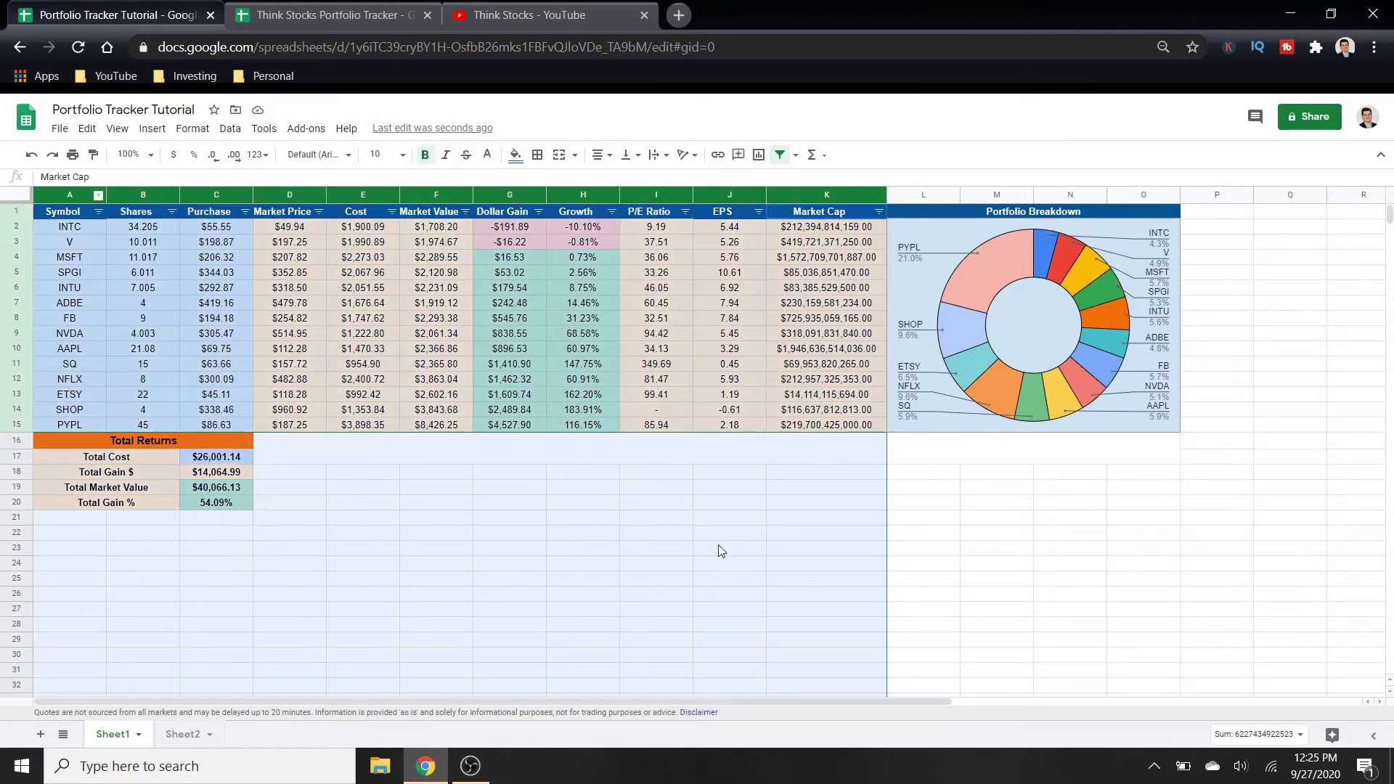
{"action": "left_click", "coordinate": [773, 596]}
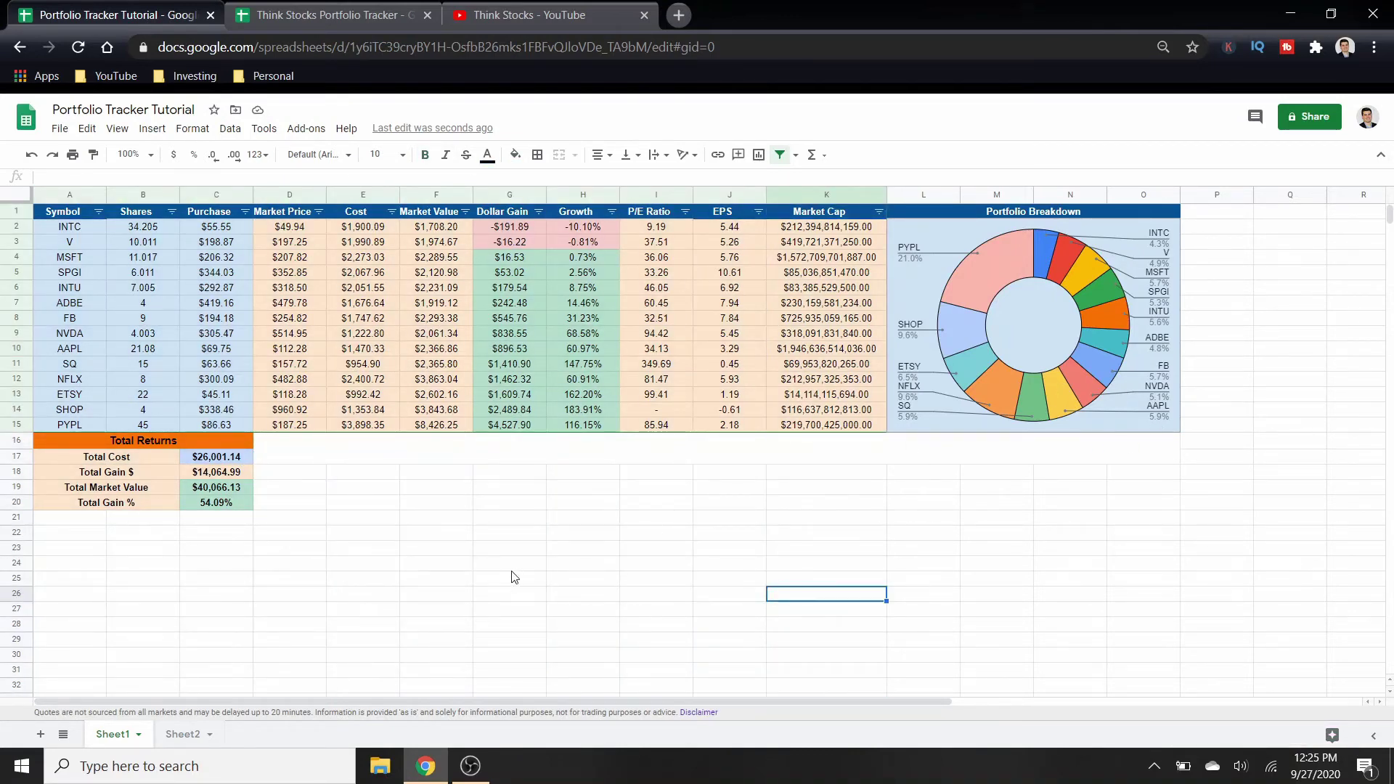
Copy the orange 'Individual Position Performance %' title from the reference into D16 and merge D16:O16.
{"action": "key", "text": "ctrl+Tab"}
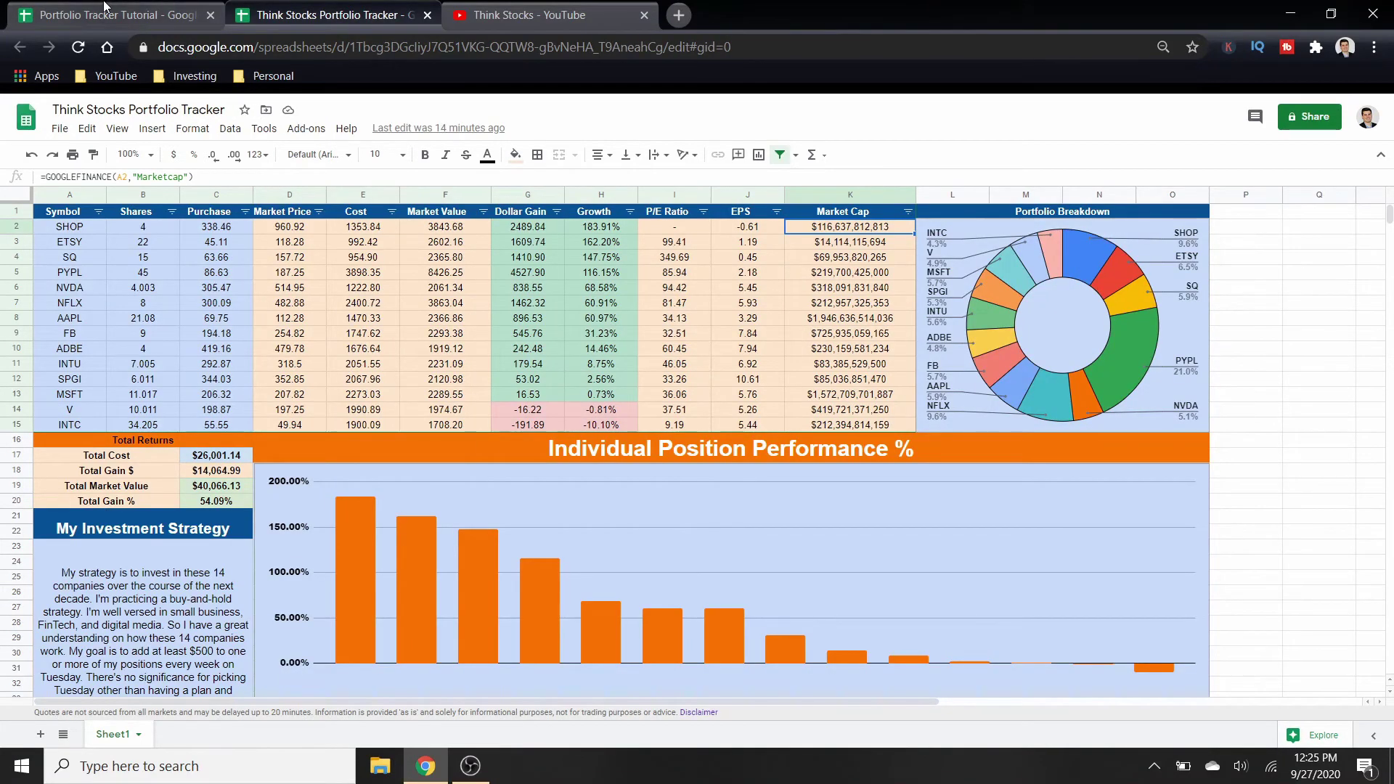
{"action": "left_click", "coordinate": [713, 453]}
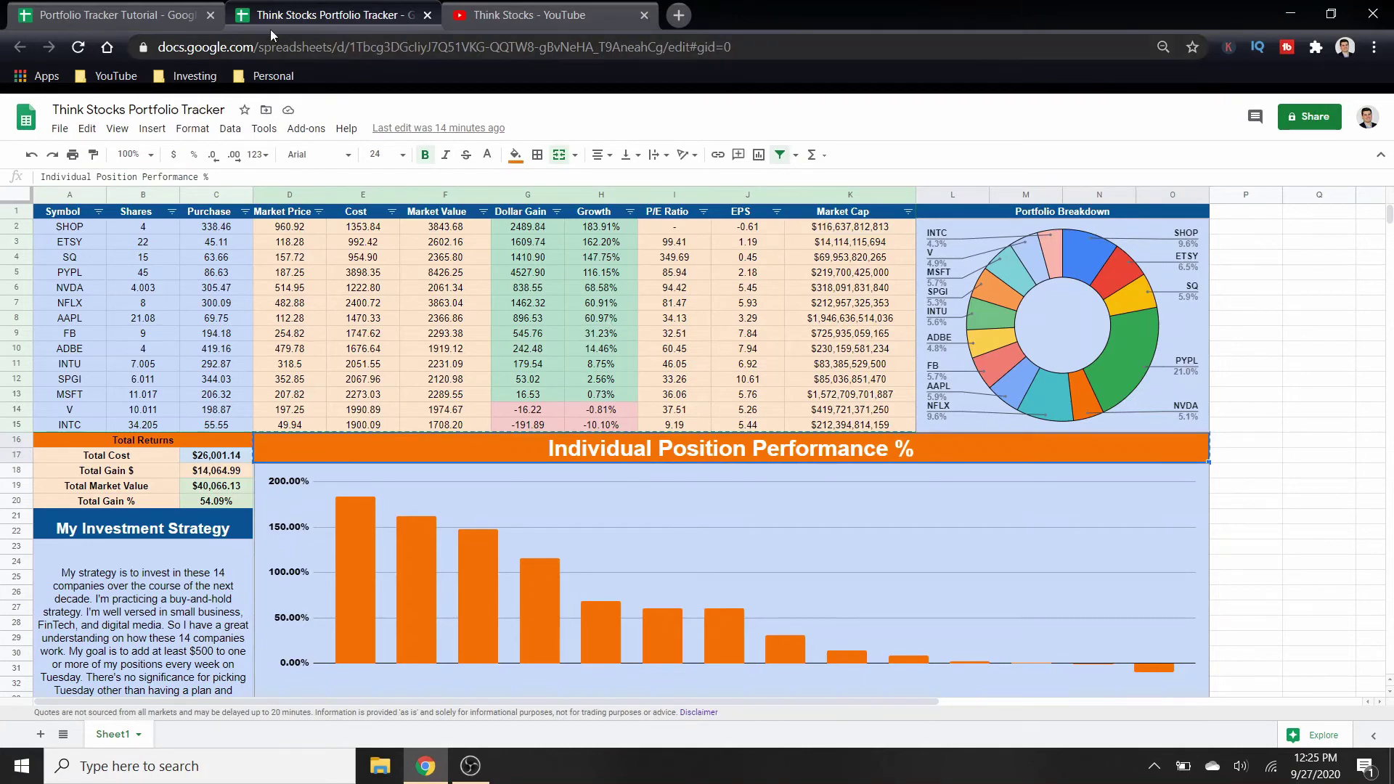
{"action": "left_click", "coordinate": [109, 15]}
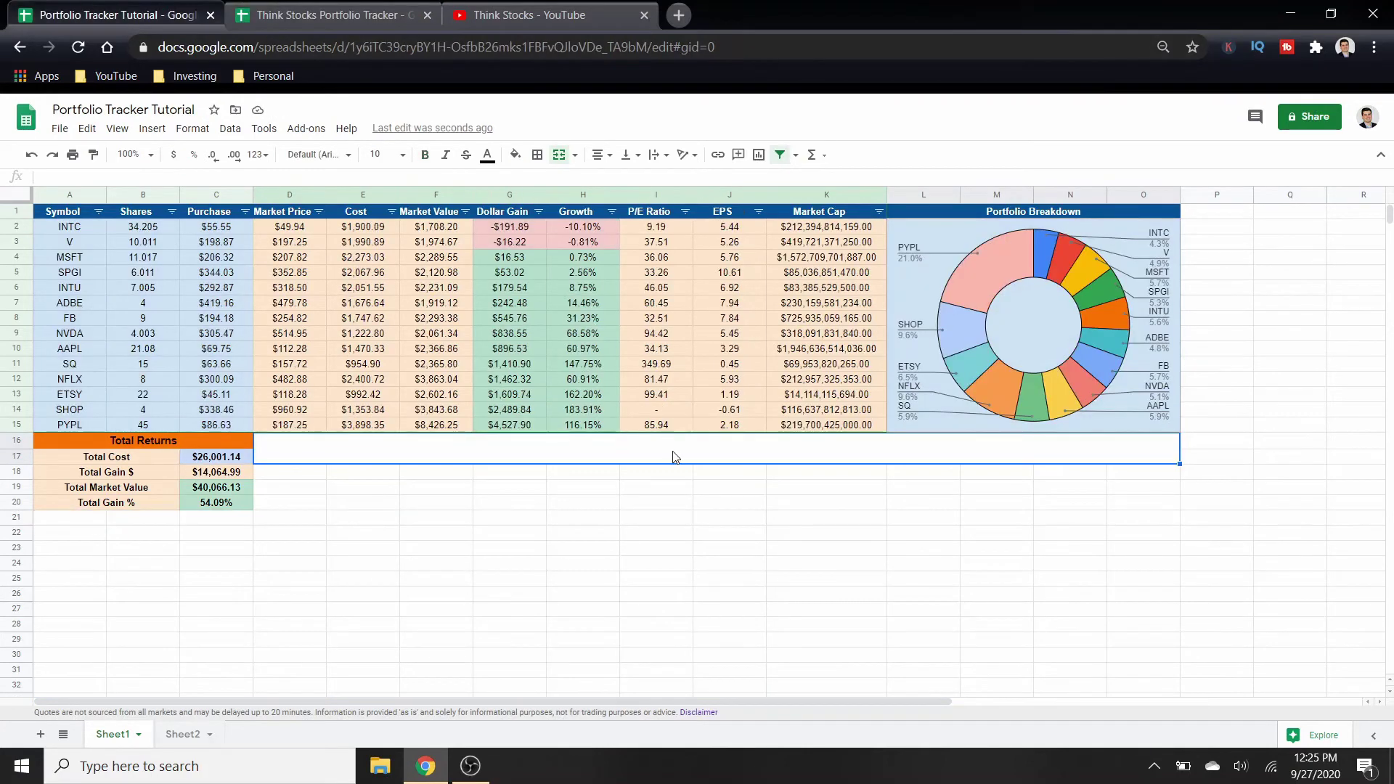
{"action": "type", "text": "Individual Position Performance %"}
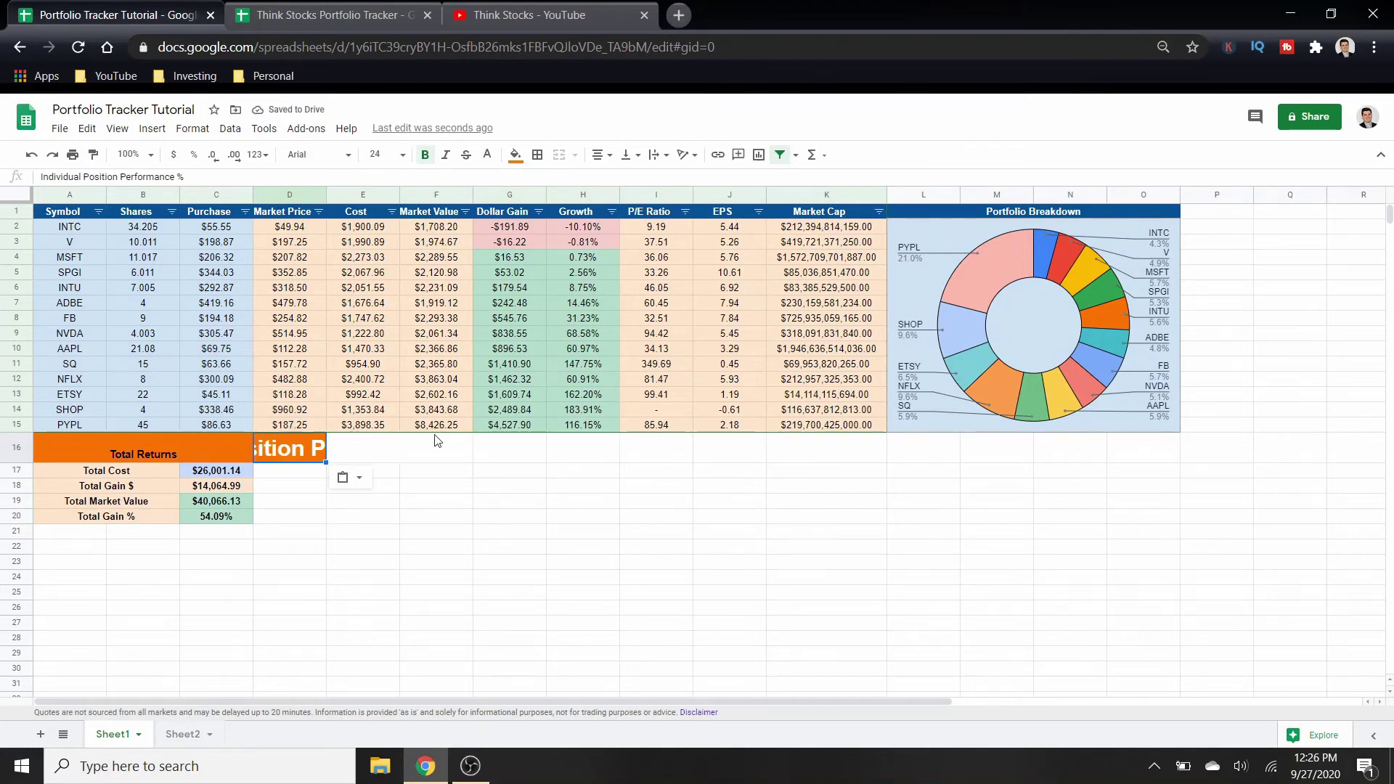
{"action": "left_click_drag", "start_coordinate": [291, 446], "coordinate": [1127, 450]}
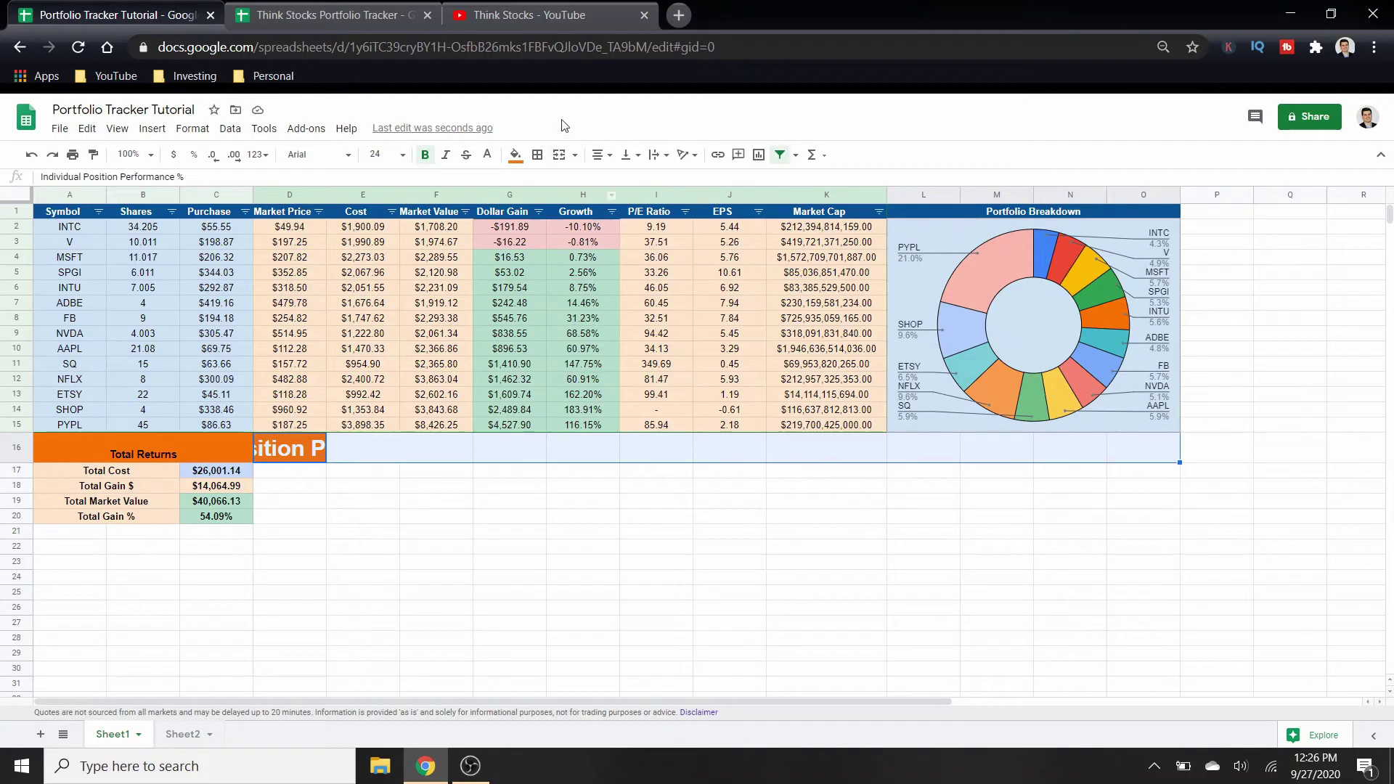
{"action": "left_click", "coordinate": [560, 155]}
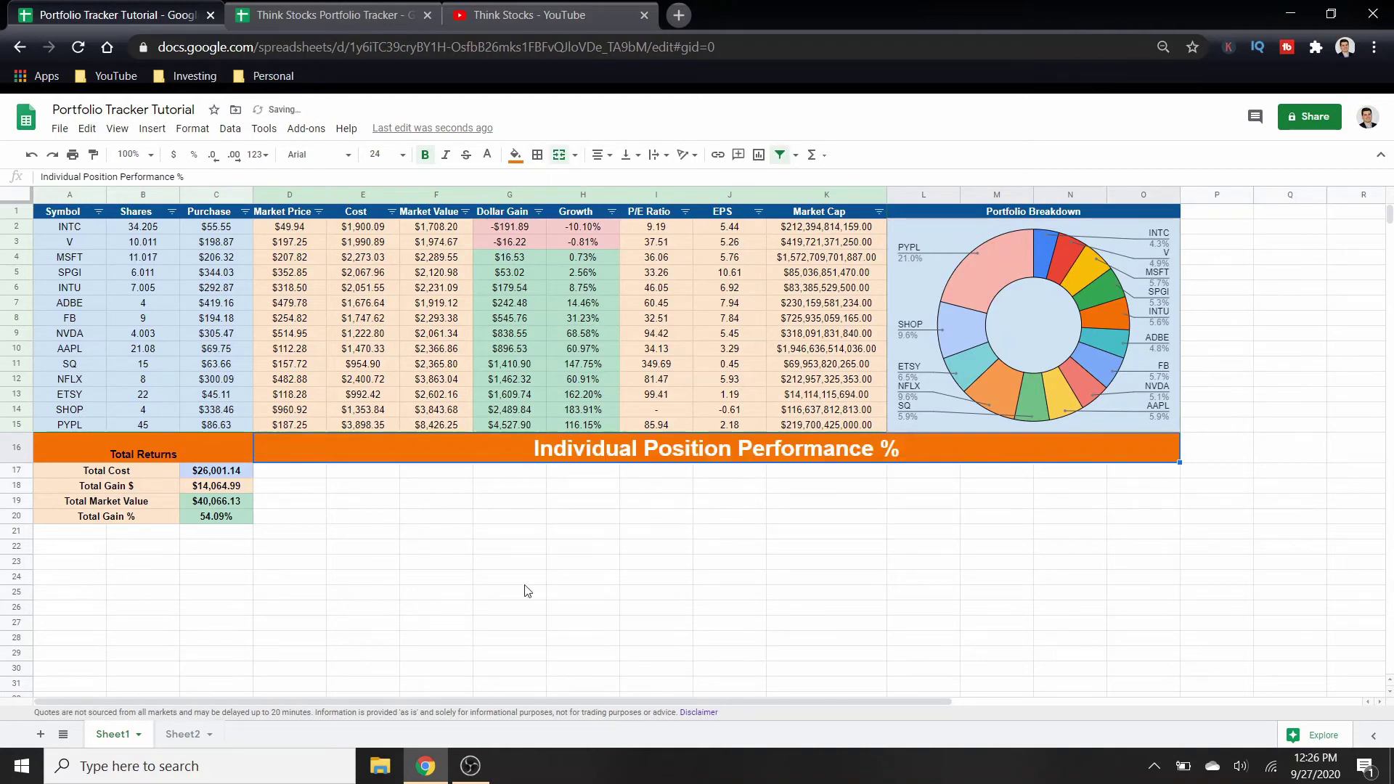
{"action": "left_click", "coordinate": [562, 631]}
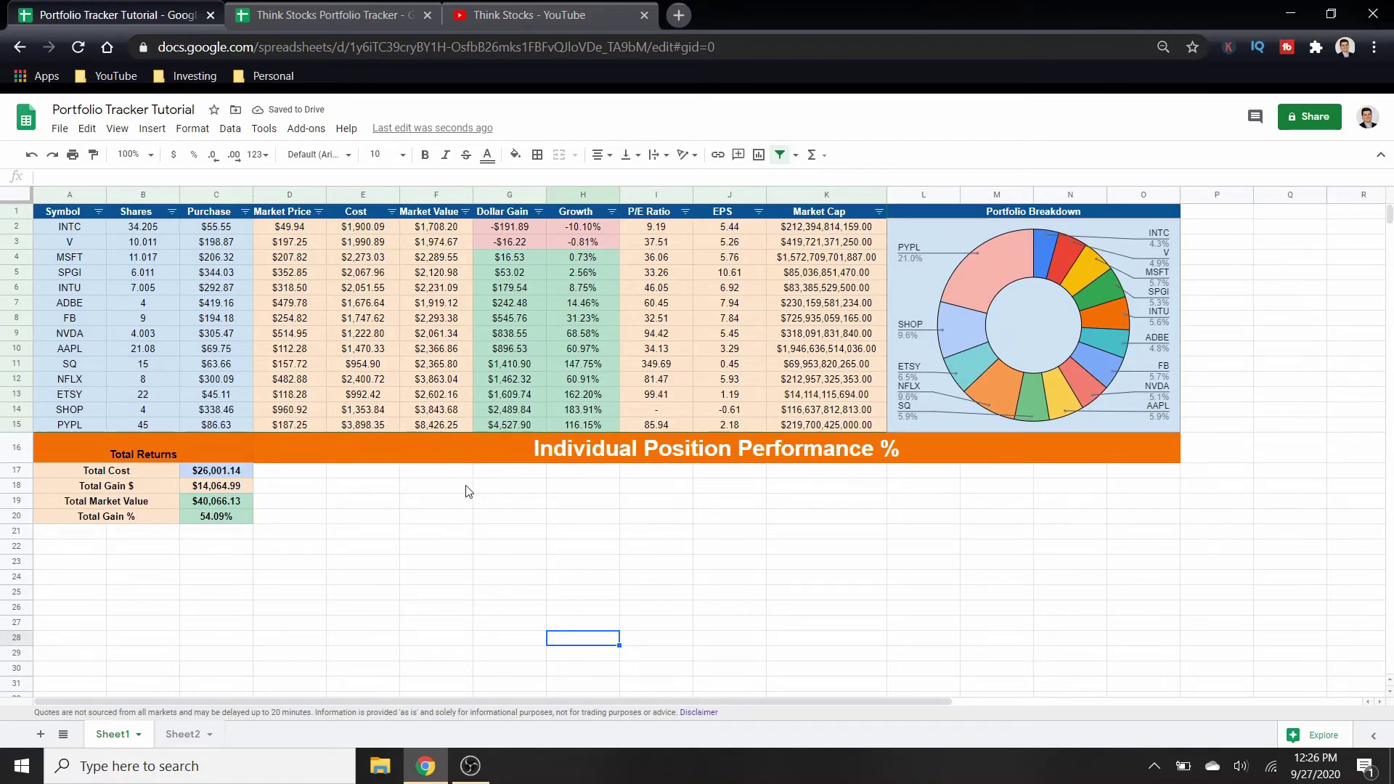
Enter =A2 in E17 and fill it down to E30 to list the stock symbols.
{"action": "left_click", "coordinate": [342, 476]}
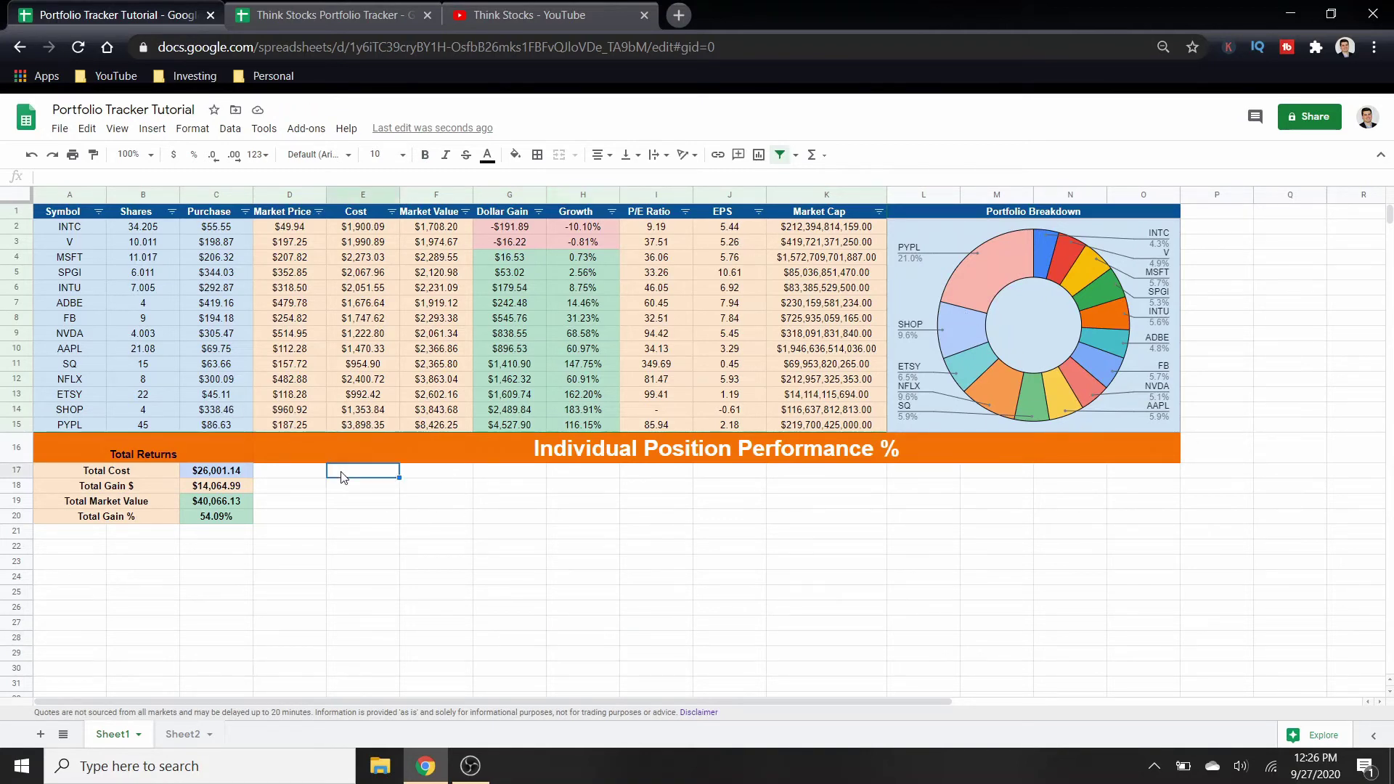
{"action": "type", "text": "="}
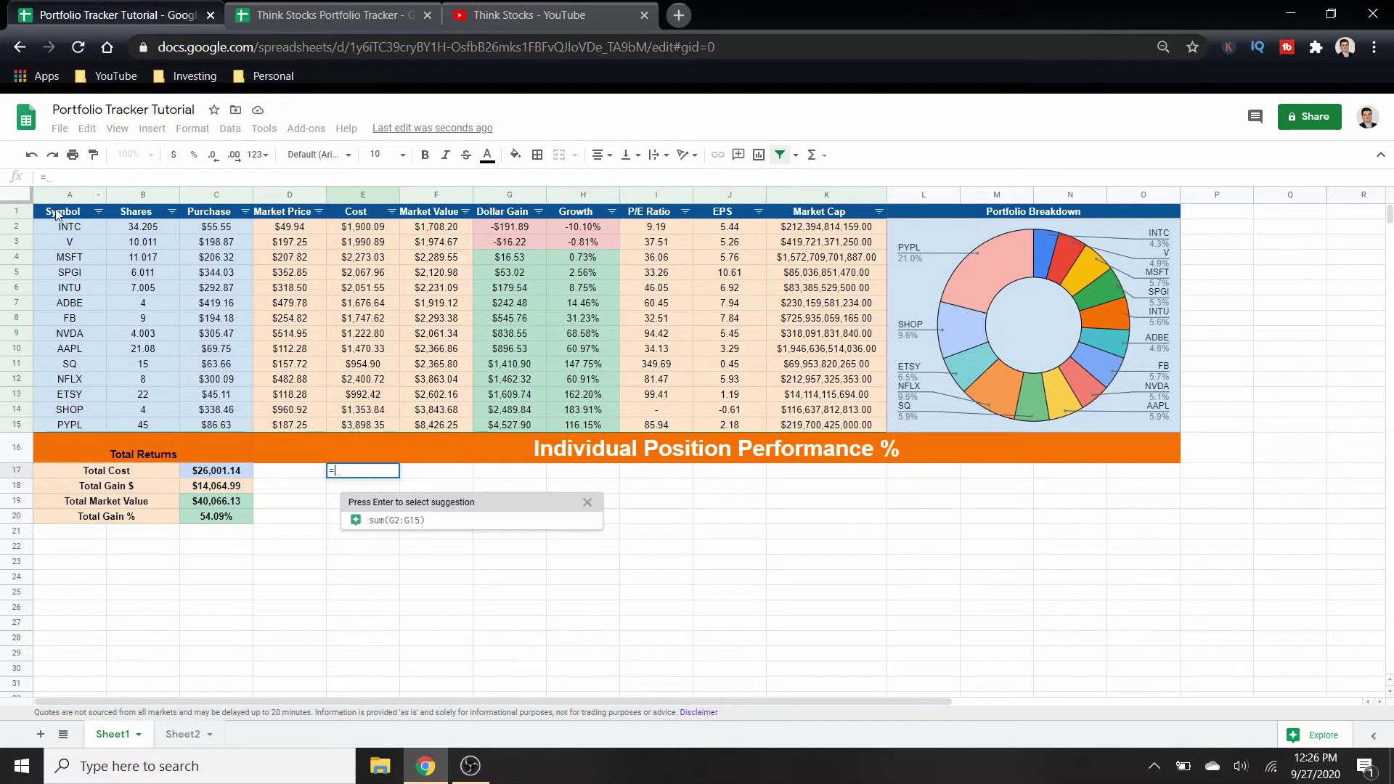
{"action": "mouse_move", "coordinate": [72, 231]}
{"action": "left_mouse_down"}
{"action": "mouse_move", "coordinate": [81, 428]}
{"action": "mouse_move", "coordinate": [68, 239]}
{"action": "left_mouse_up"}
{"action": "key", "text": "Return"}
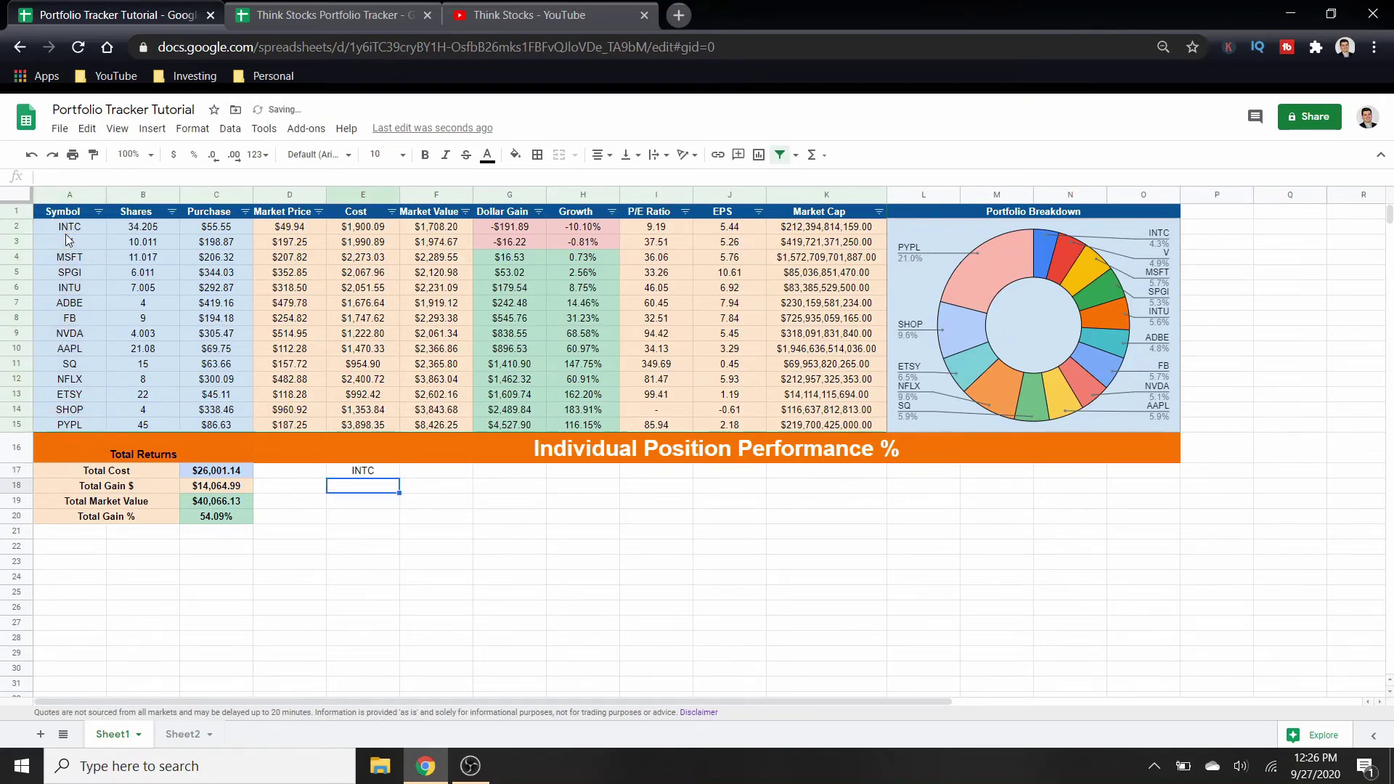
{"action": "left_click", "coordinate": [378, 473]}
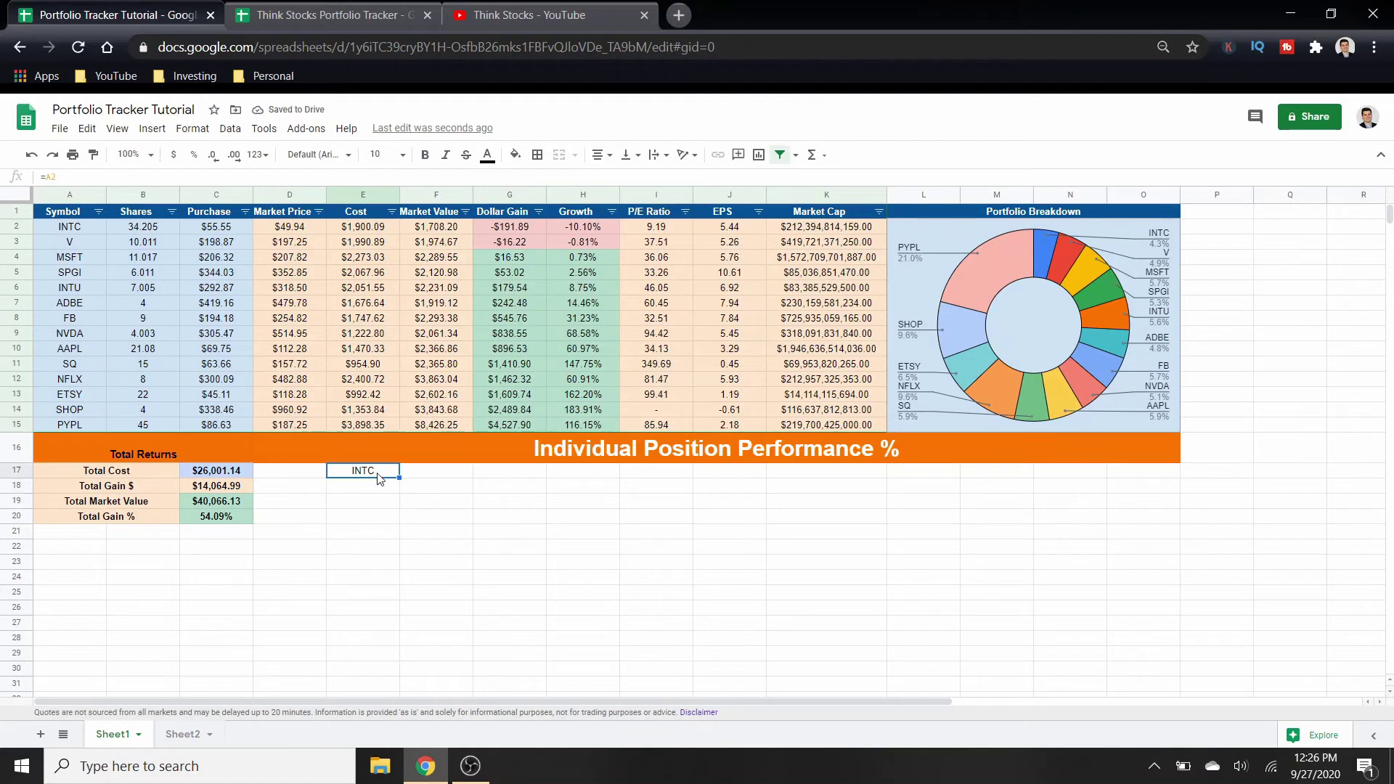
{"action": "left_click_drag", "start_coordinate": [399, 478], "coordinate": [404, 680]}
{"action": "left_click", "coordinate": [584, 522]}
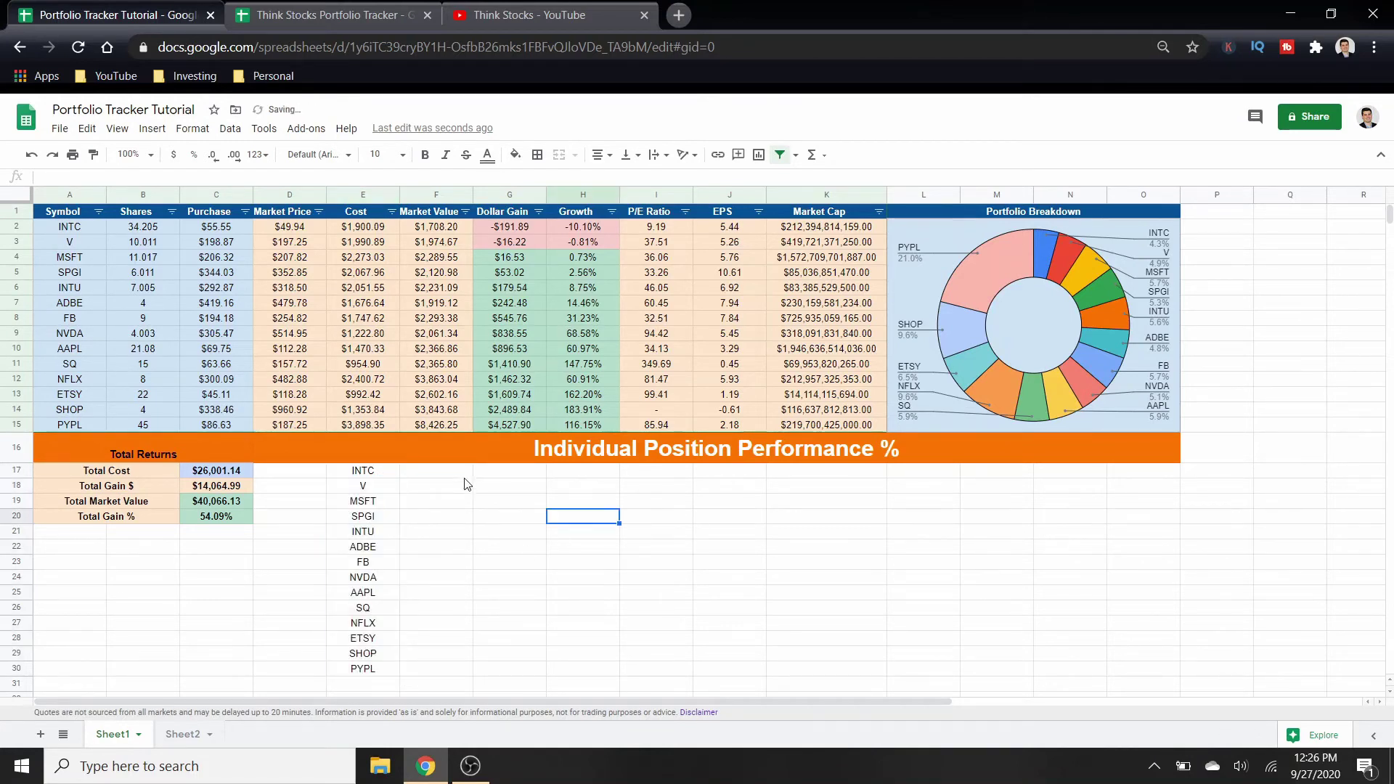
Enter =H2 in F17, fill it down to F30, then select E17:F30.
{"action": "left_click", "coordinate": [438, 473]}
{"action": "type", "text": "="}
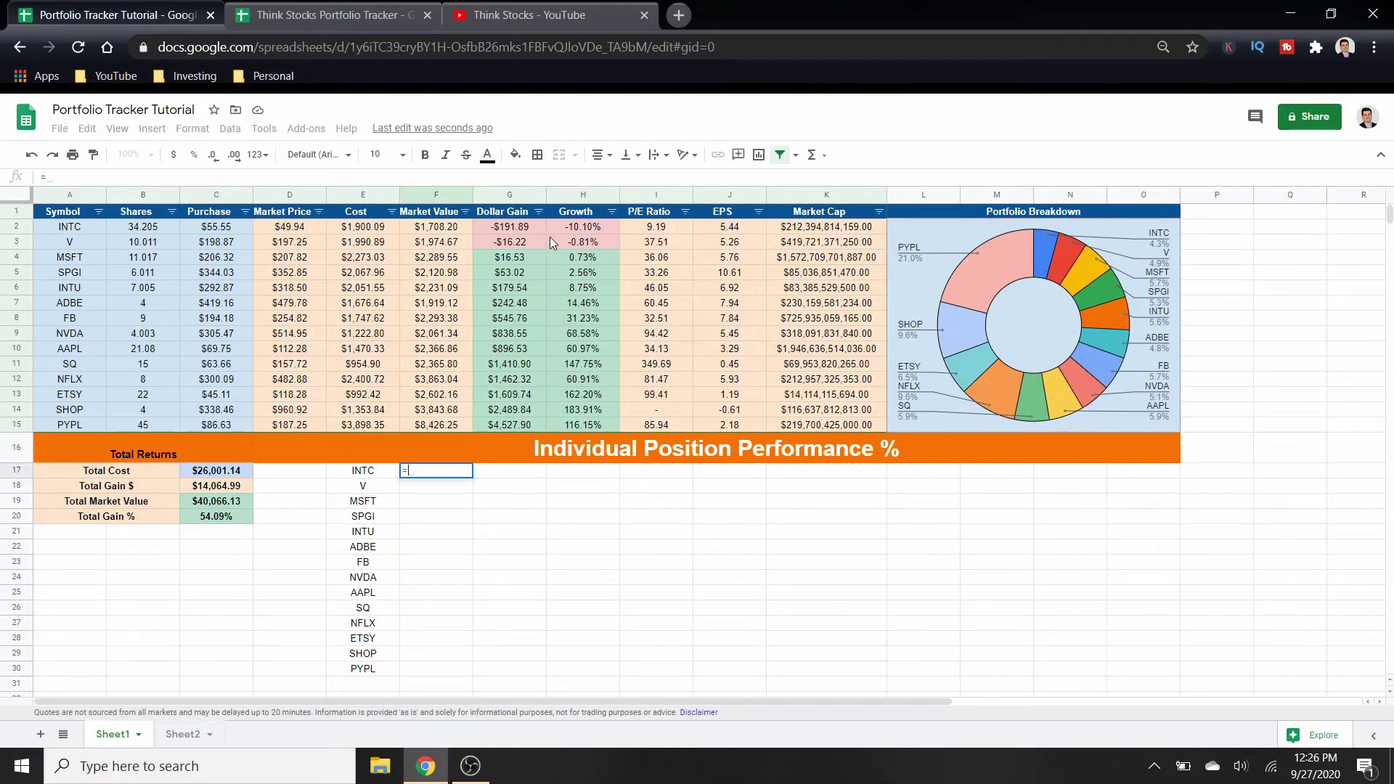
{"action": "left_click", "coordinate": [591, 229]}
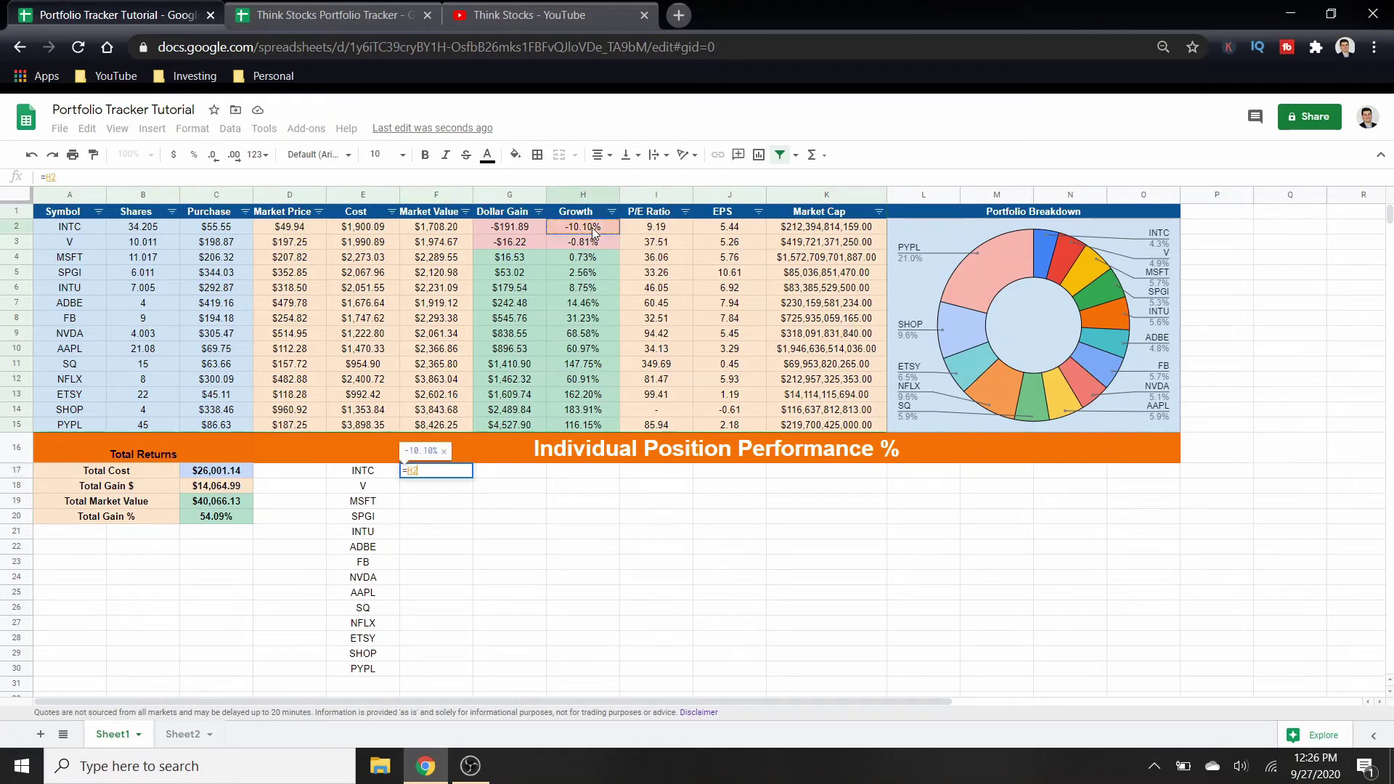
{"action": "key", "text": "Return"}
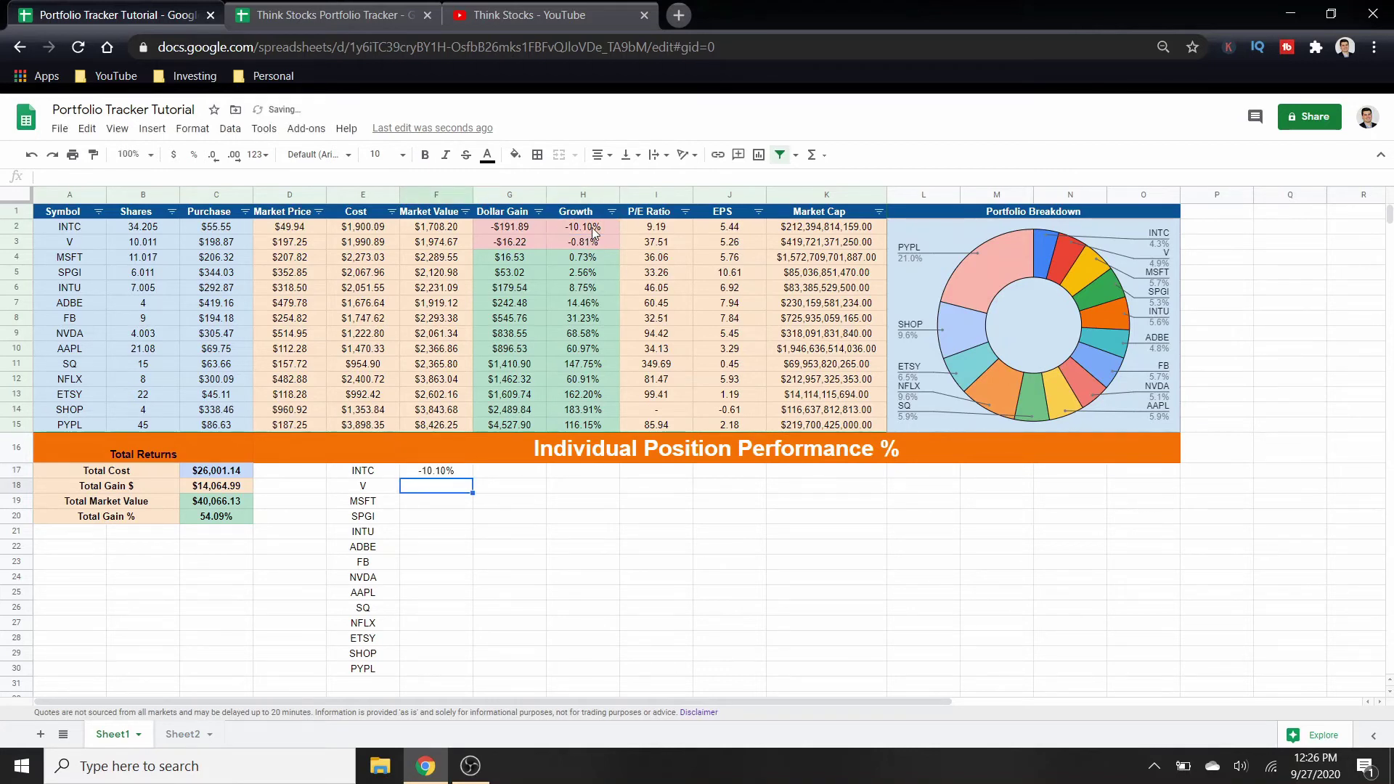
{"action": "left_click", "coordinate": [457, 473]}
{"action": "left_click_drag", "start_coordinate": [471, 479], "coordinate": [471, 672]}
{"action": "left_click", "coordinate": [617, 610]}
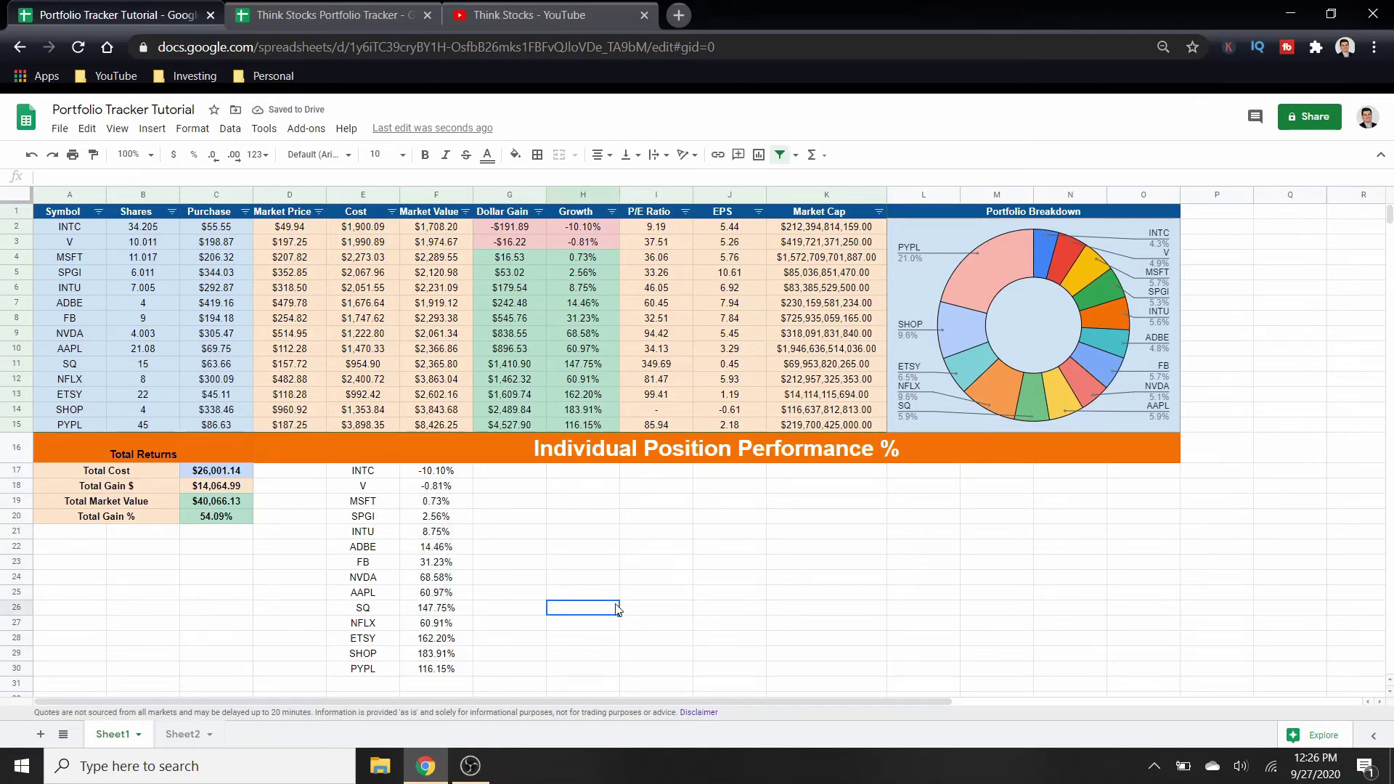
{"action": "left_click_drag", "start_coordinate": [362, 472], "coordinate": [440, 669]}
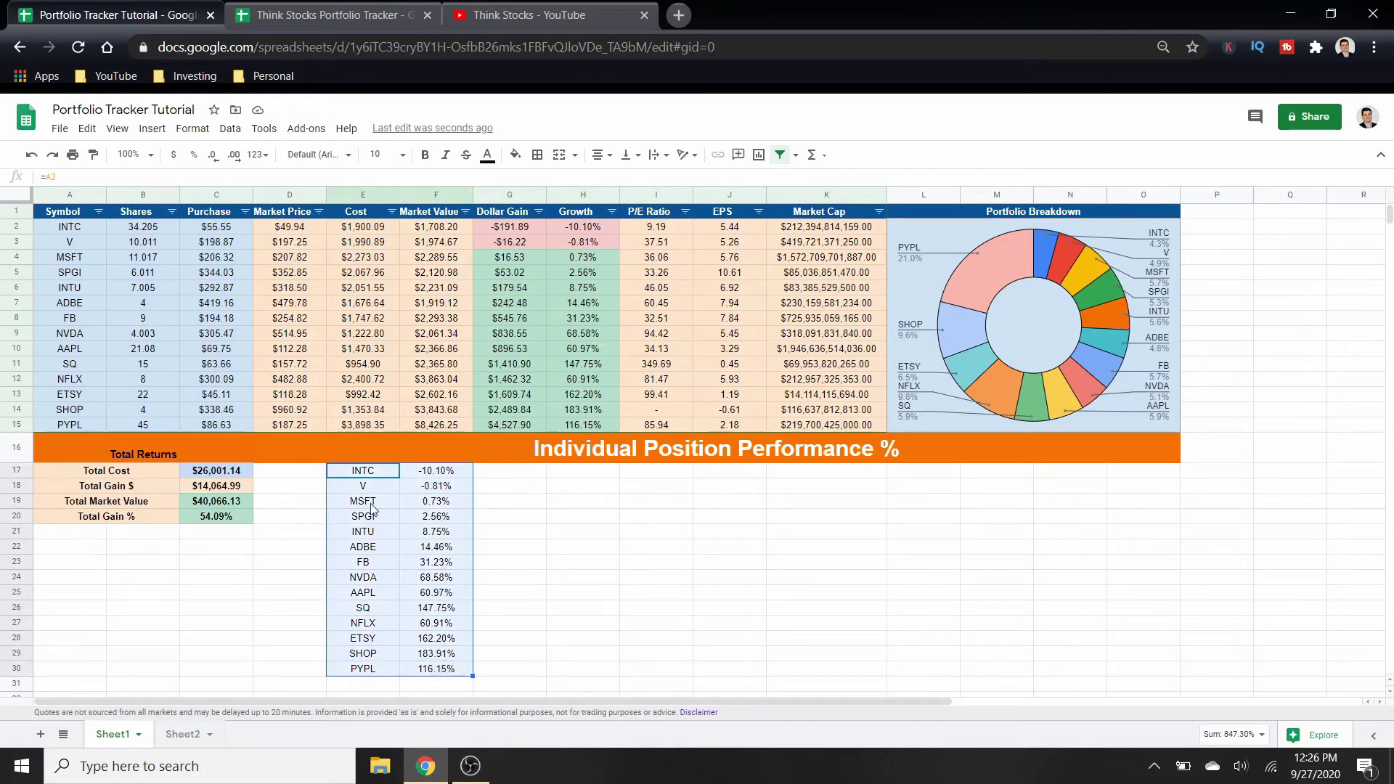
Insert a column chart from E17:F30 and resize it to fill the area below the banner.
{"action": "left_click", "coordinate": [152, 128]}
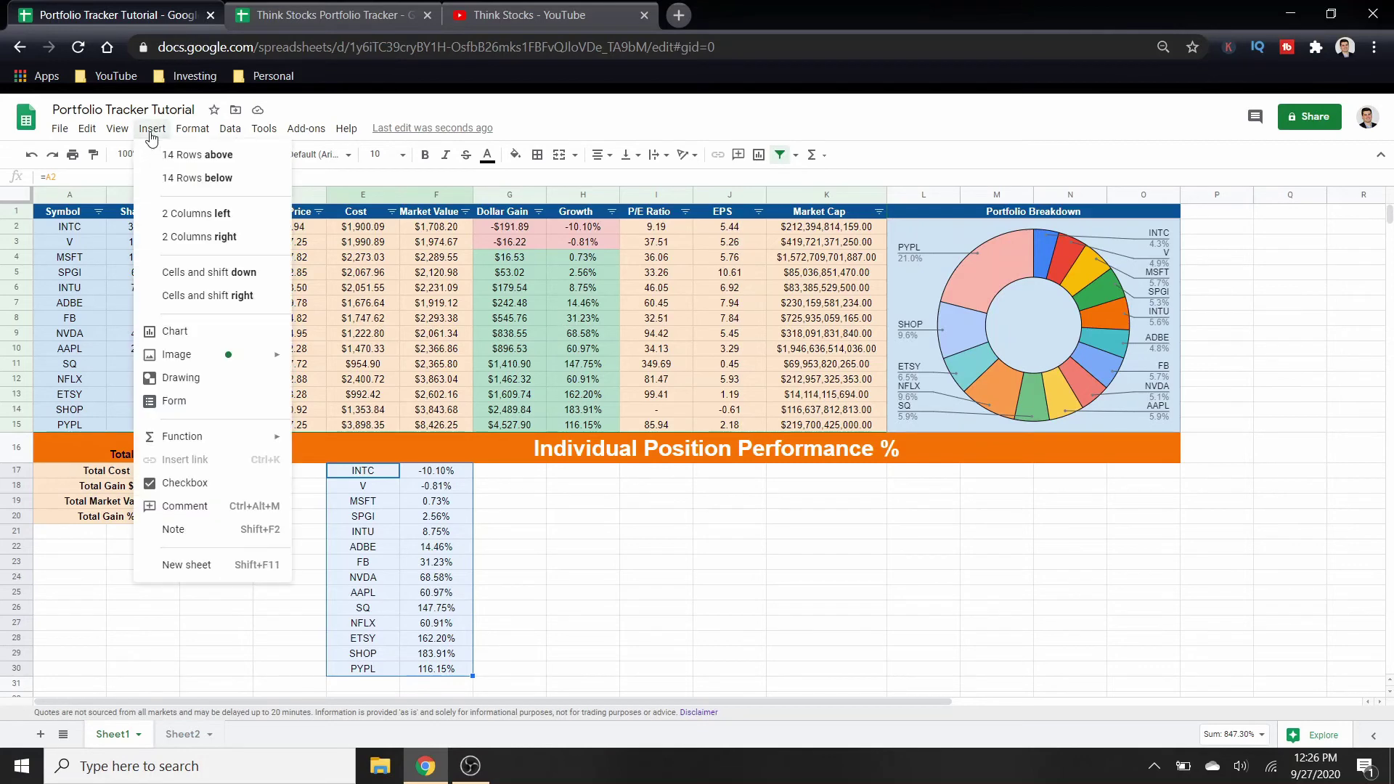
{"action": "key", "text": "Escape"}
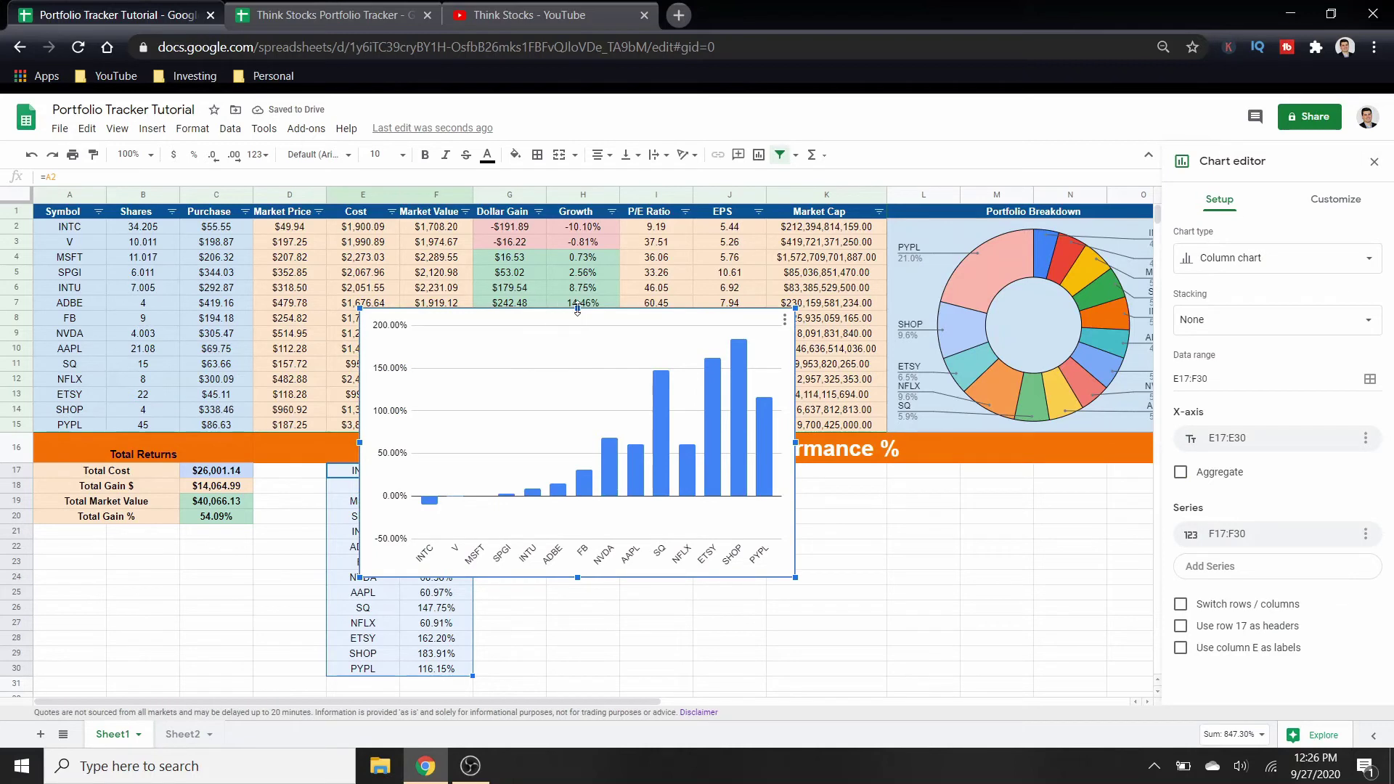
{"action": "left_click_drag", "start_coordinate": [577, 309], "coordinate": [577, 359]}
{"action": "left_click_drag", "start_coordinate": [582, 475], "coordinate": [675, 564]}
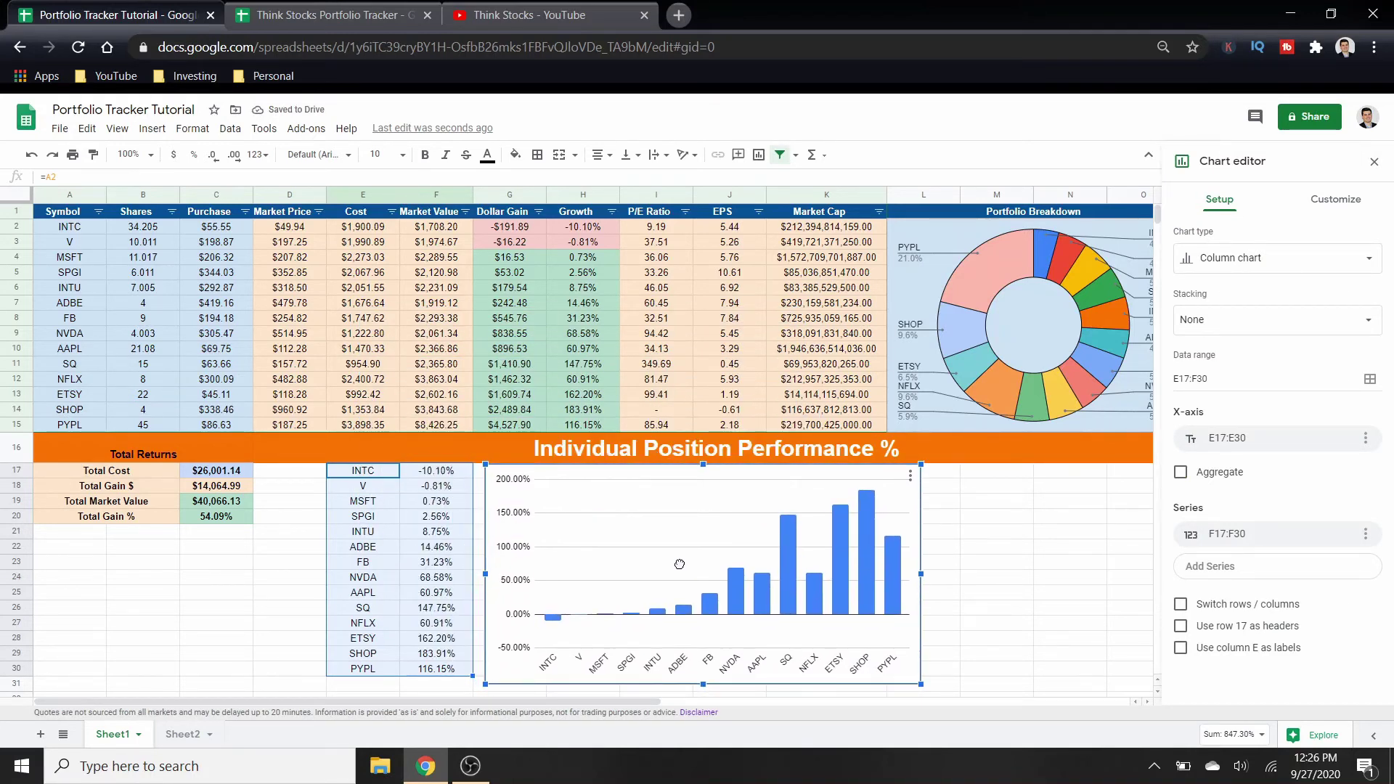
{"action": "left_click_drag", "start_coordinate": [486, 574], "coordinate": [255, 536]}
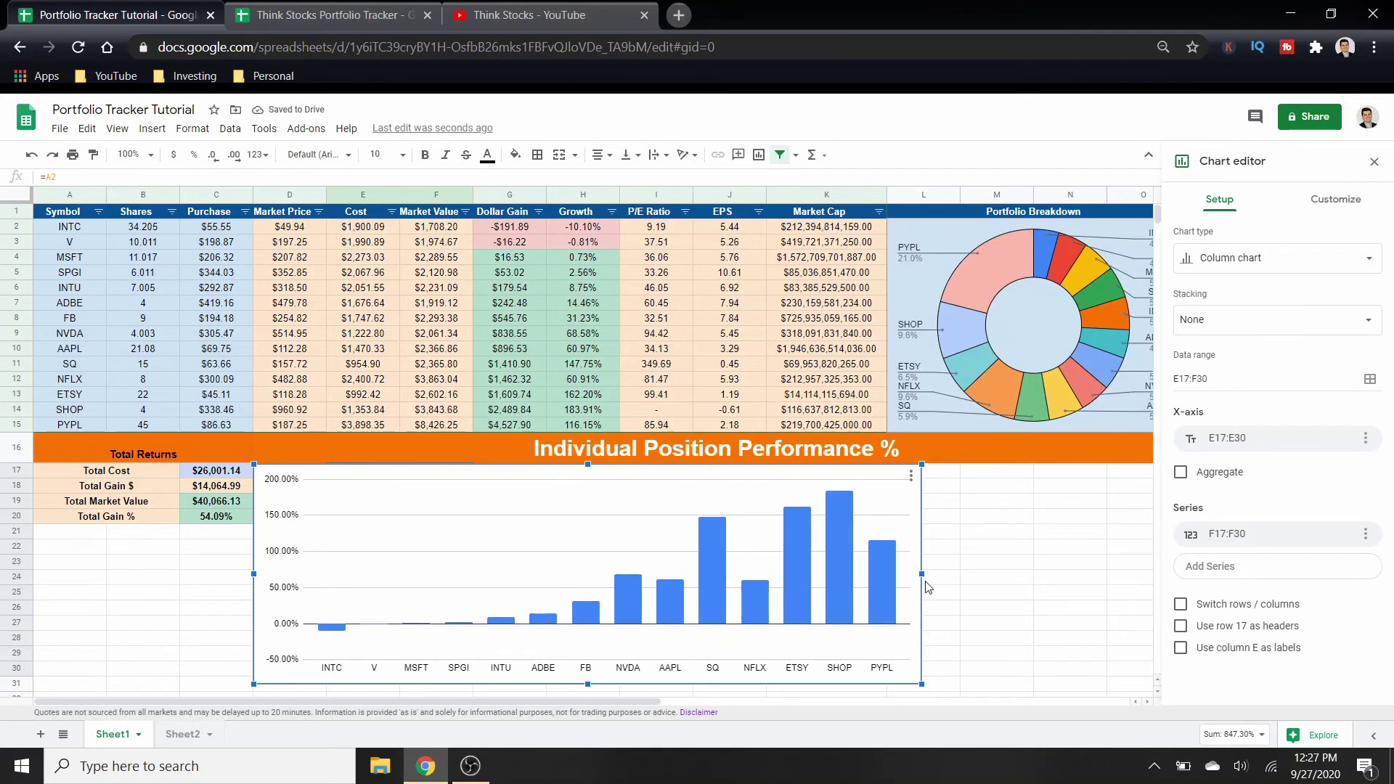
{"action": "left_click_drag", "start_coordinate": [922, 575], "coordinate": [1154, 575]}
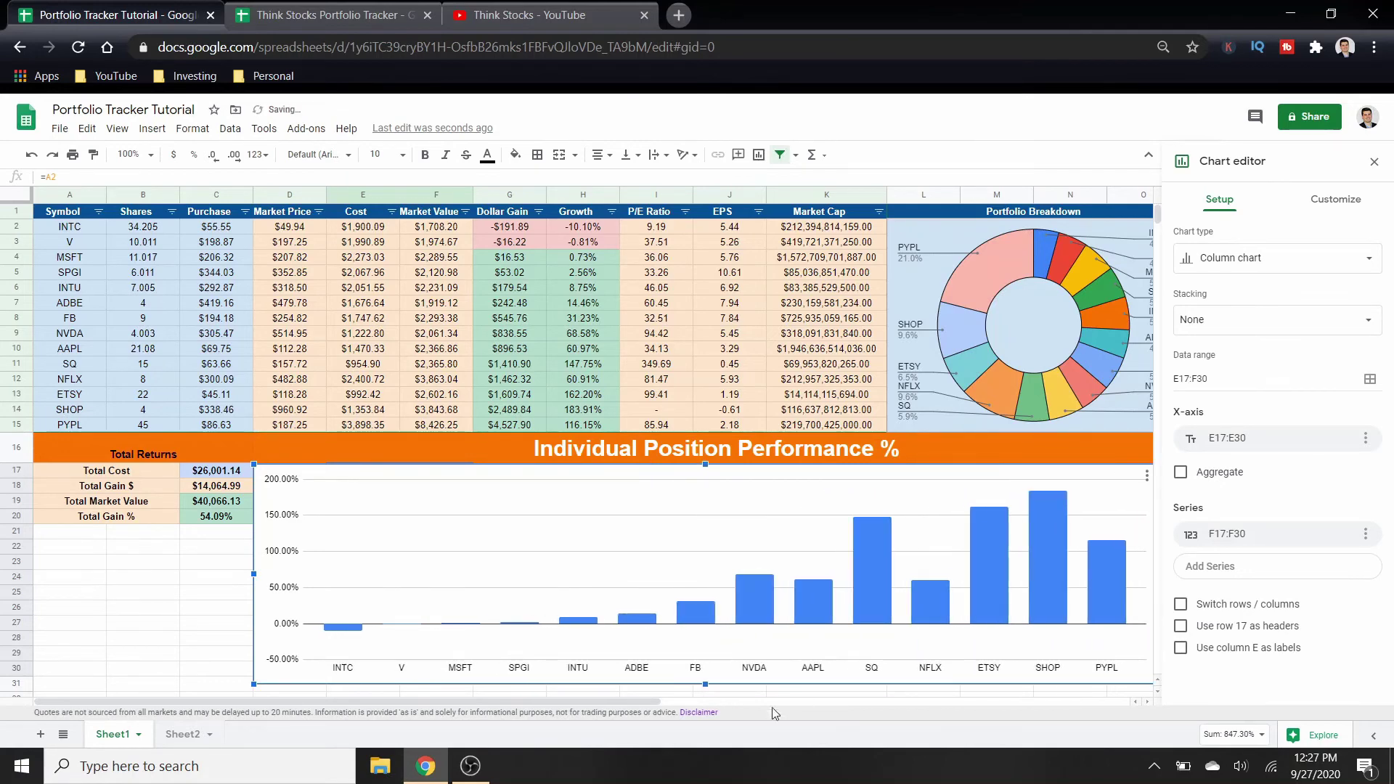
{"action": "left_click_drag", "start_coordinate": [619, 702], "coordinate": [694, 703]}
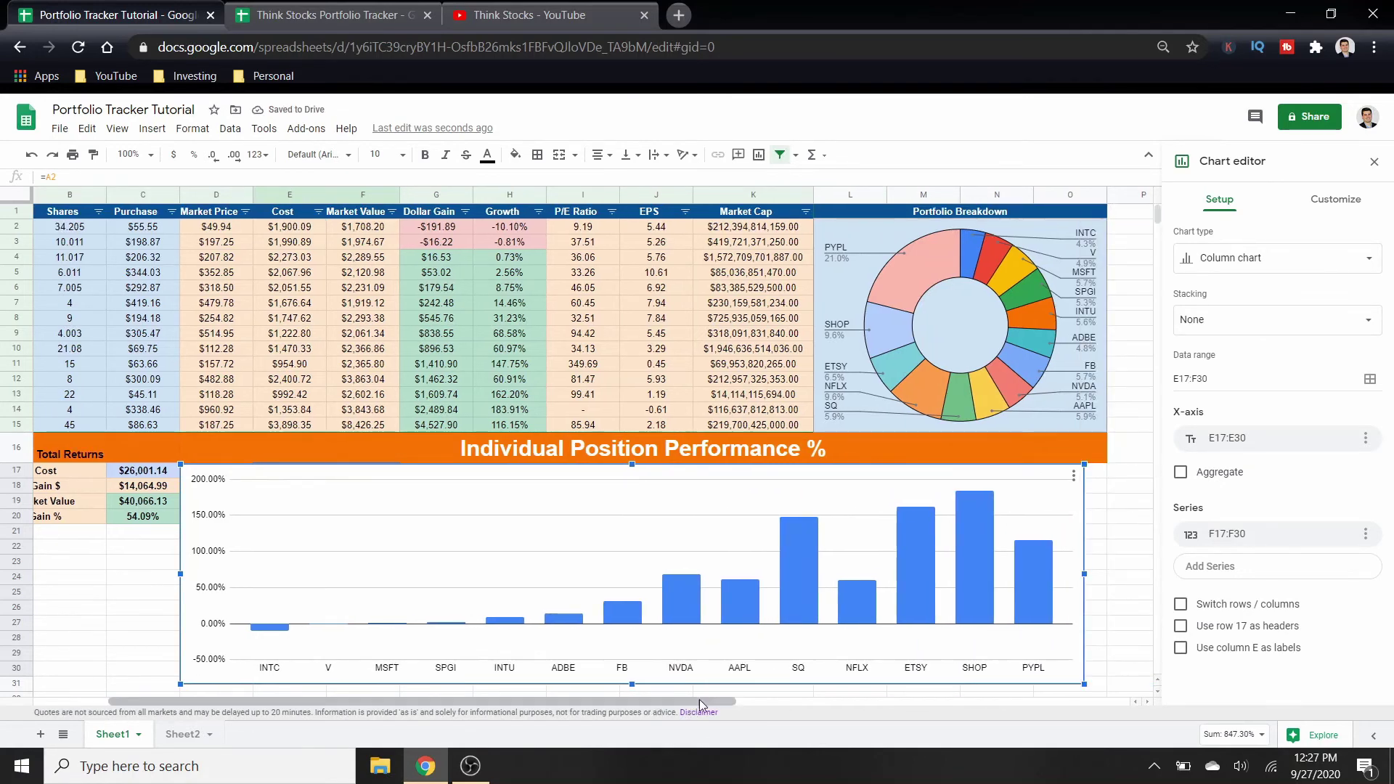
{"action": "left_click_drag", "start_coordinate": [1084, 574], "coordinate": [1106, 575]}
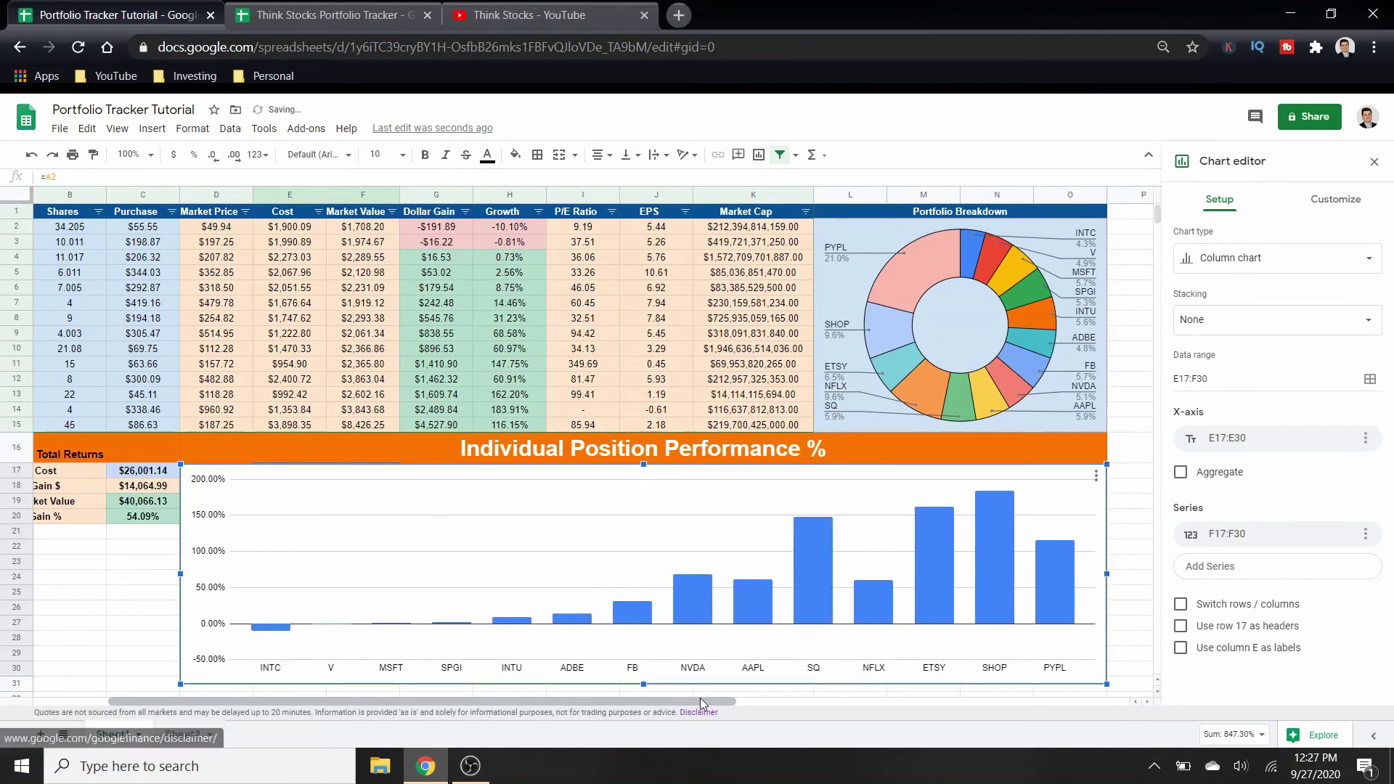
{"action": "left_click_drag", "start_coordinate": [691, 702], "coordinate": [616, 717]}
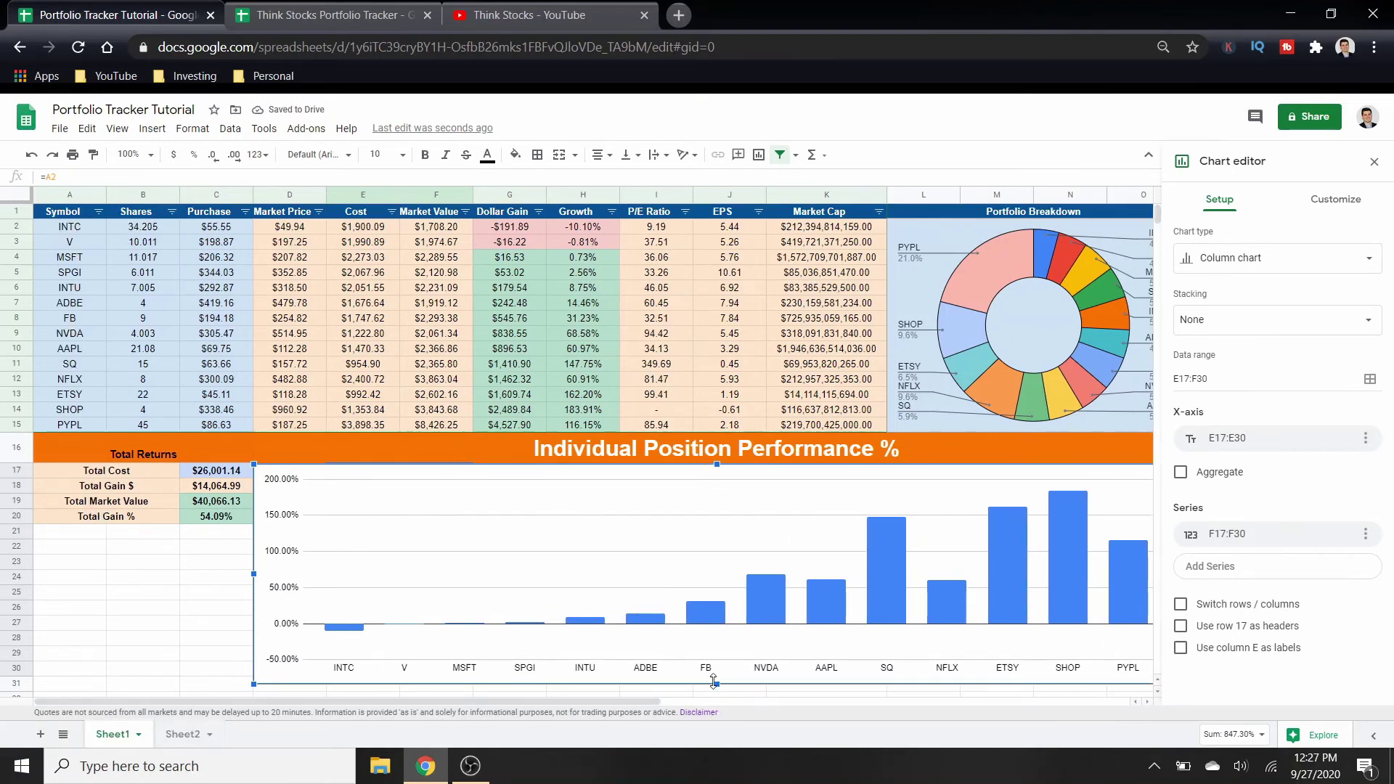
{"action": "left_click_drag", "start_coordinate": [717, 684], "coordinate": [716, 695]}
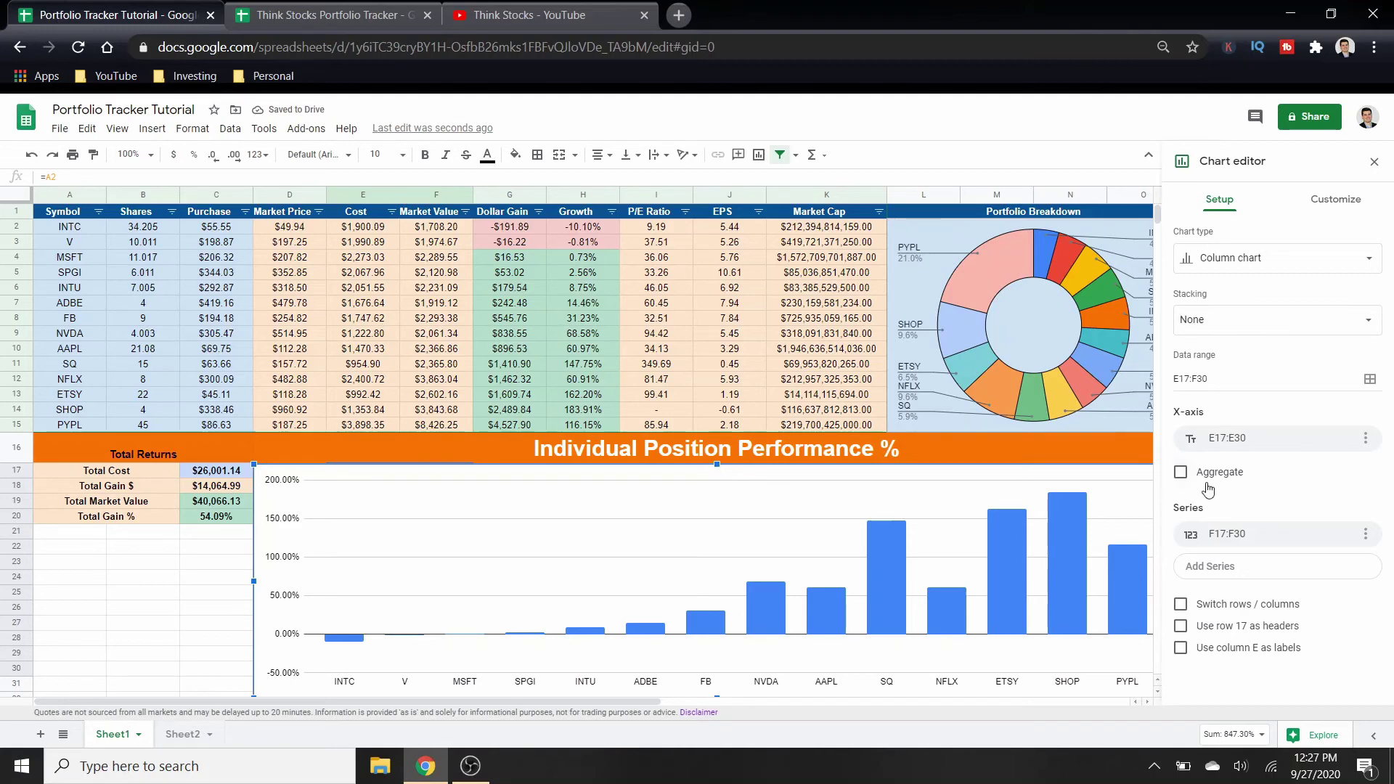
Set the performance chart's background colour to light blue under Chart style.
{"action": "left_click", "coordinate": [1335, 200]}
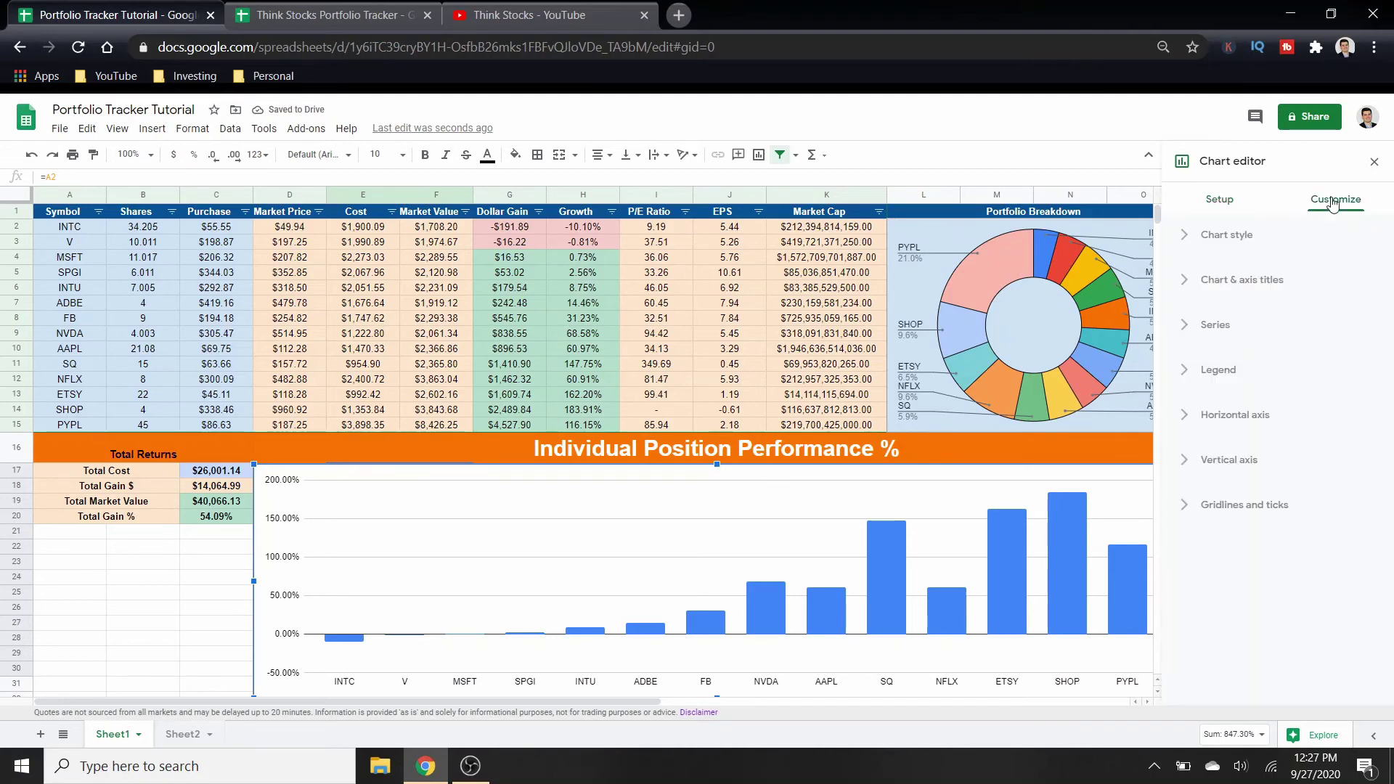
{"action": "left_click", "coordinate": [1227, 235]}
{"action": "left_click", "coordinate": [1213, 294]}
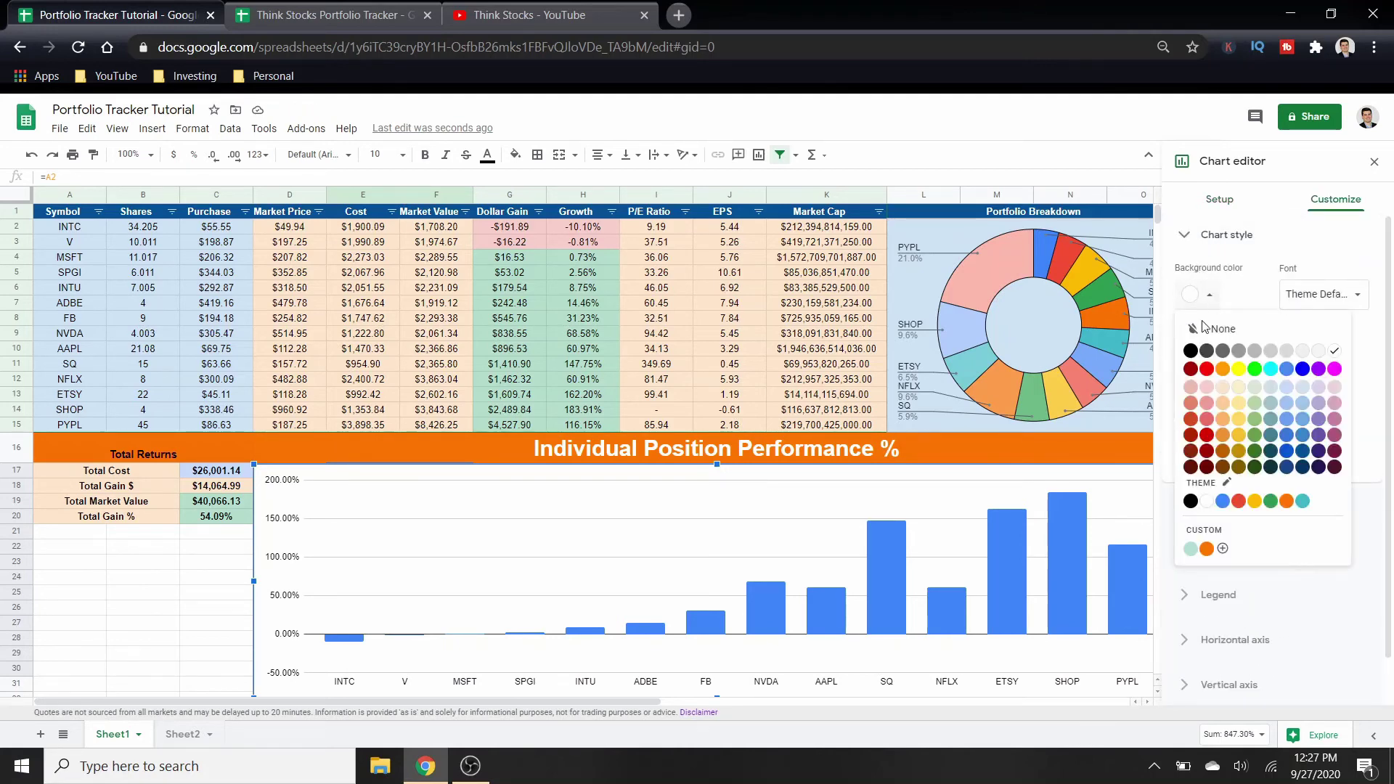
{"action": "left_click", "coordinate": [283, 8]}
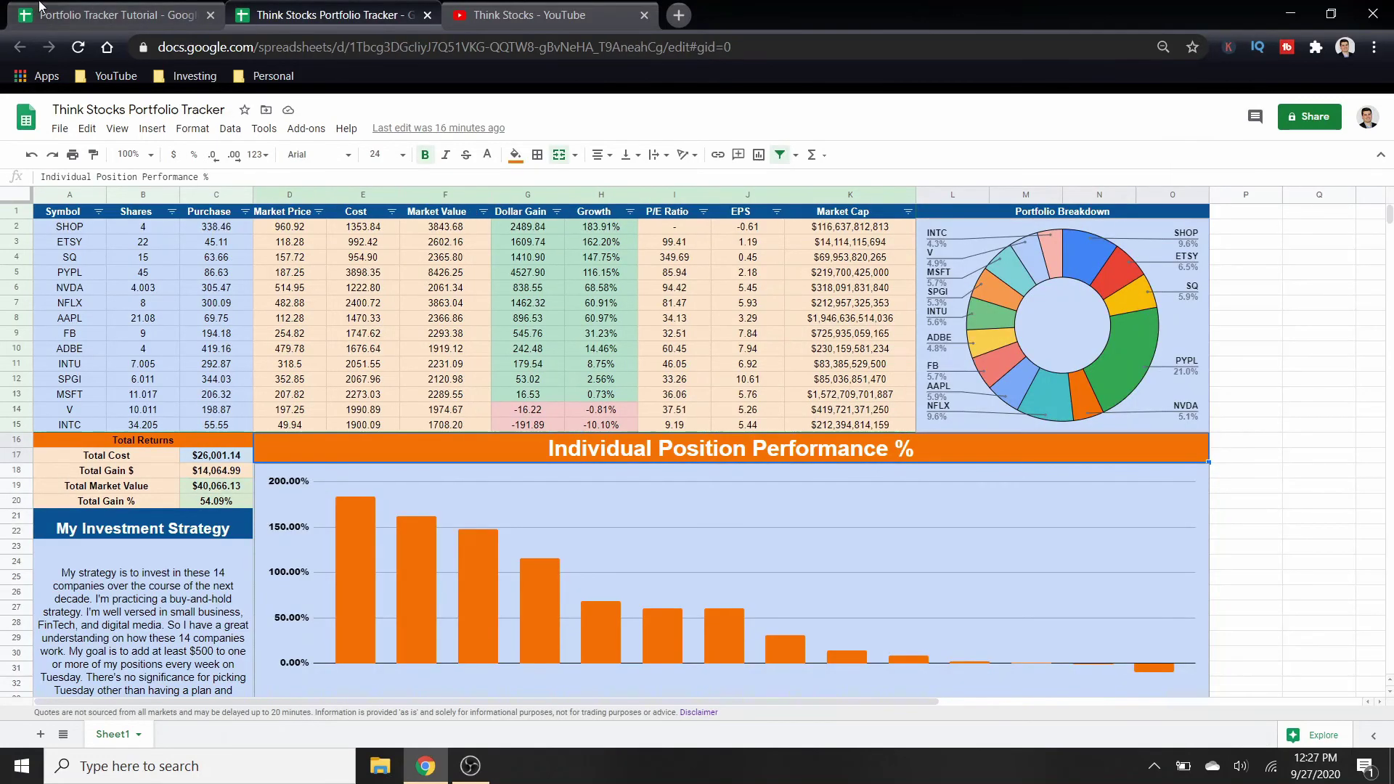
{"action": "left_click", "coordinate": [109, 15]}
{"action": "key", "text": "Escape"}
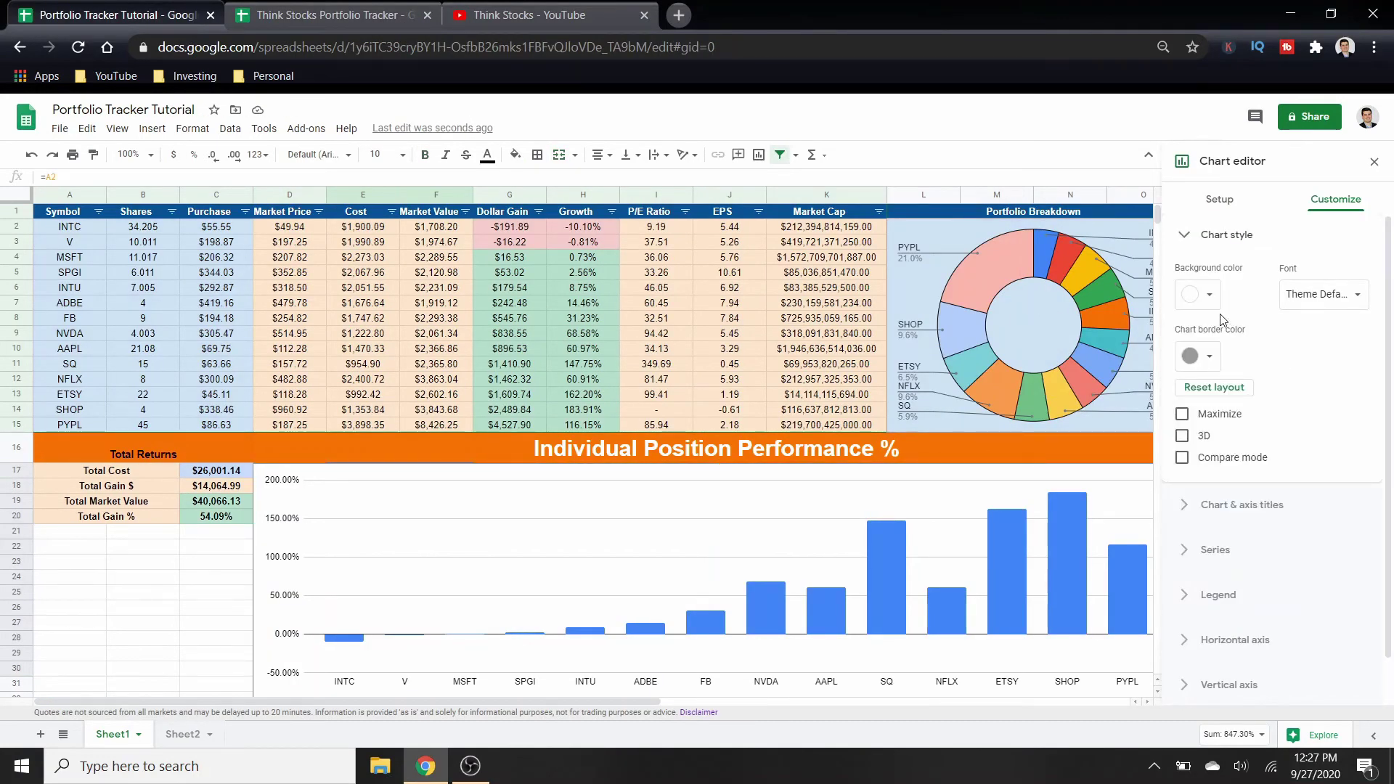
{"action": "left_click", "coordinate": [1207, 295]}
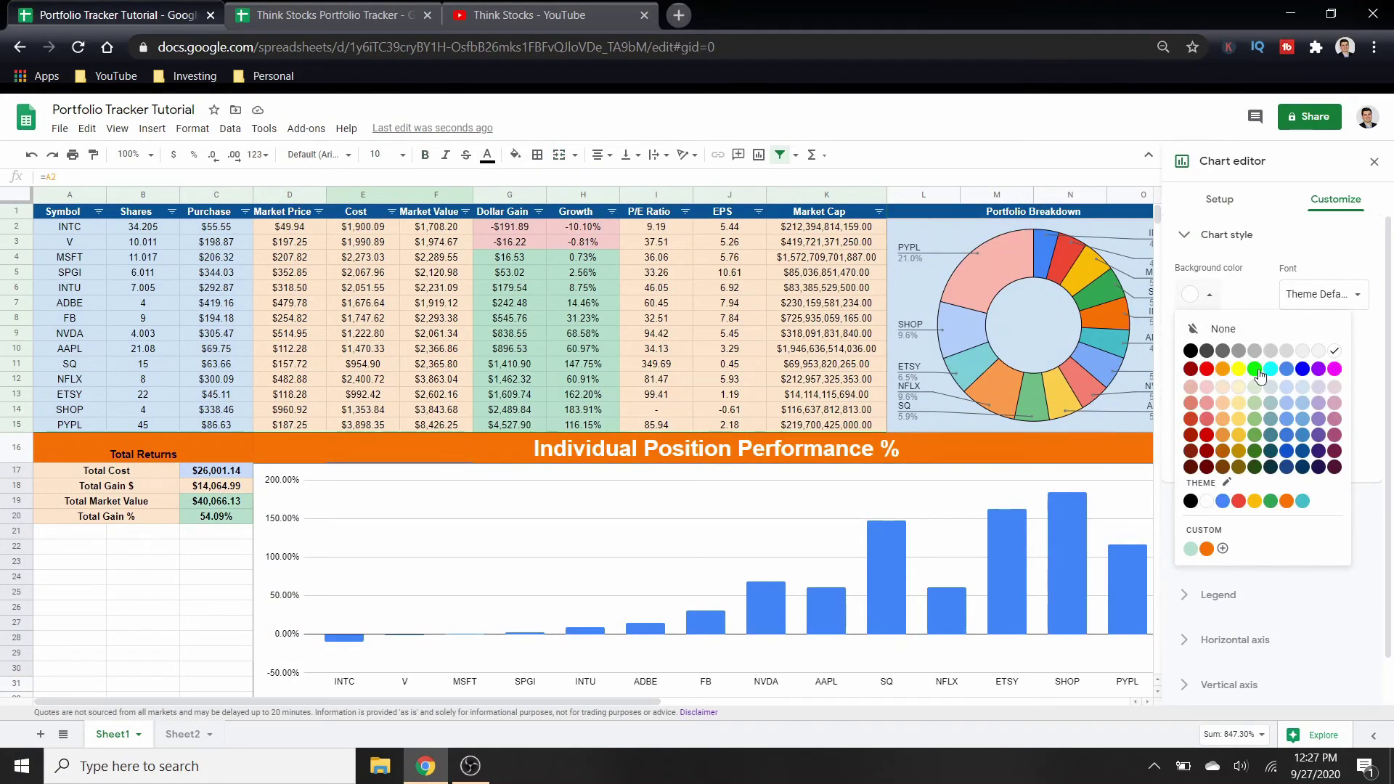
{"action": "left_click", "coordinate": [1287, 389]}
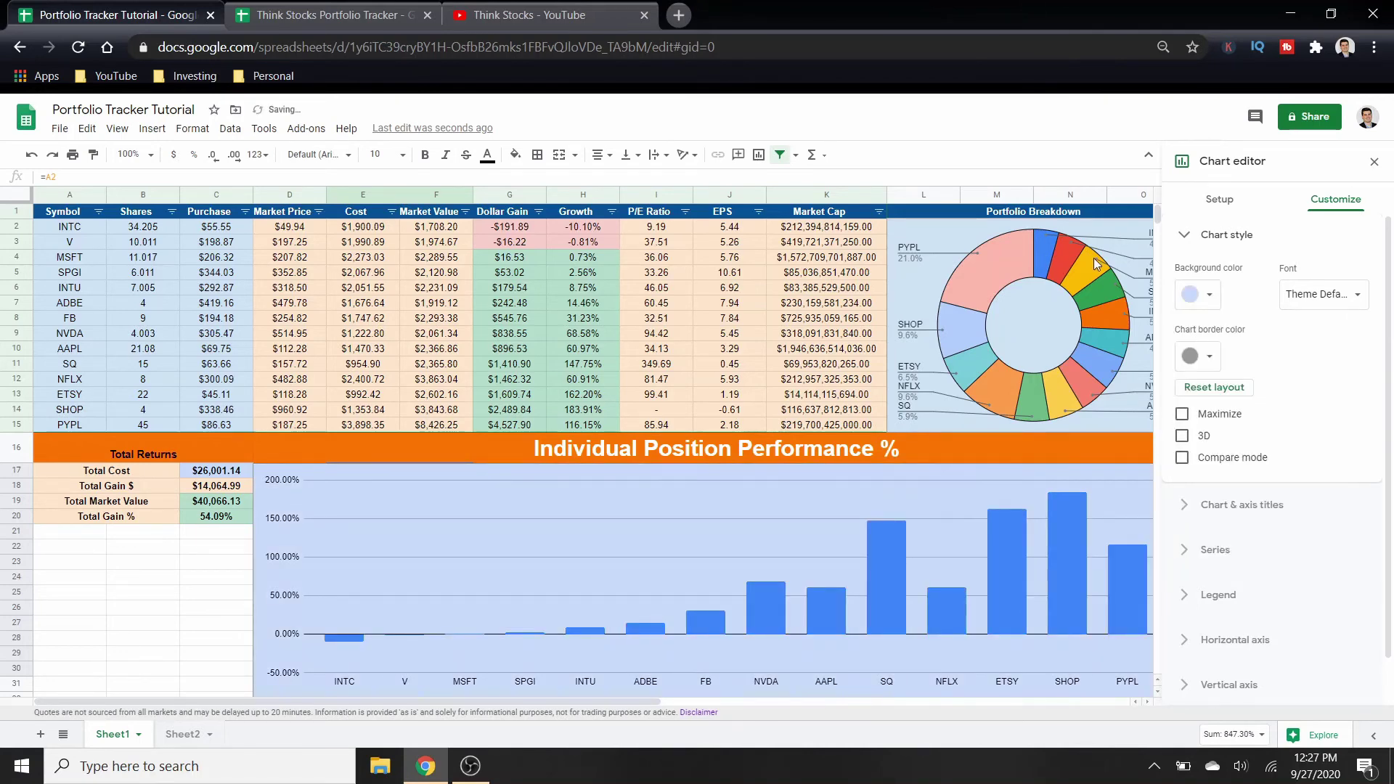
{"action": "left_click", "coordinate": [1207, 295]}
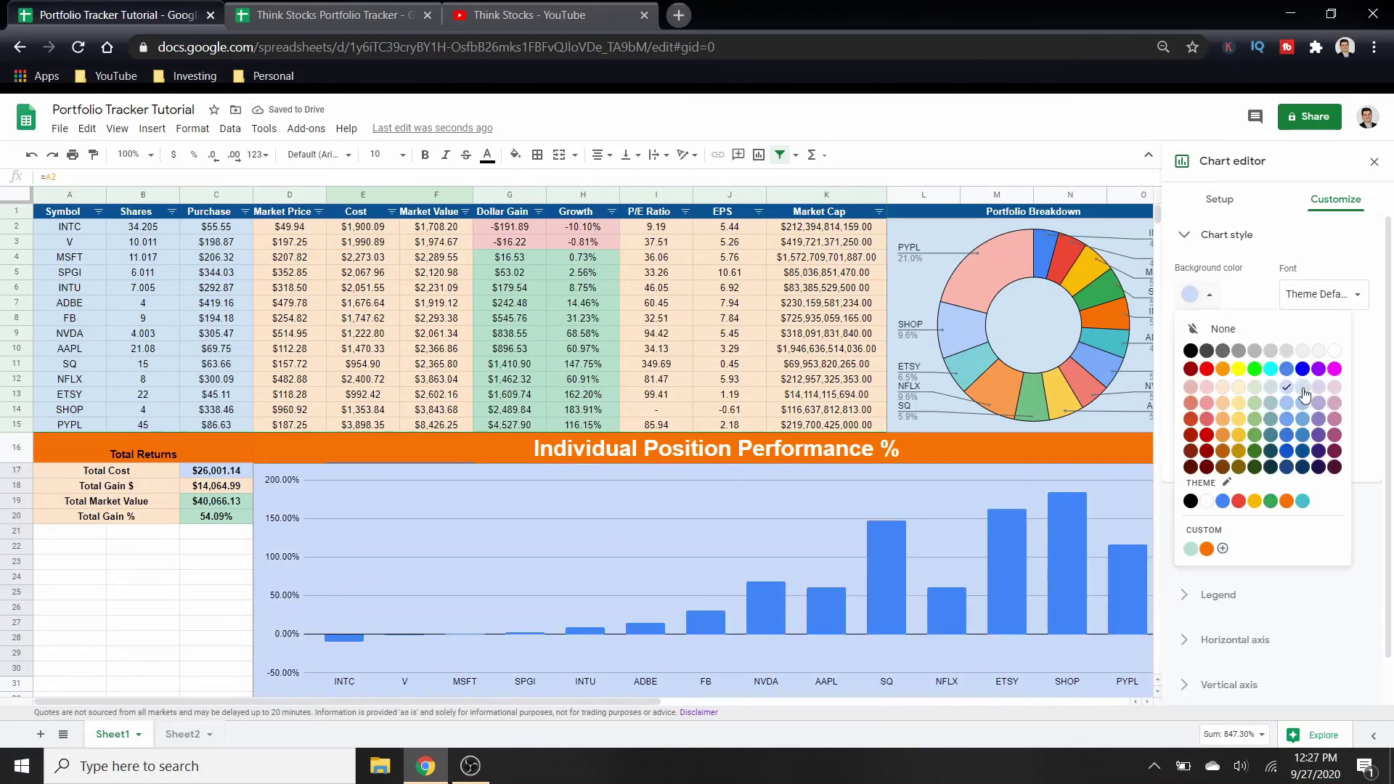
{"action": "left_click", "coordinate": [1305, 395]}
Colour the chart's series bars orange.
{"action": "left_click", "coordinate": [1191, 525]}
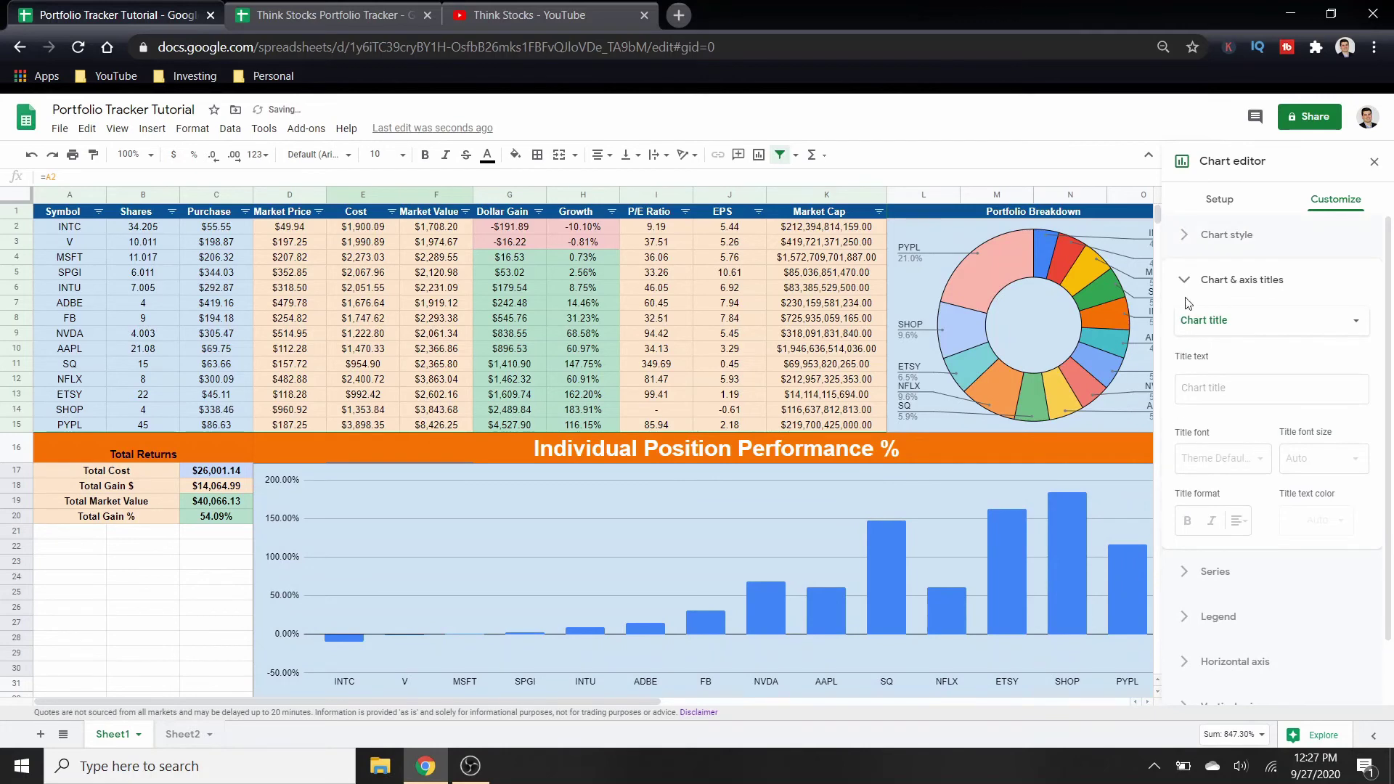
{"action": "left_click", "coordinate": [1069, 604]}
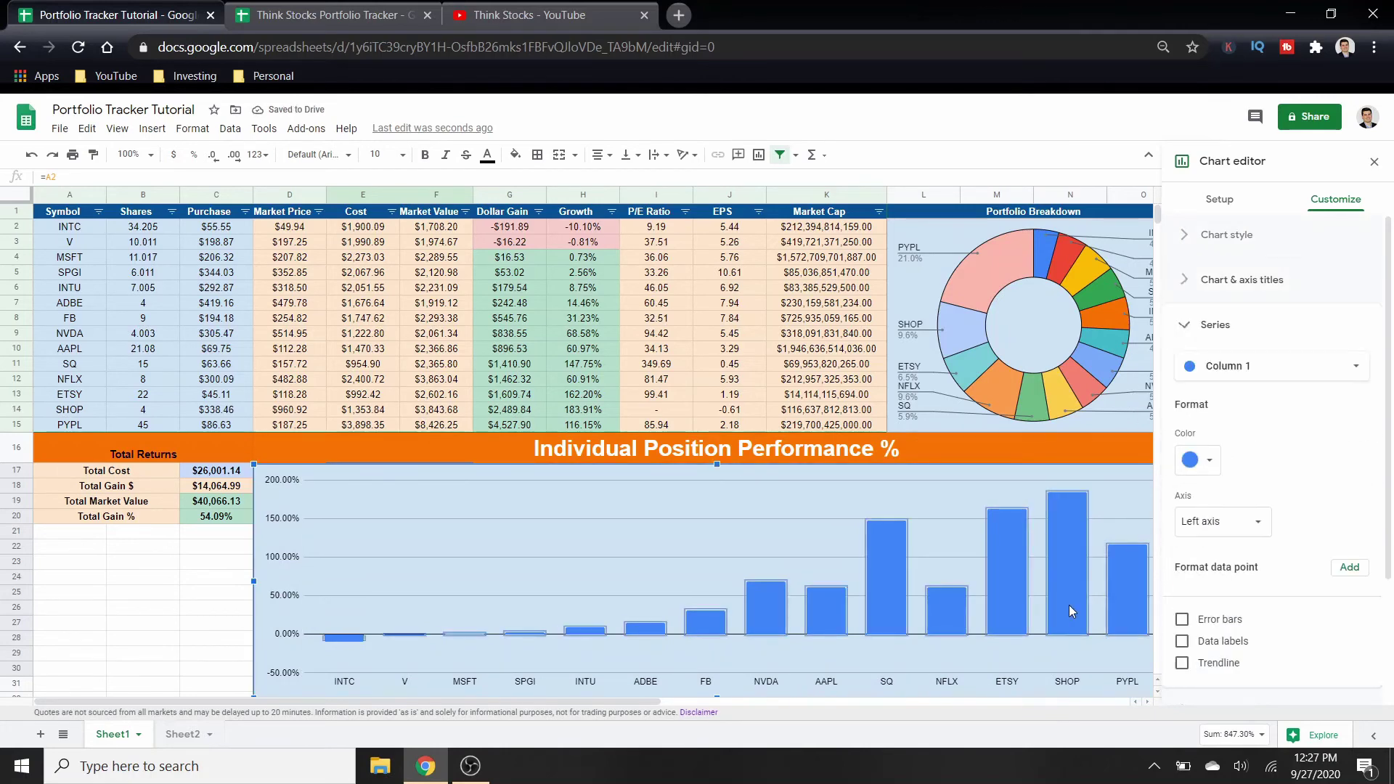
{"action": "left_click", "coordinate": [1209, 461]}
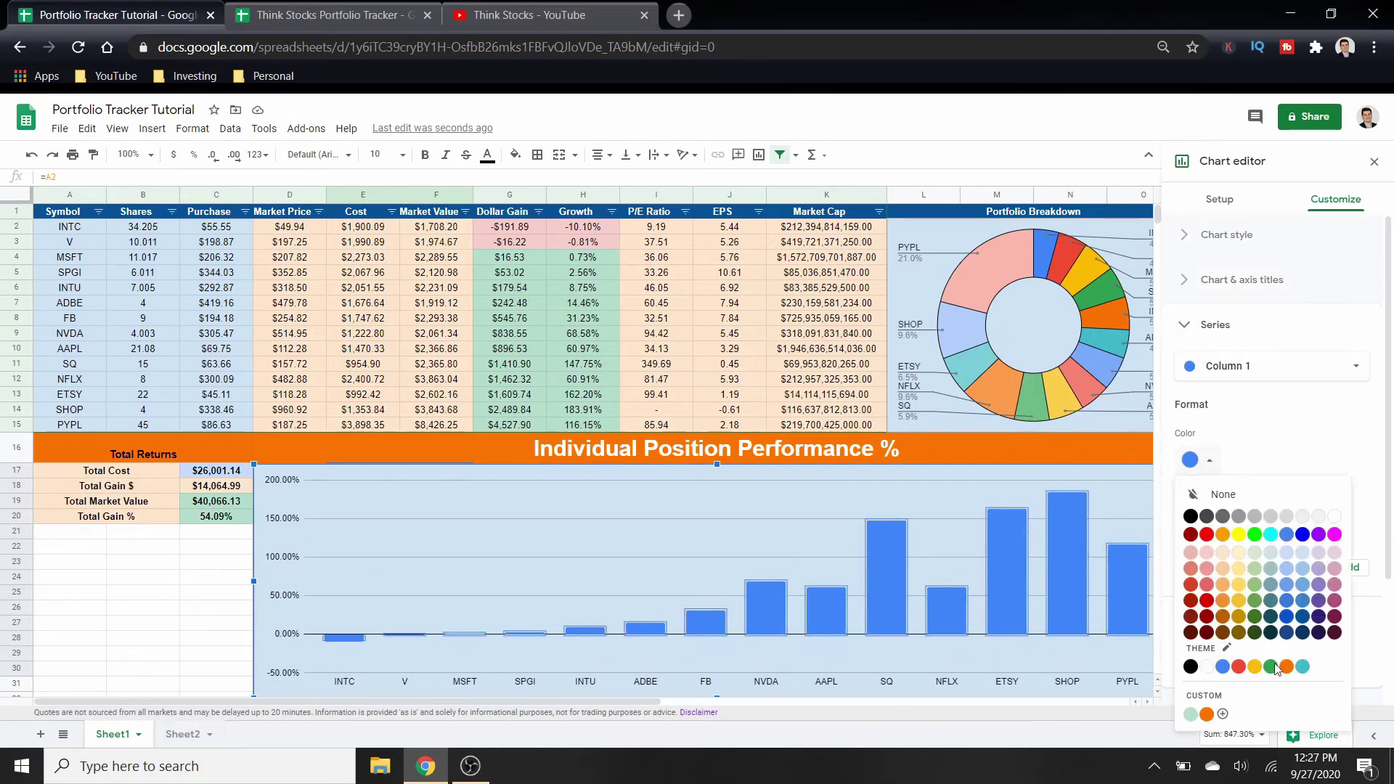
{"action": "left_click", "coordinate": [1286, 667]}
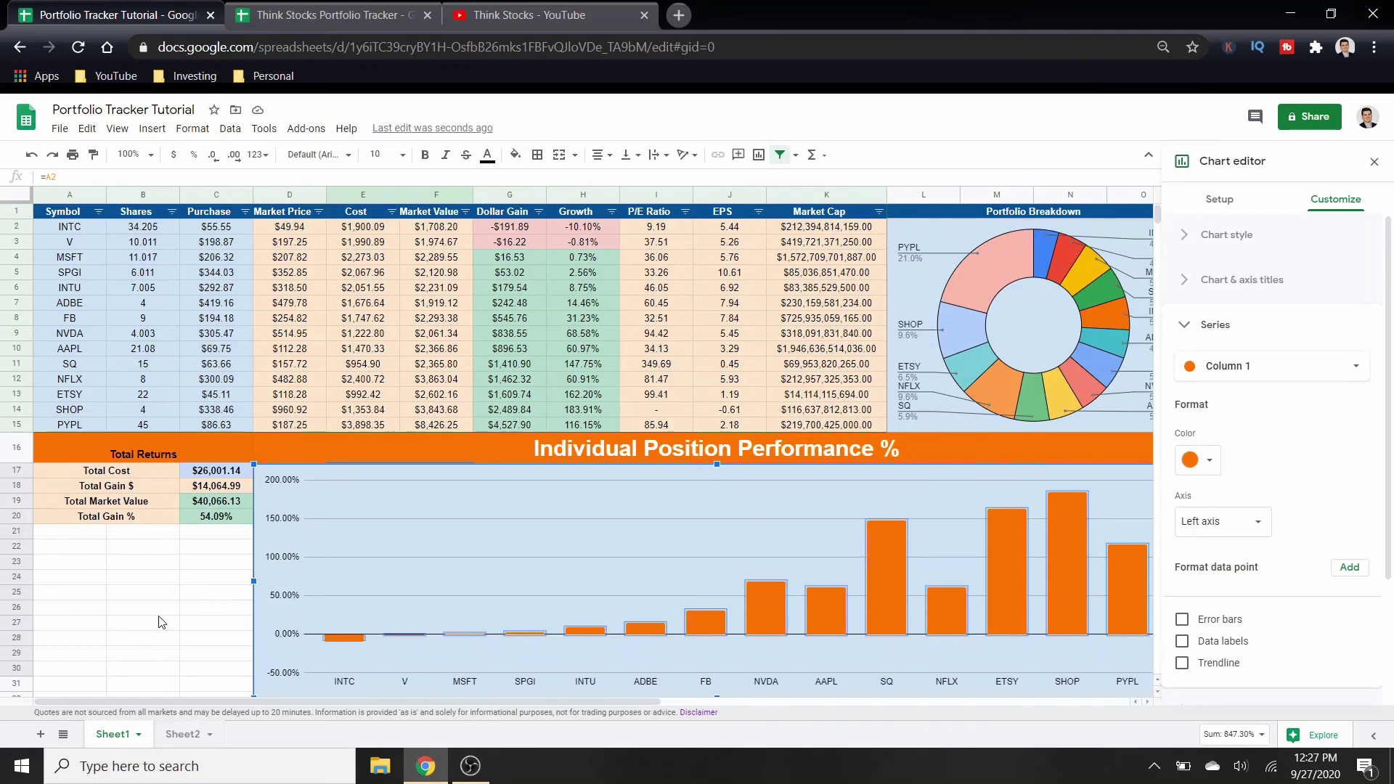
Make the horizontal axis labels bold in the Wide font.
{"action": "left_click", "coordinate": [159, 615]}
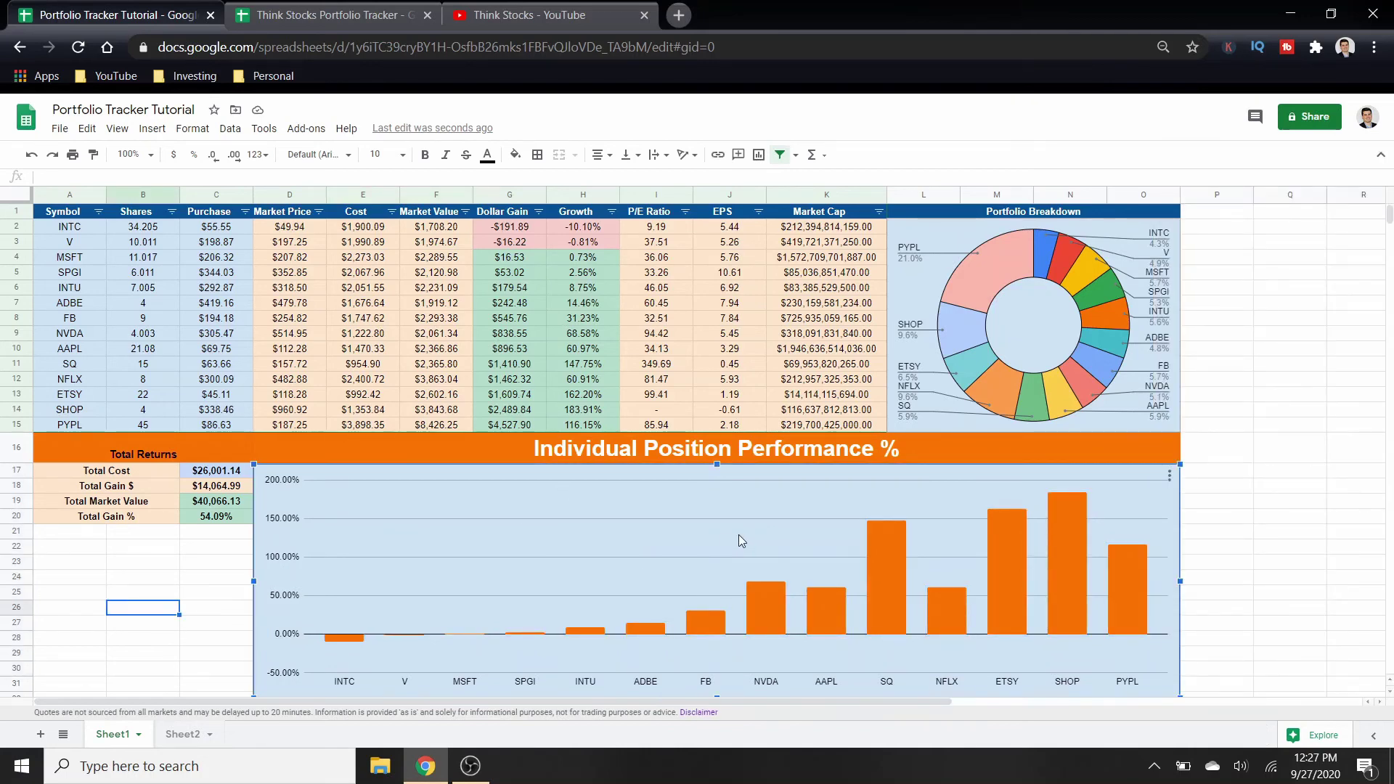
{"action": "scroll", "coordinate": [1068, 621], "scroll_direction": "down", "scroll_amount": 2}
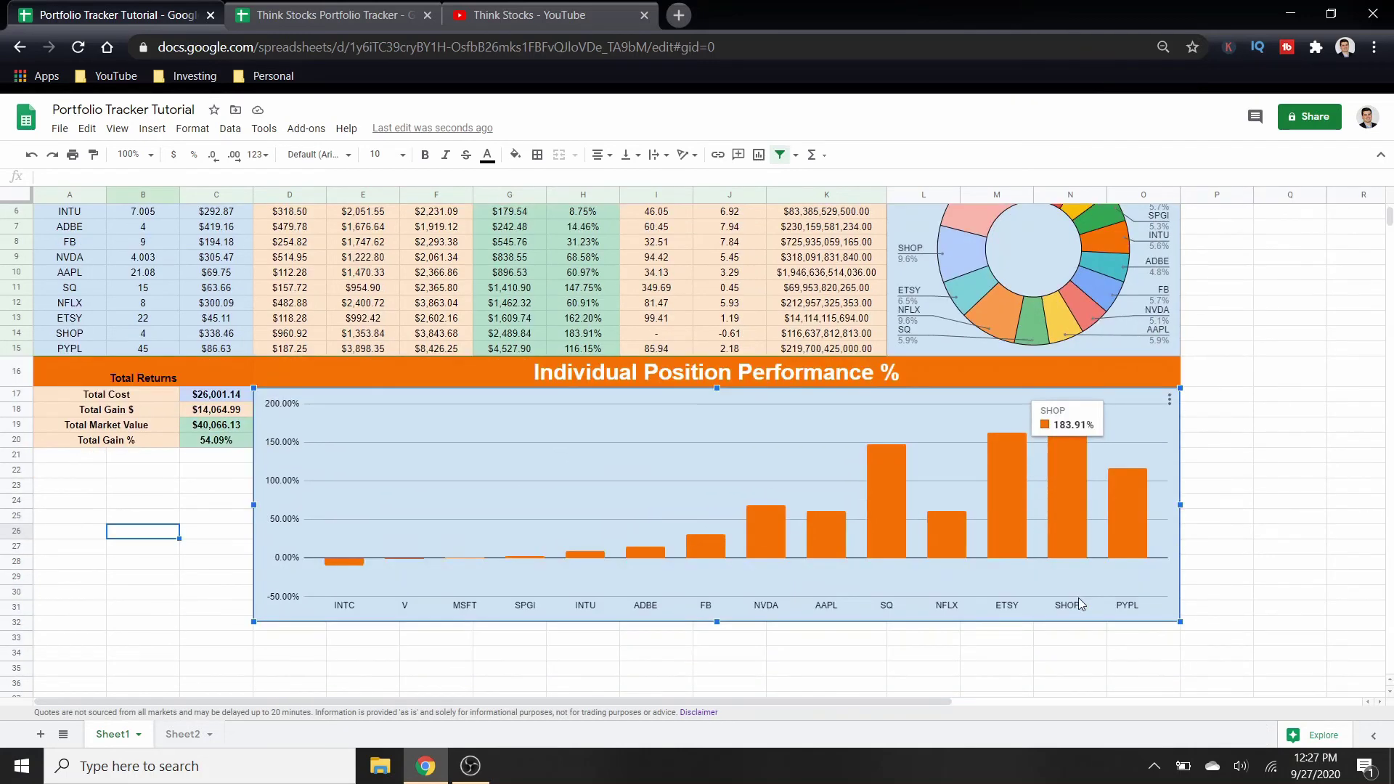
{"action": "double_click", "coordinate": [1011, 610]}
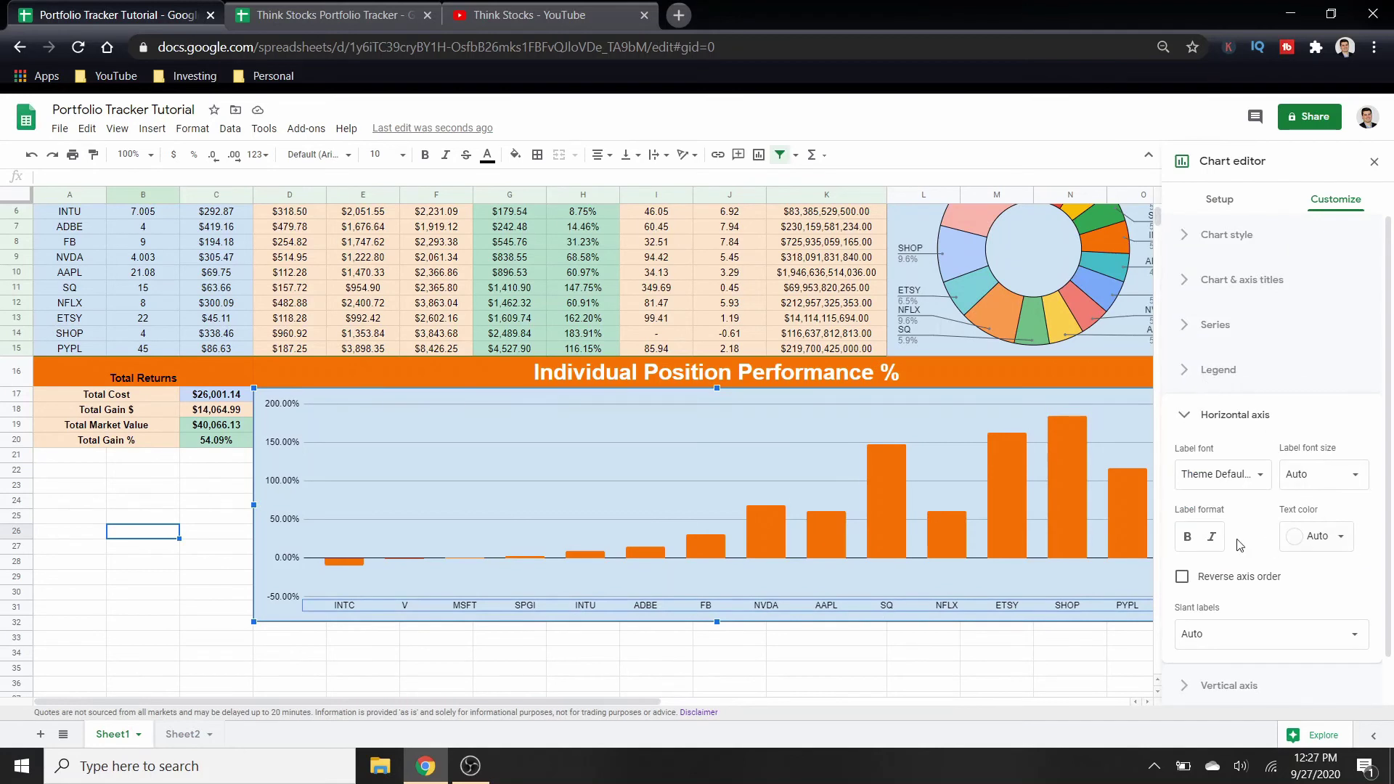
{"action": "left_click", "coordinate": [1185, 539]}
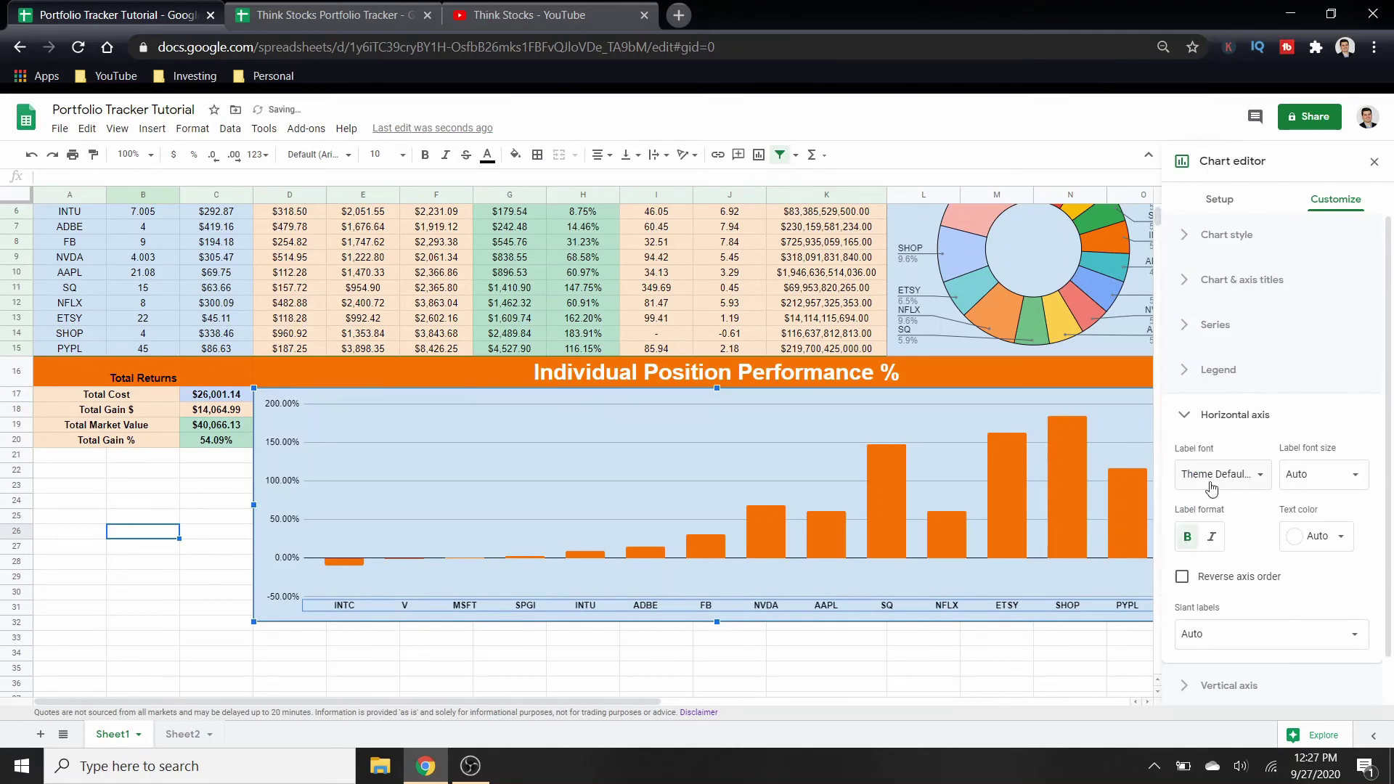
{"action": "left_click", "coordinate": [1312, 476]}
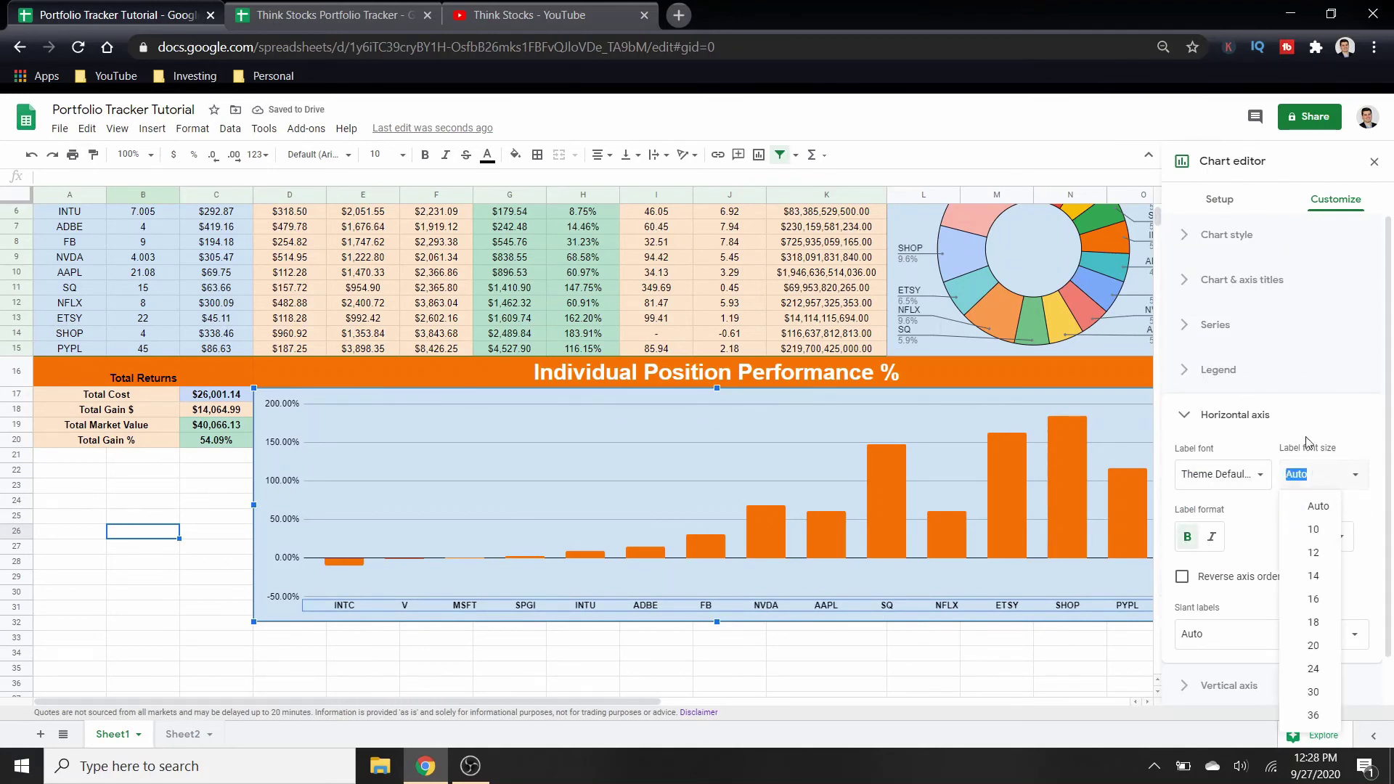
{"action": "left_click", "coordinate": [1252, 469]}
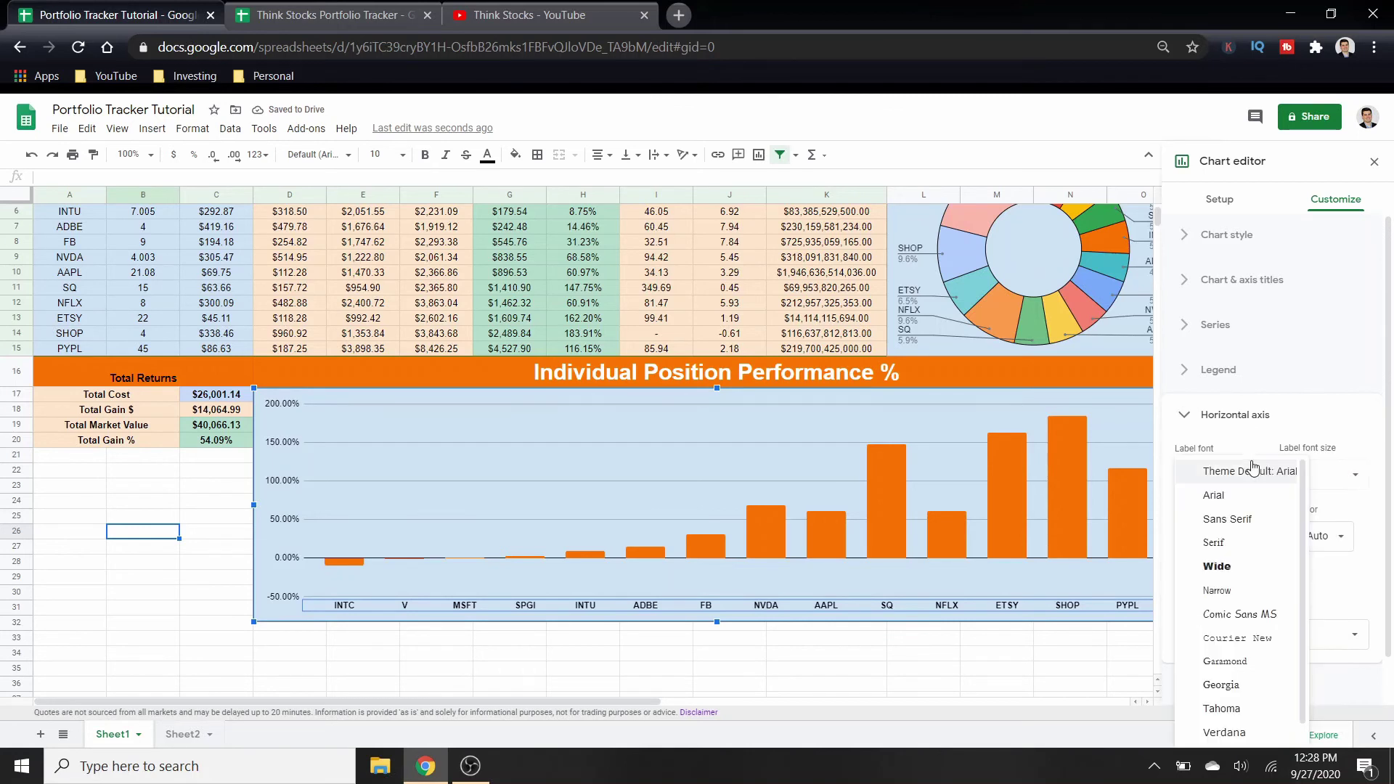
{"action": "left_click", "coordinate": [1217, 565]}
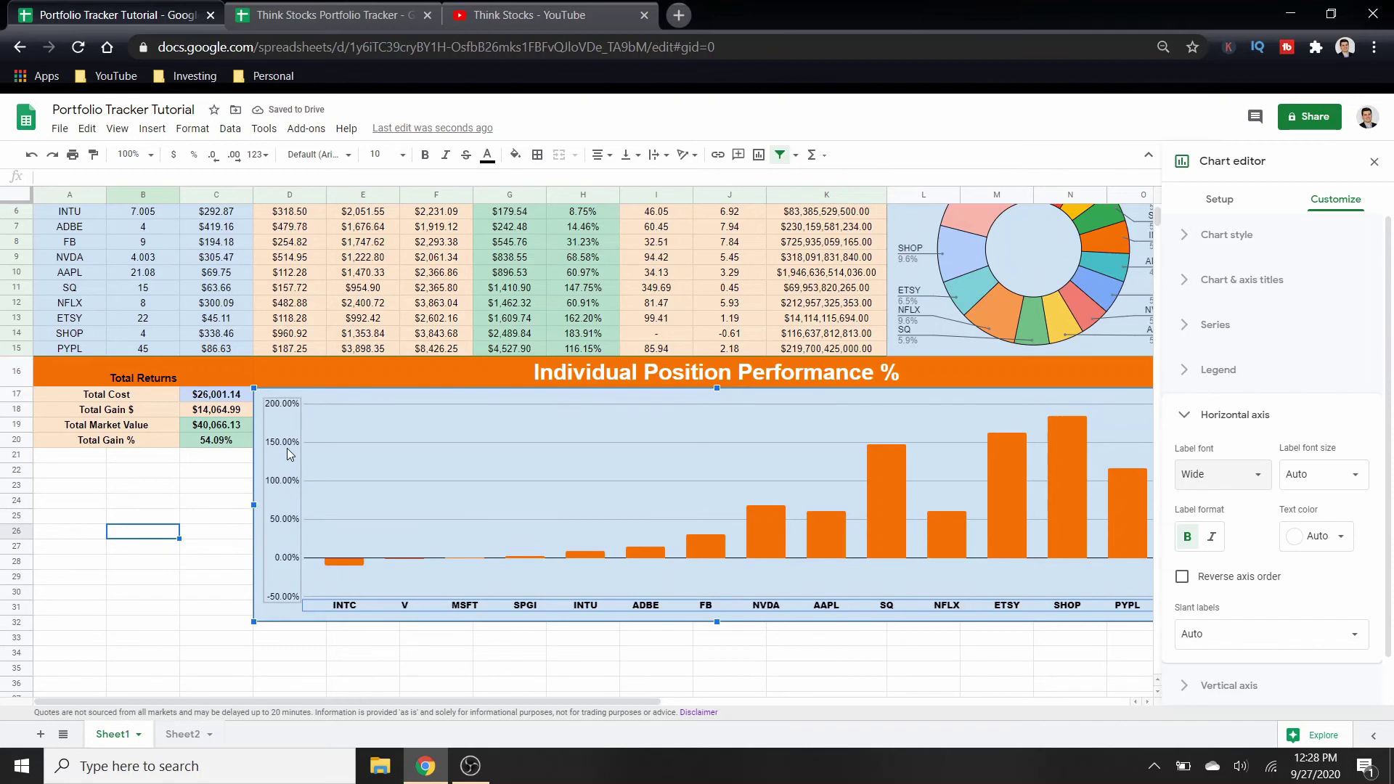
Make the vertical axis labels bold in the Wide font.
{"action": "left_click", "coordinate": [287, 526]}
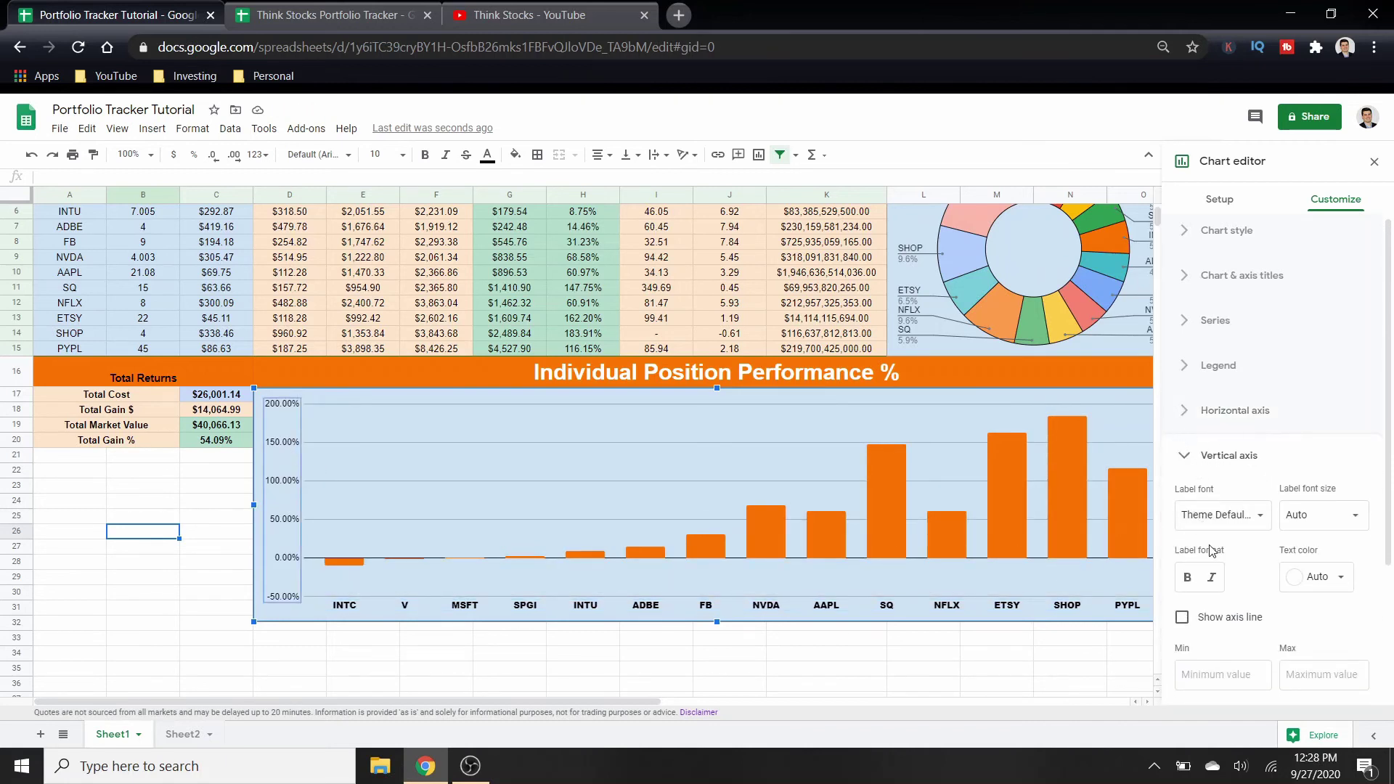
{"action": "left_click", "coordinate": [1190, 579]}
{"action": "left_click", "coordinate": [1267, 514]}
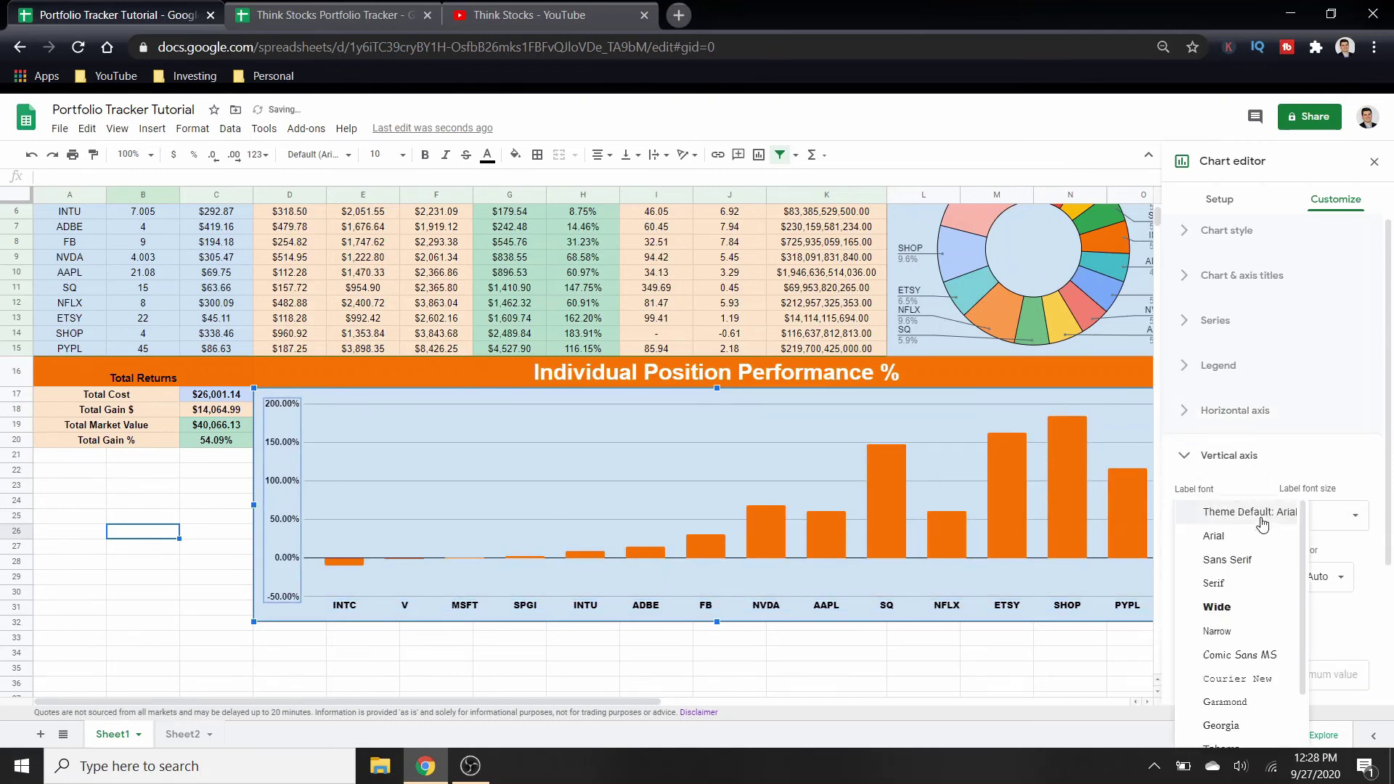
{"action": "left_click", "coordinate": [1220, 610]}
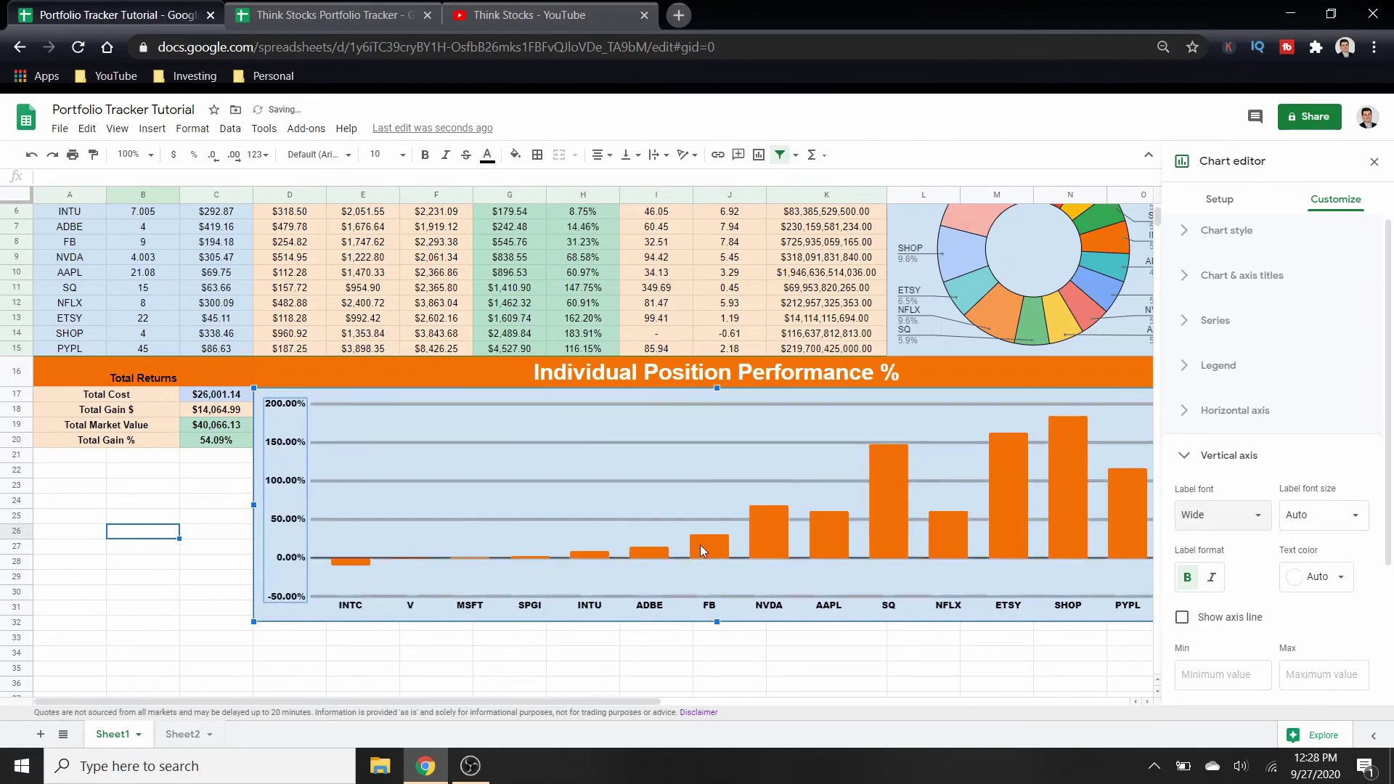
{"action": "left_click", "coordinate": [134, 595]}
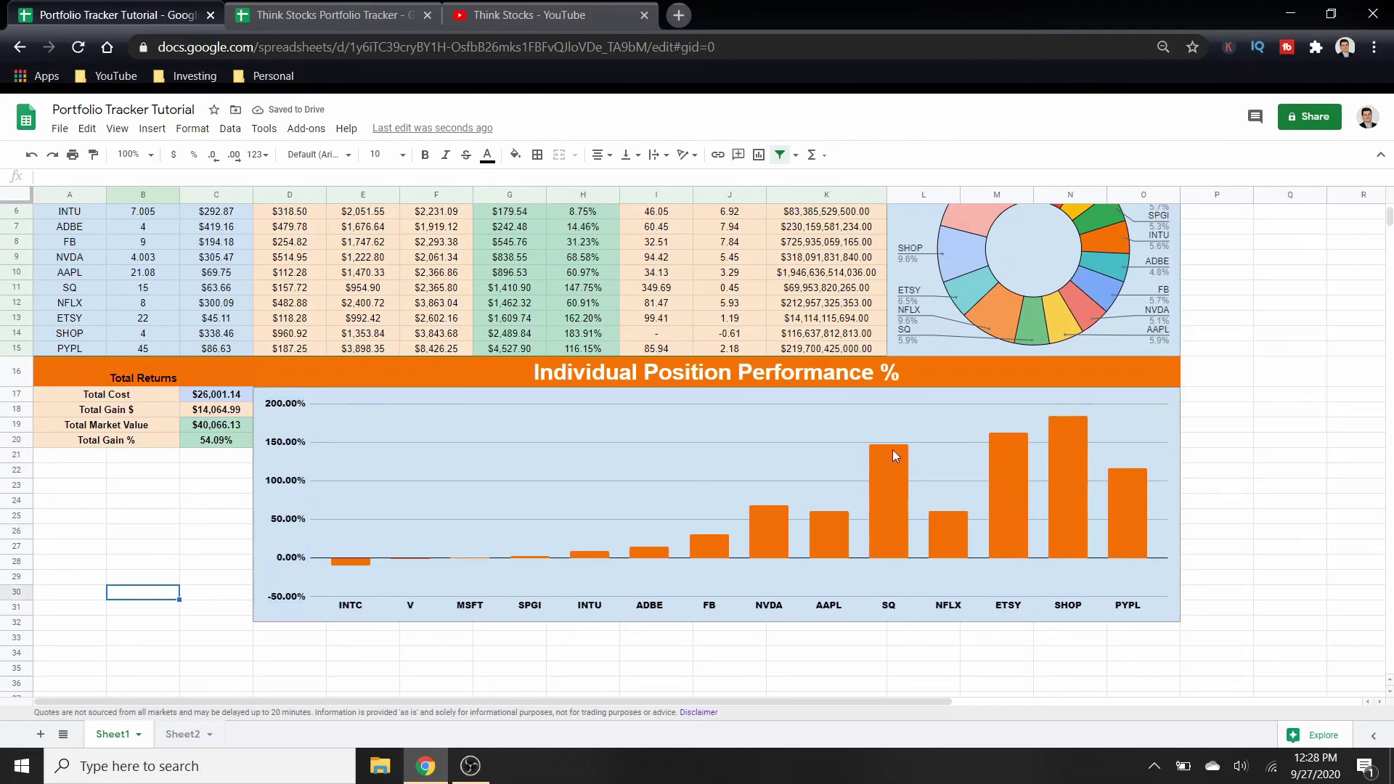
{"action": "scroll", "coordinate": [677, 459], "scroll_direction": "up", "scroll_amount": 2}
{"action": "scroll", "coordinate": [279, 566], "scroll_direction": "down", "scroll_amount": 1}
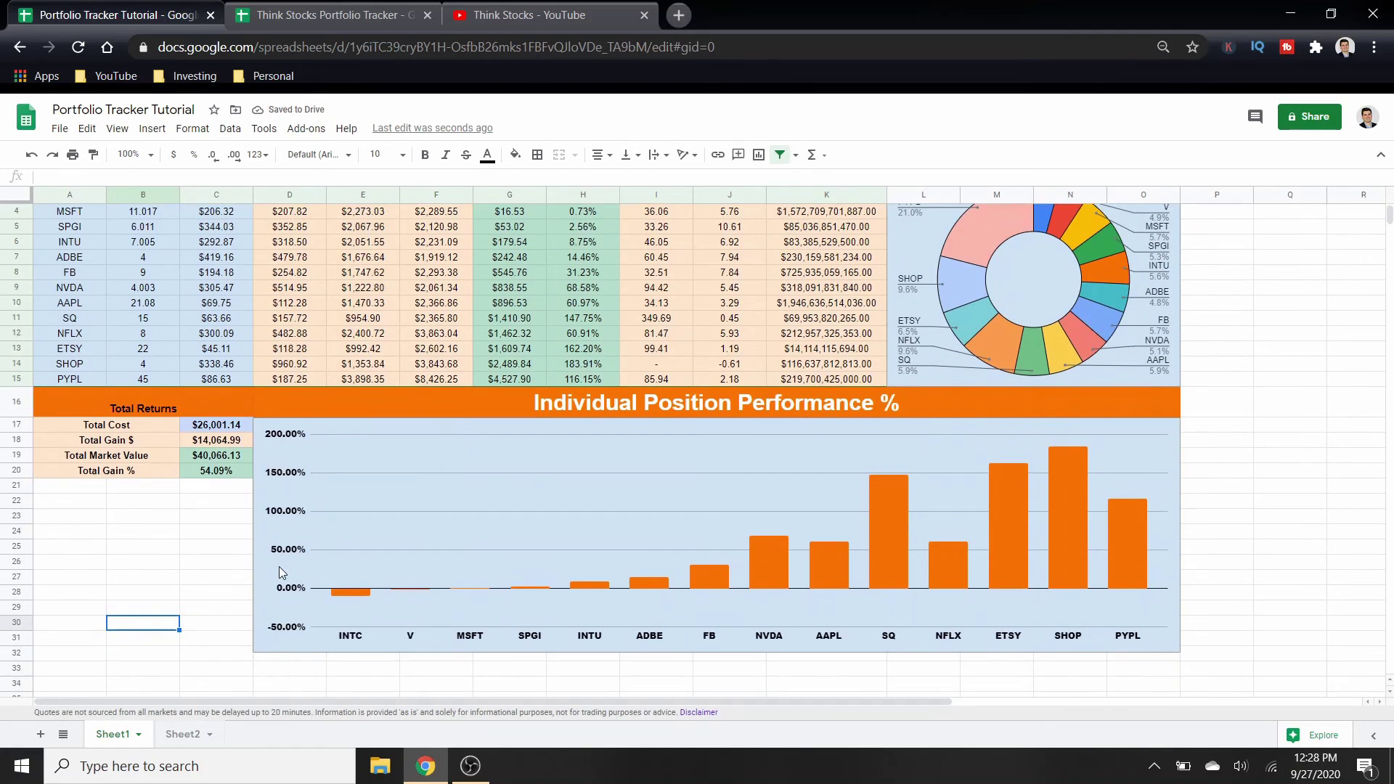
{"action": "scroll", "coordinate": [279, 566], "scroll_direction": "up", "scroll_amount": 1}
{"action": "left_click", "coordinate": [249, 14]}
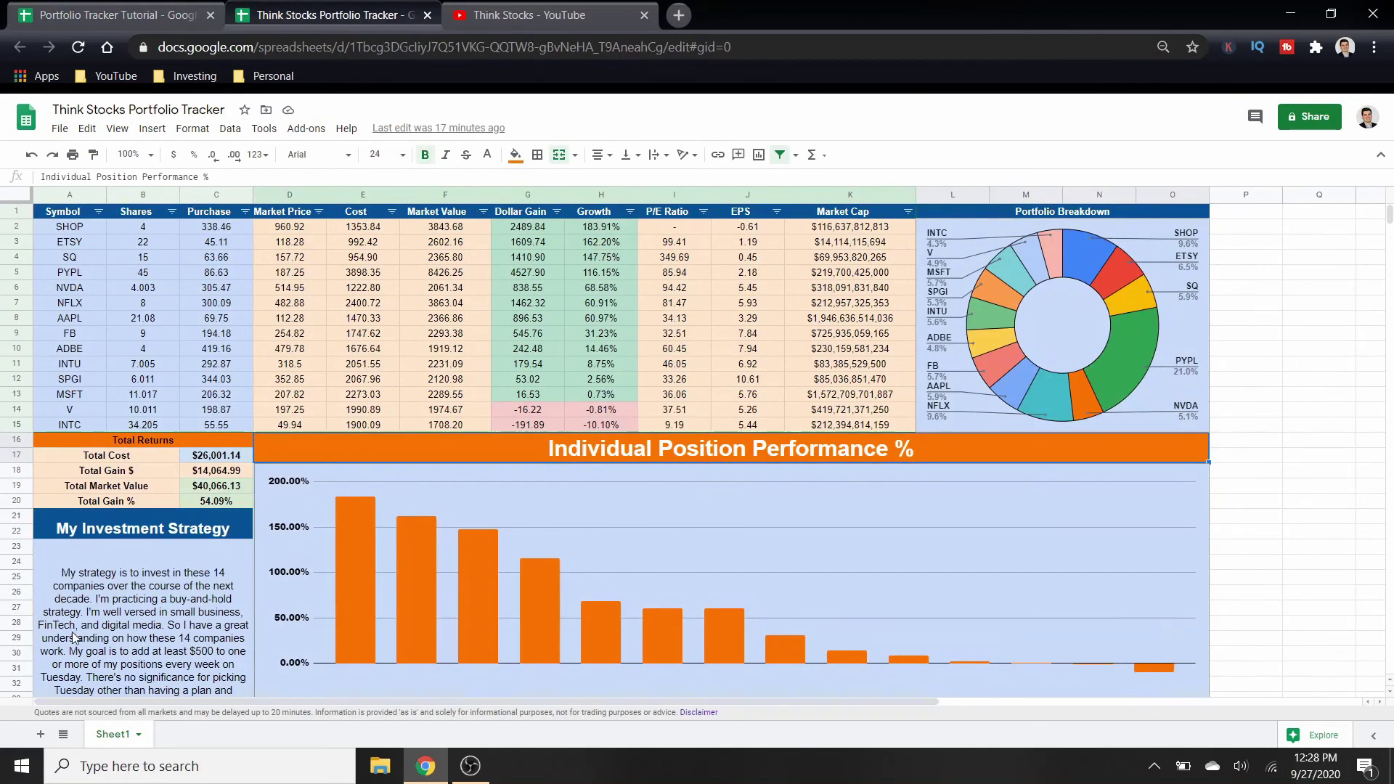
{"action": "scroll", "coordinate": [154, 577], "scroll_direction": "down", "scroll_amount": 3}
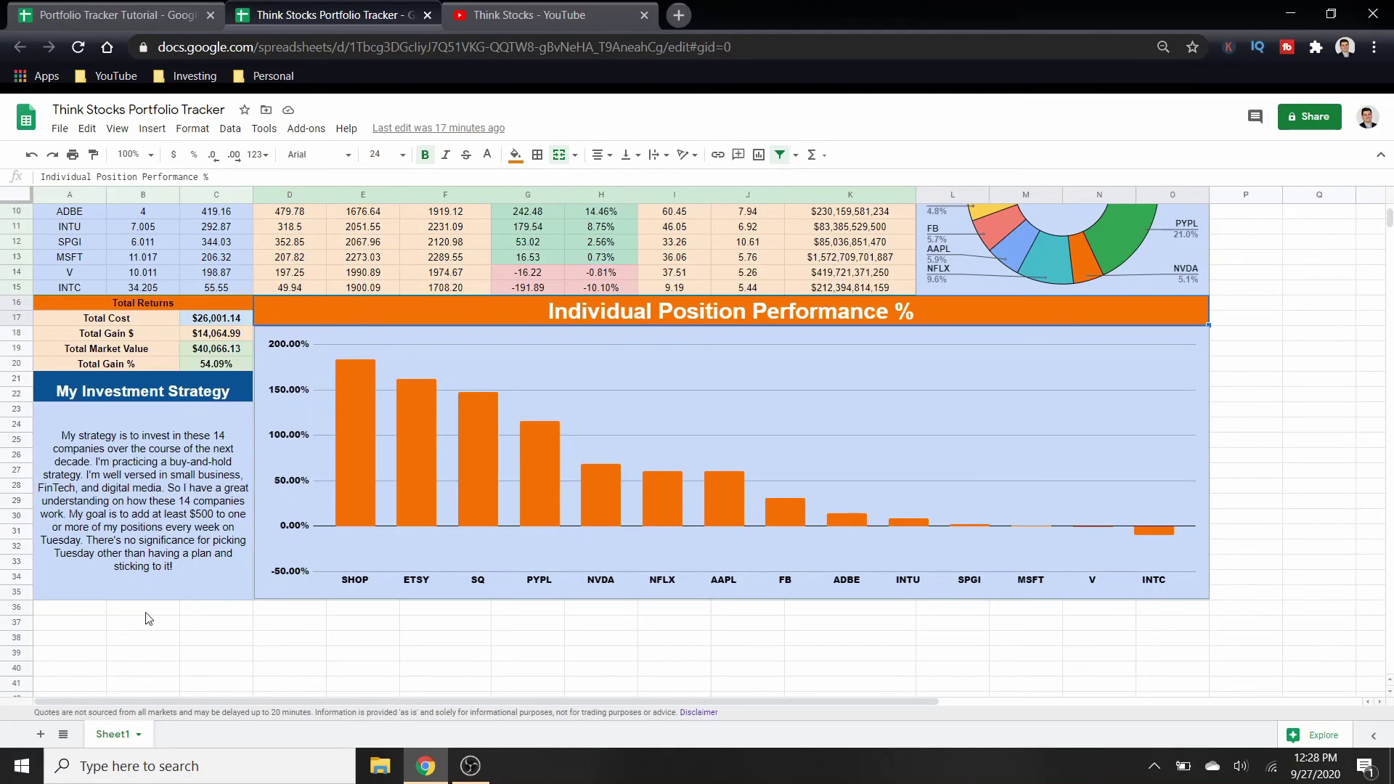
{"action": "scroll", "coordinate": [593, 573], "scroll_direction": "up", "scroll_amount": 3}
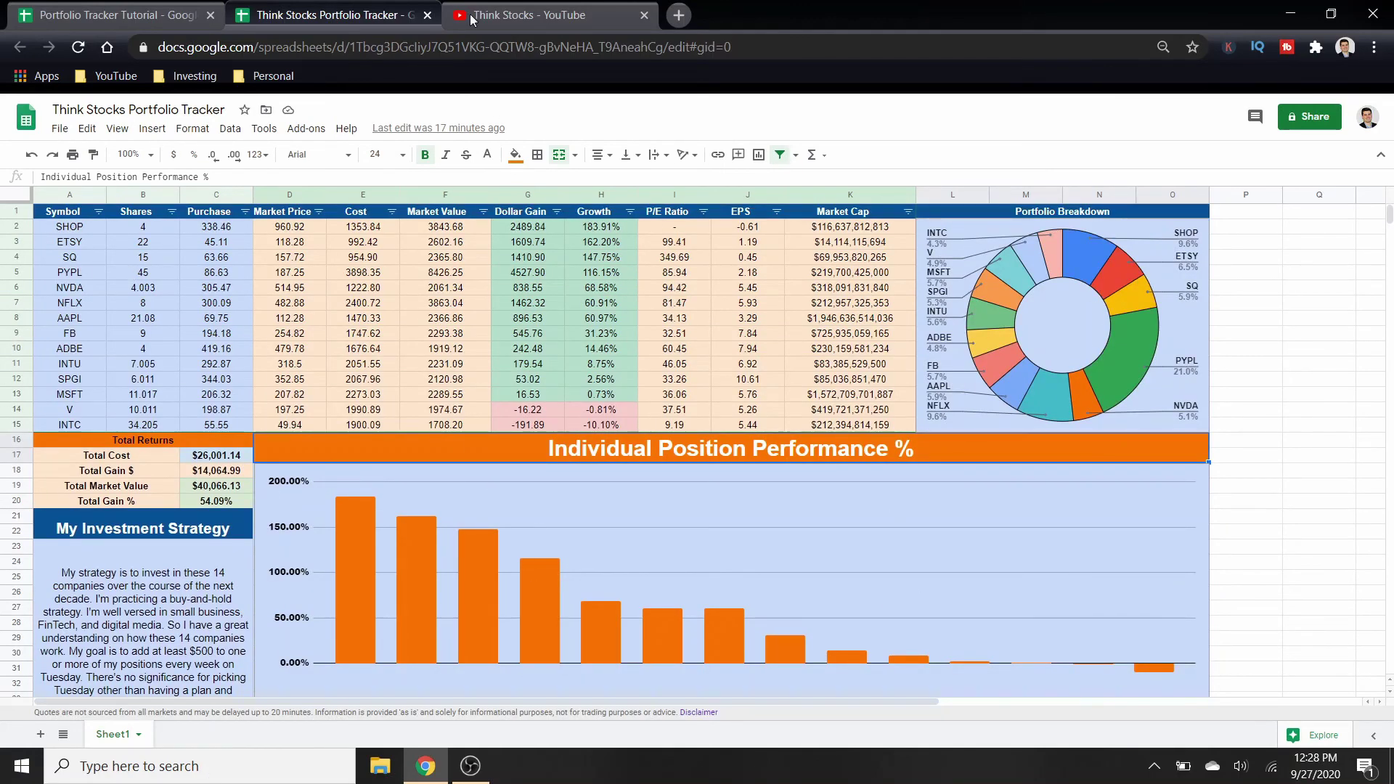
{"action": "left_click", "coordinate": [138, 3]}
Merge A21:C22 below Total Returns and enter the heading 'Investment Strategy'.
{"action": "scroll", "coordinate": [133, 586], "scroll_direction": "down", "scroll_amount": 1}
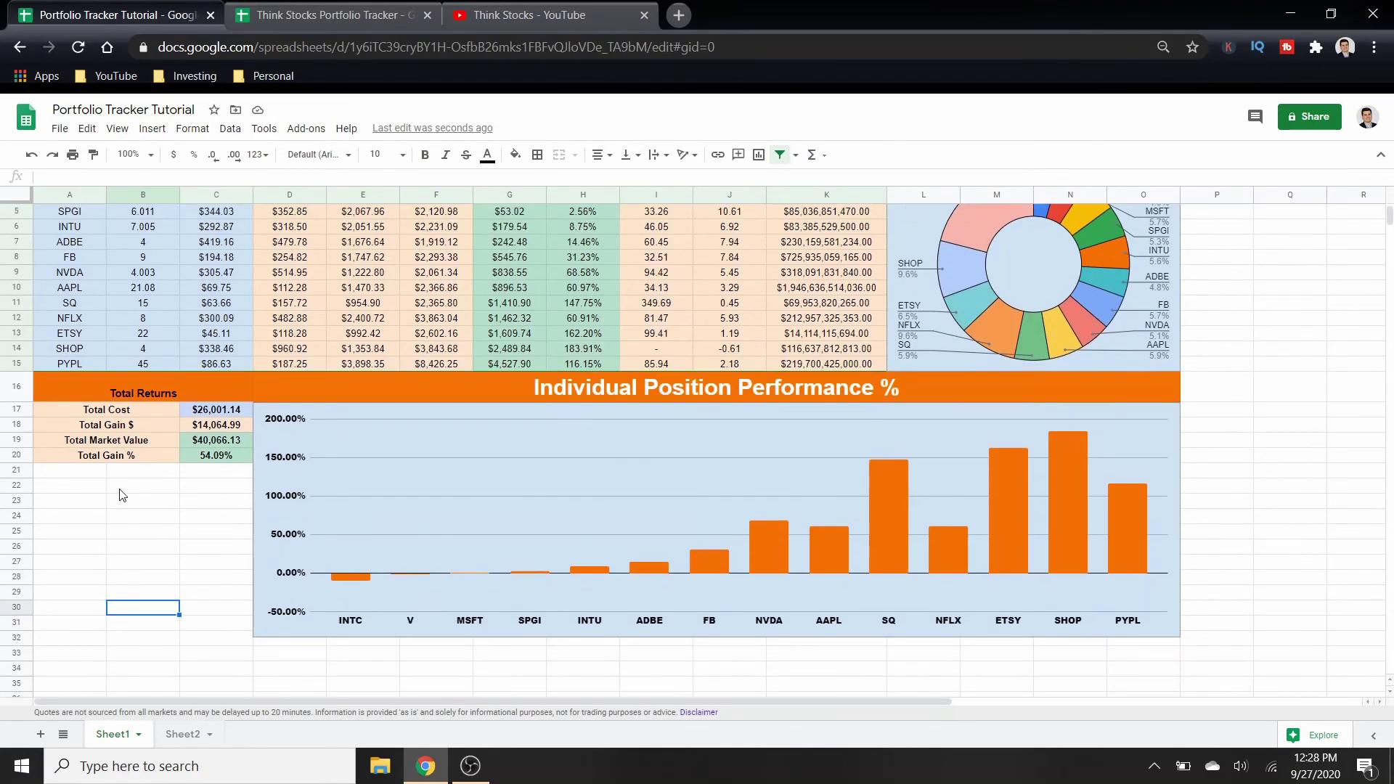
{"action": "left_click_drag", "start_coordinate": [87, 475], "coordinate": [205, 490]}
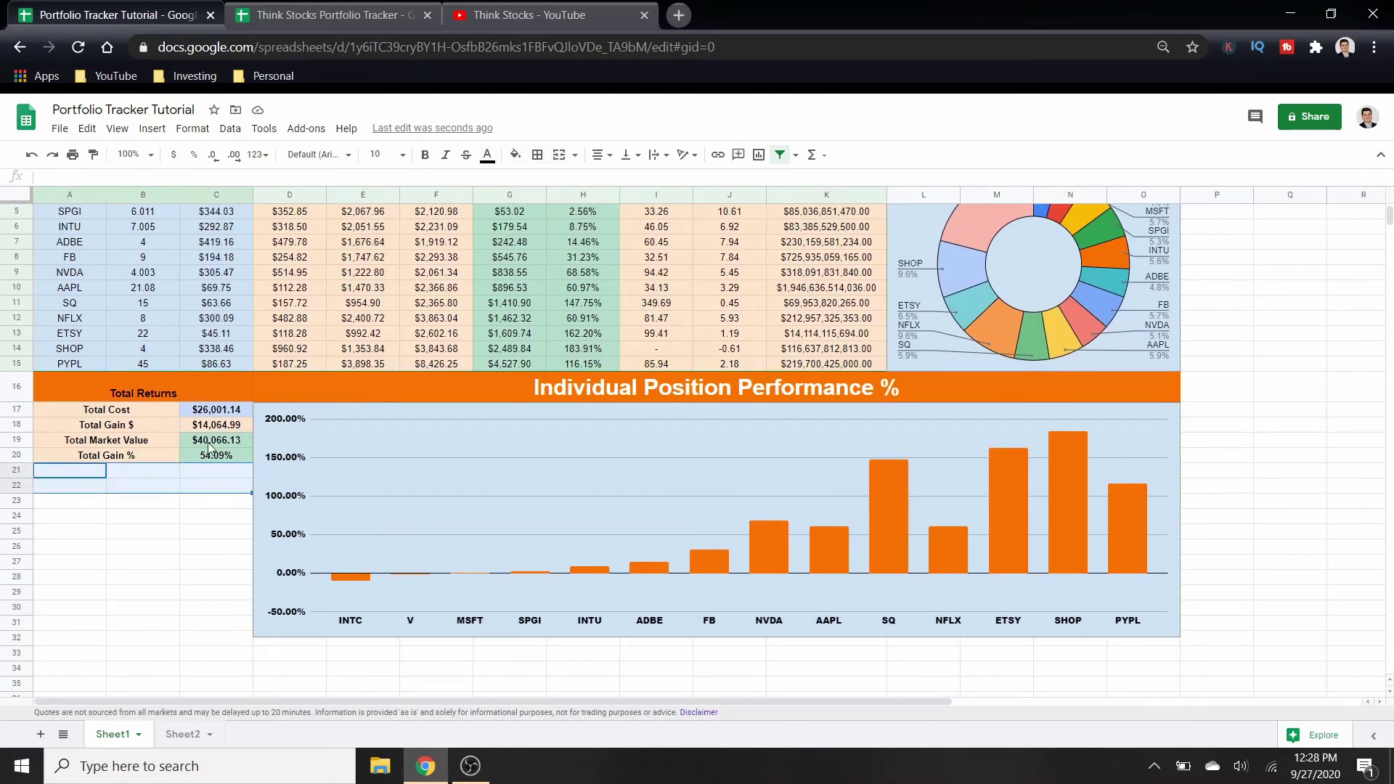
{"action": "left_click", "coordinate": [559, 154]}
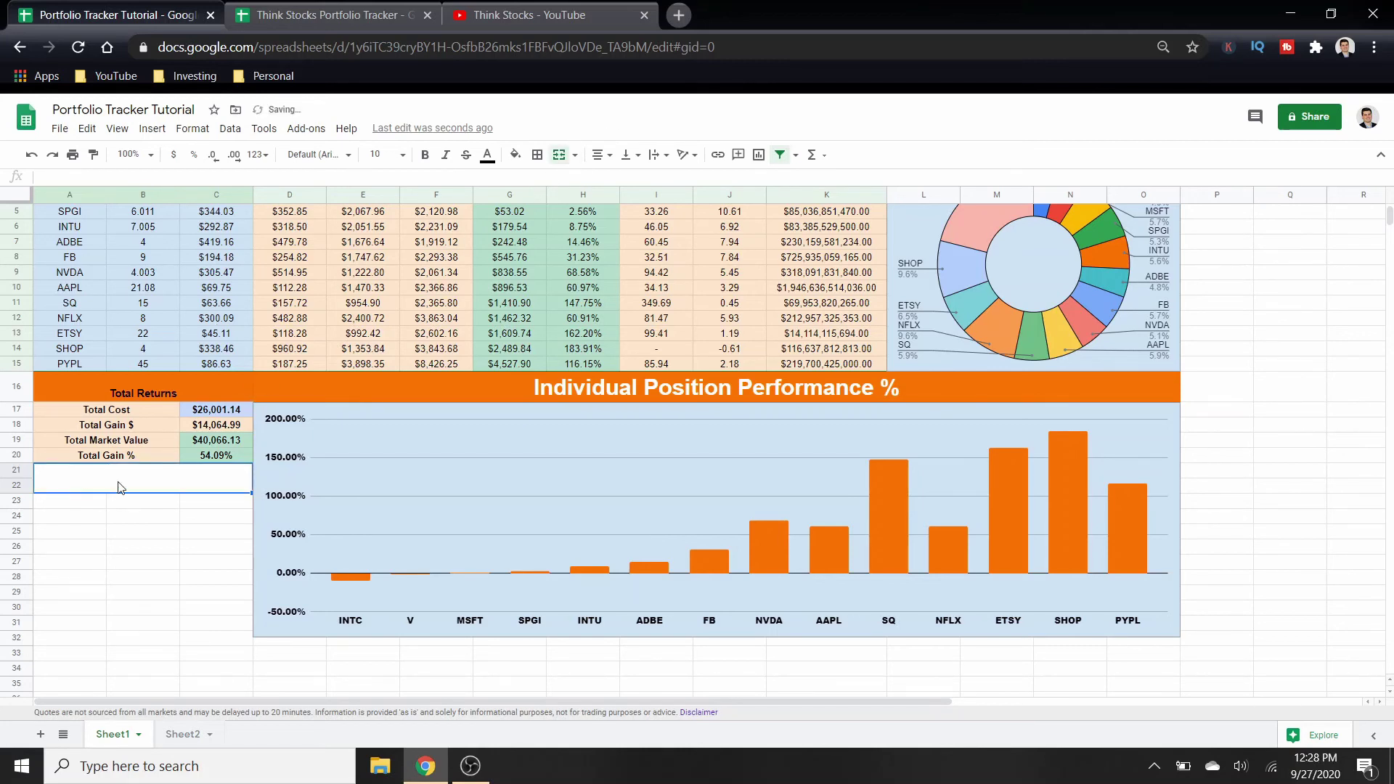
{"action": "type", "text": "Inves"}
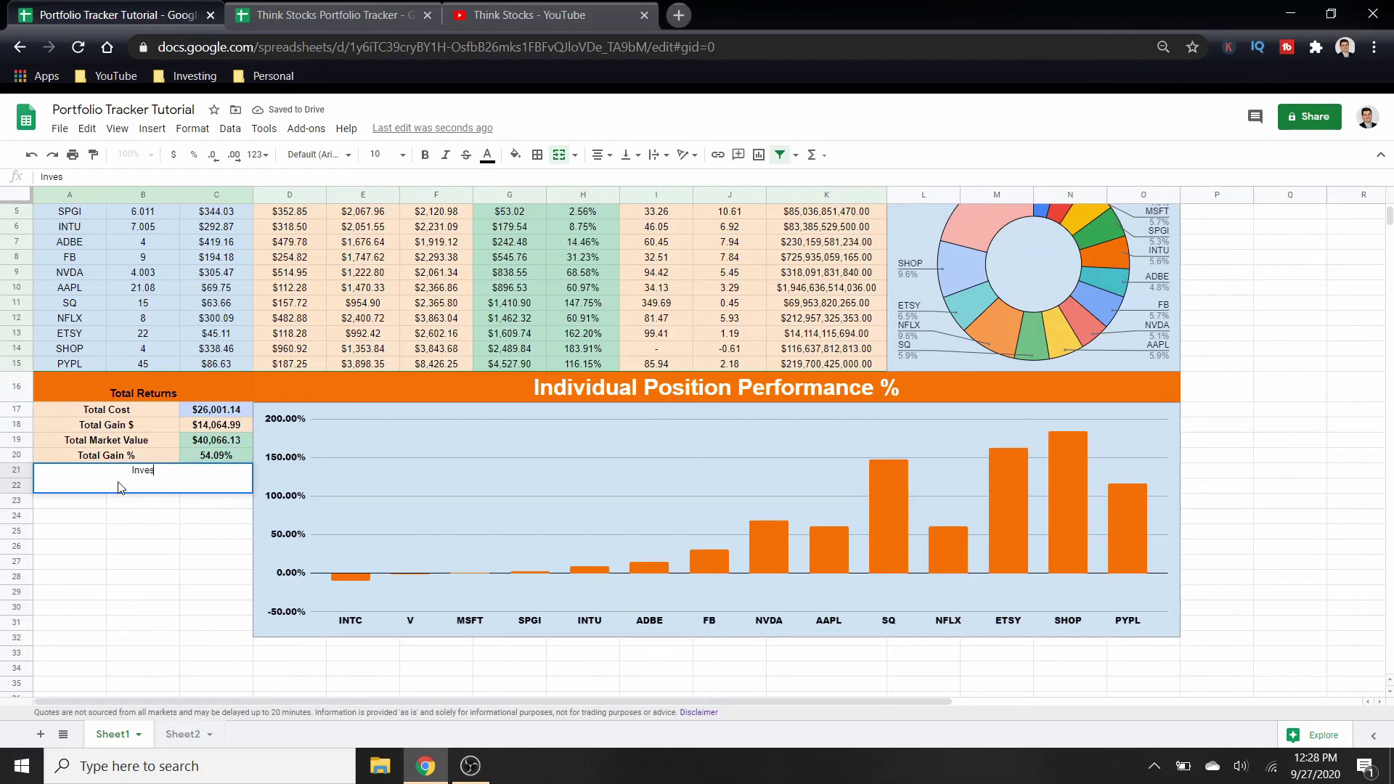
{"action": "type", "text": "tment Strategy"}
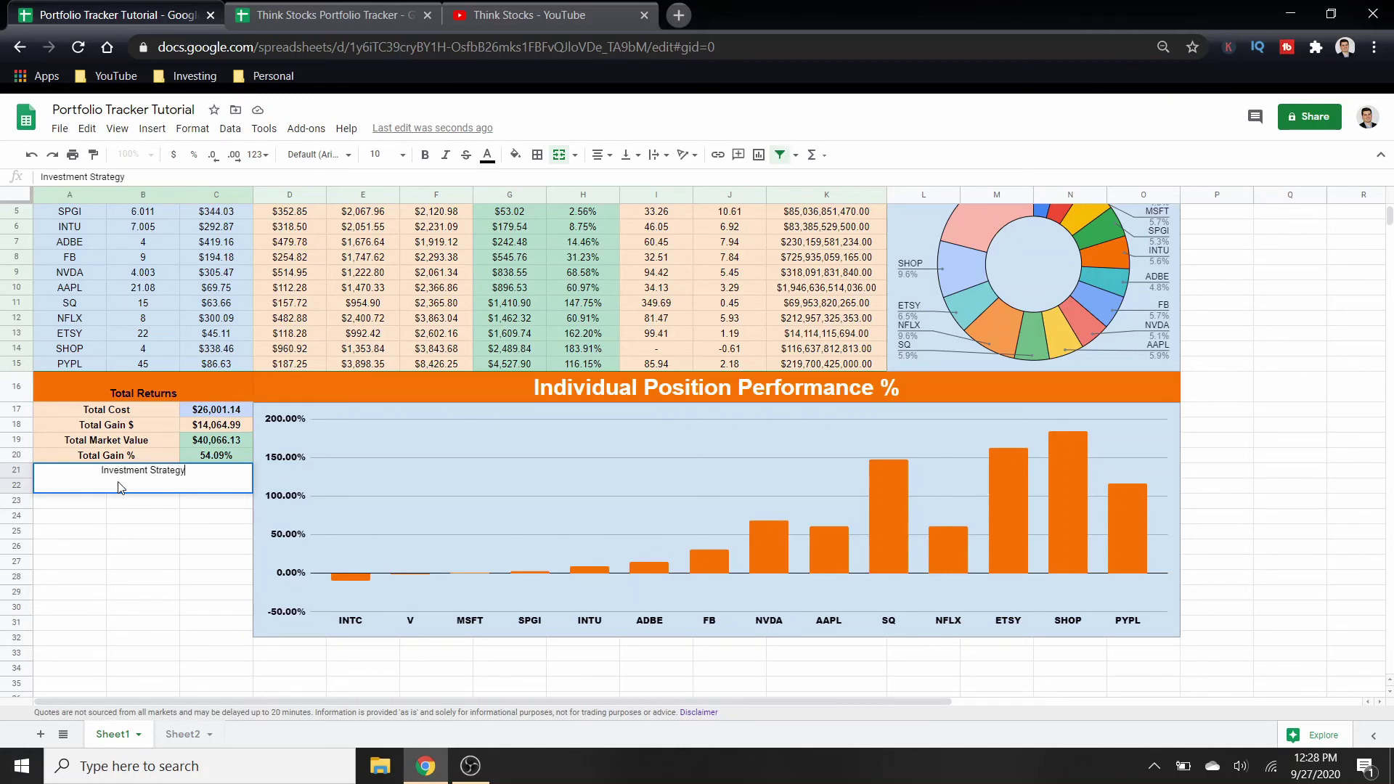
{"action": "left_click", "coordinate": [133, 564]}
{"action": "left_click", "coordinate": [151, 488]}
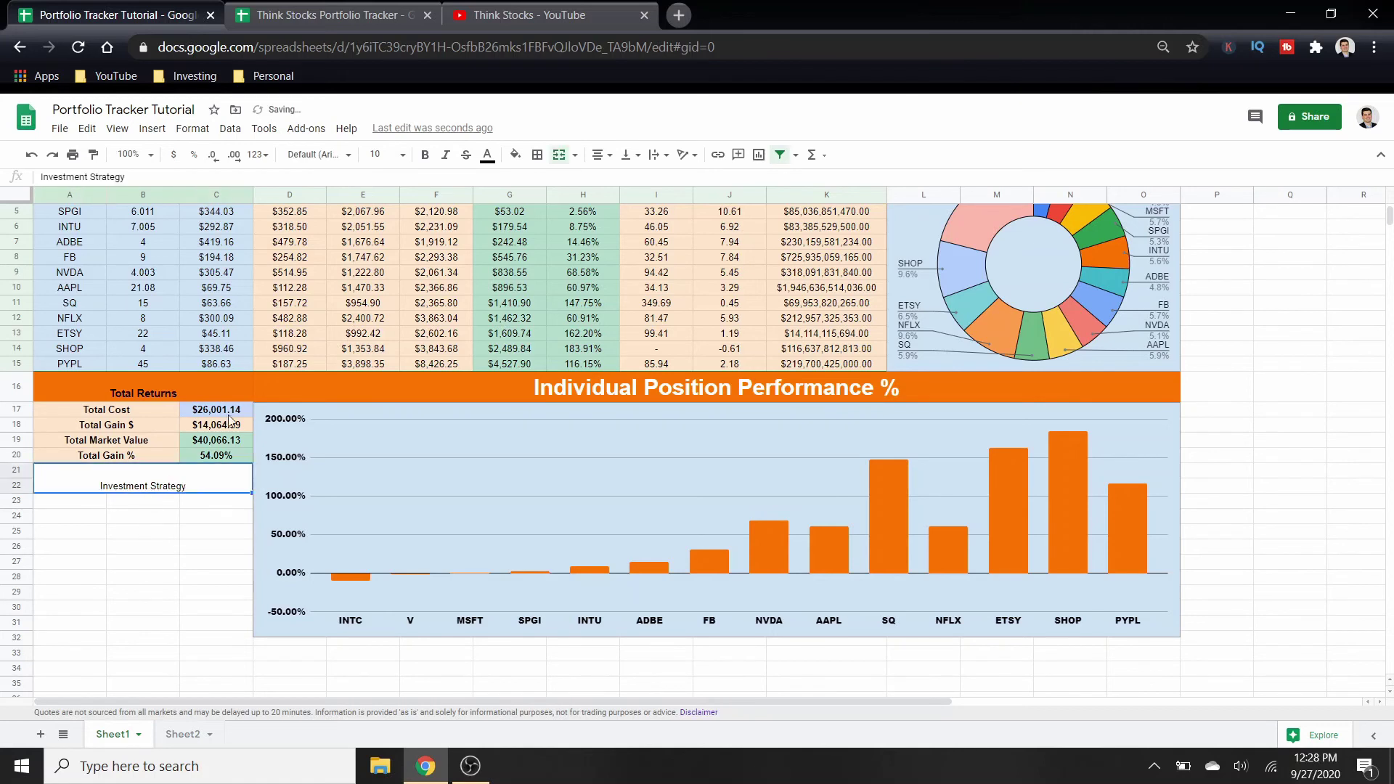
Center the heading vertically and make it bold at font size 14.
{"action": "left_click", "coordinate": [598, 154]}
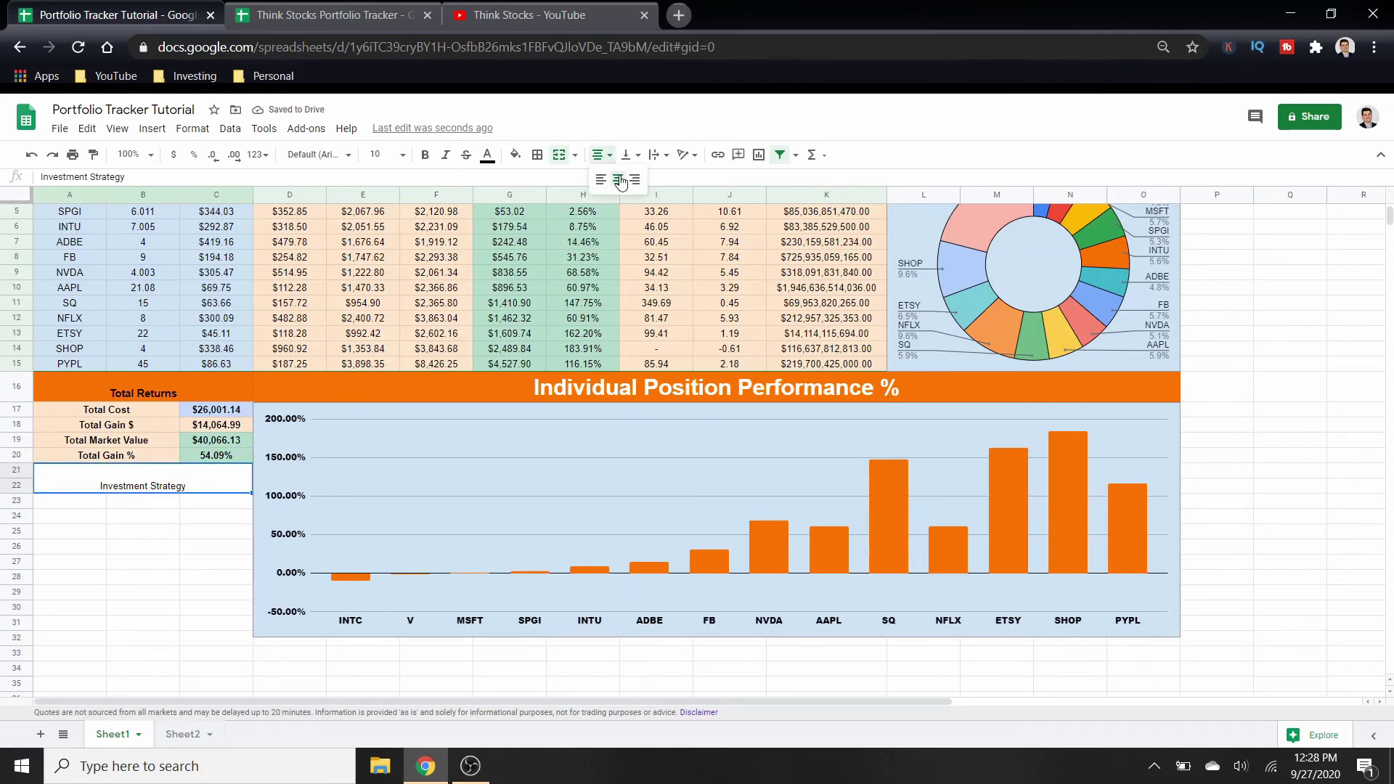
{"action": "left_click", "coordinate": [626, 155]}
{"action": "left_click", "coordinate": [626, 154]}
{"action": "left_click", "coordinate": [643, 181]}
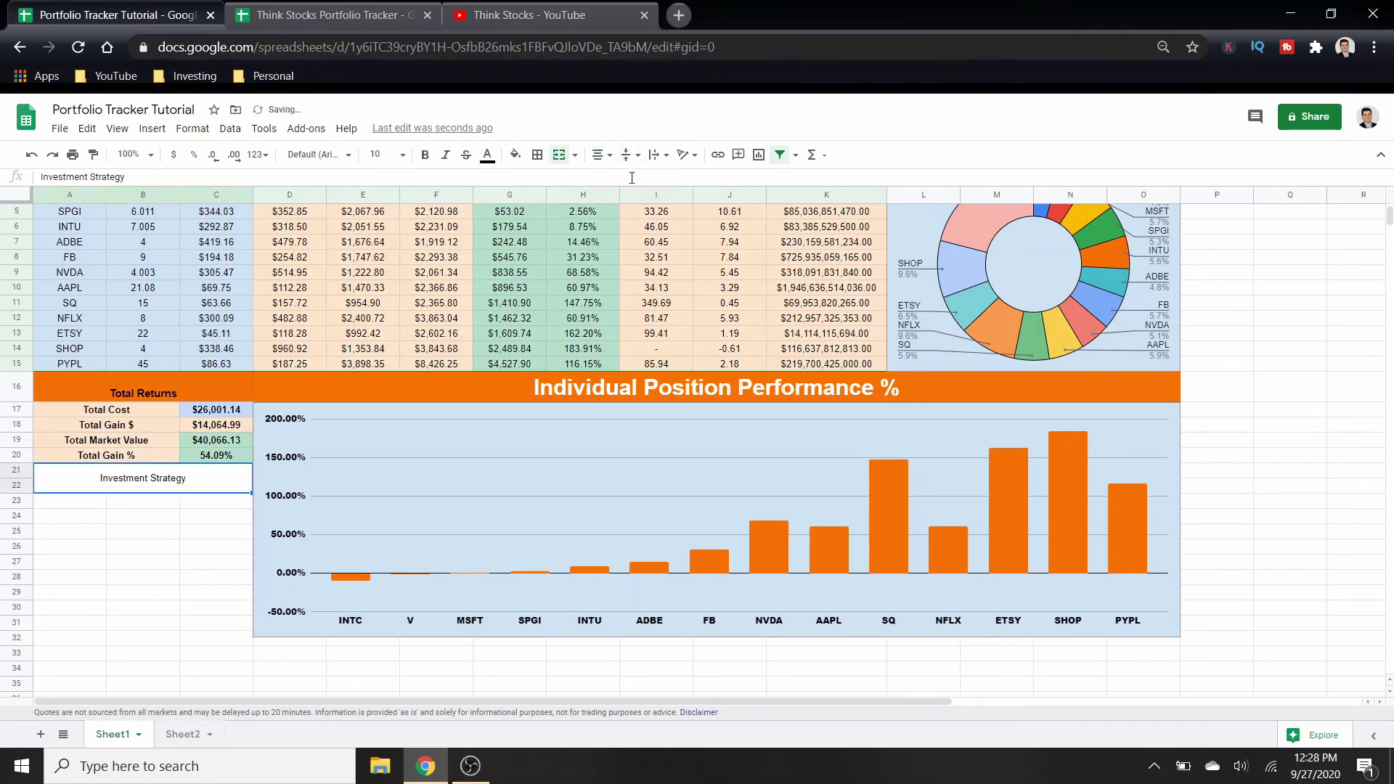
{"action": "left_click", "coordinate": [403, 155]}
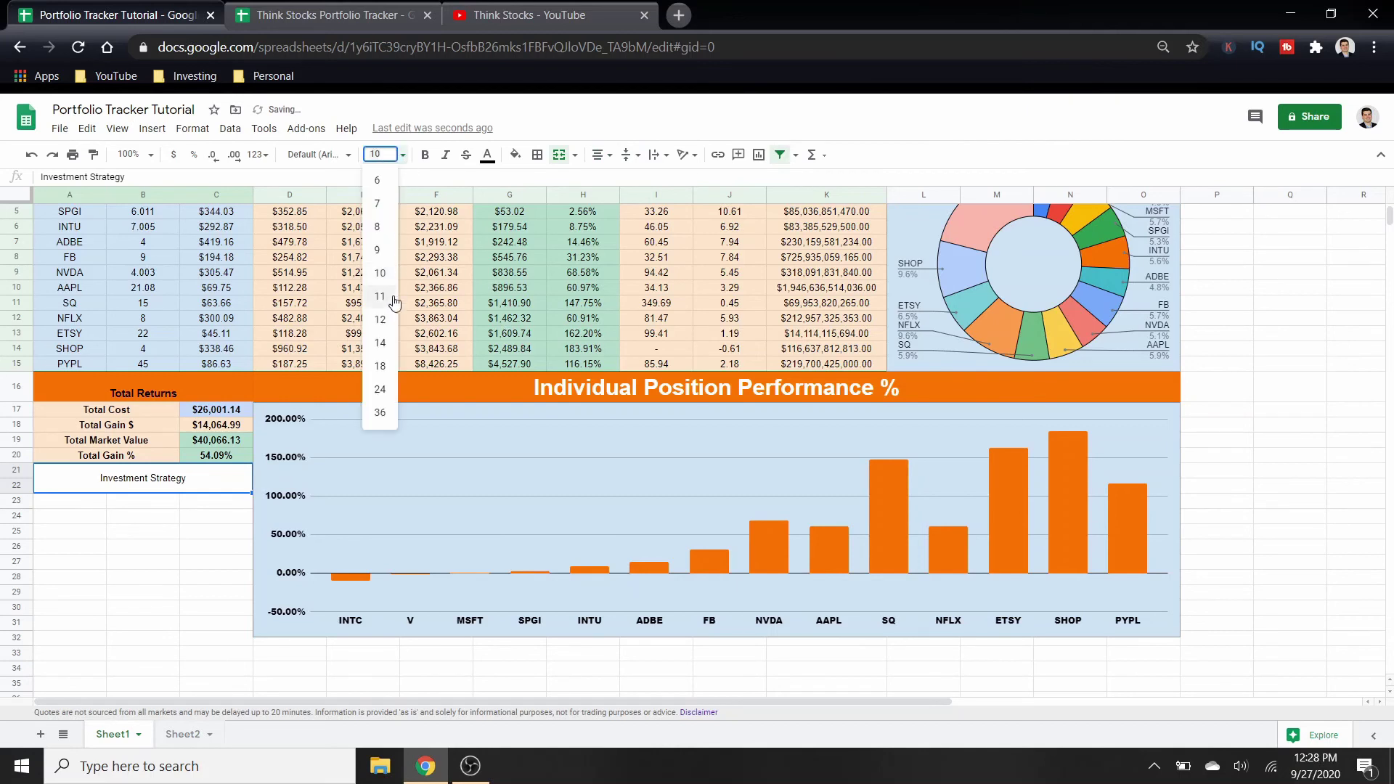
{"action": "left_click", "coordinate": [382, 346]}
{"action": "left_click", "coordinate": [425, 154]}
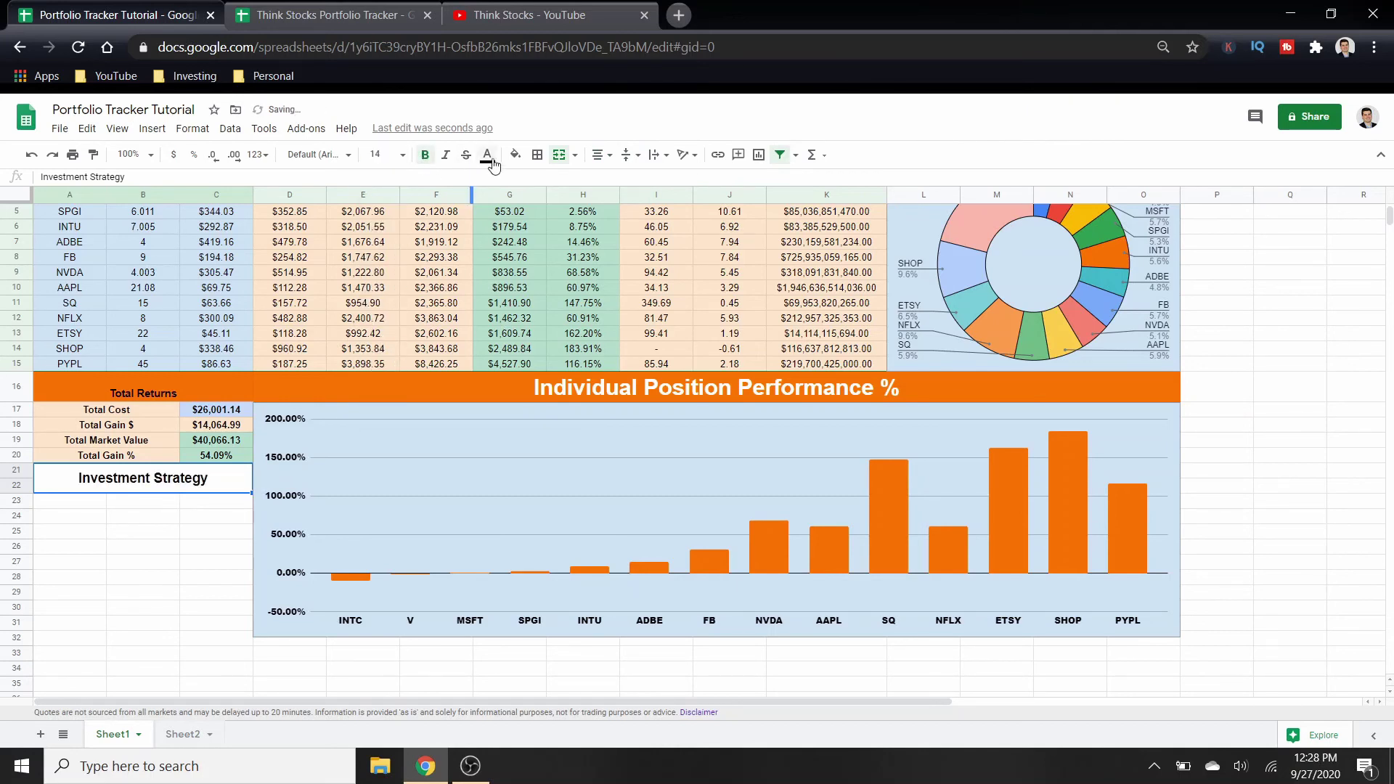
Give the heading a dark blue fill with white text, then select A23:C32.
{"action": "left_click", "coordinate": [515, 155]}
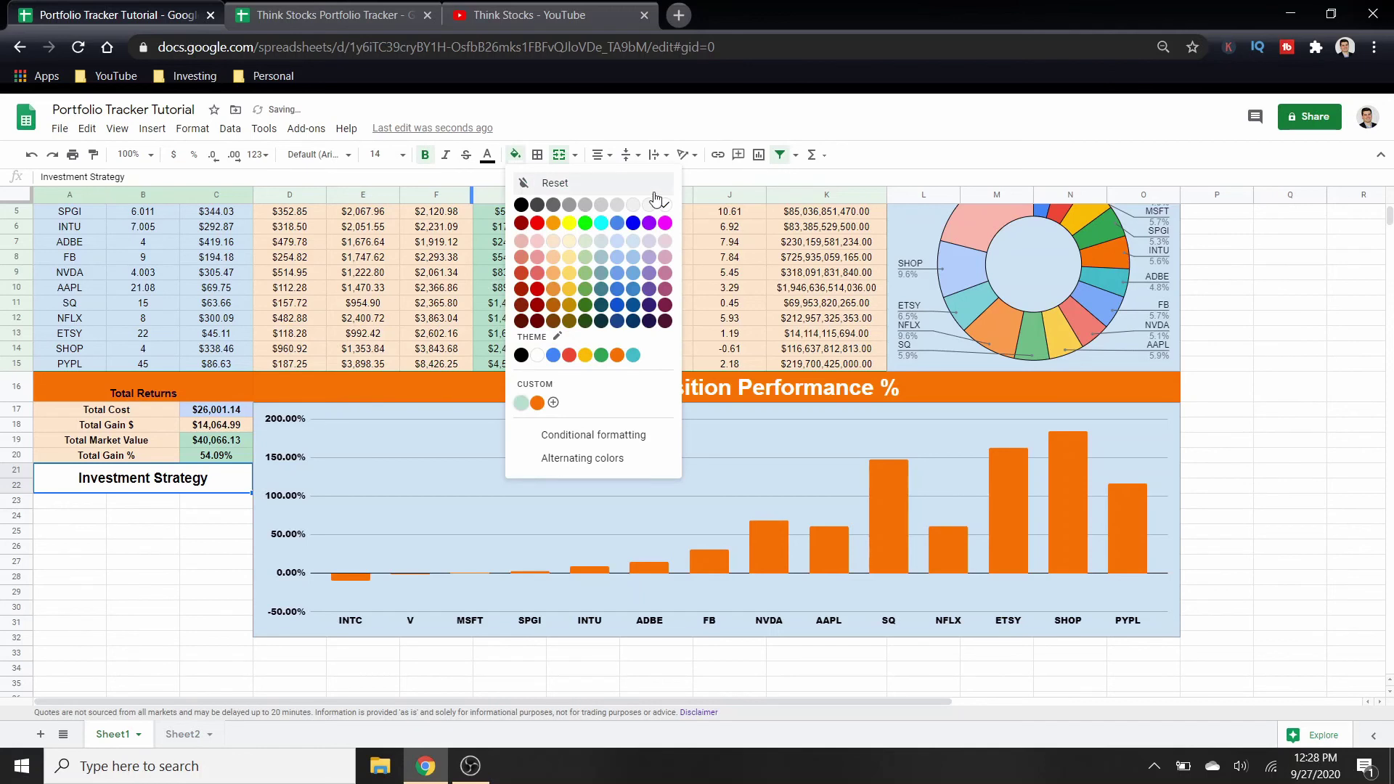
{"action": "left_click", "coordinate": [634, 243]}
{"action": "left_click", "coordinate": [515, 154]}
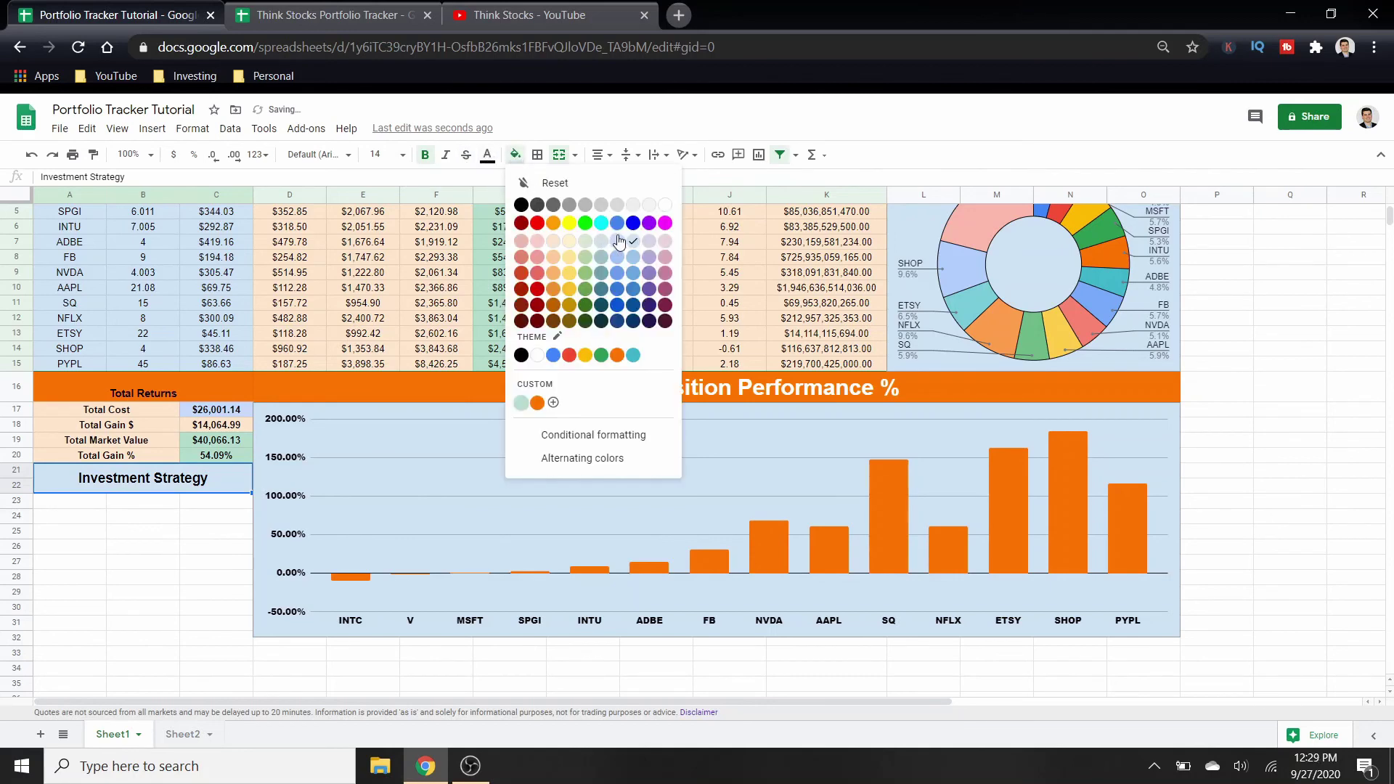
{"action": "left_click", "coordinate": [634, 306]}
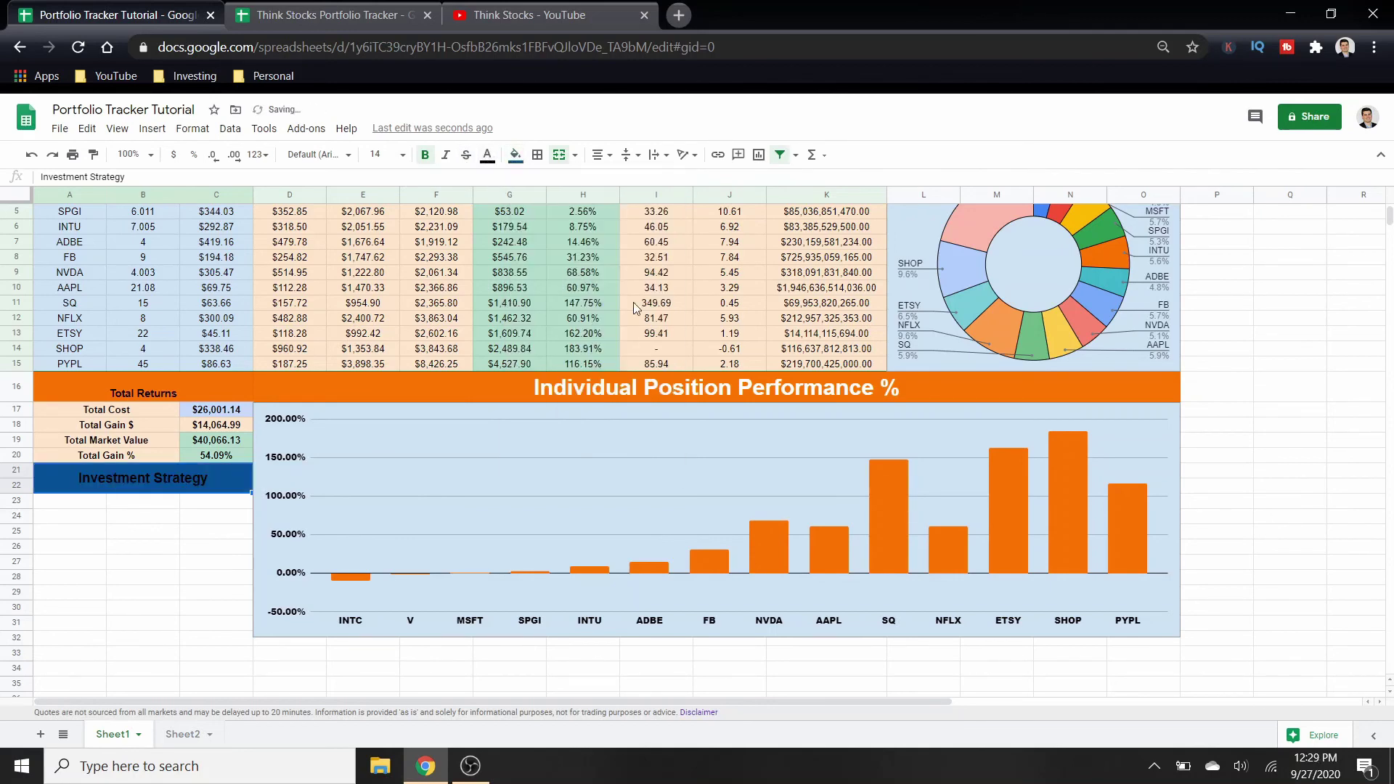
{"action": "left_click", "coordinate": [487, 155]}
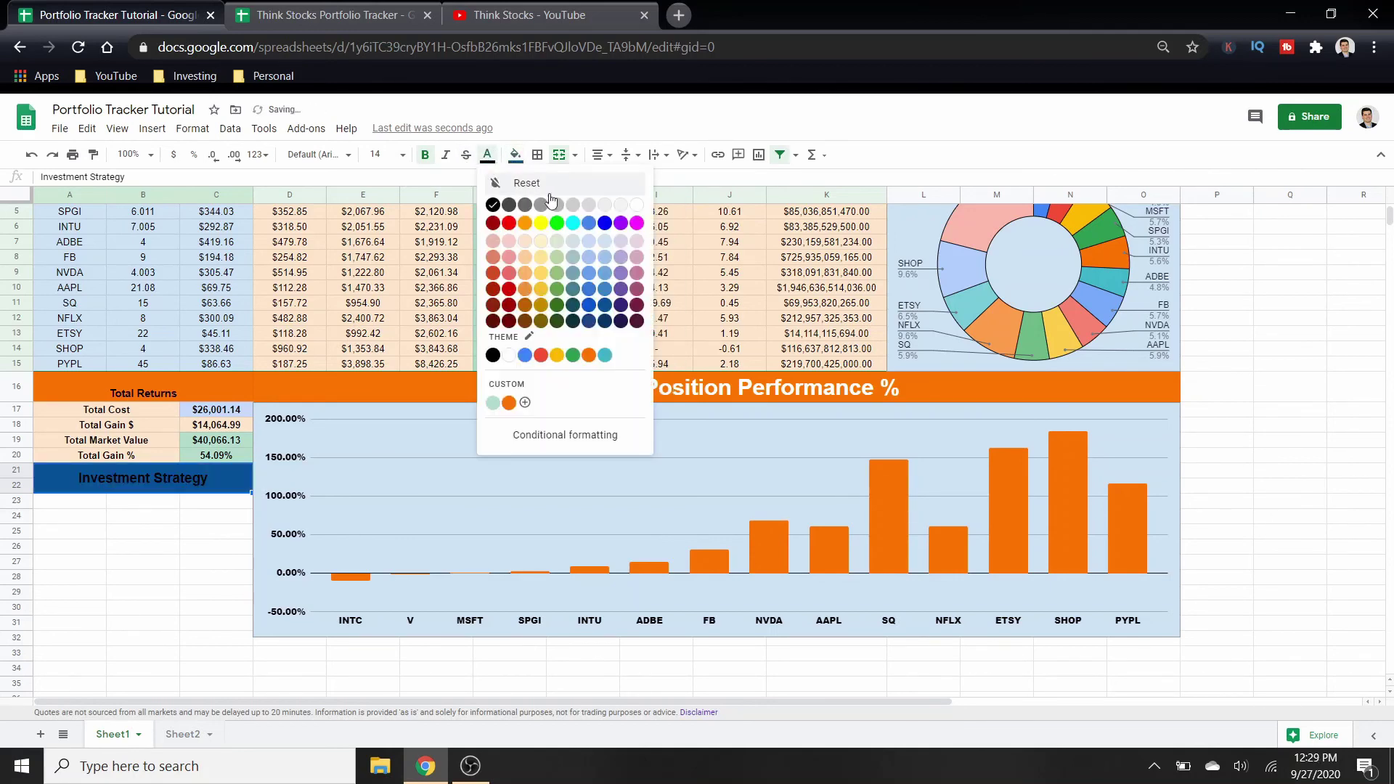
{"action": "left_click", "coordinate": [635, 207]}
{"action": "mouse_move", "coordinate": [81, 512]}
{"action": "left_mouse_down"}
{"action": "mouse_move", "coordinate": [186, 661]}
{"action": "mouse_move", "coordinate": [202, 641]}
{"action": "left_mouse_up"}
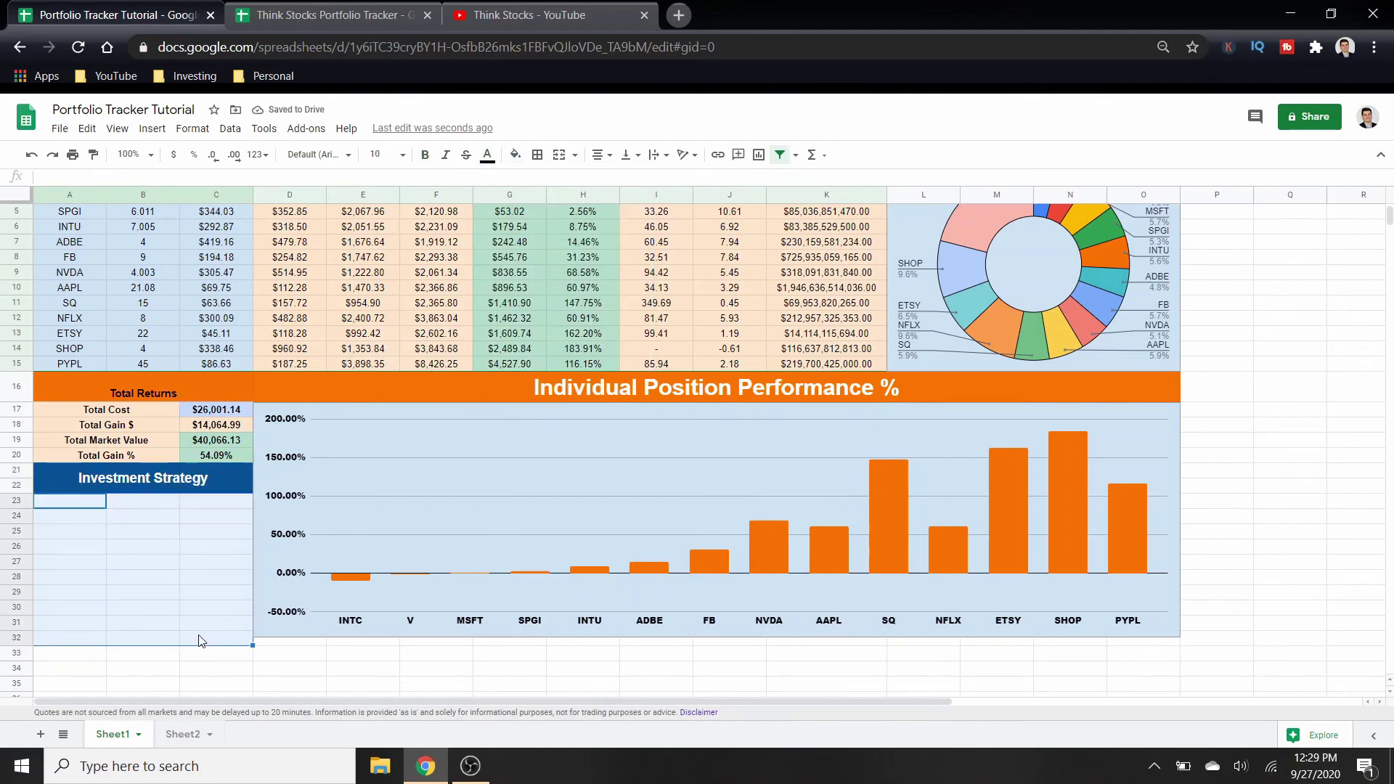
Copy the strategy paragraph from the Think Stocks Portfolio Tracker and paste it into A23:C32.
{"action": "left_click", "coordinate": [334, 15]}
{"action": "left_click", "coordinate": [142, 606]}
{"action": "key", "text": "ctrl+c"}
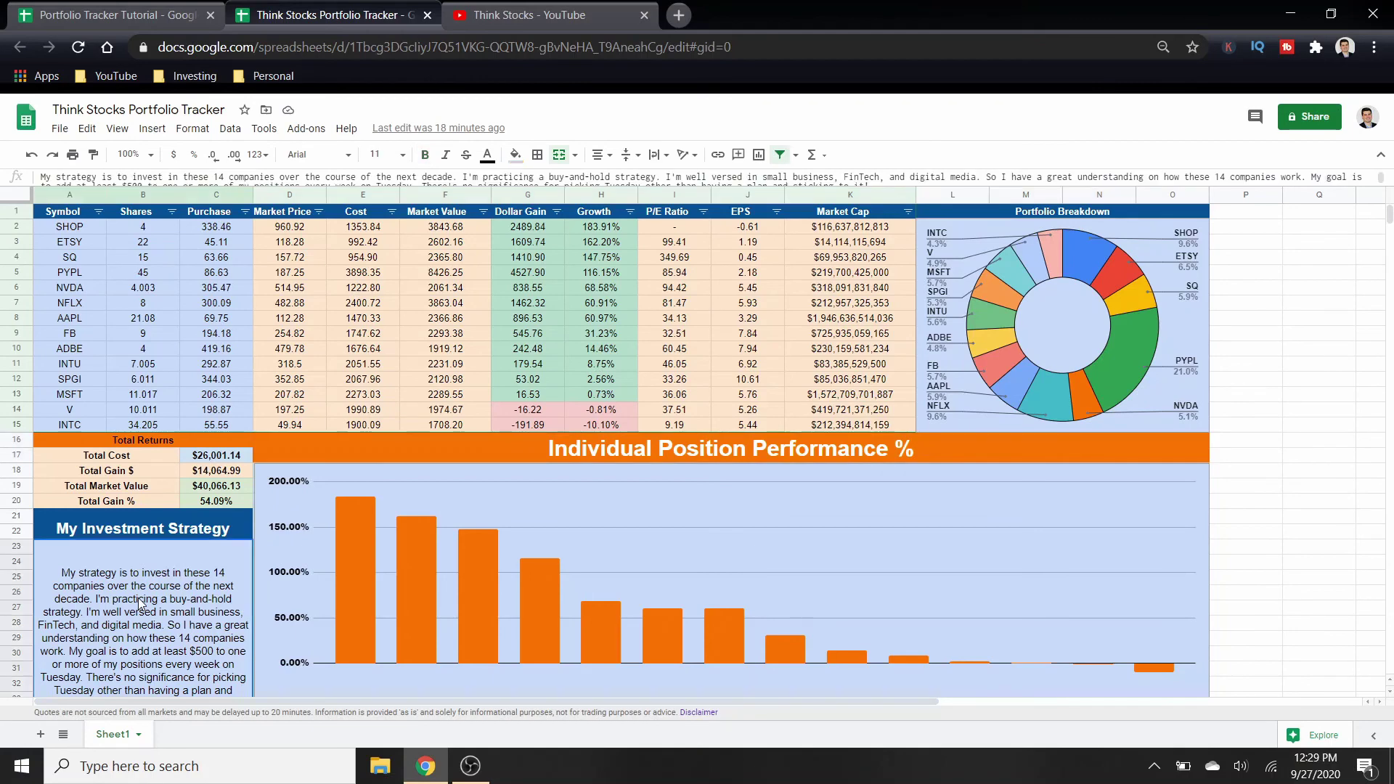
{"action": "left_click", "coordinate": [116, 14]}
{"action": "key", "text": "ctrl+v"}
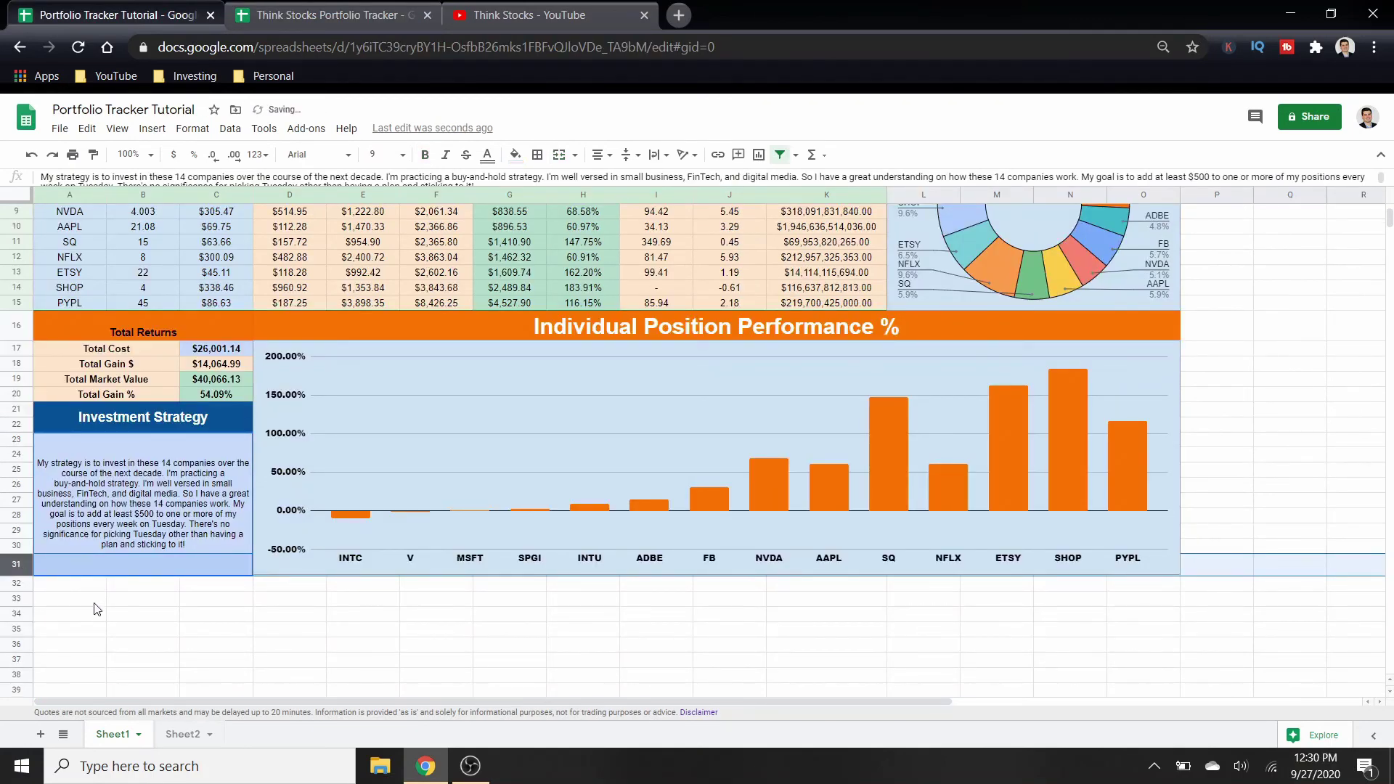
Check the pasted paragraph, glance at the empty Sheet2, then return to Sheet1.
{"action": "left_click", "coordinate": [215, 660]}
{"action": "scroll", "coordinate": [303, 581], "scroll_direction": "up", "scroll_amount": 3}
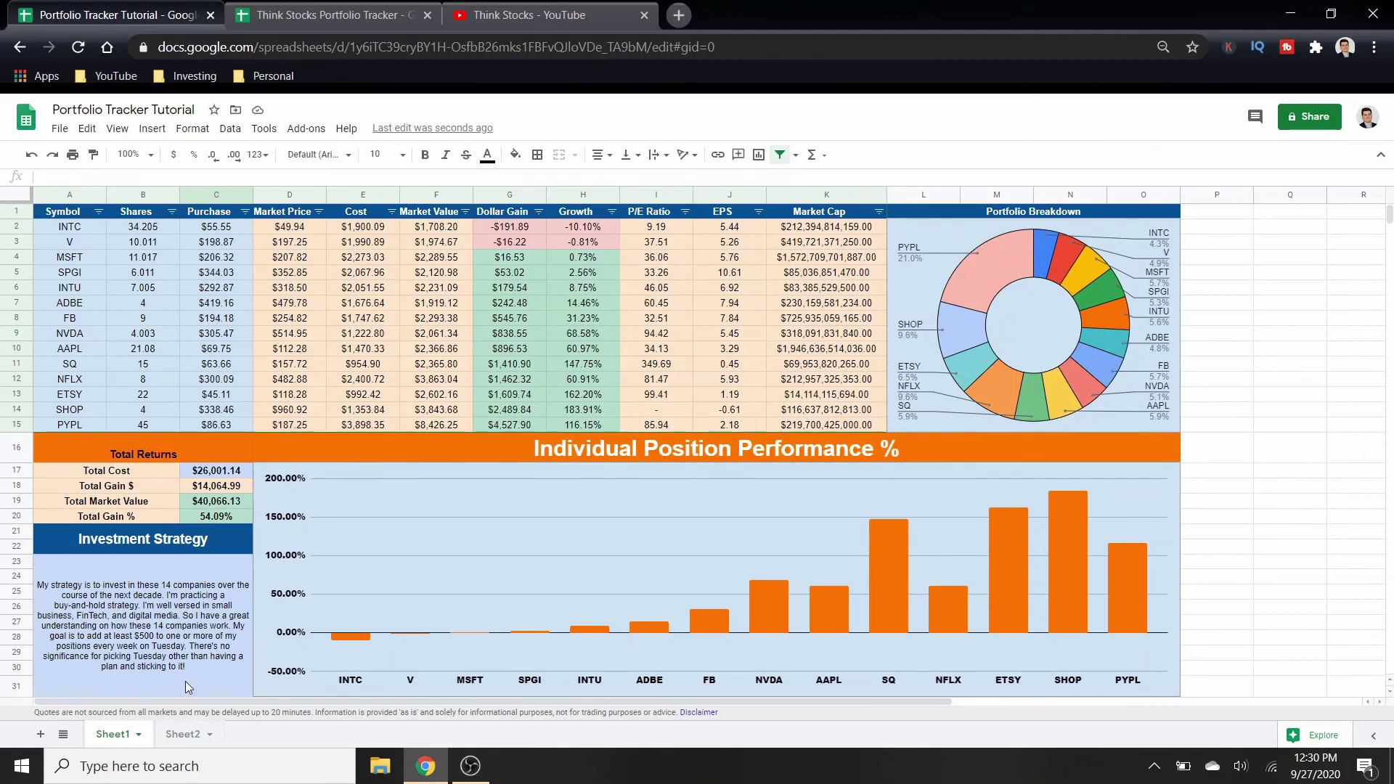
{"action": "left_click", "coordinate": [183, 735]}
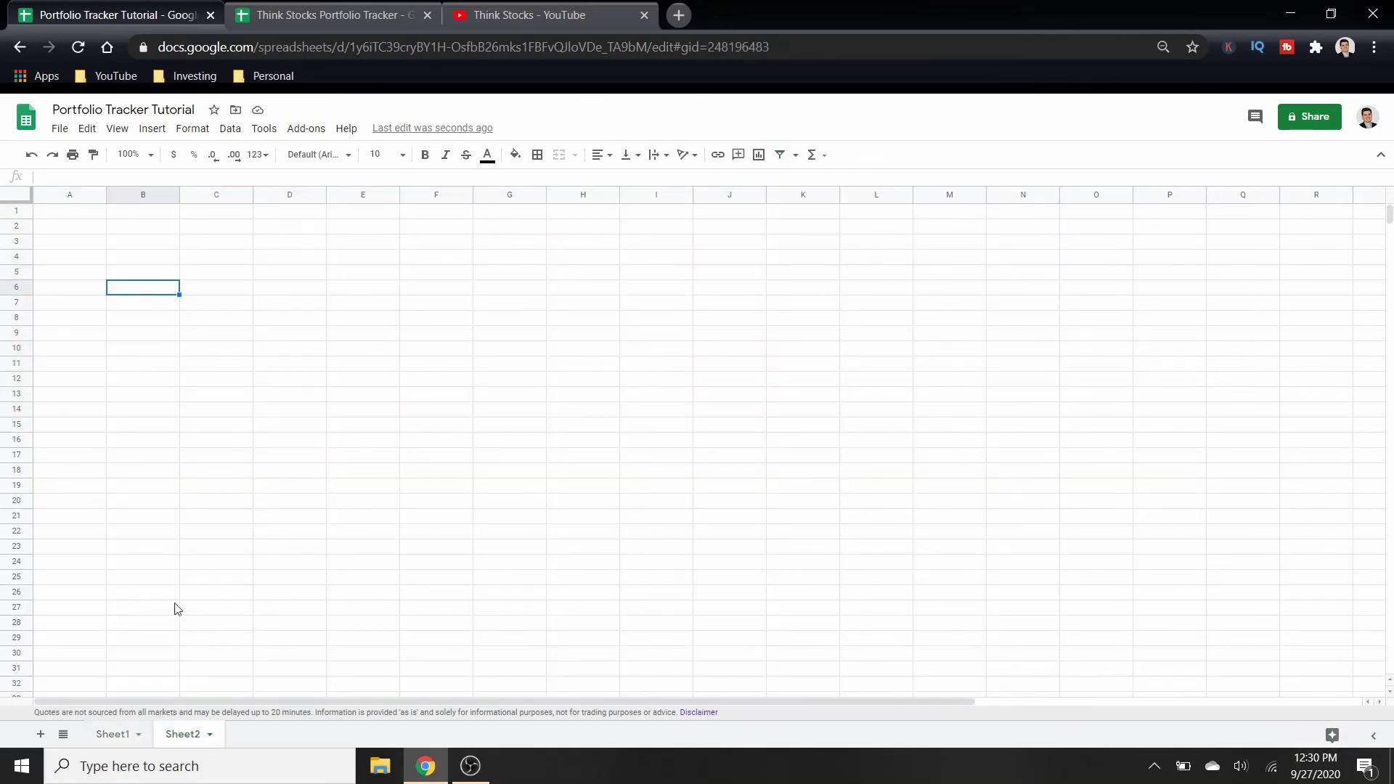
{"action": "left_click", "coordinate": [117, 735]}
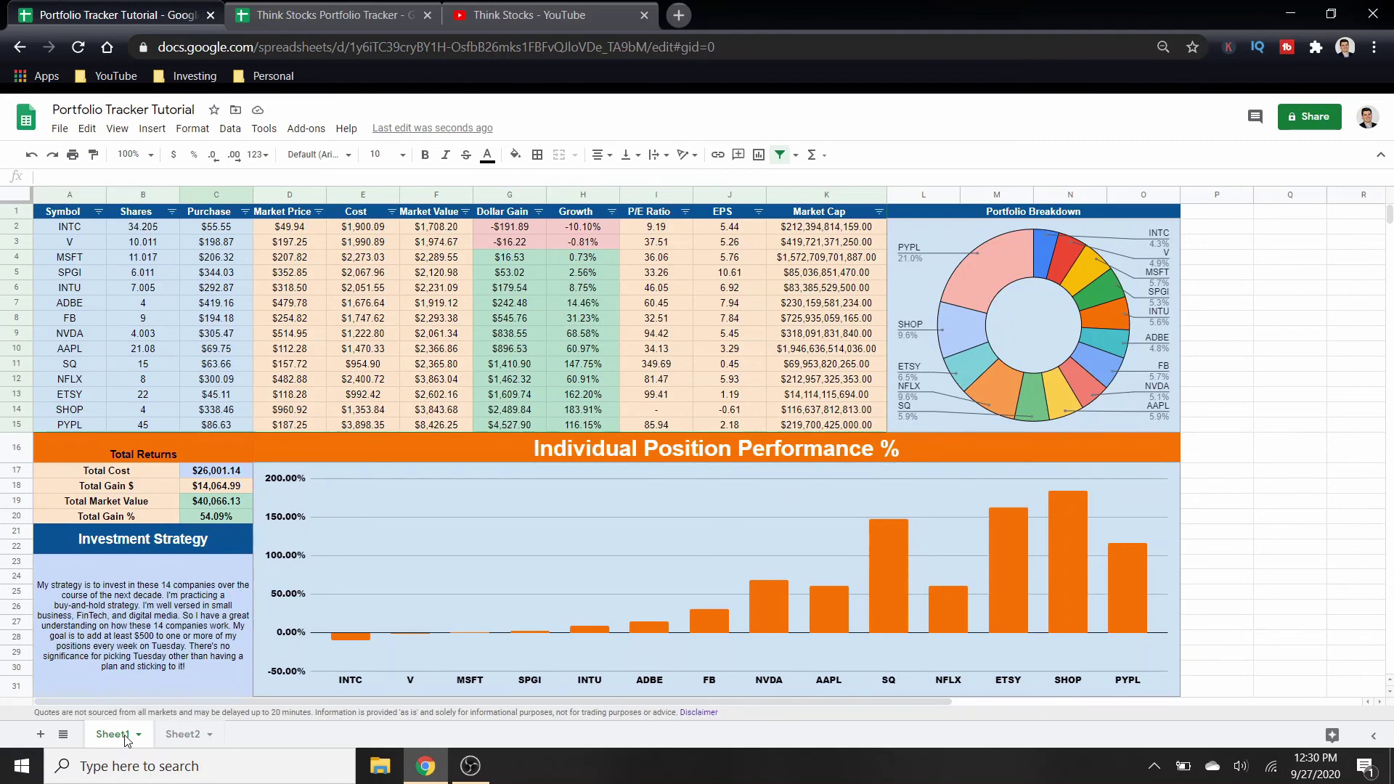
Browse the Think Stocks YouTube channel's uploads, then return to the Portfolio Tracker spreadsheet.
{"action": "left_click", "coordinate": [508, 14]}
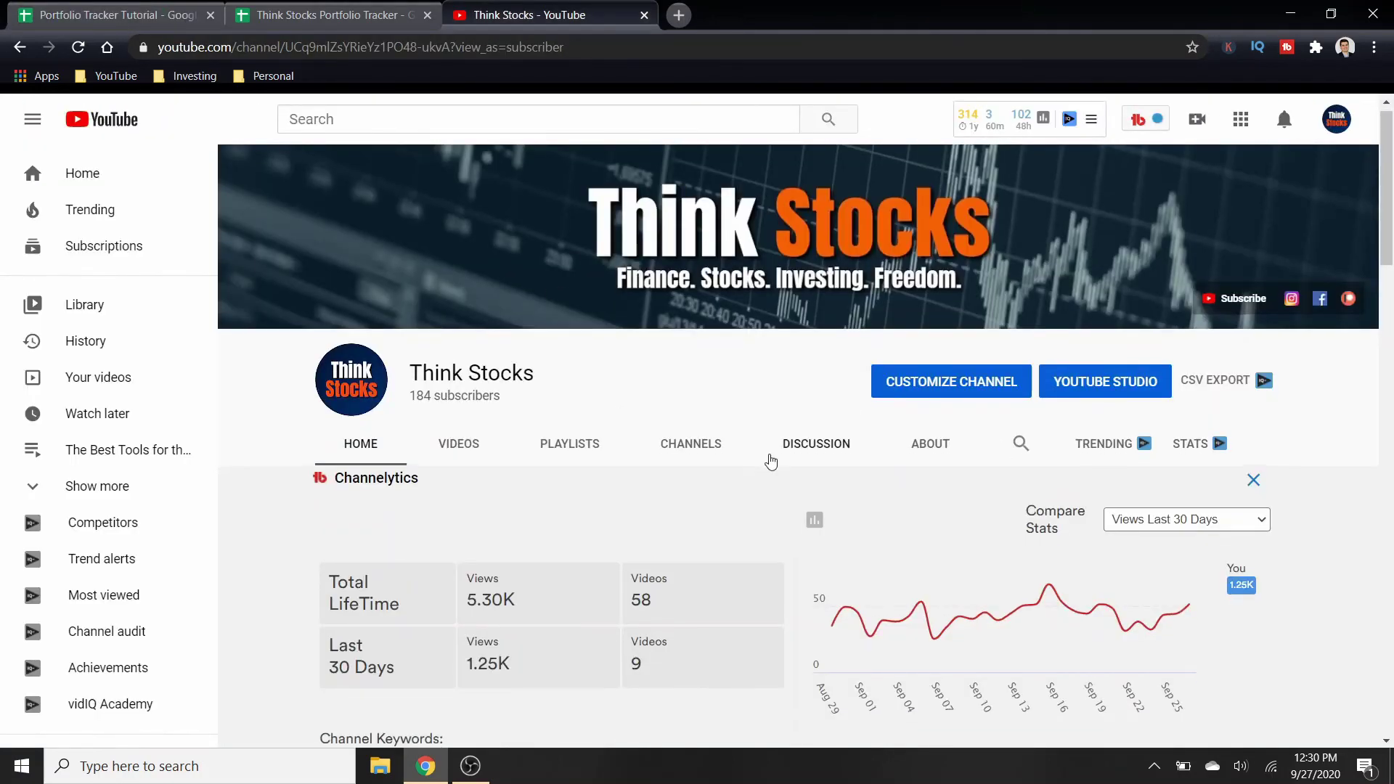
{"action": "scroll", "coordinate": [769, 461], "scroll_direction": "down", "scroll_amount": 5}
{"action": "scroll", "coordinate": [770, 461], "scroll_direction": "up", "scroll_amount": 5}
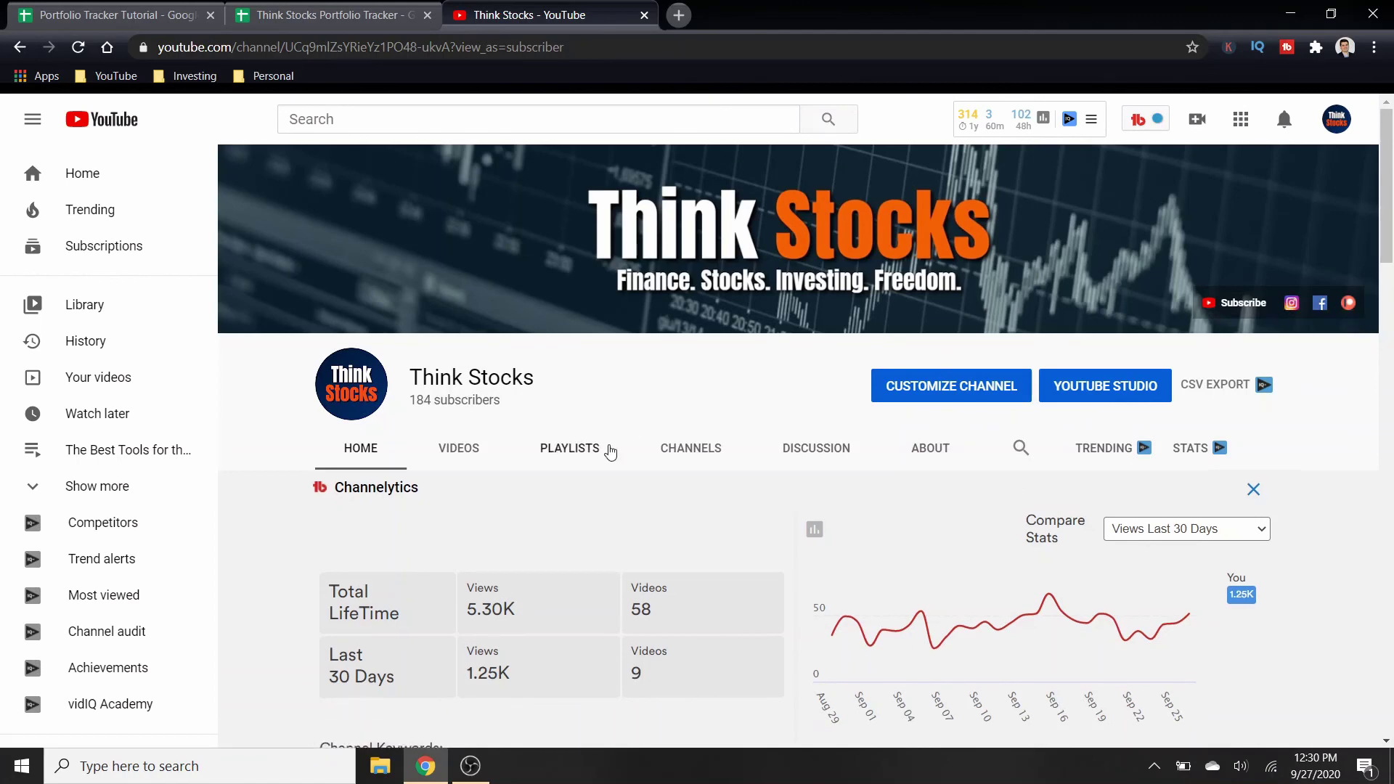
{"action": "scroll", "coordinate": [610, 451], "scroll_direction": "down", "scroll_amount": 8}
{"action": "scroll", "coordinate": [610, 453], "scroll_direction": "up", "scroll_amount": 8}
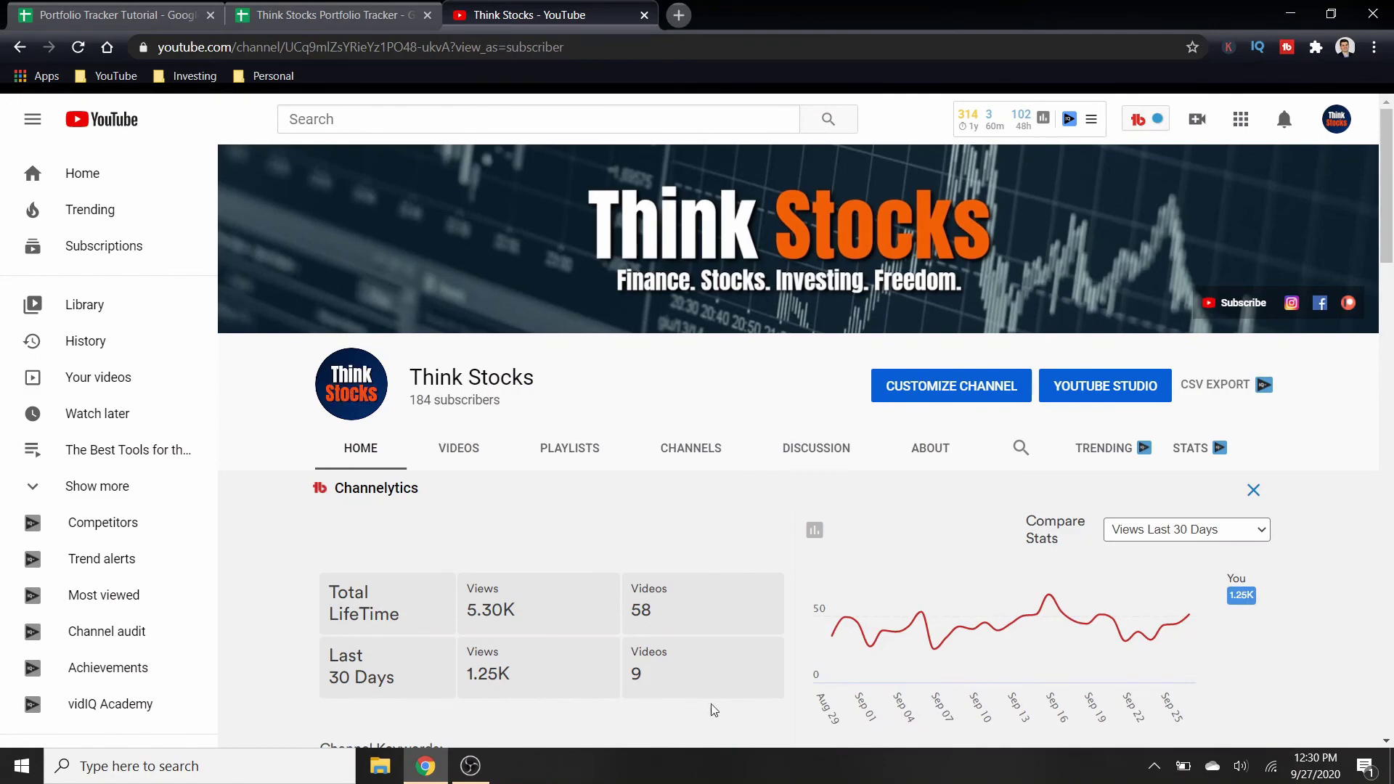
{"action": "scroll", "coordinate": [721, 703], "scroll_direction": "down", "scroll_amount": 10}
{"action": "scroll", "coordinate": [721, 702], "scroll_direction": "down", "scroll_amount": 3}
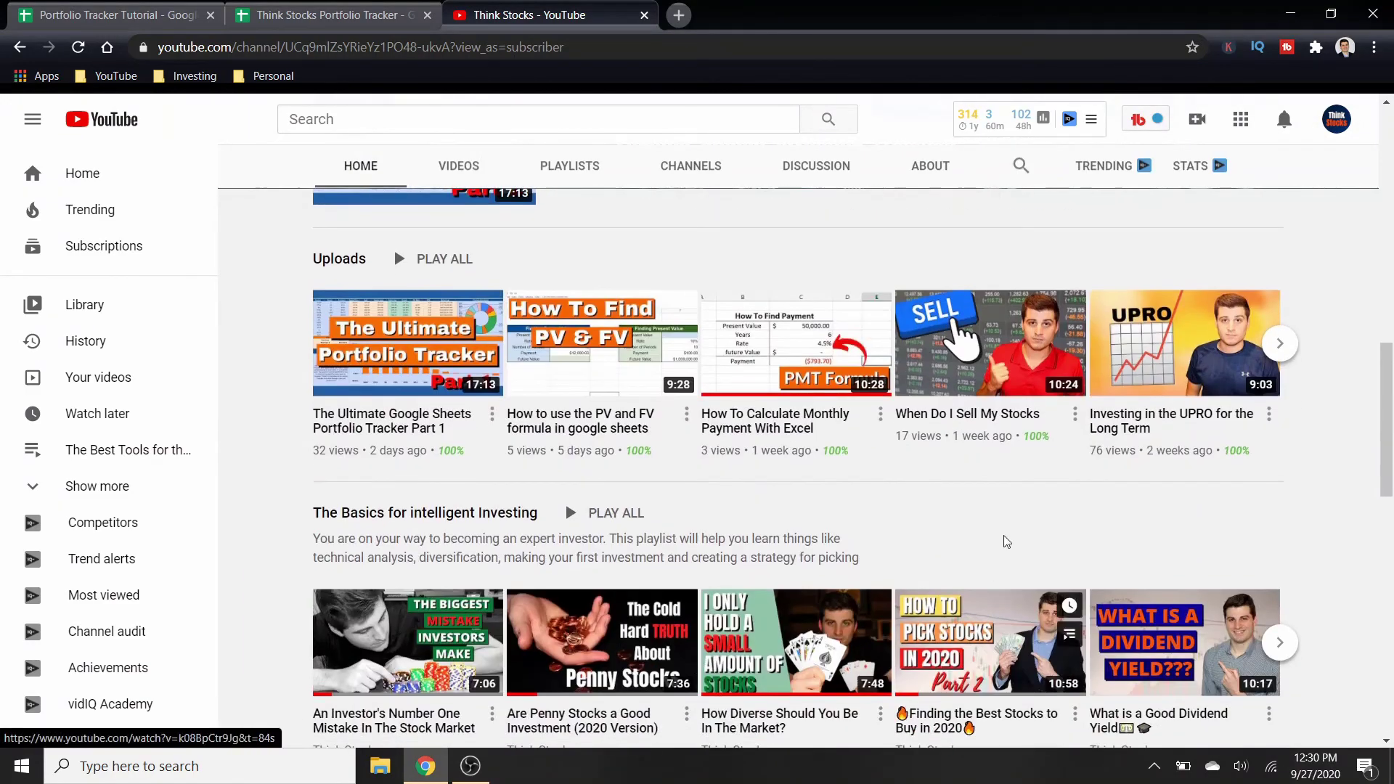
{"action": "scroll", "coordinate": [741, 583], "scroll_direction": "down", "scroll_amount": 5}
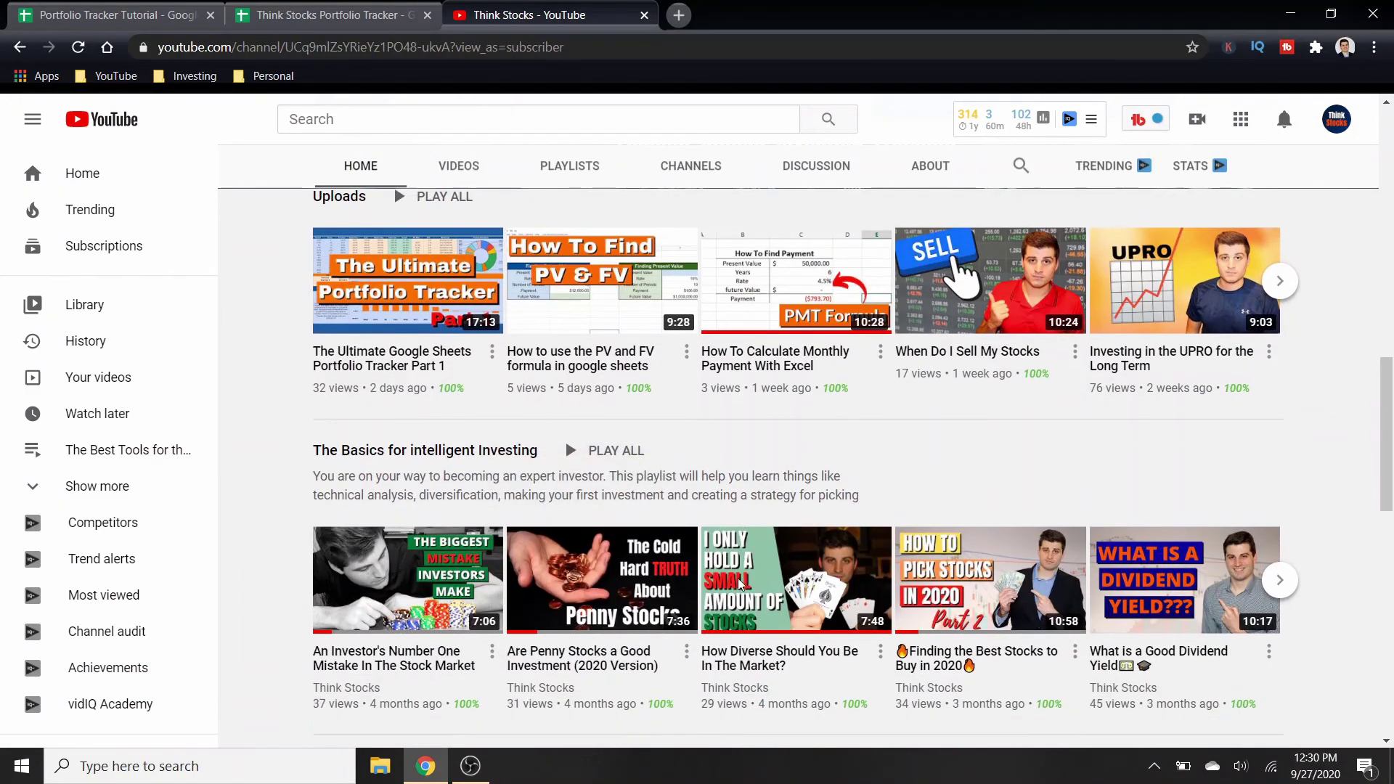
{"action": "left_click", "coordinate": [392, 8]}
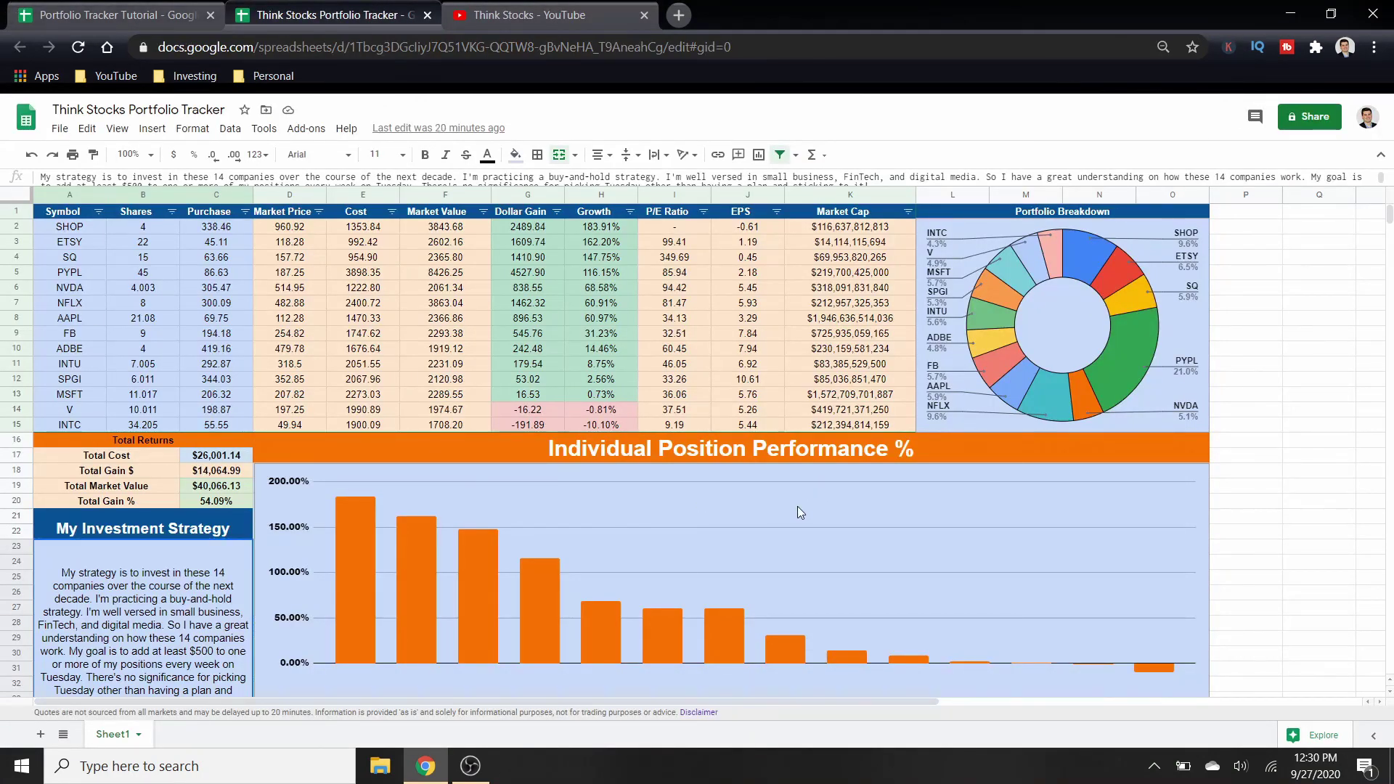
{"action": "scroll", "coordinate": [797, 507], "scroll_direction": "down", "scroll_amount": 3}
{"action": "scroll", "coordinate": [916, 473], "scroll_direction": "up", "scroll_amount": 3}
{"action": "left_click", "coordinate": [917, 474]}
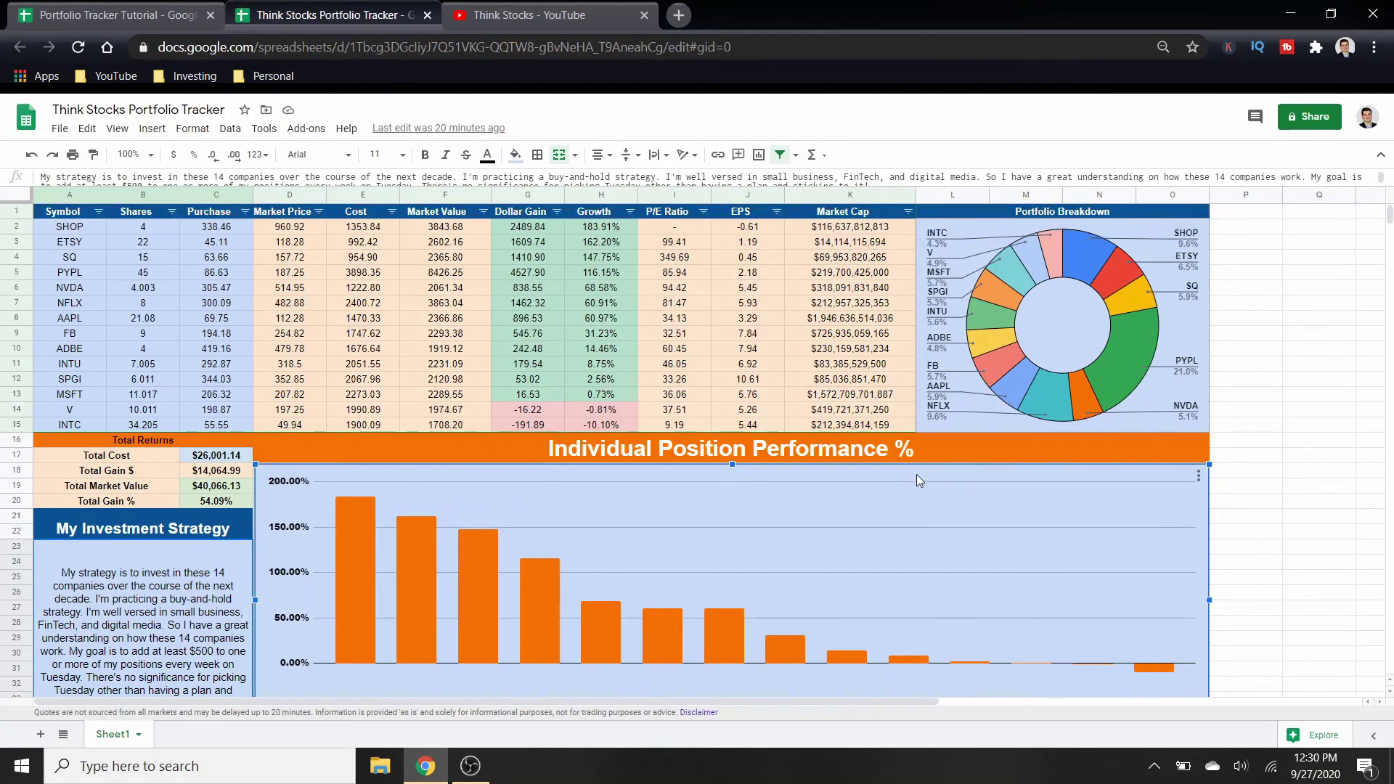
{"action": "left_click", "coordinate": [1310, 362]}
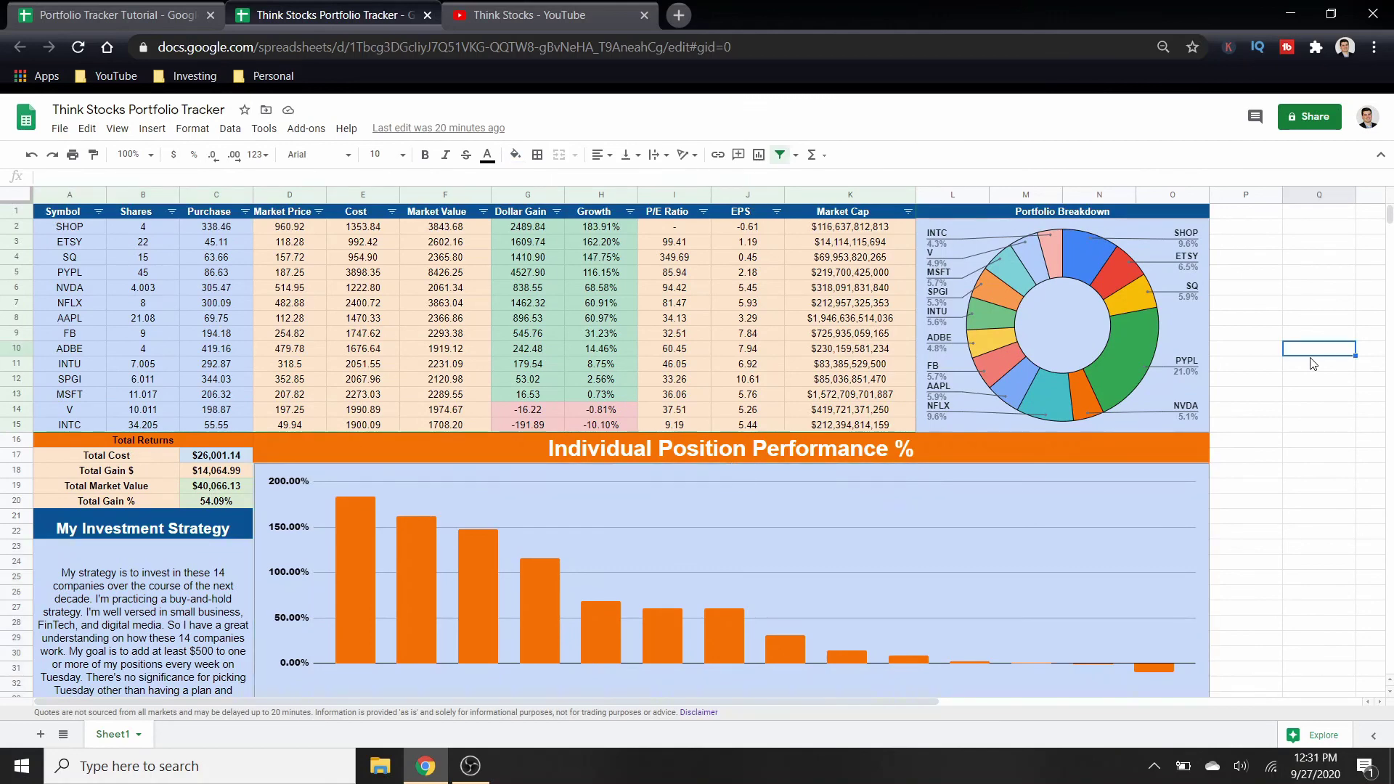